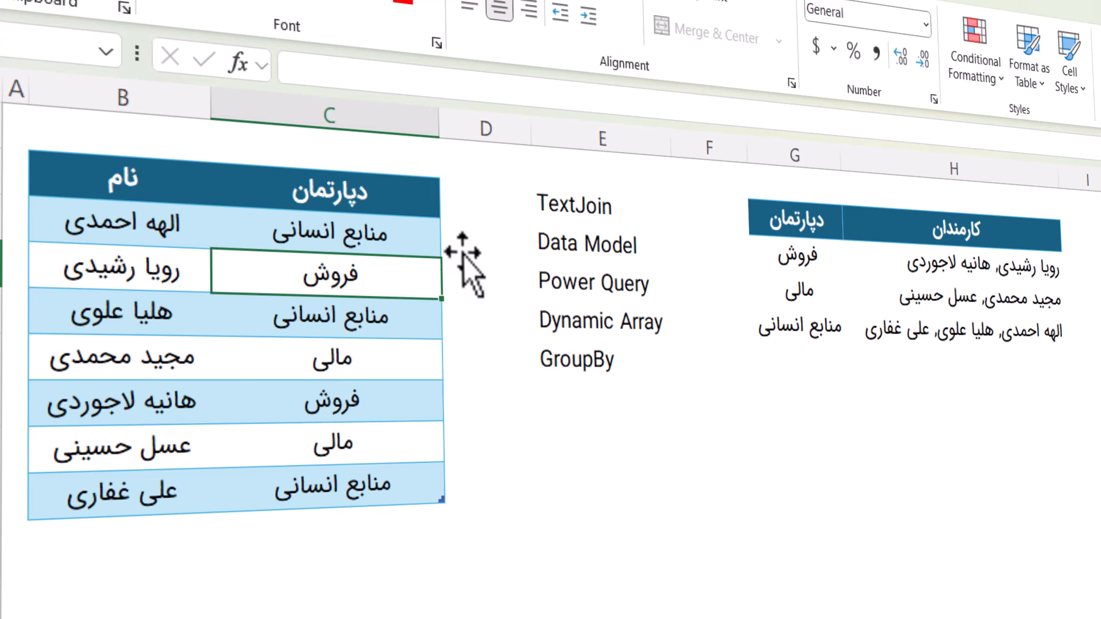
left_click(783, 259)
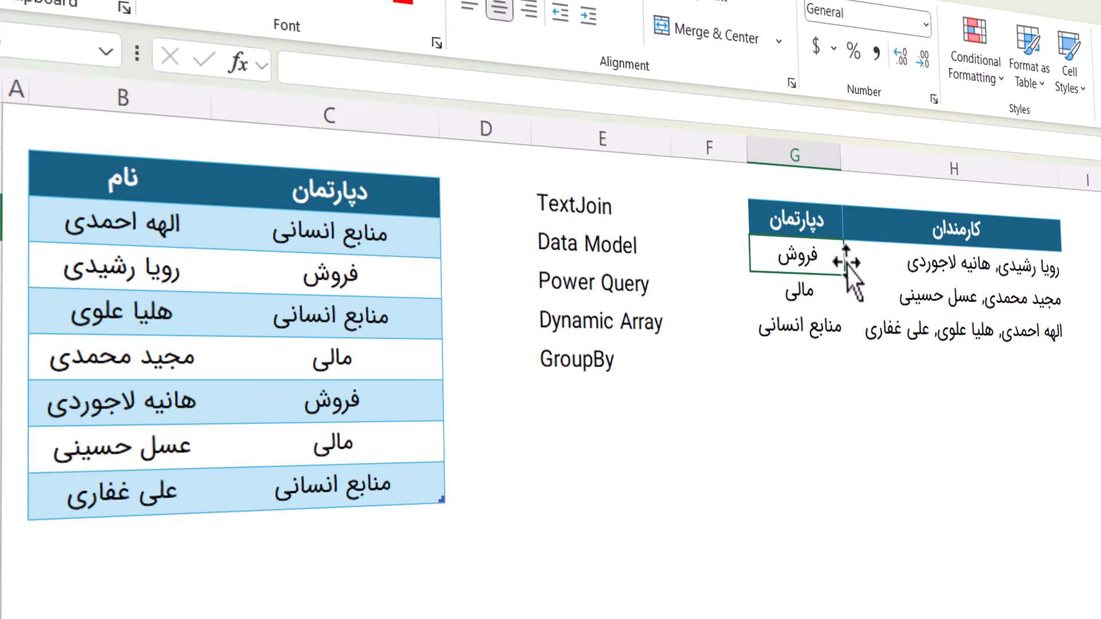
left_click_drag(779, 217, 994, 327)
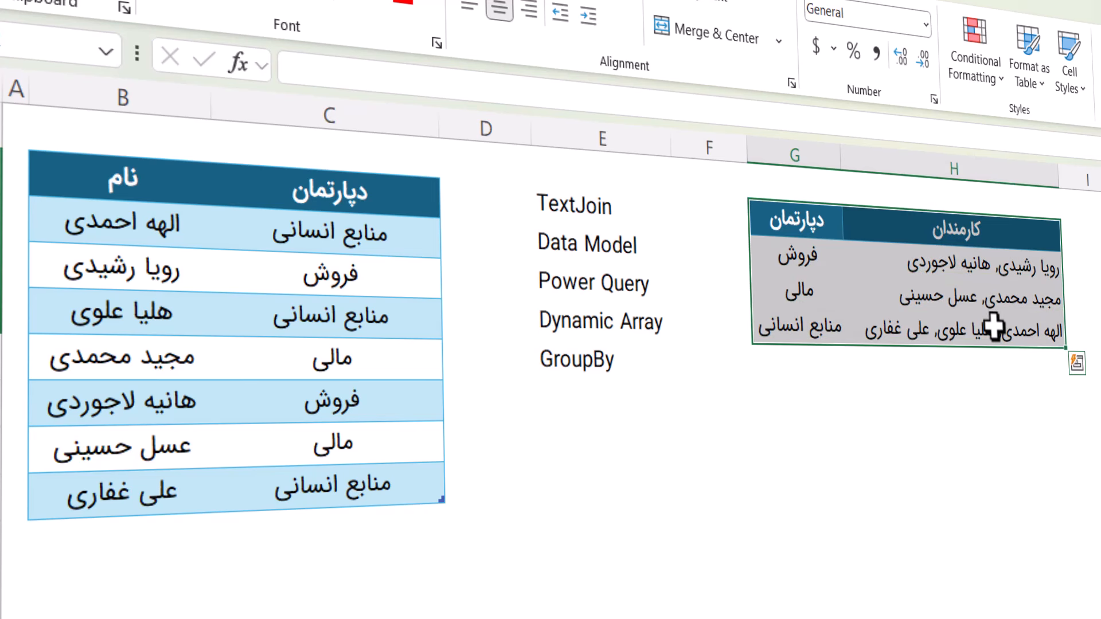
left_click(924, 391)
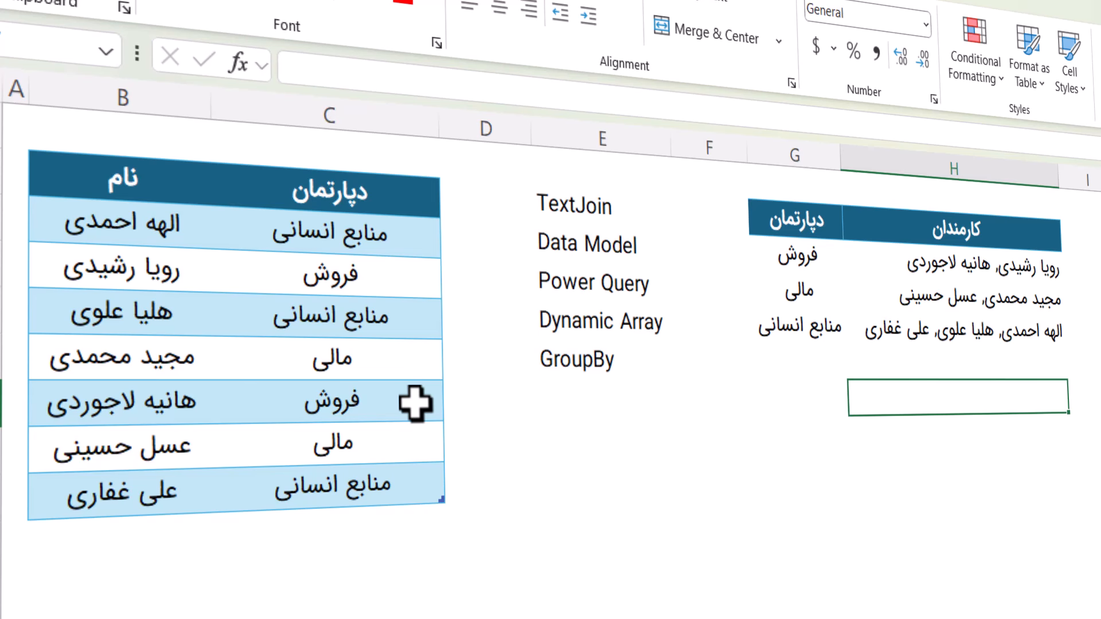
left_click_drag(552, 214, 586, 351)
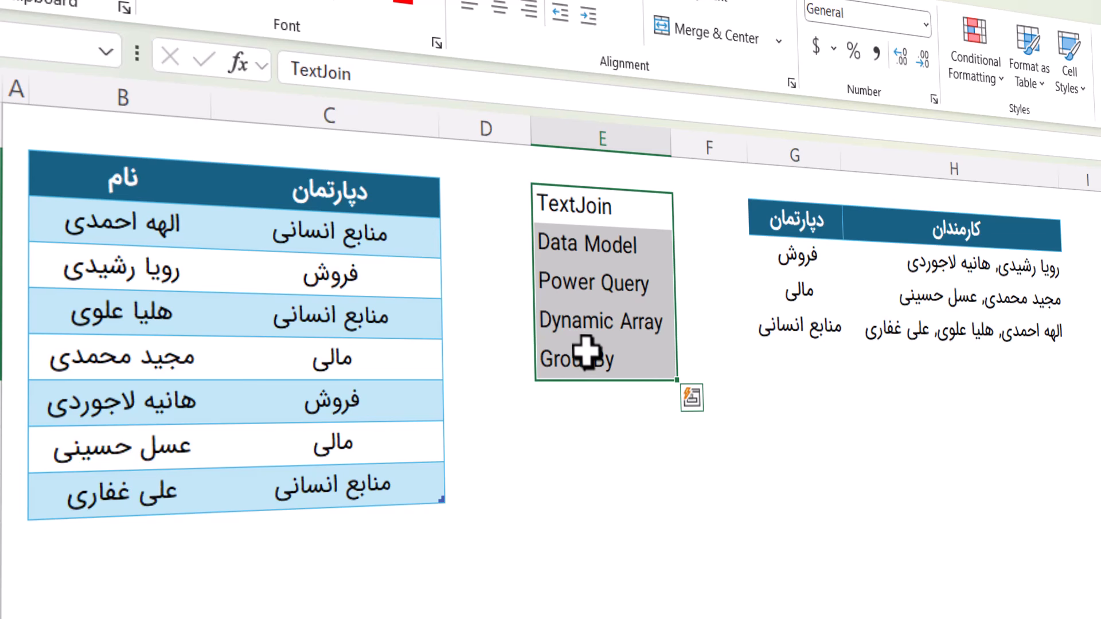
left_click(586, 351)
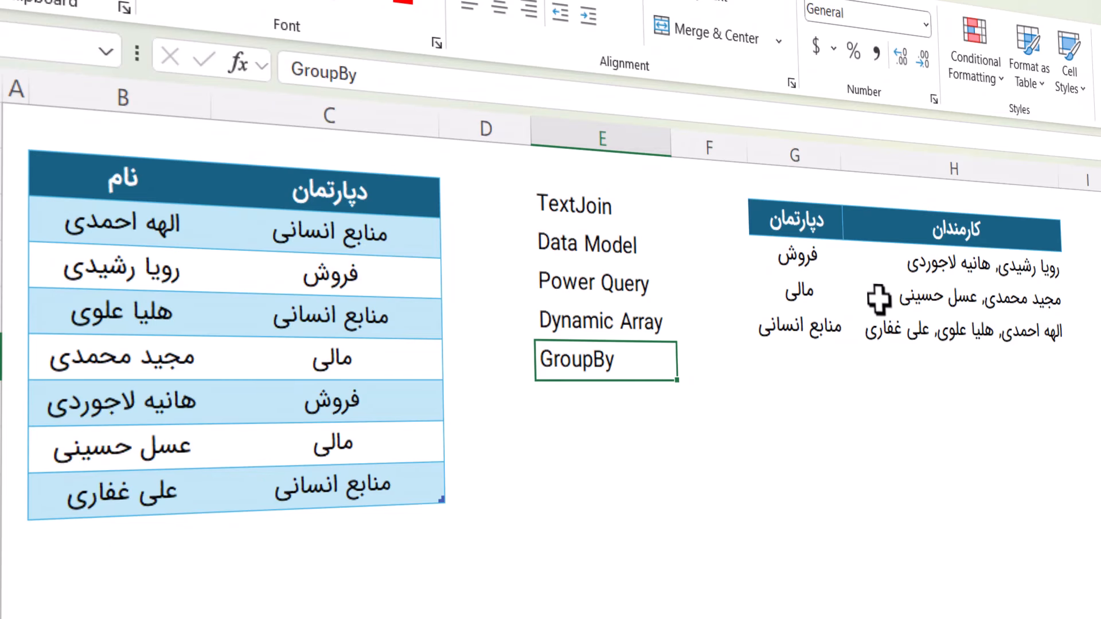
Clear the sample departments and employees from G3:H5.
left_click_drag(800, 258, 956, 328)
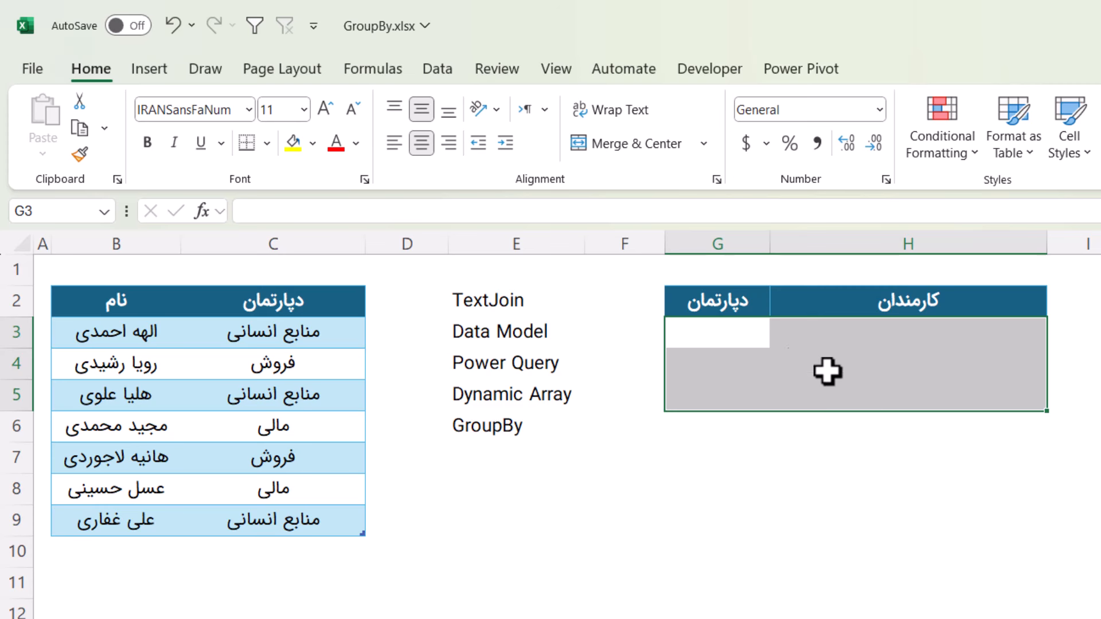
left_click(711, 333)
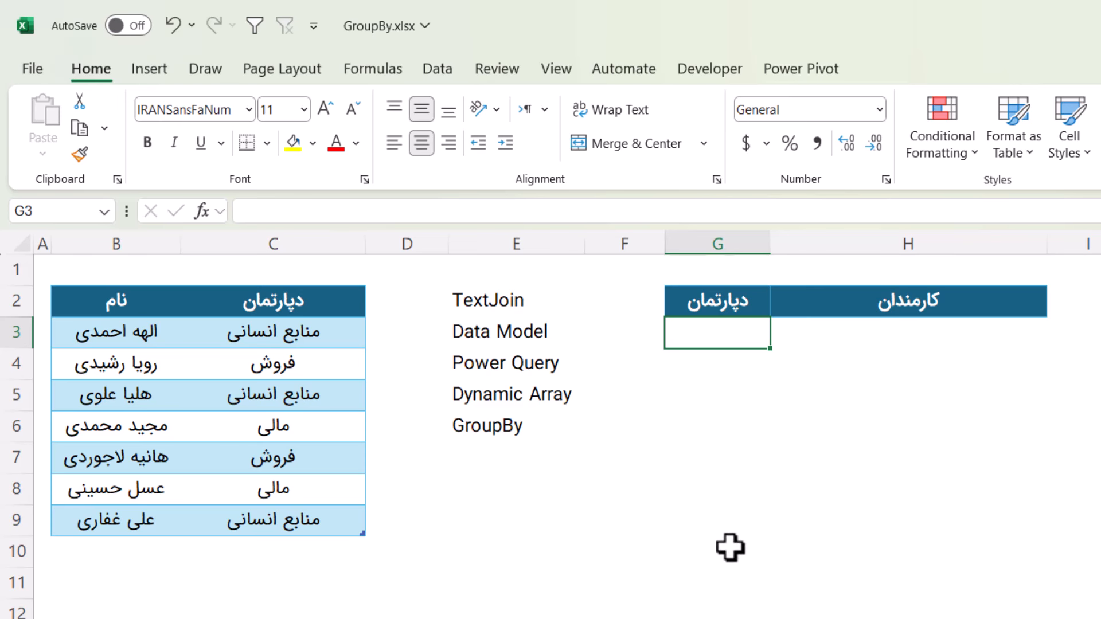
type("=u")
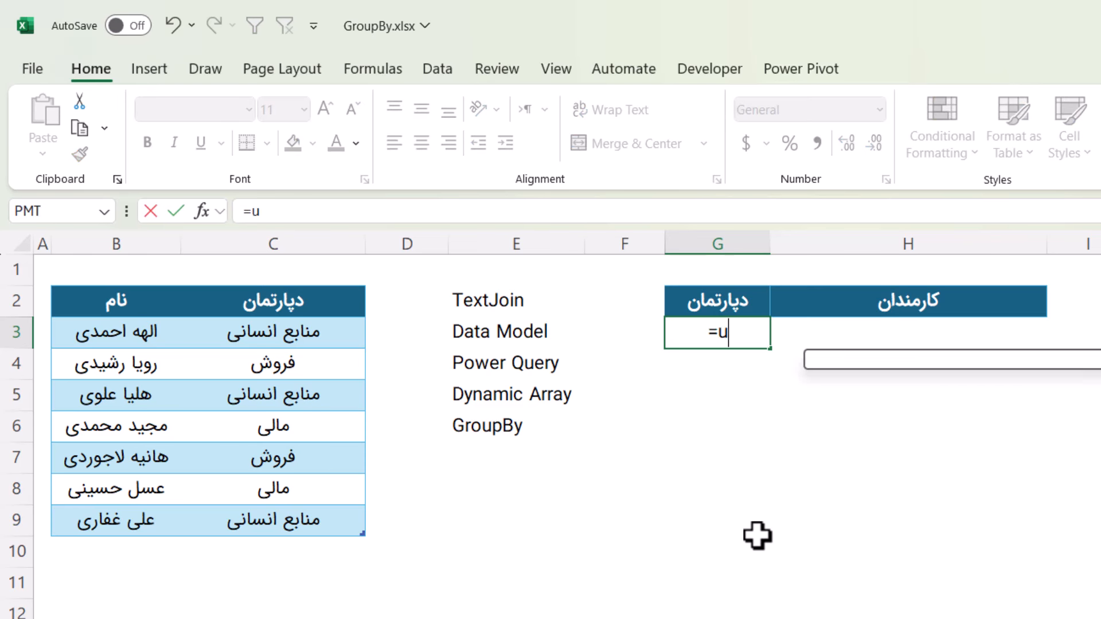
type("ni")
key("Down")
key("Tab")
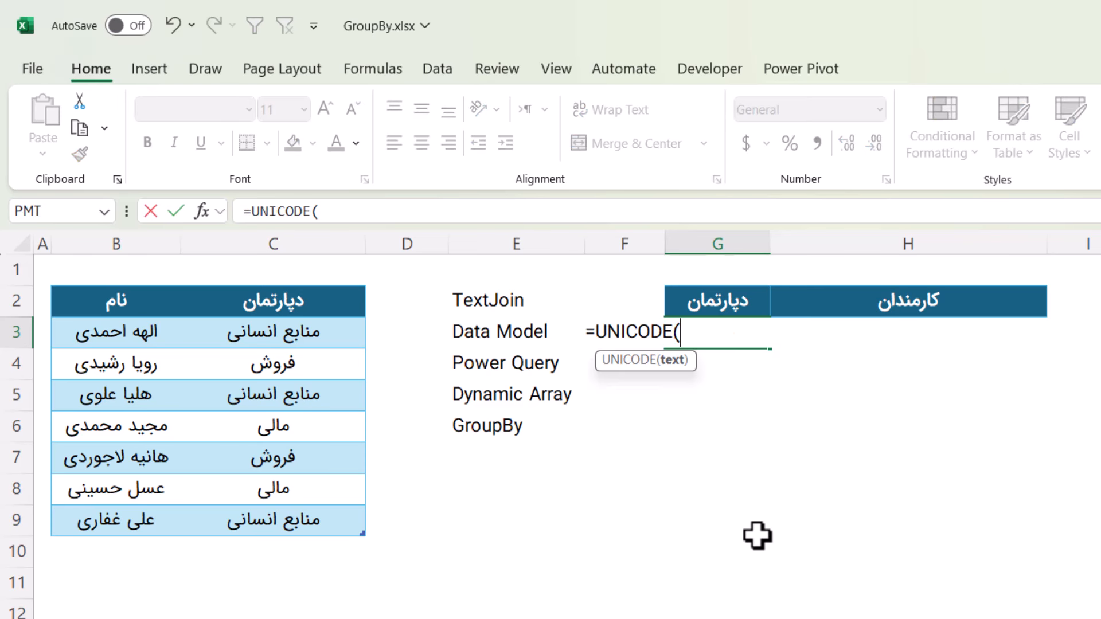
key("Escape")
List the distinct departments in G3 with =UNIQUE(tbl[دپارتمان]), and delete that formula again.
type("=uniq")
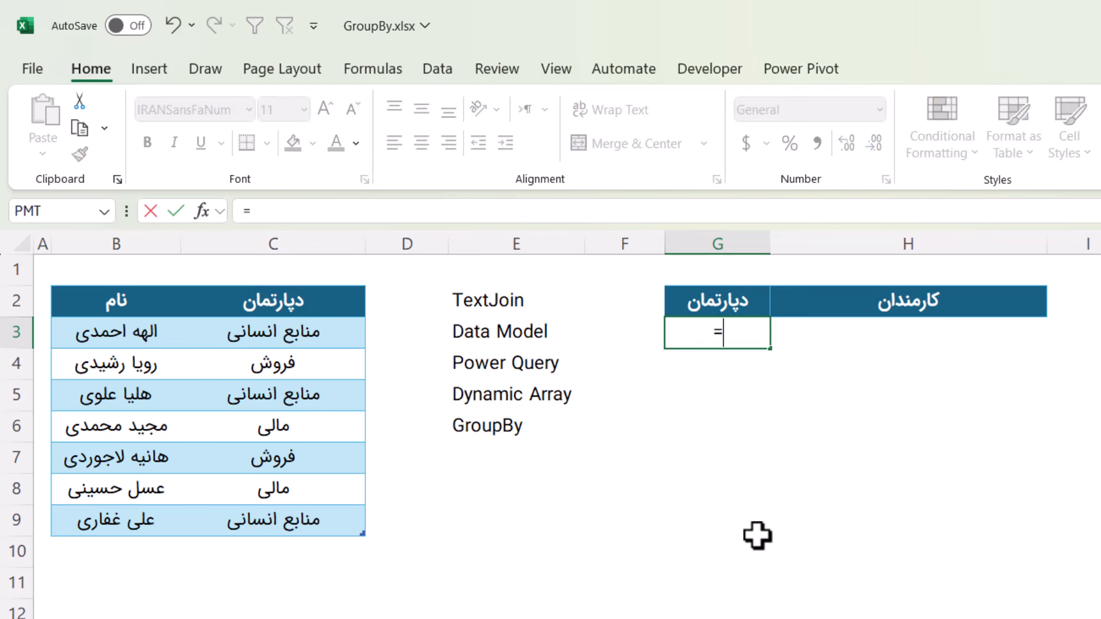
key("Tab")
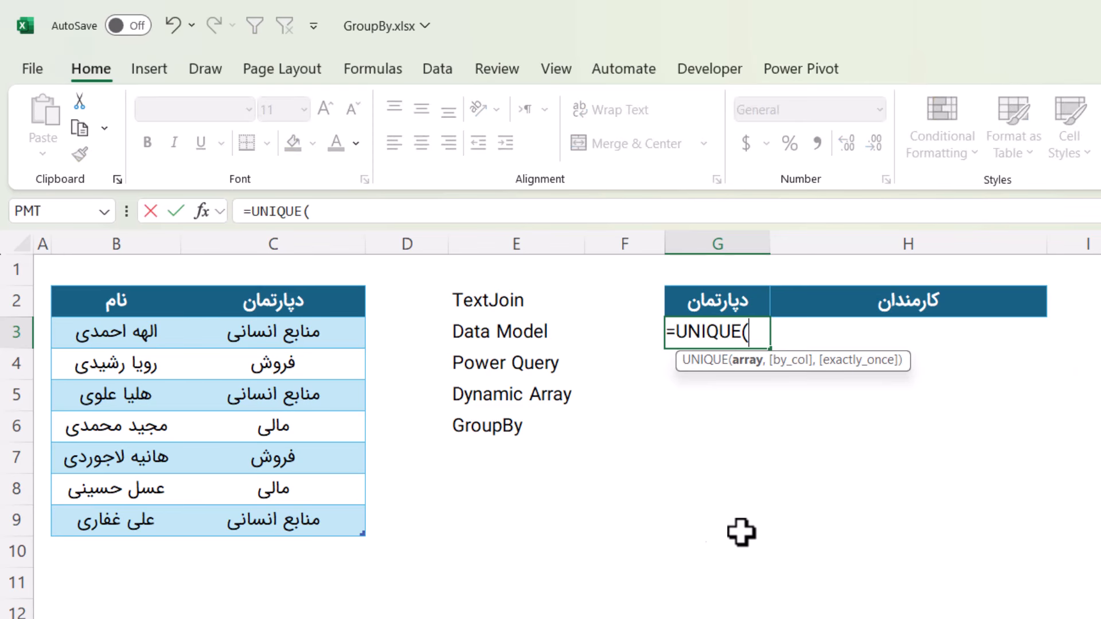
left_click(328, 407)
key("ctrl+space")
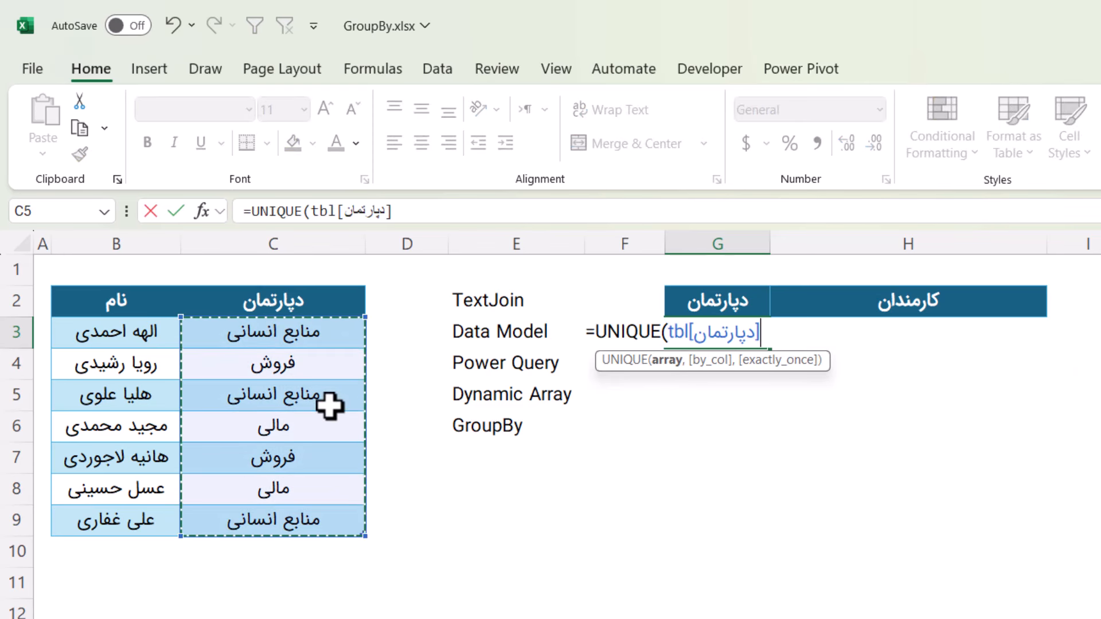
key("Return")
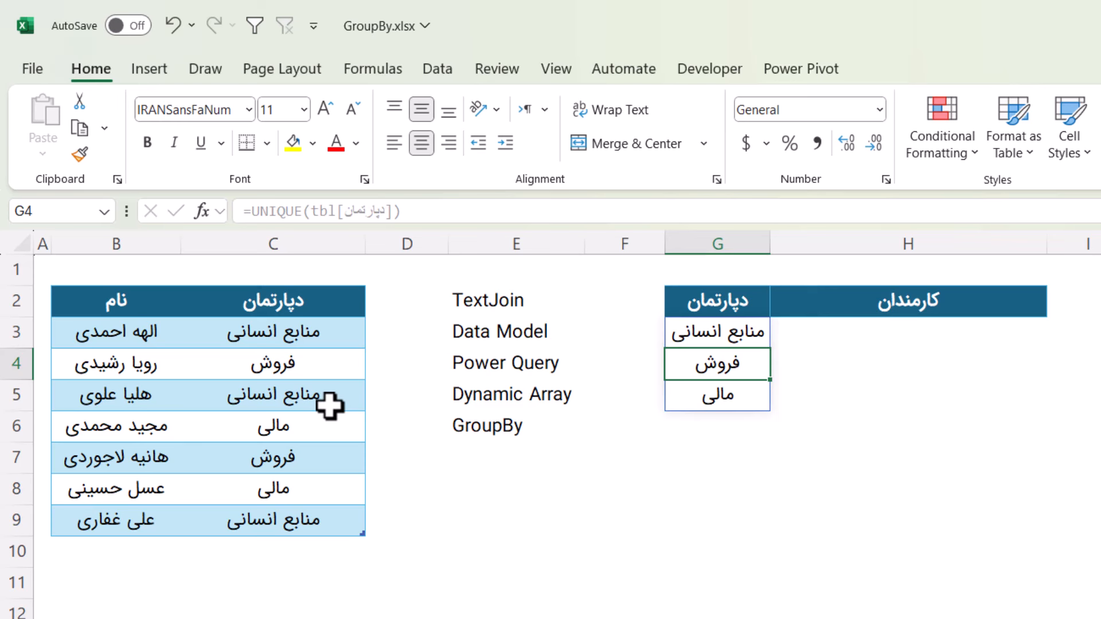
key("Up")
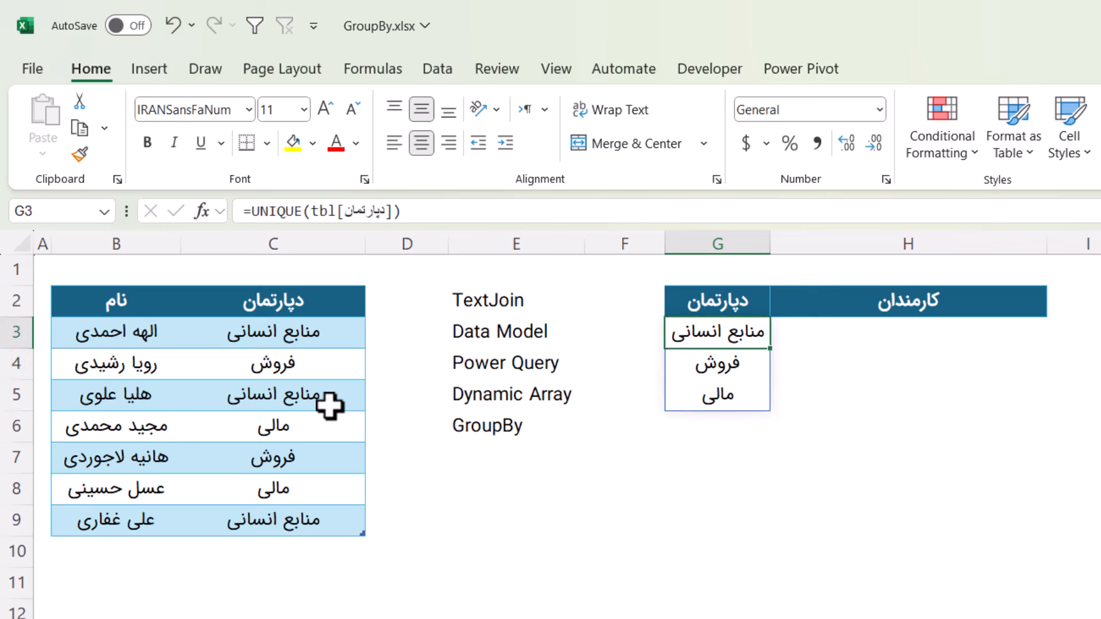
key("Delete")
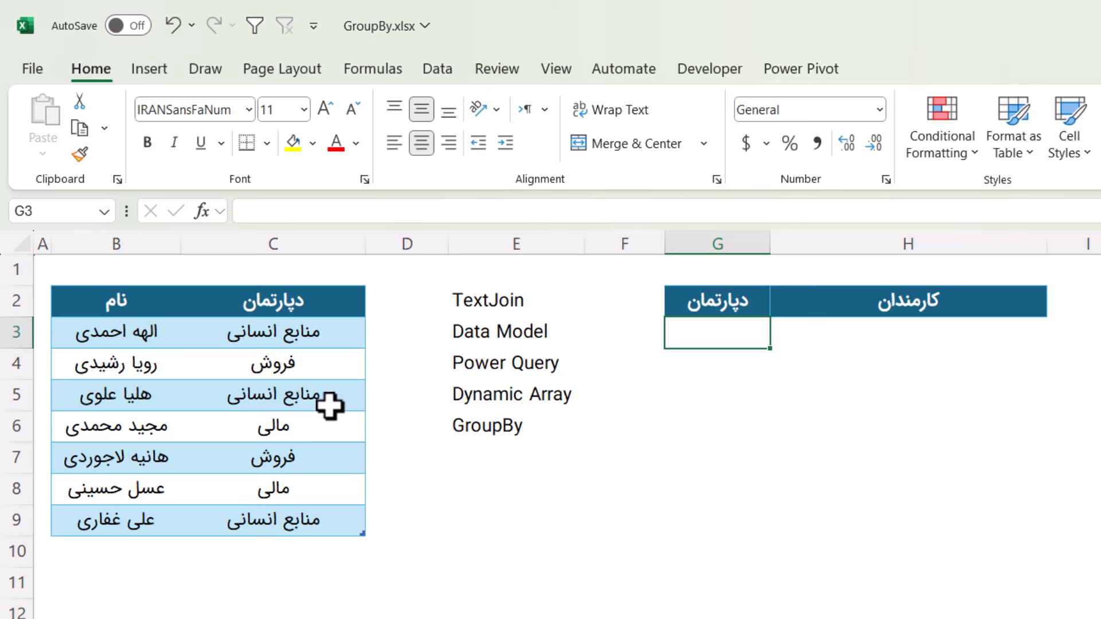
Copy the department values from C3:C9 into column G, starting at G3.
left_click_drag(290, 295, 296, 489)
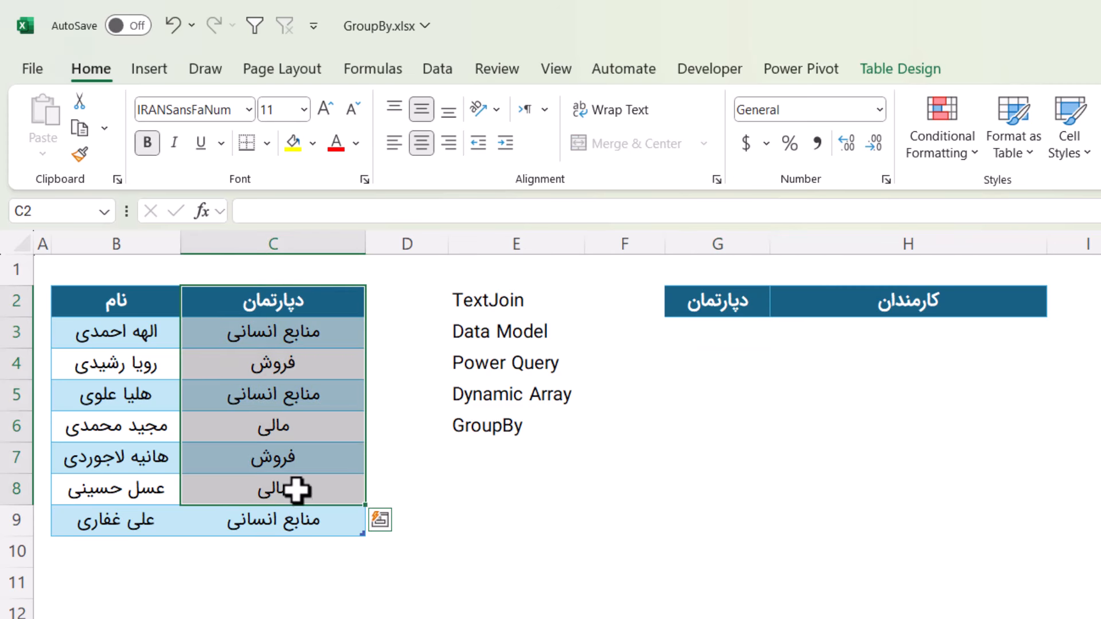
left_click_drag(319, 324, 323, 512)
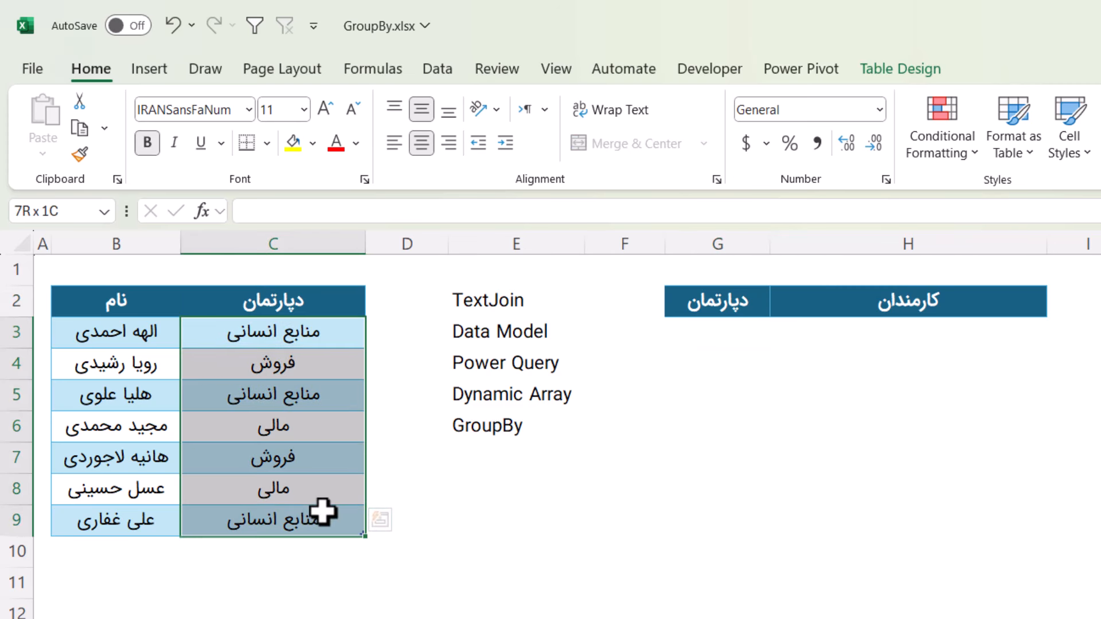
key("ctrl+c")
left_click(700, 329)
key("ctrl+v")
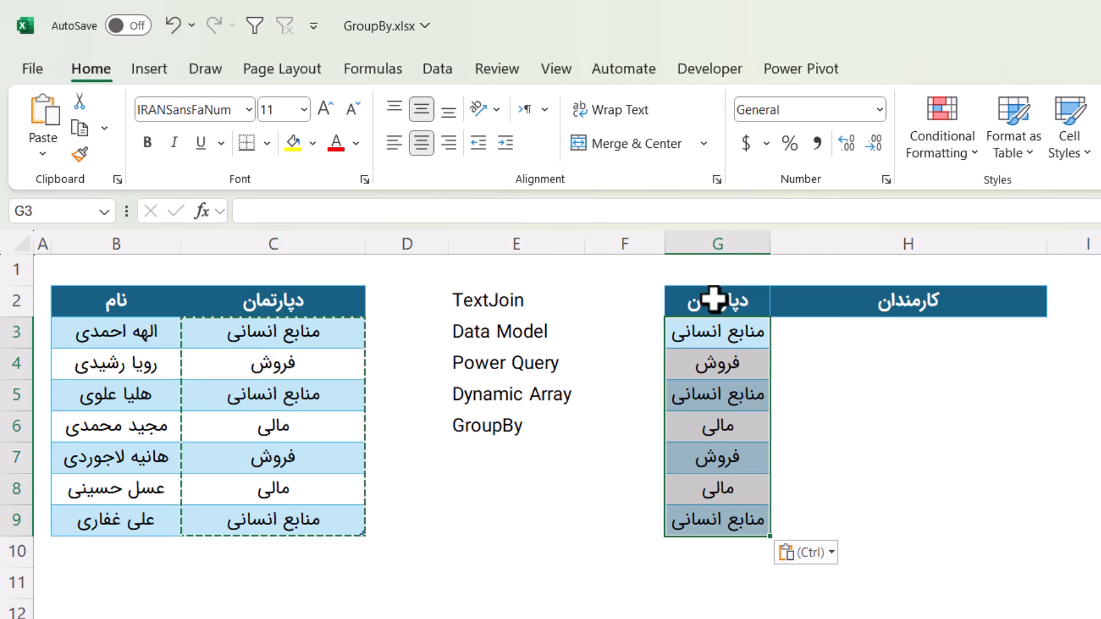
Remove the duplicates from G2:G9, continuing with the current selection and treating دپارتمان as the header.
left_click_drag(714, 299, 730, 521)
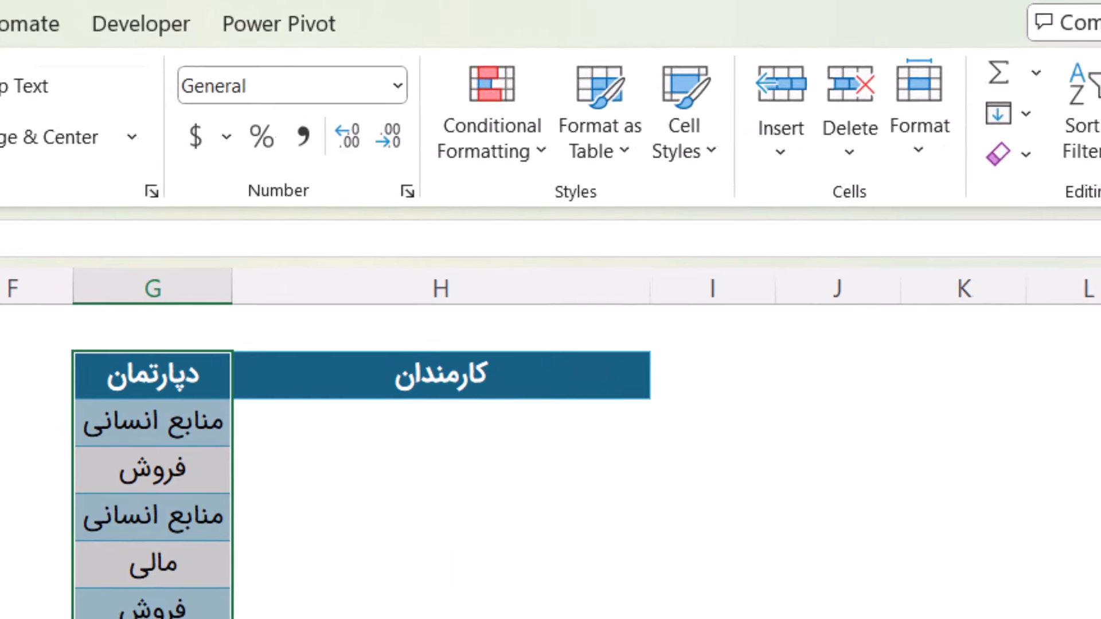
left_click(437, 69)
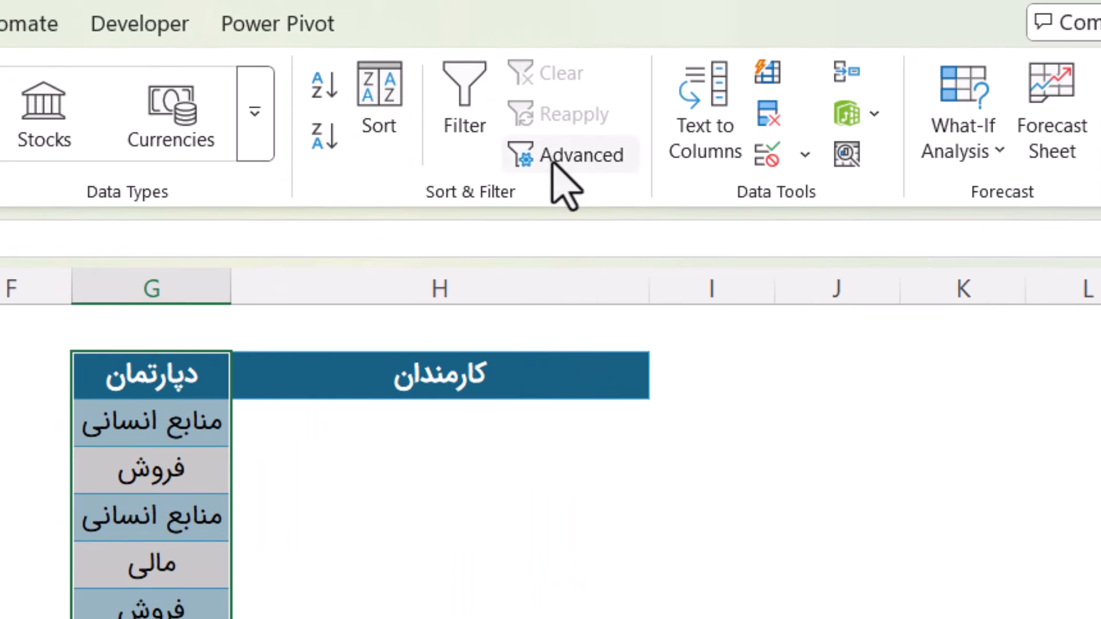
left_click(767, 113)
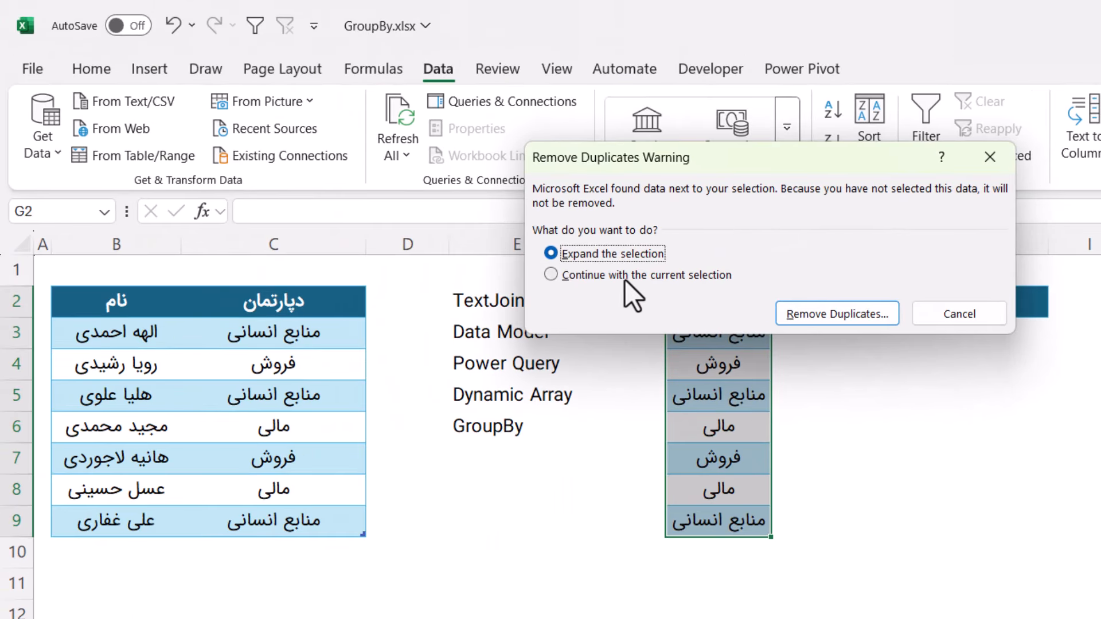
left_click(555, 277)
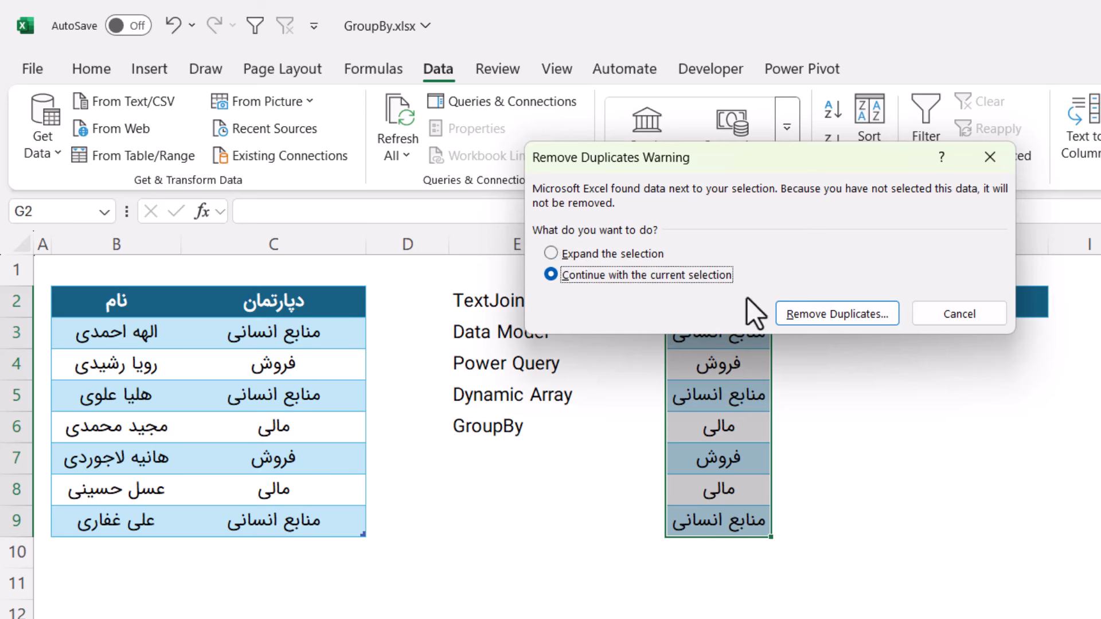
left_click(831, 314)
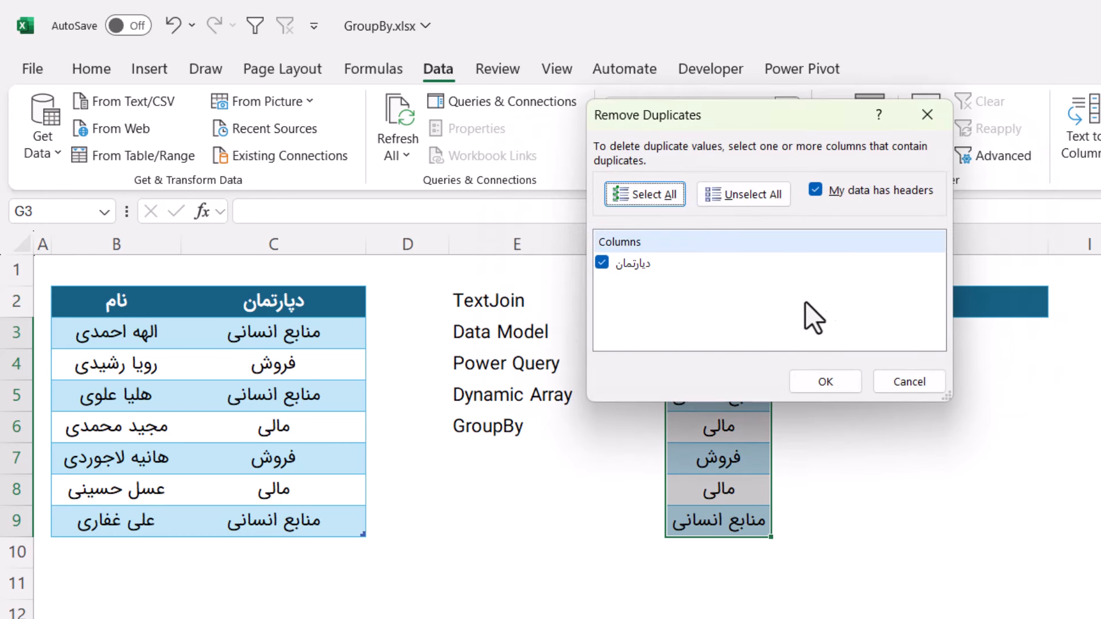
left_click(824, 385)
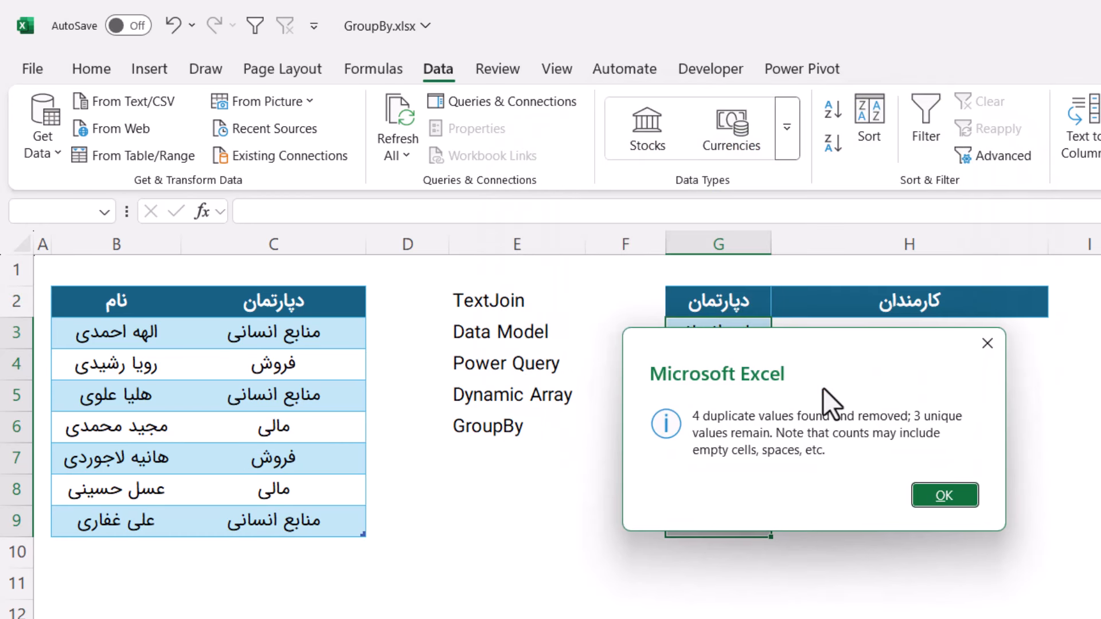
left_click(936, 494)
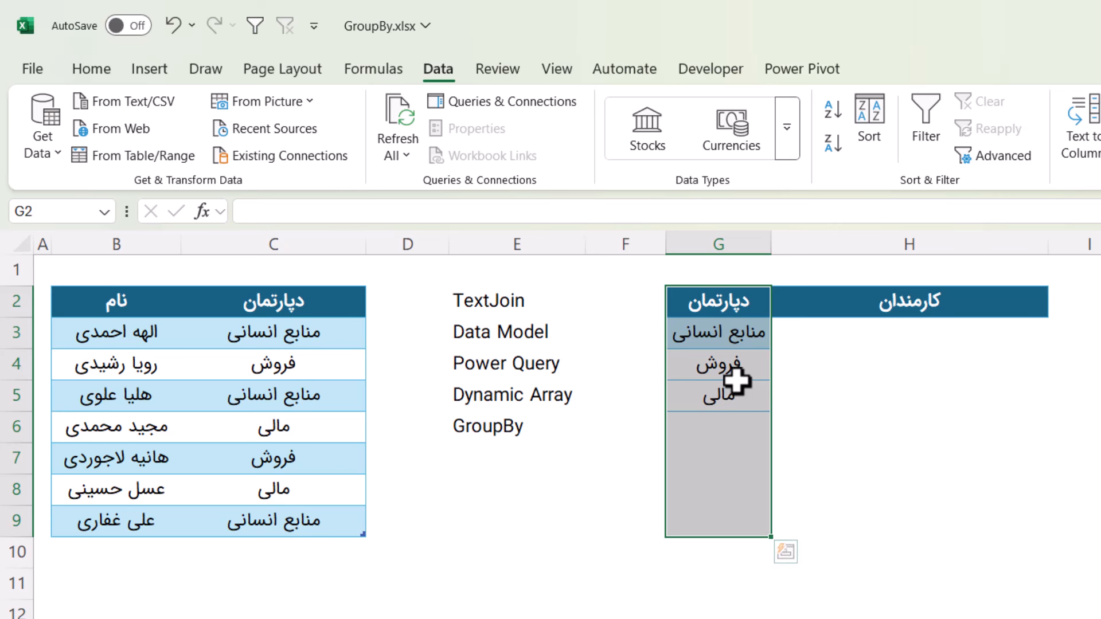
left_click(736, 383)
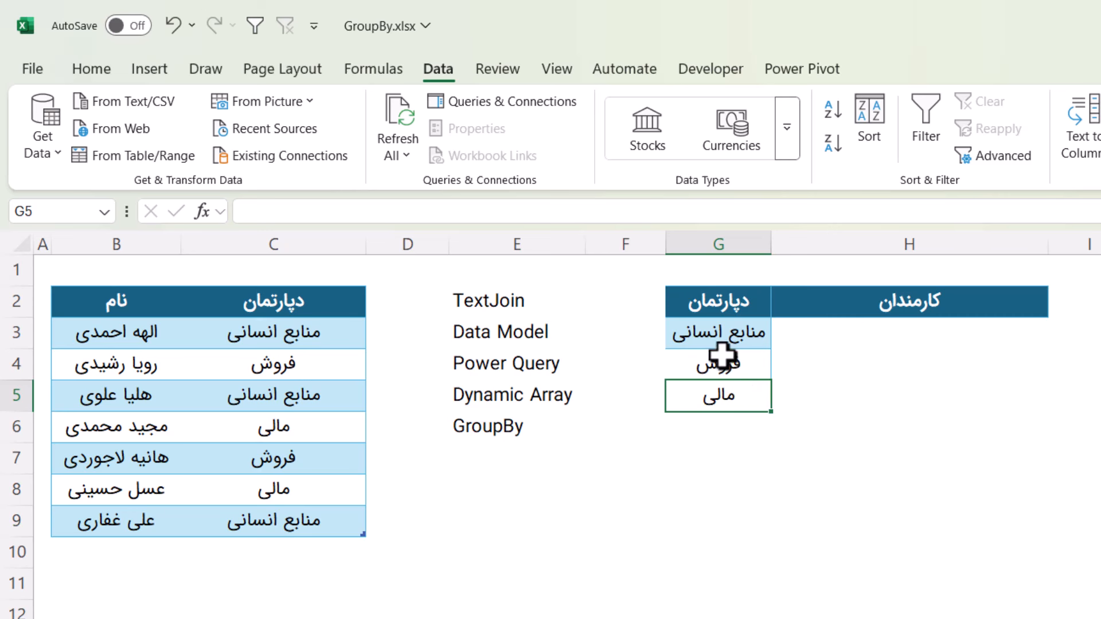
Delete the department values from G3:G5.
left_click_drag(713, 332, 728, 403)
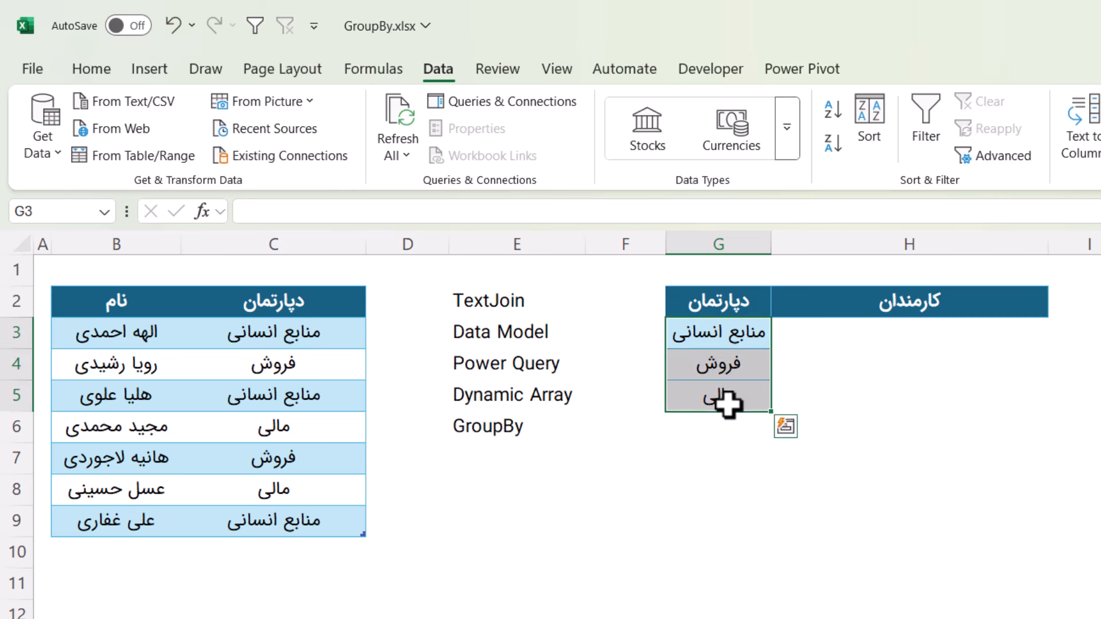
key("Delete")
left_click(730, 401)
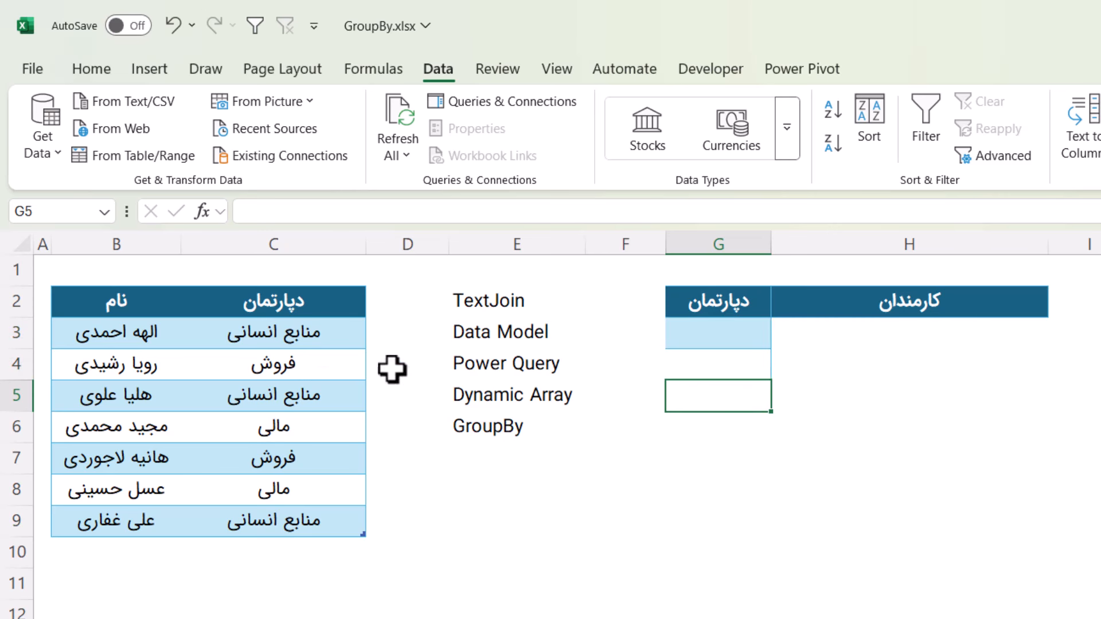
Extract the unique departments from C2:C9 to G2 using Advanced Filter, copying to another location with unique records only.
left_click_drag(320, 317, 325, 520)
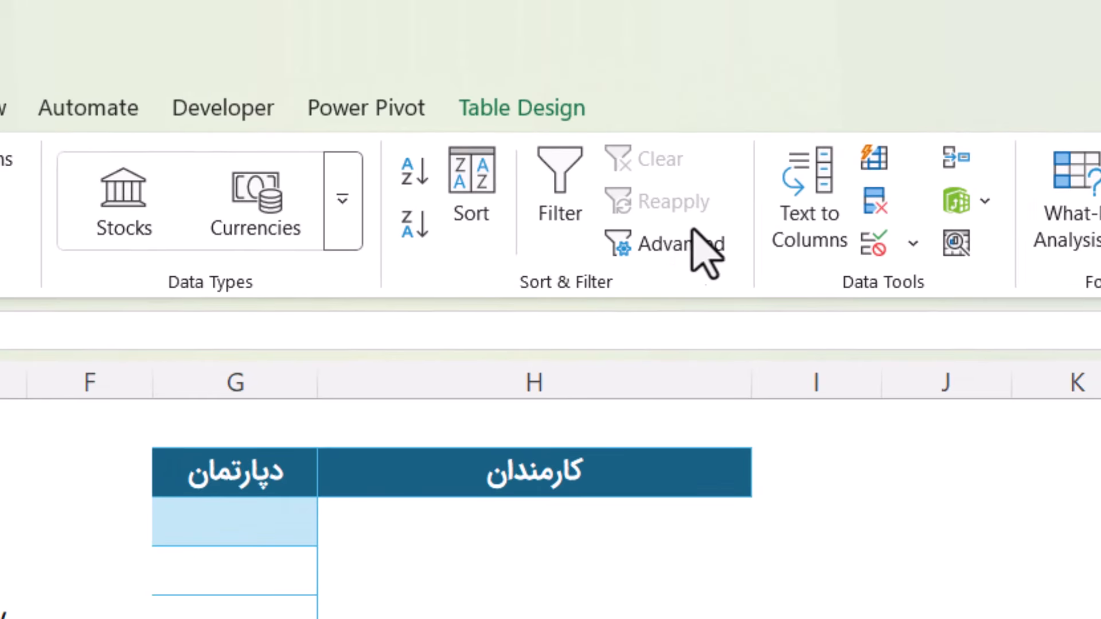
left_click(685, 243)
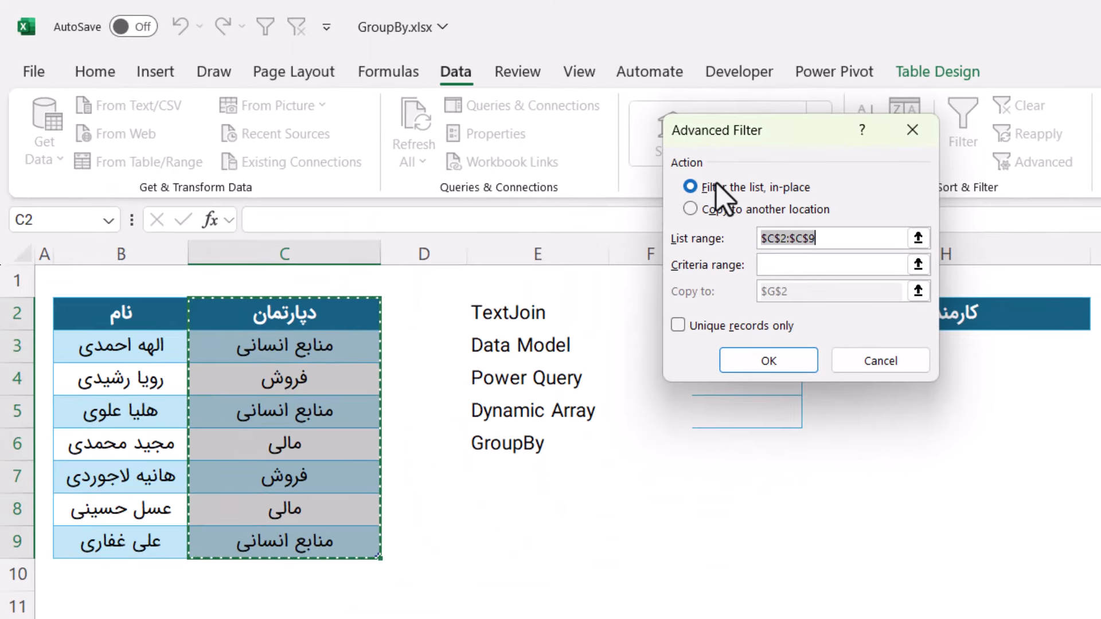
left_click(706, 212)
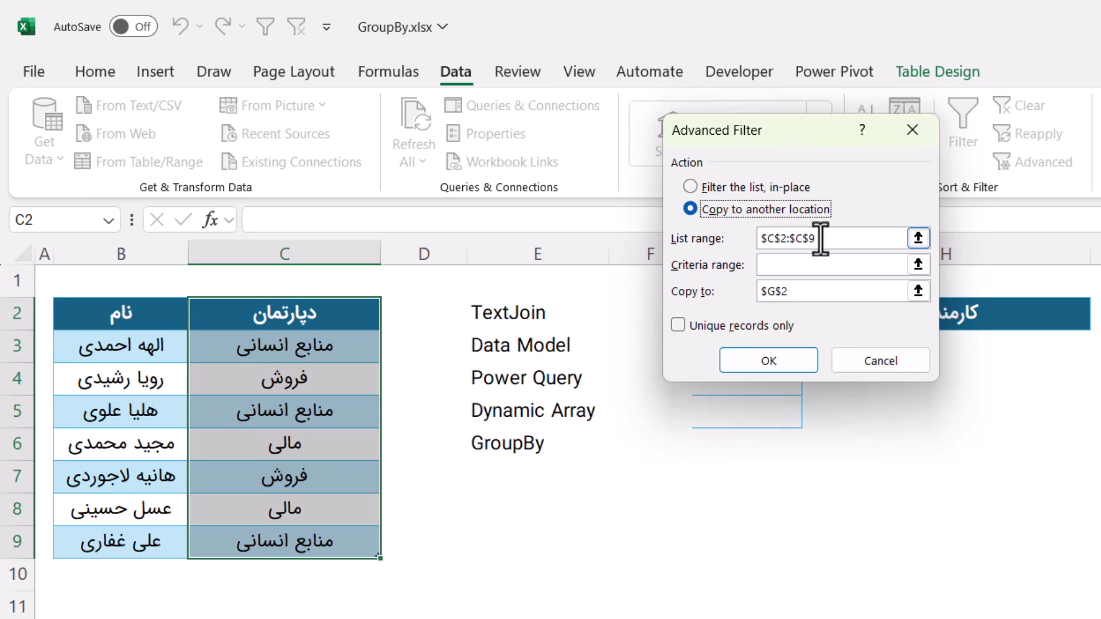
left_click(760, 241)
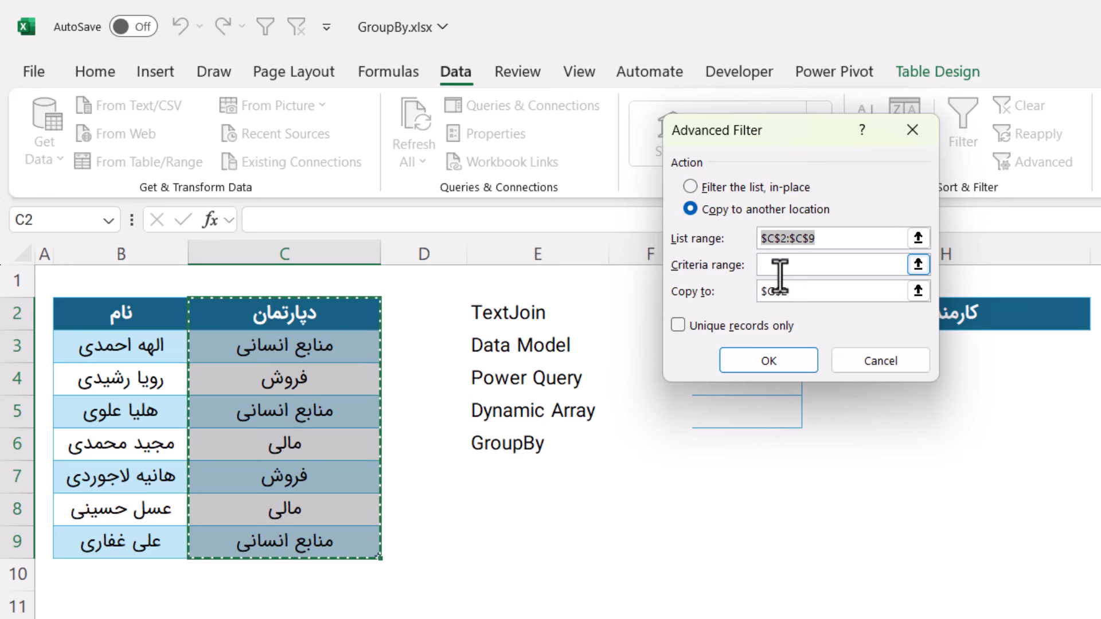
left_click(797, 291)
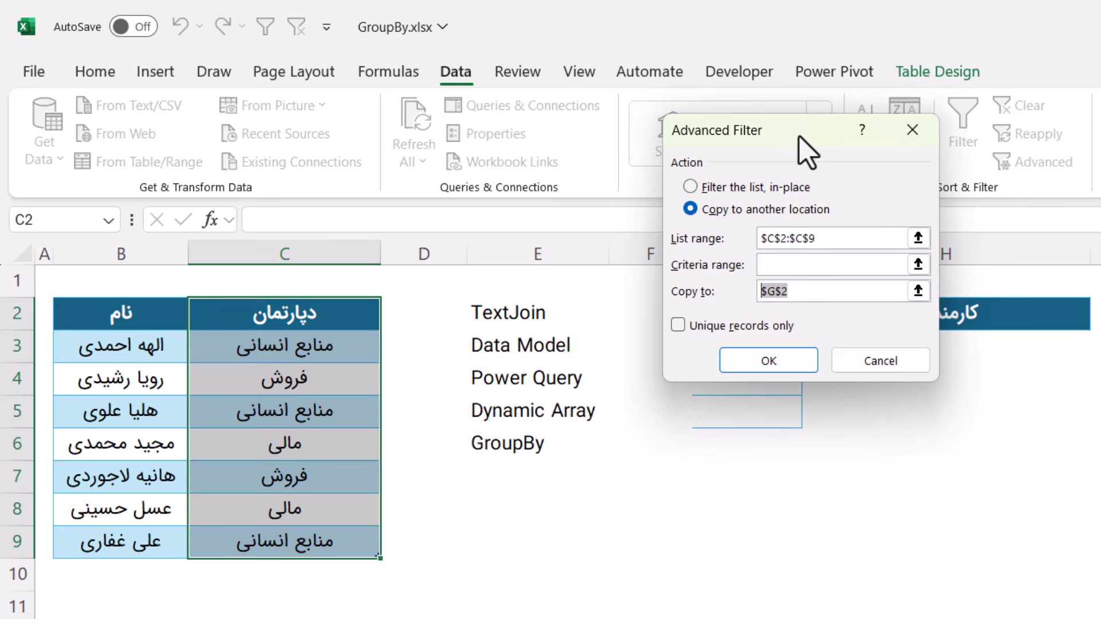
left_click_drag(790, 133, 948, 230)
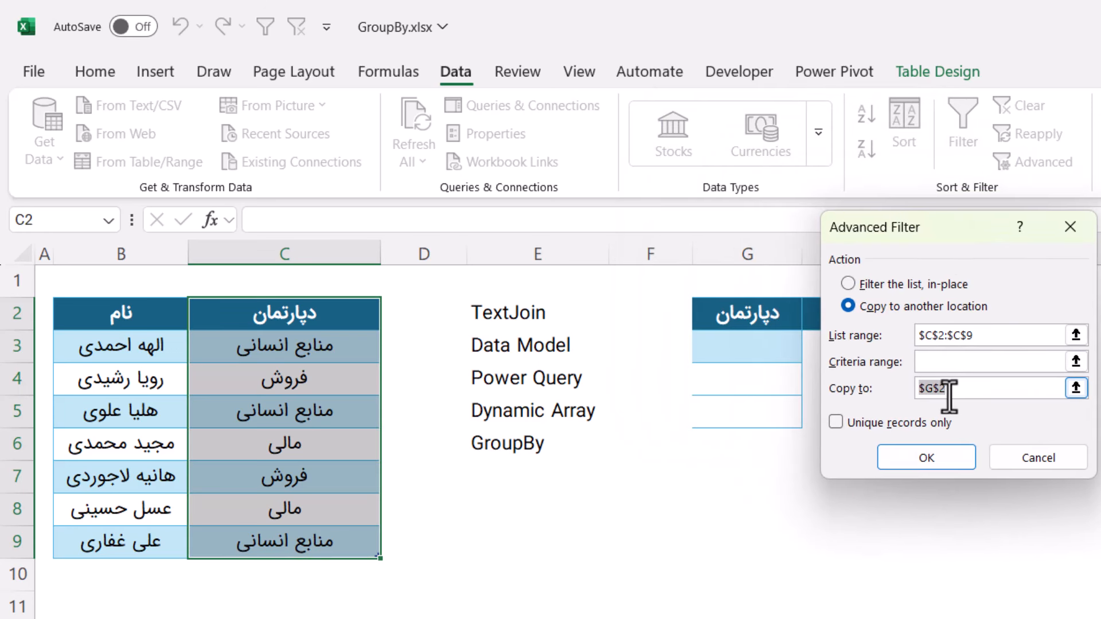
left_click(754, 312)
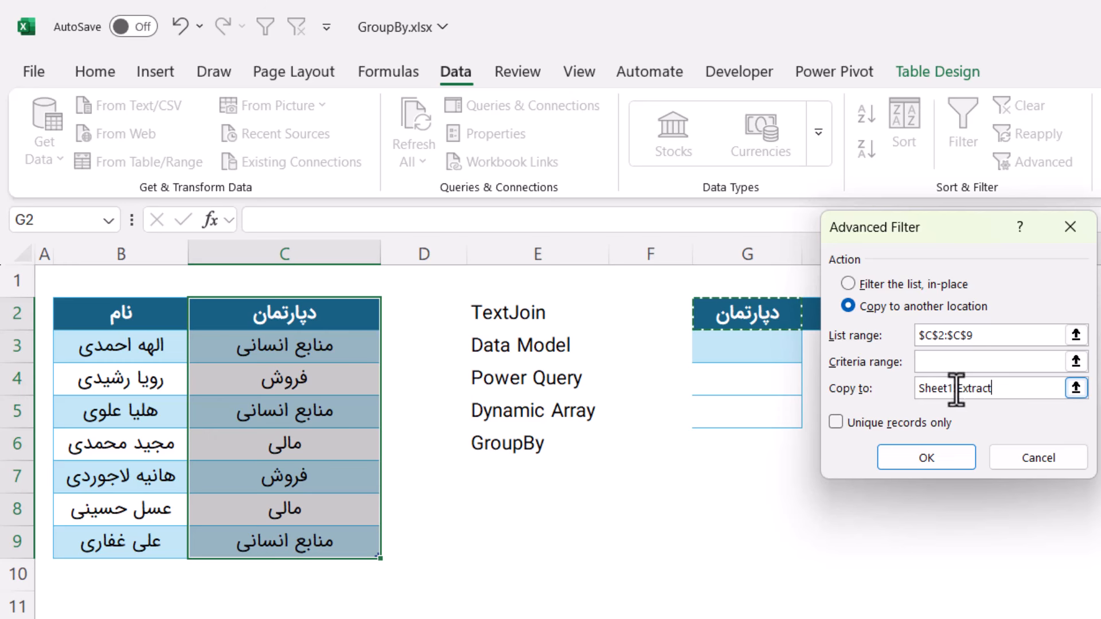
left_click(854, 425)
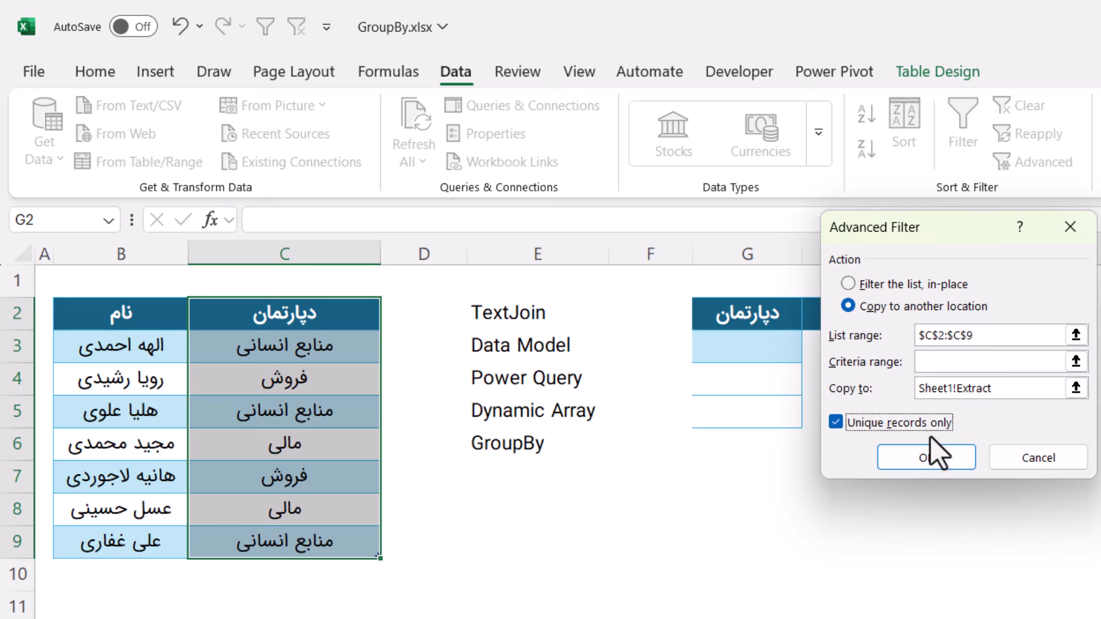
left_click(917, 466)
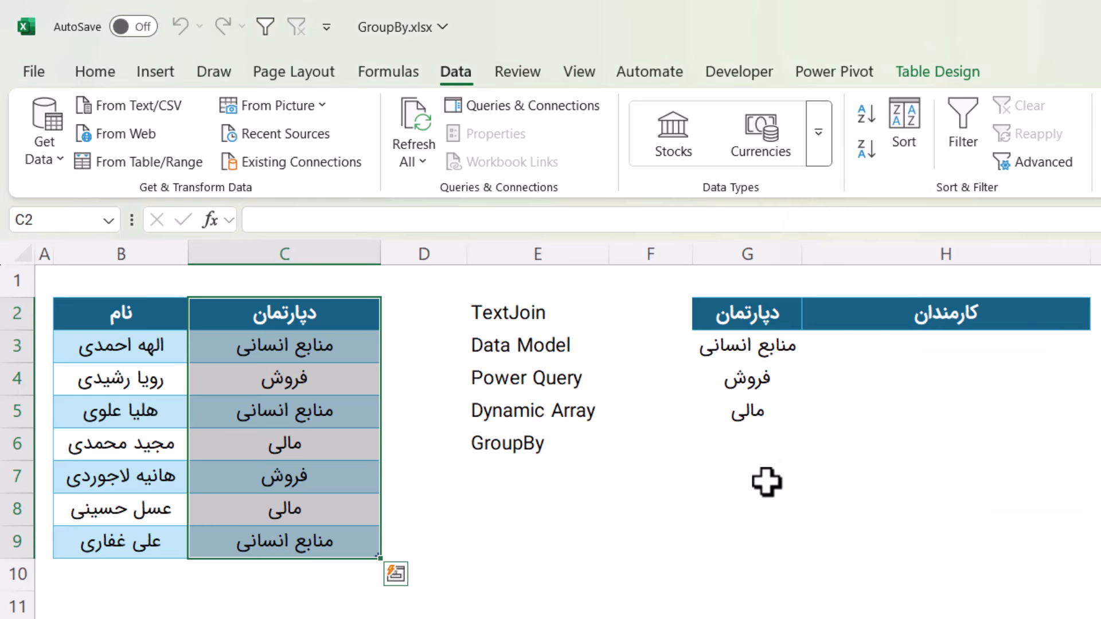
Clear the extracted department values from G3:G5.
left_click_drag(738, 341, 748, 422)
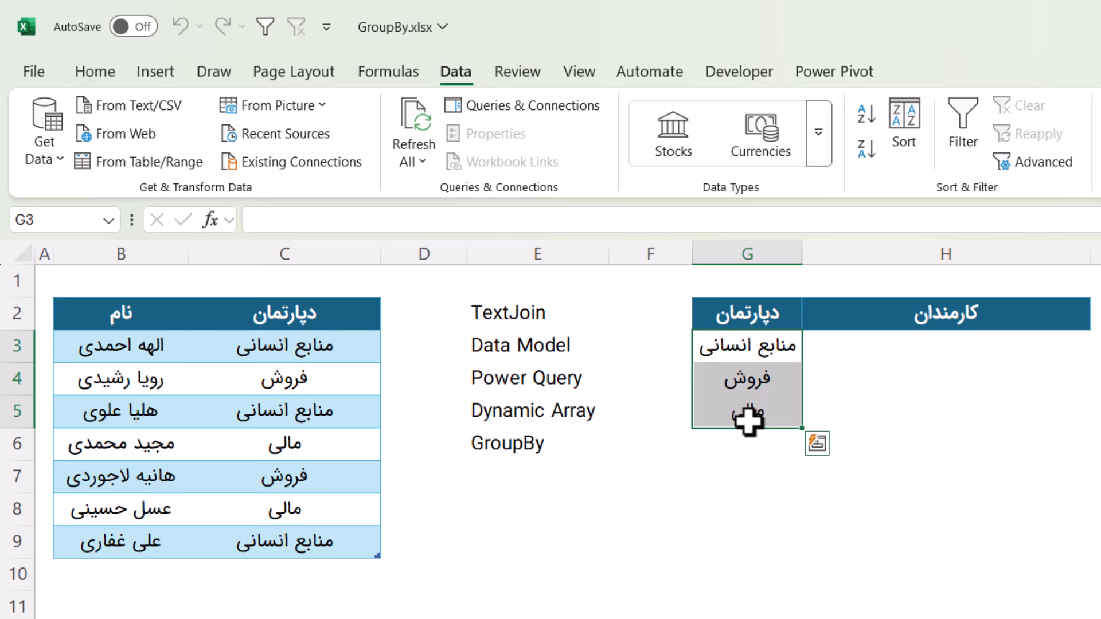
key("Delete")
key("Down")
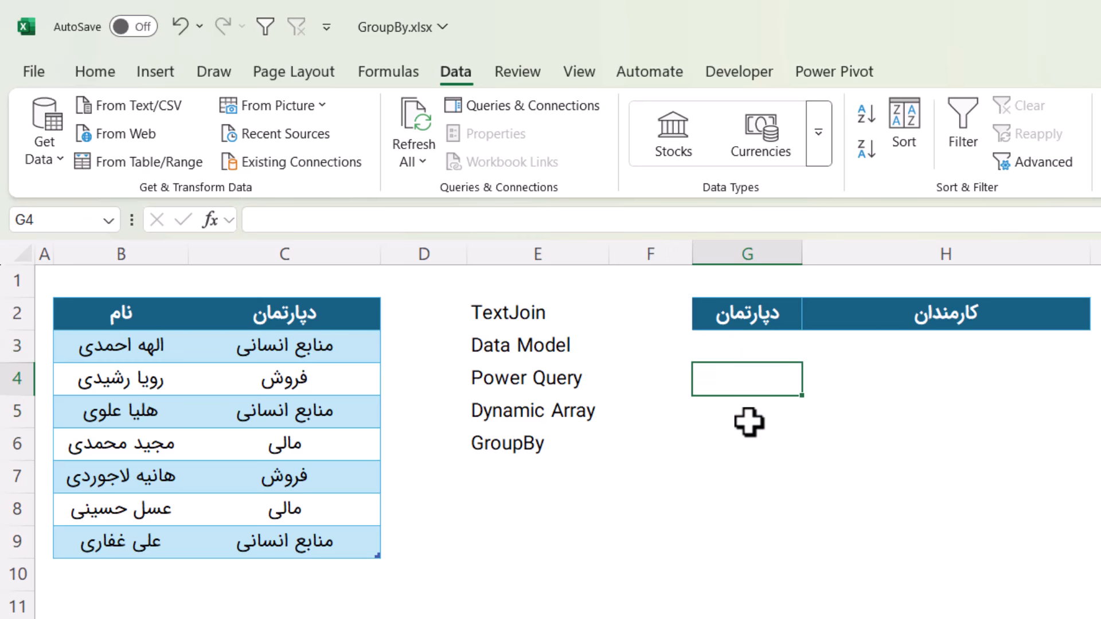
Enter =COUNTIF(G$2:G2,tbl[دپارتمان]) in G3, locking only the starting row of the range.
key("Up")
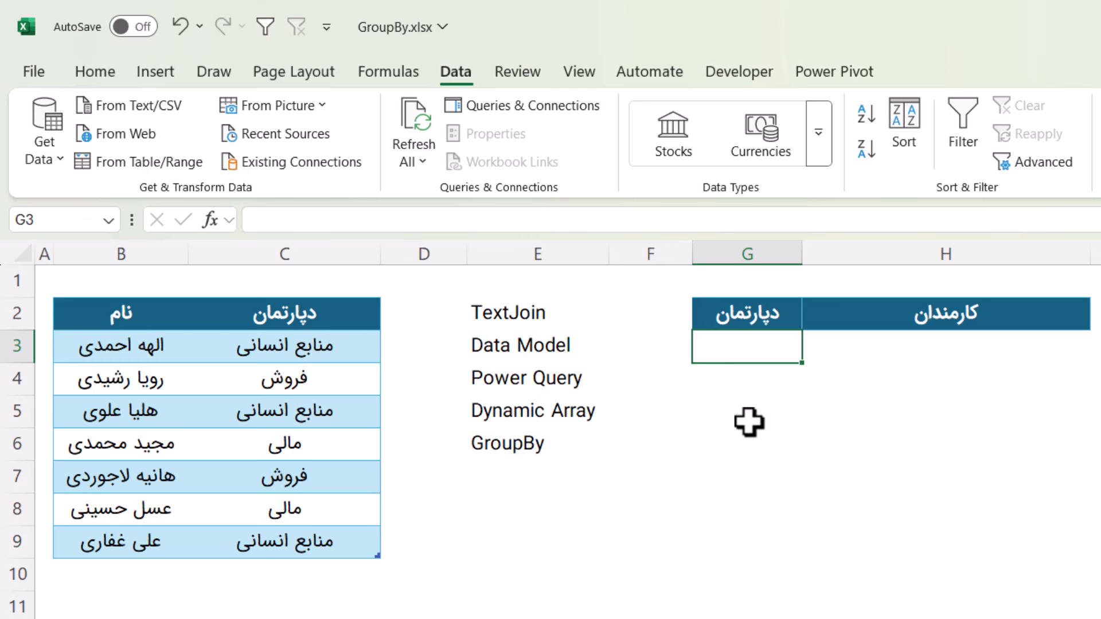
type("=cou")
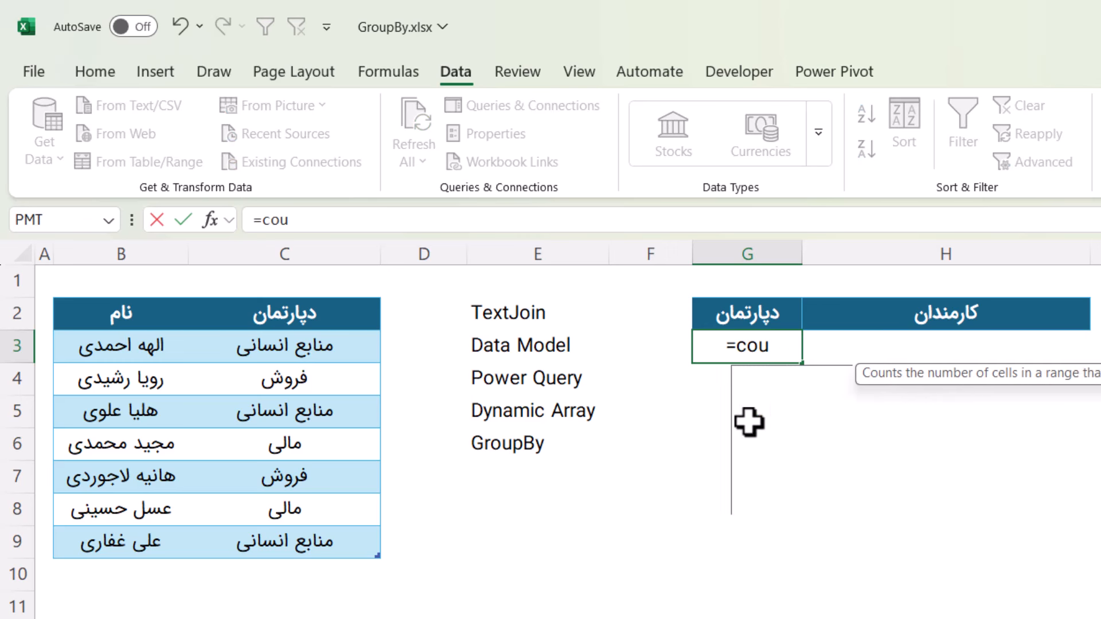
type("ntif")
key("Tab")
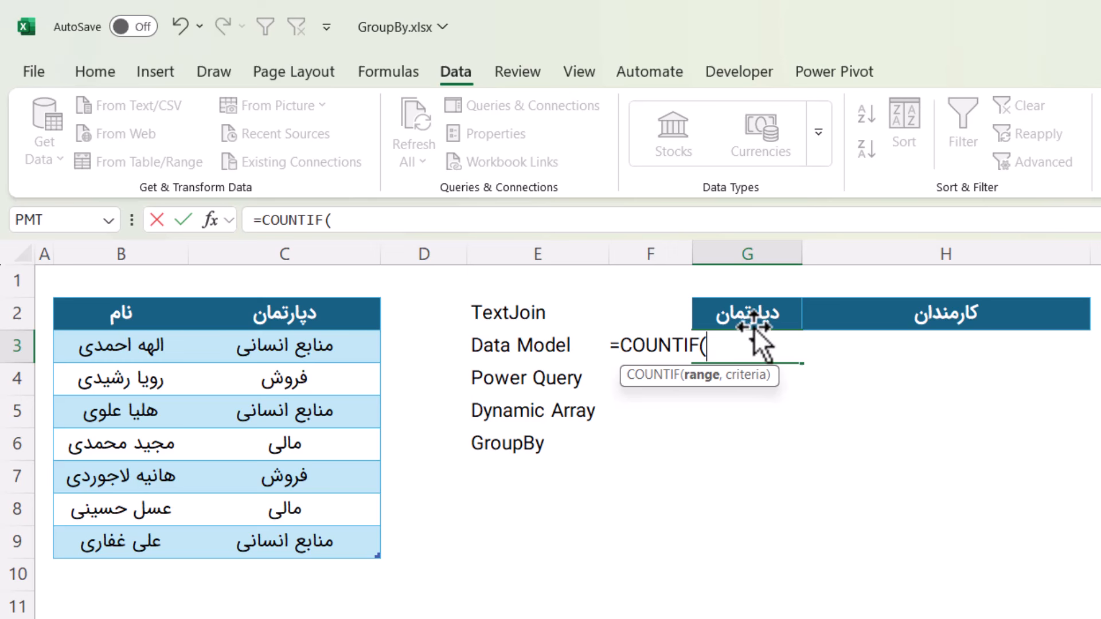
type("g")
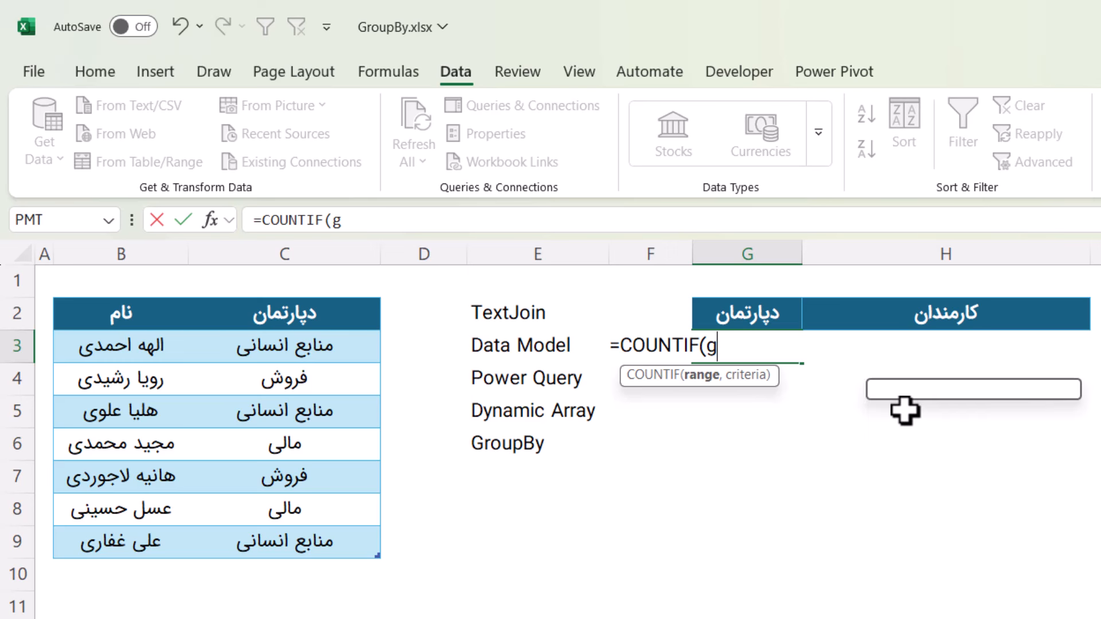
type("2:")
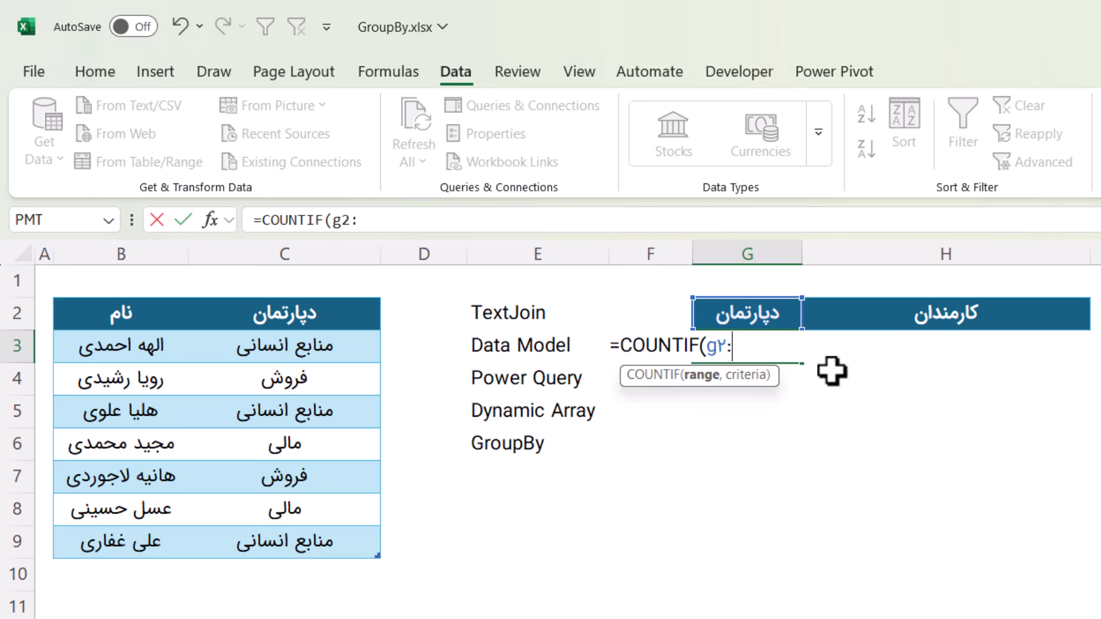
type("g2")
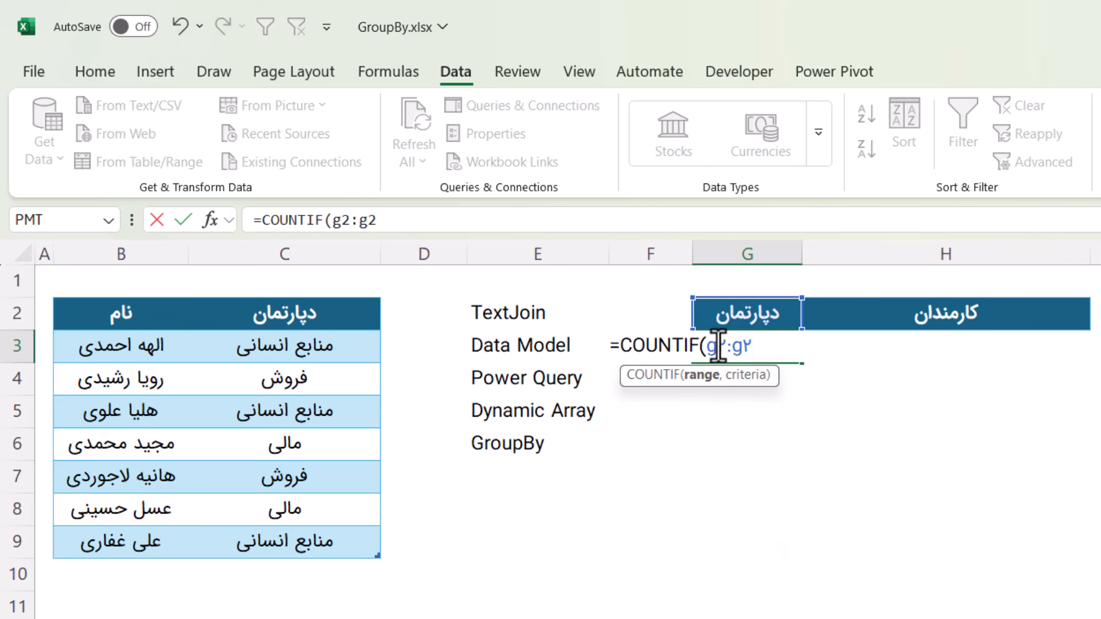
left_click(718, 346)
type("$")
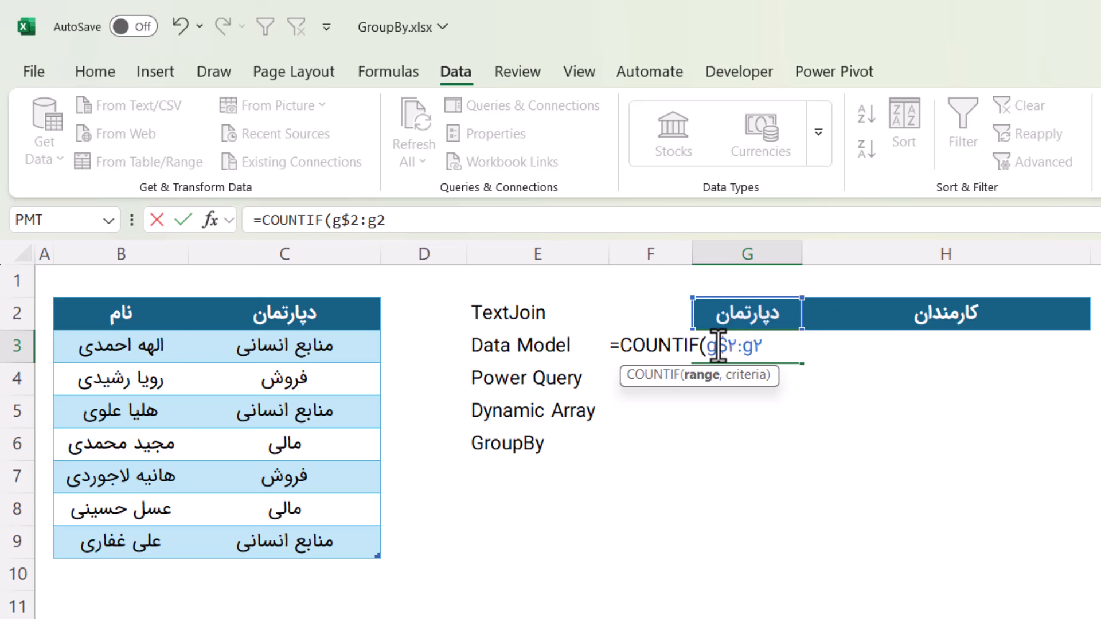
left_click(776, 348)
type(",")
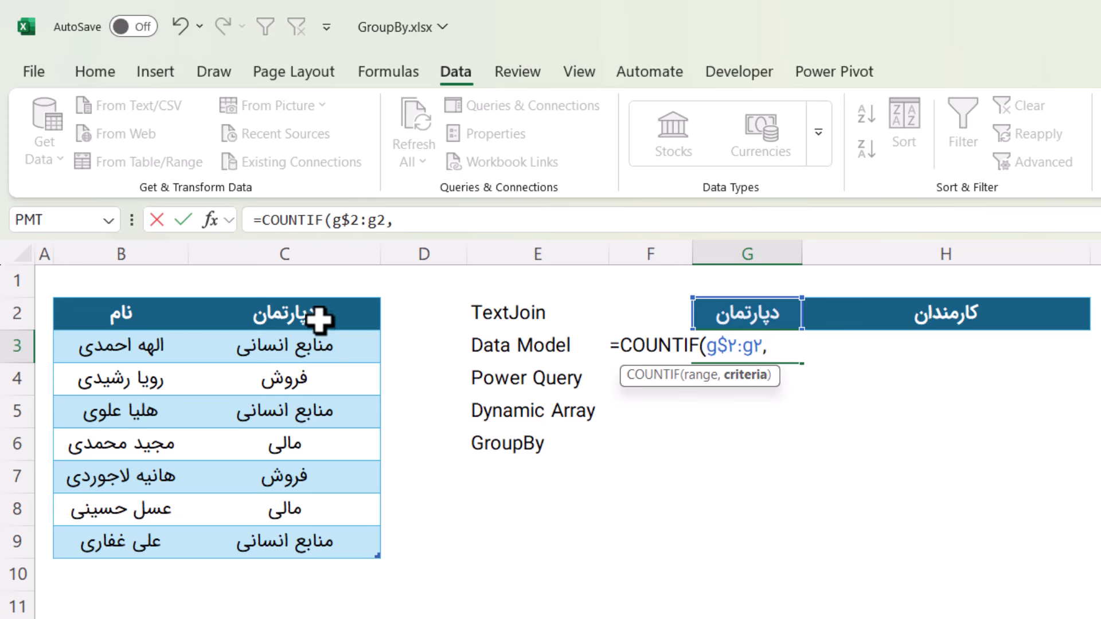
left_click(315, 296)
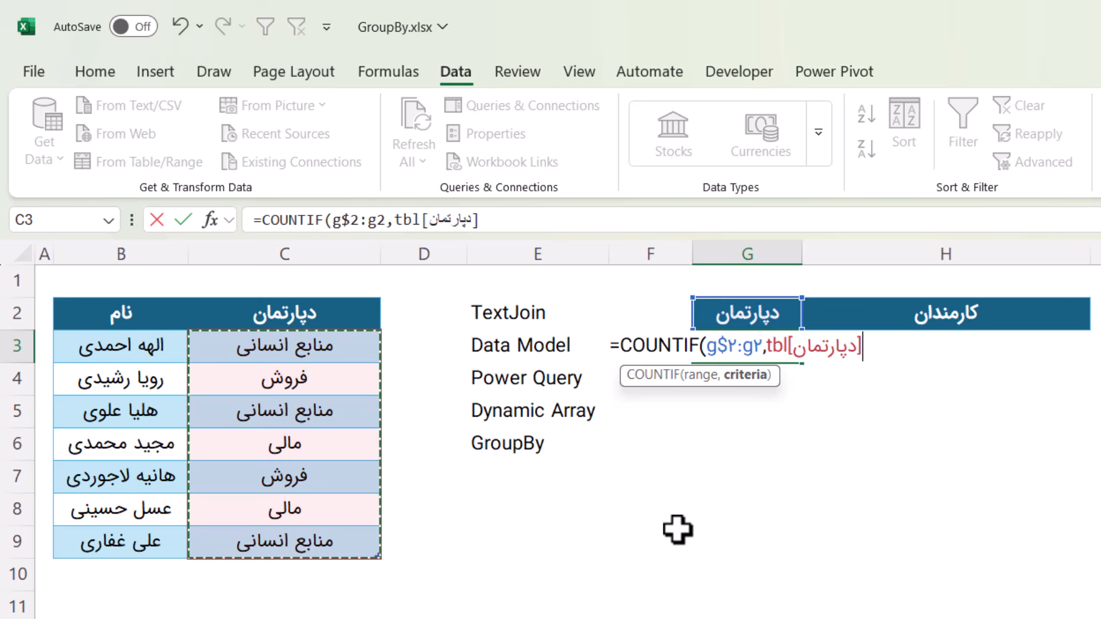
type(")")
key("Return")
key("Up")
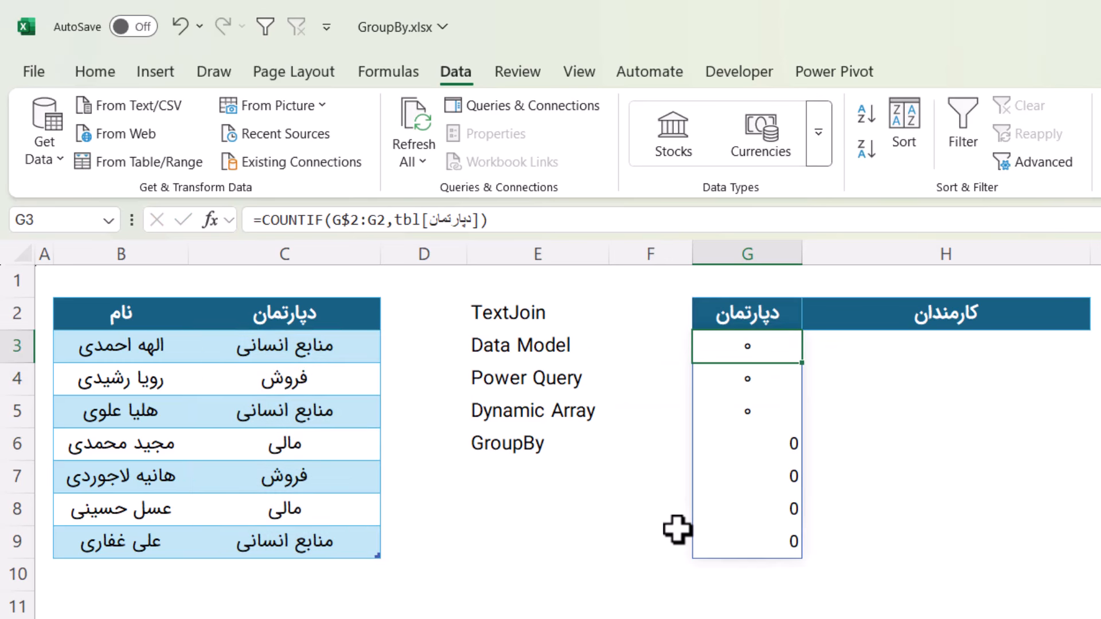
Left-align the contents of cell G3.
double_click(755, 338)
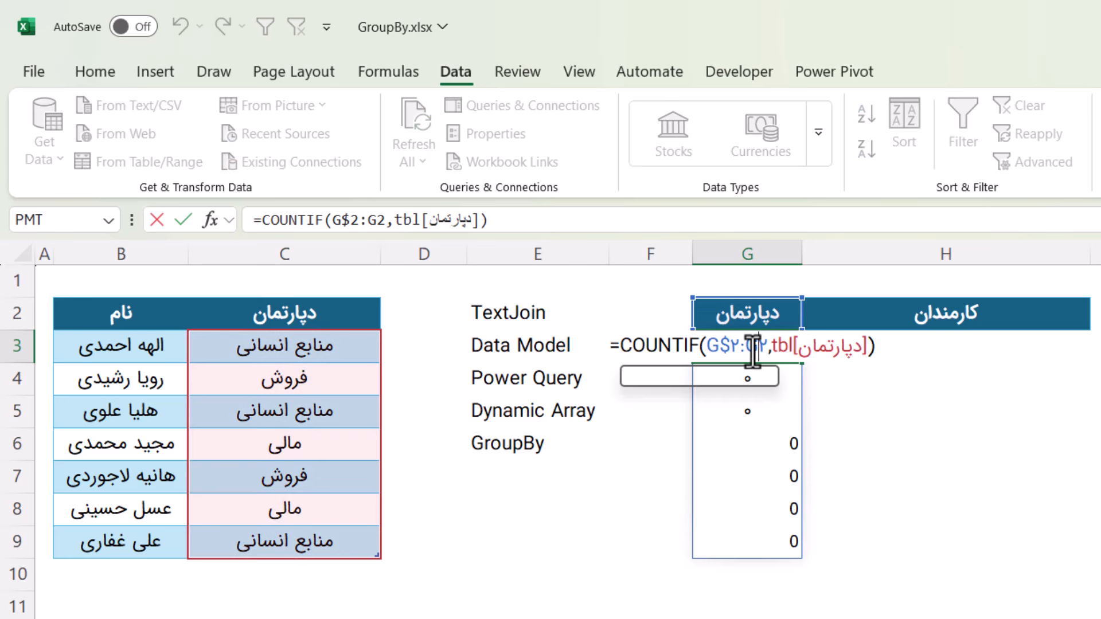
key("Escape")
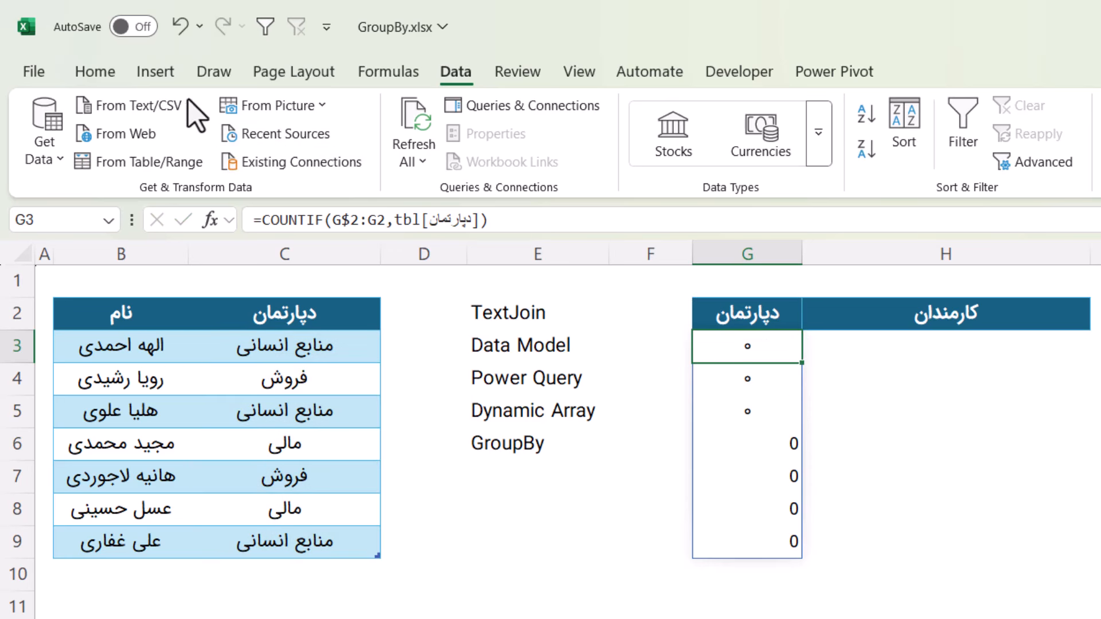
left_click(117, 71)
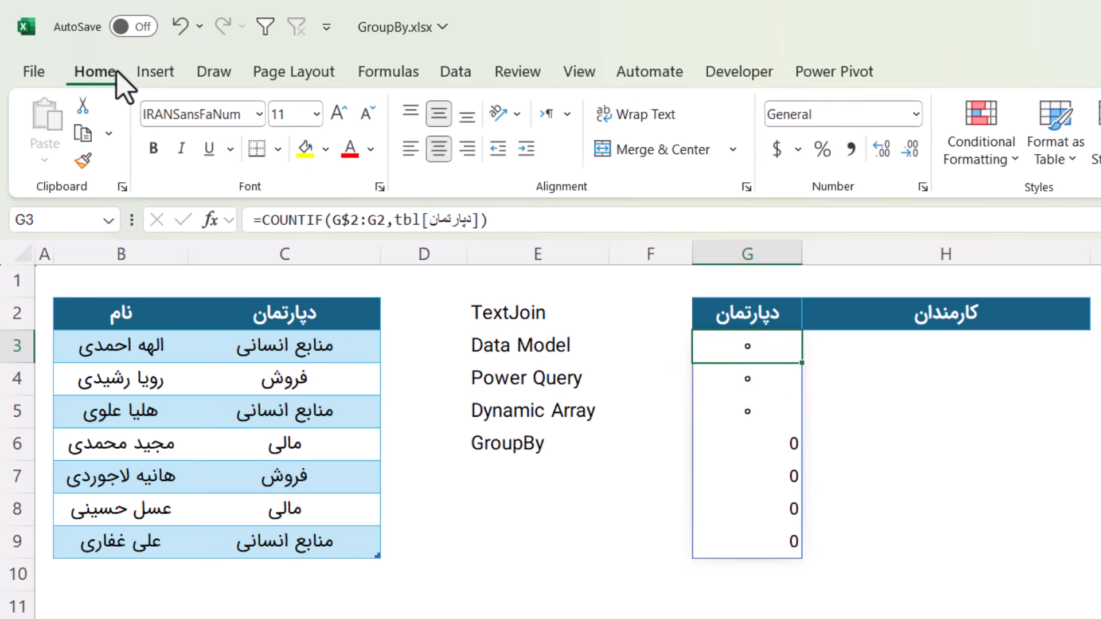
left_click(411, 151)
Wrap the COUNTIF in G3 in an exact MATCH for 0, giving =MATCH(0,COUNTIF(G$2:G2,tbl[دپارتمان]),0).
double_click(711, 348)
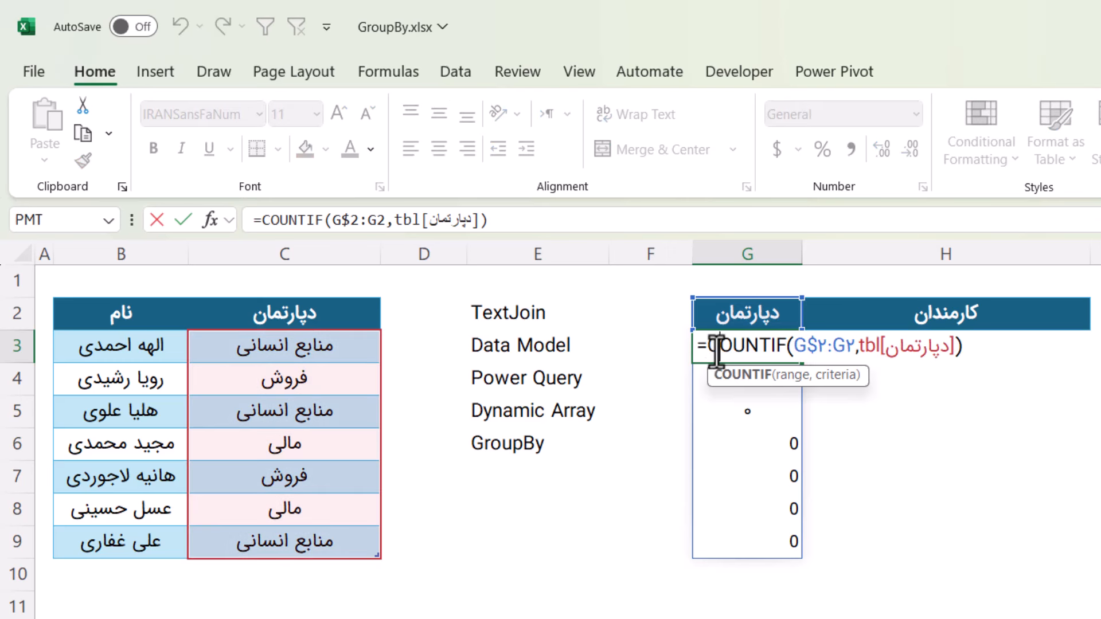
type("mat")
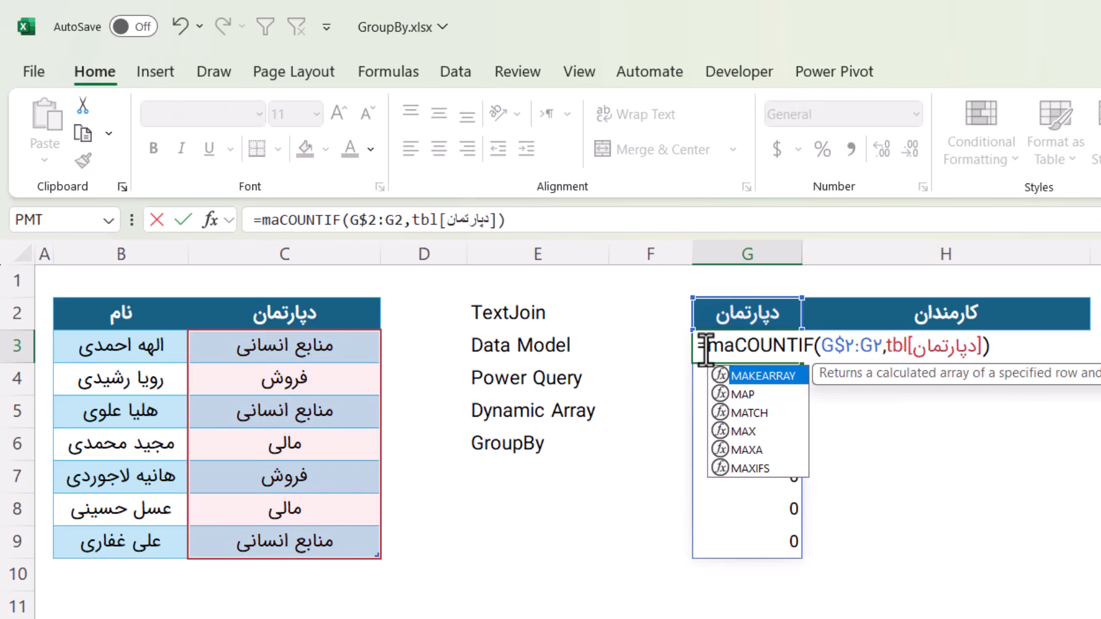
key("Tab")
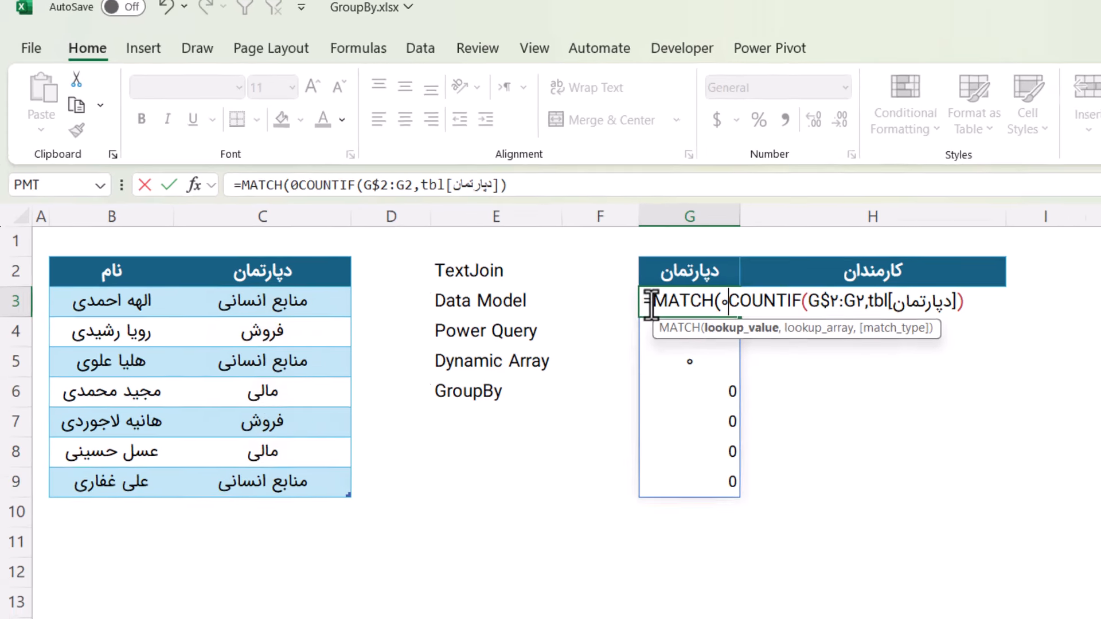
type("0,")
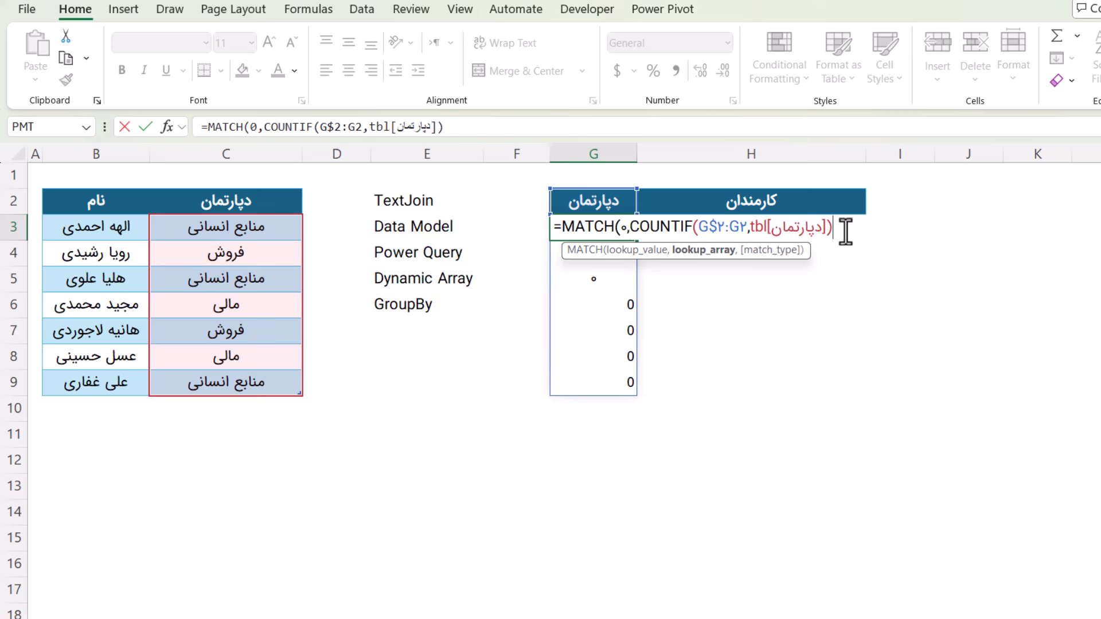
type(",0")
type(")")
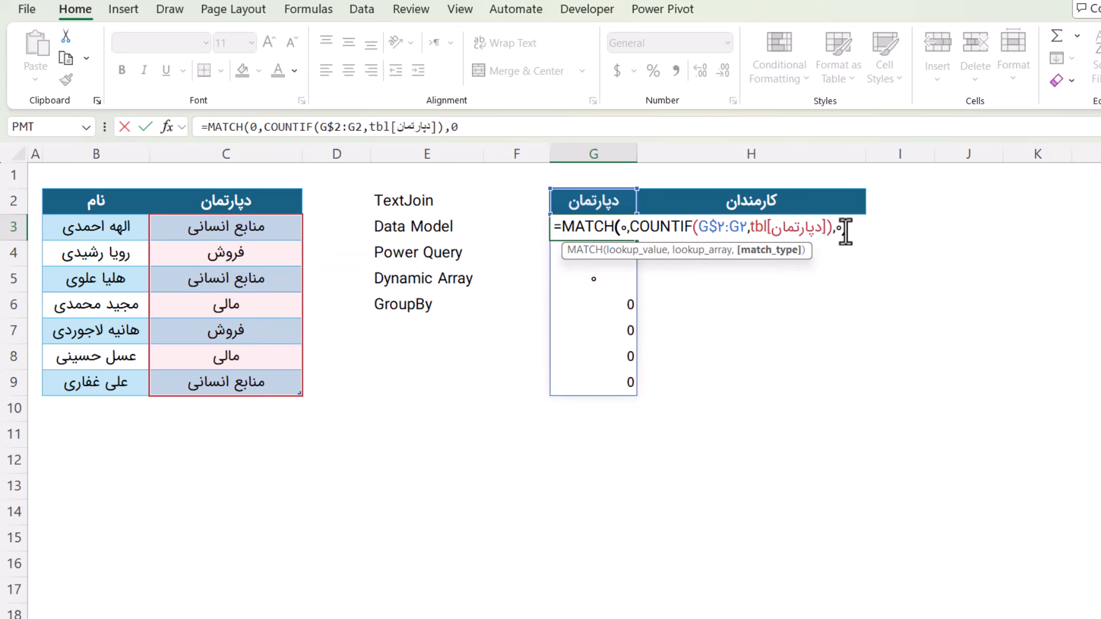
key("Return")
key("Up")
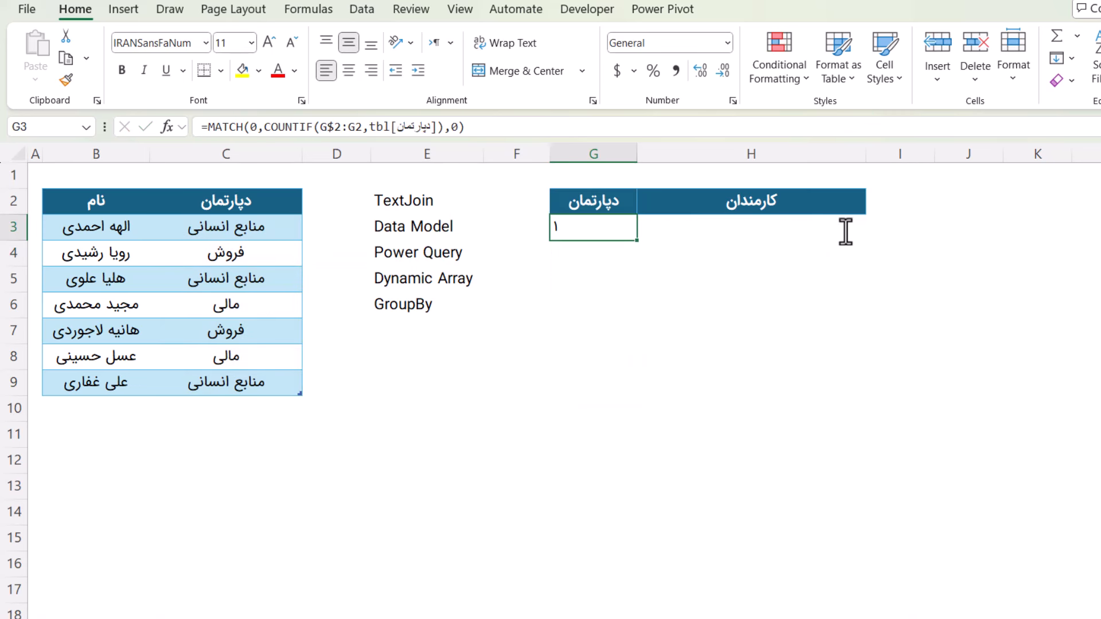
Nest G3's MATCH formula as the row number of INDEX over tbl[دپارتمان], giving =INDEX(tbl[دپارتمان],MATCH(0,COUNTIF(G$2:G2,tbl[دپارتمان]),0)), and reselect G3.
double_click(601, 227)
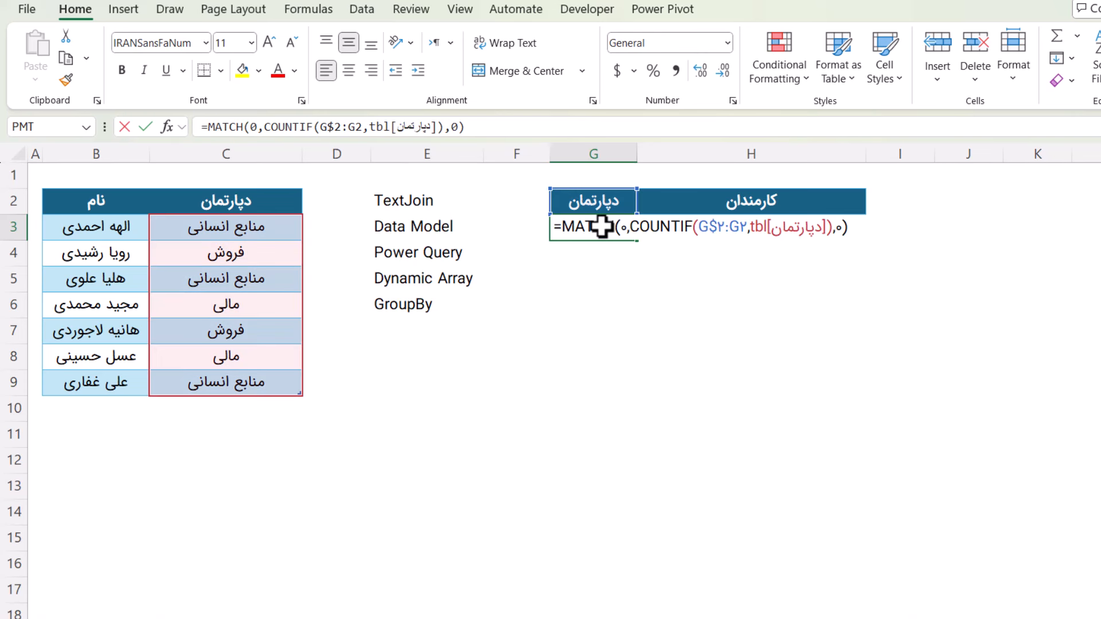
left_click(562, 227)
type("ind")
key("Tab")
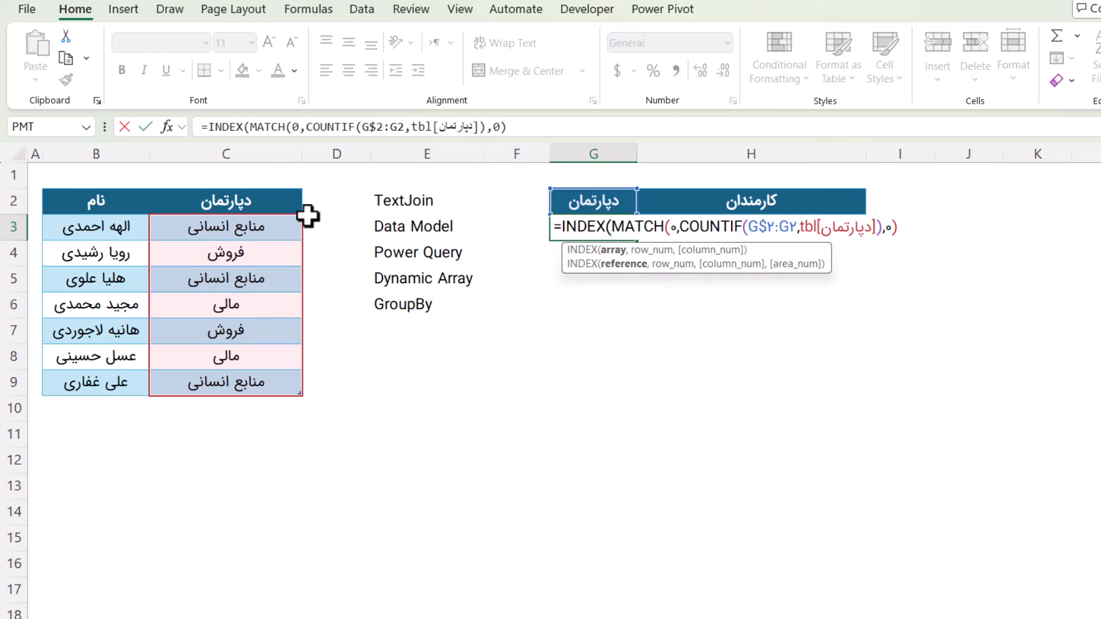
left_click(255, 190)
type(",")
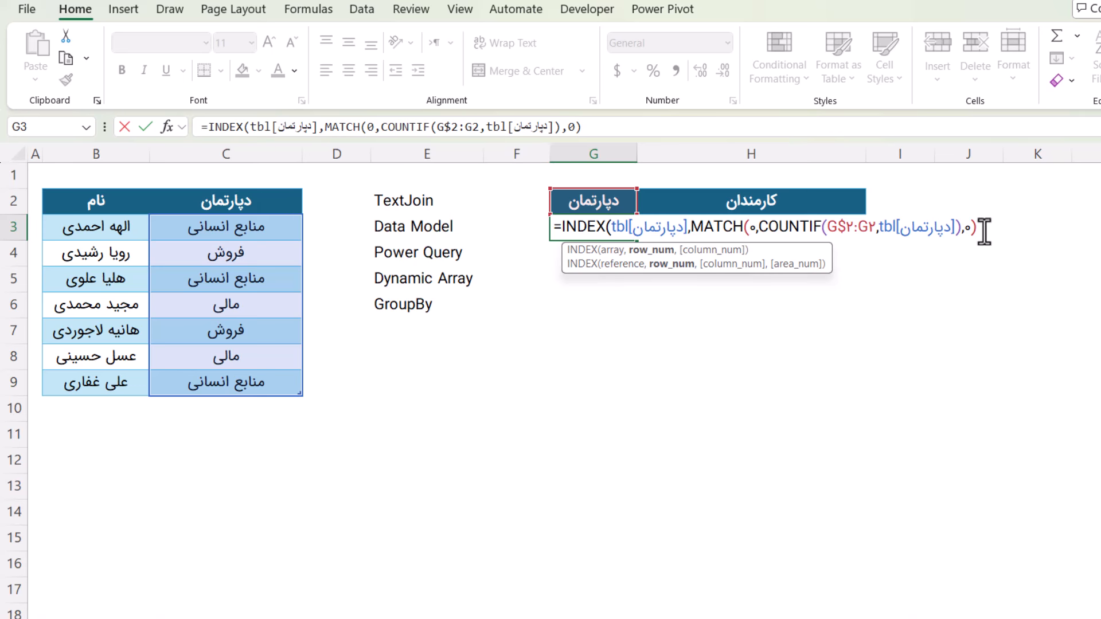
key("Return")
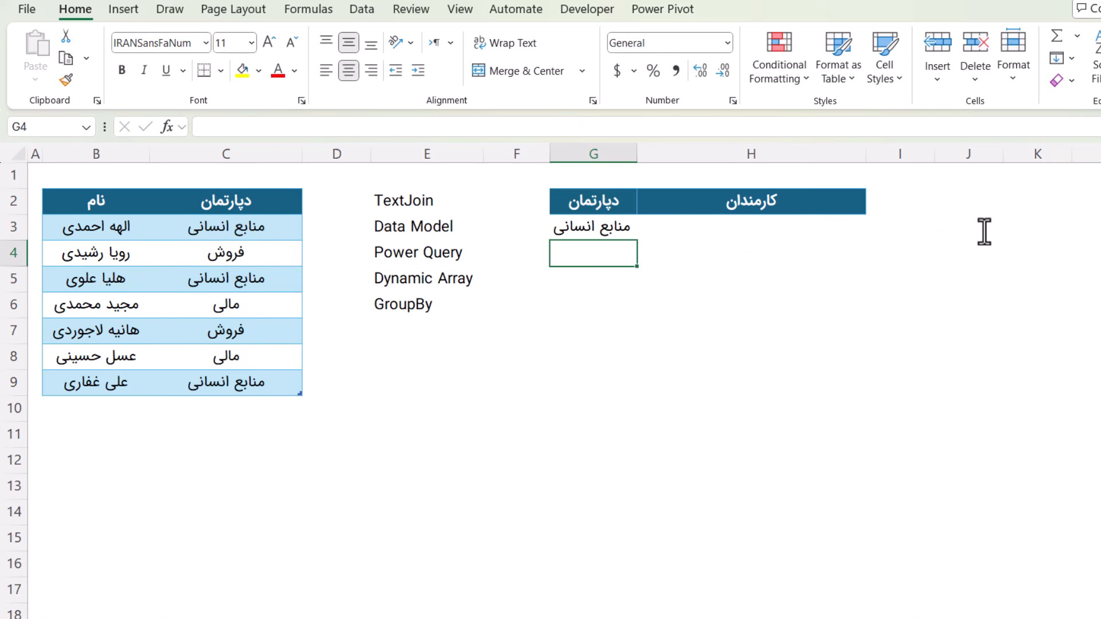
left_click(600, 225)
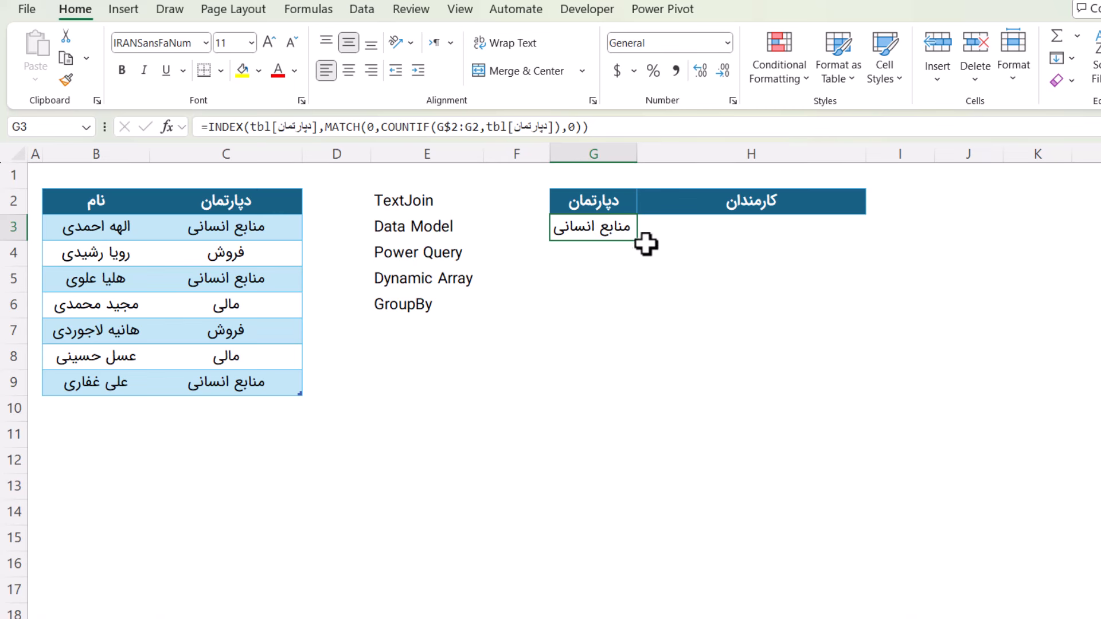
Fill G3's INDEX/MATCH formula down through G10 and check the copies in G4 and G5.
left_click_drag(638, 241, 643, 418)
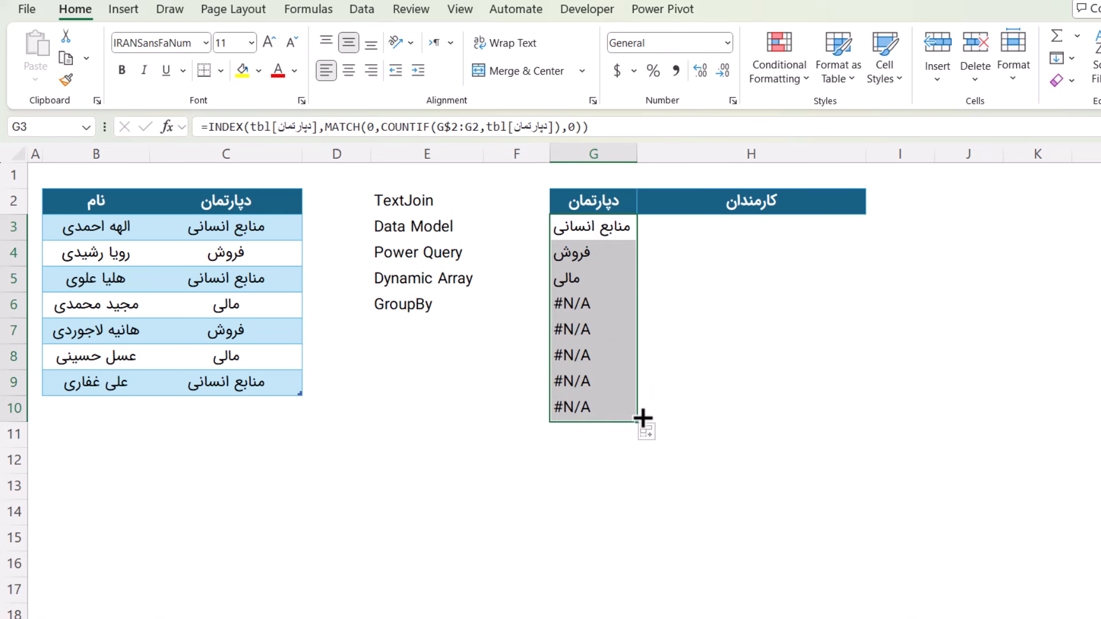
left_click(576, 255)
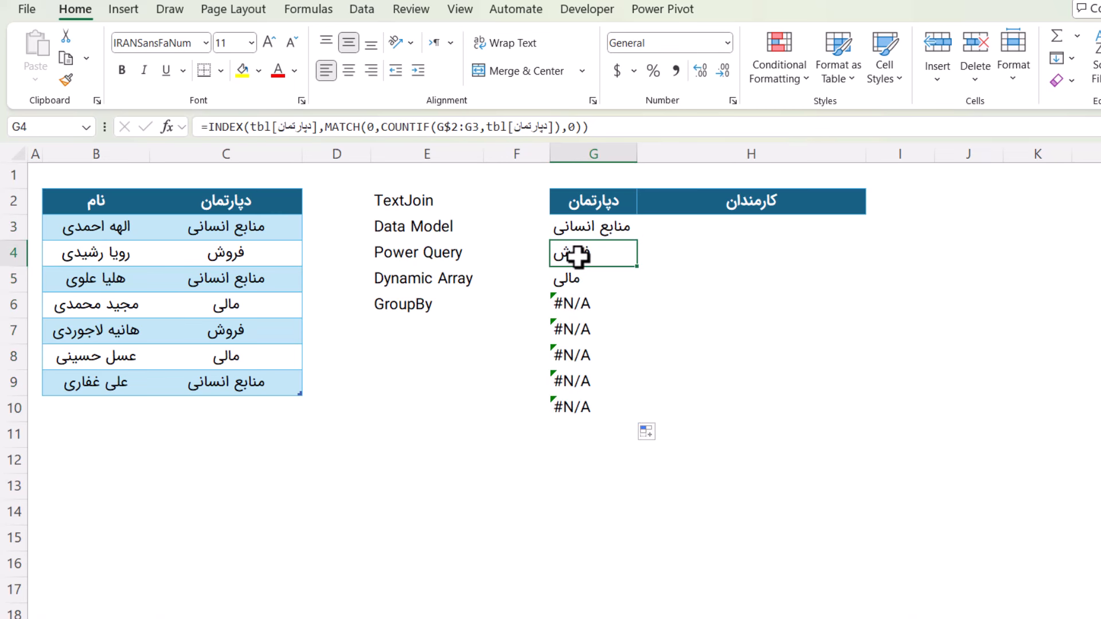
left_click(585, 282)
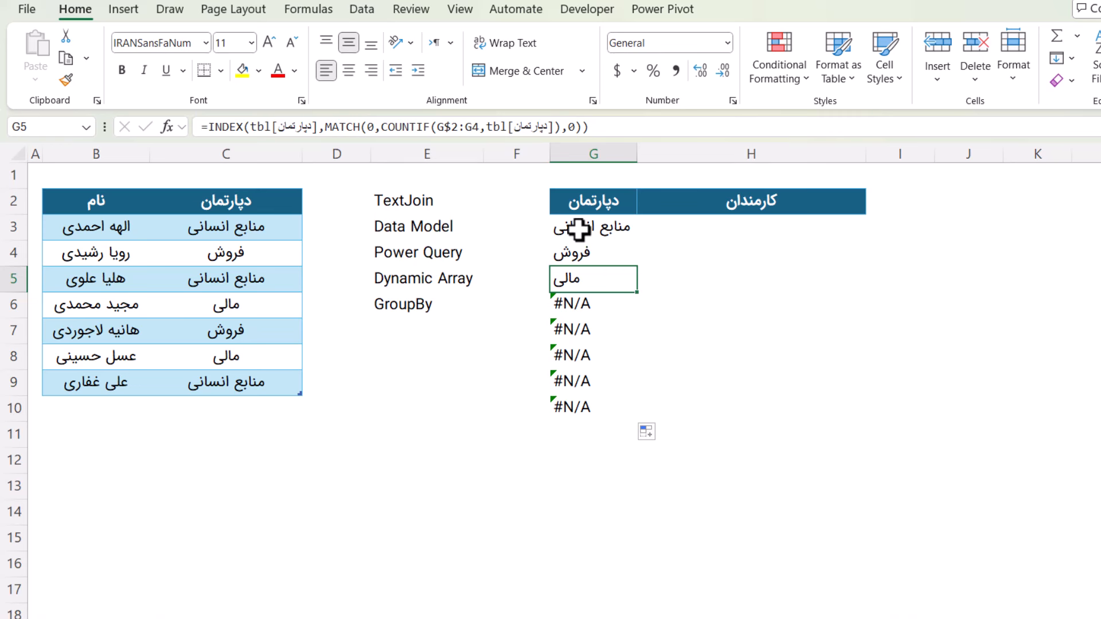
Wrap G3's INDEX formula in IFERROR with an empty string as the fallback, giving =IFERROR(INDEX(tbl[دپارتمان],MATCH(0,COUNTIF(G$2:G2,tbl[دپارتمان]),0)),"").
double_click(578, 230)
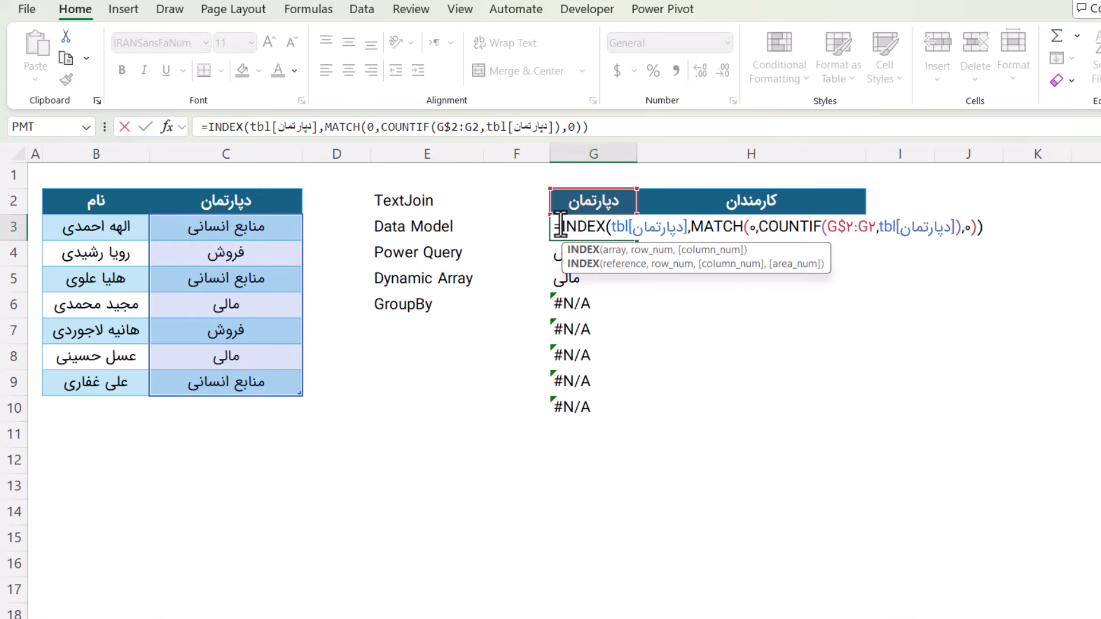
left_click(560, 227)
type("IFERROR(")
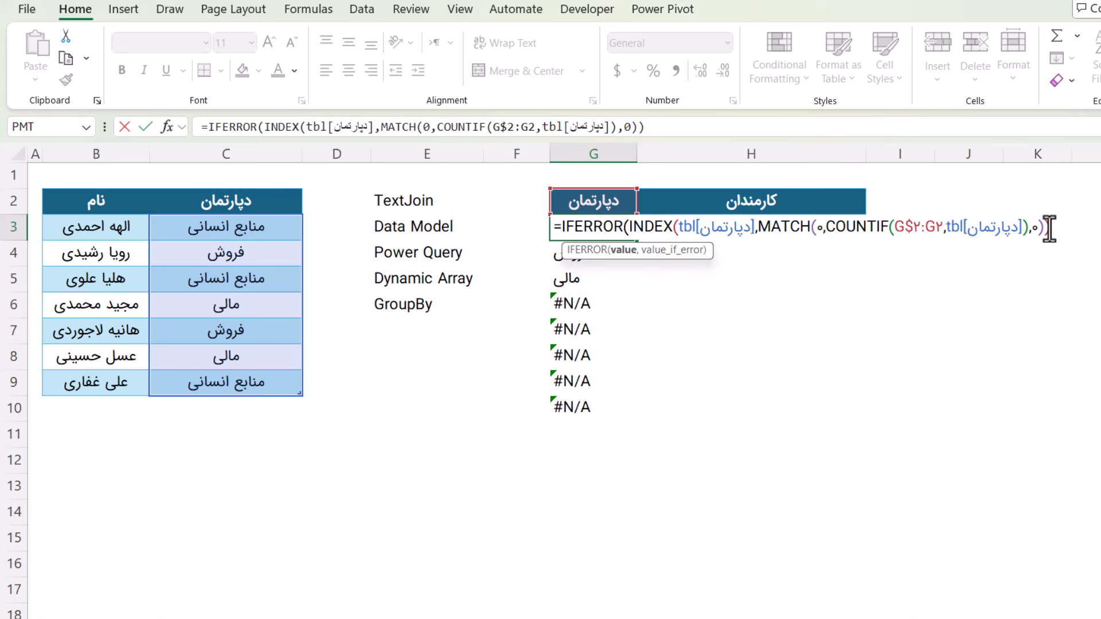
type(",\"\"")
key("Return")
key("Up")
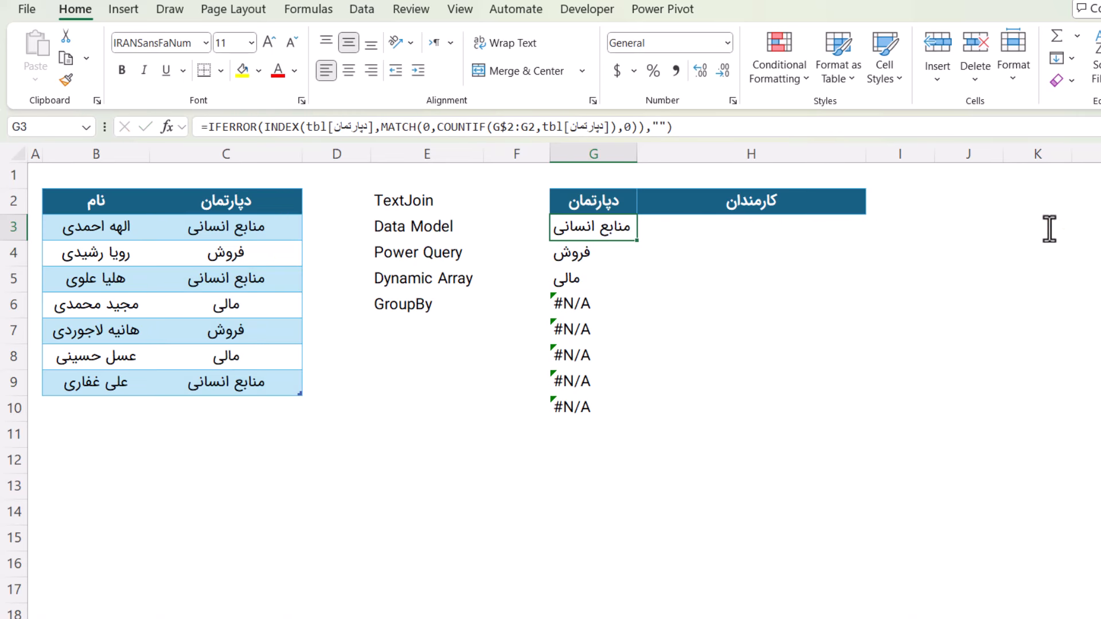
Fill the IFERROR formula from G3 down through G10.
key("shift+Down")
key("shift+Down")
key("shift+Down")
key("shift+Down")
key("shift+Down")
key("shift+Down")
key("shift+Down")
key("ctrl+d")
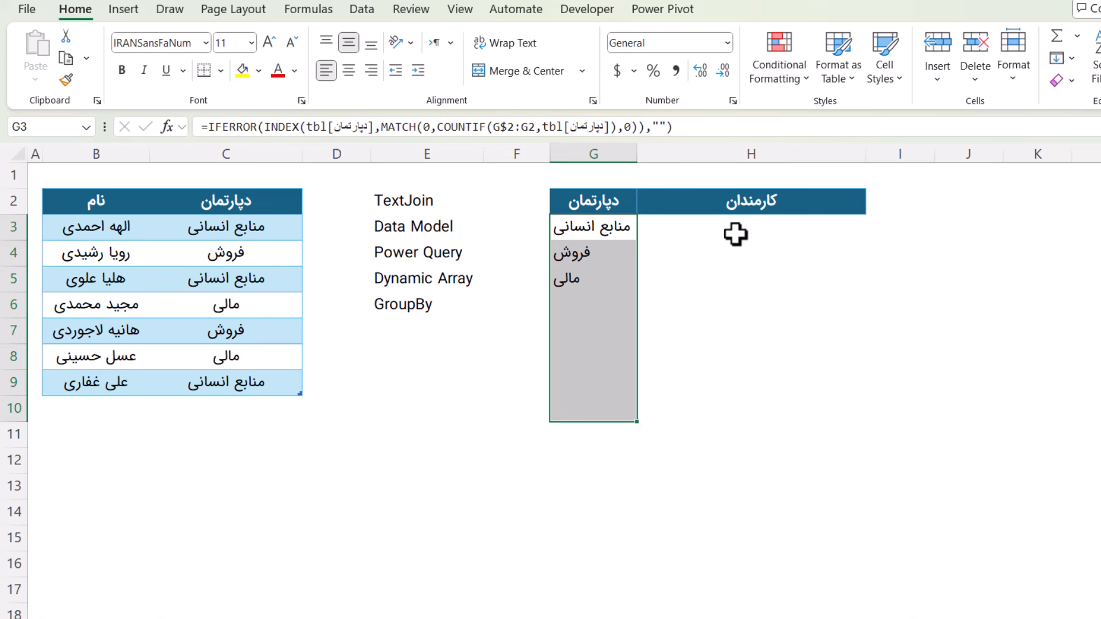
left_click(615, 226)
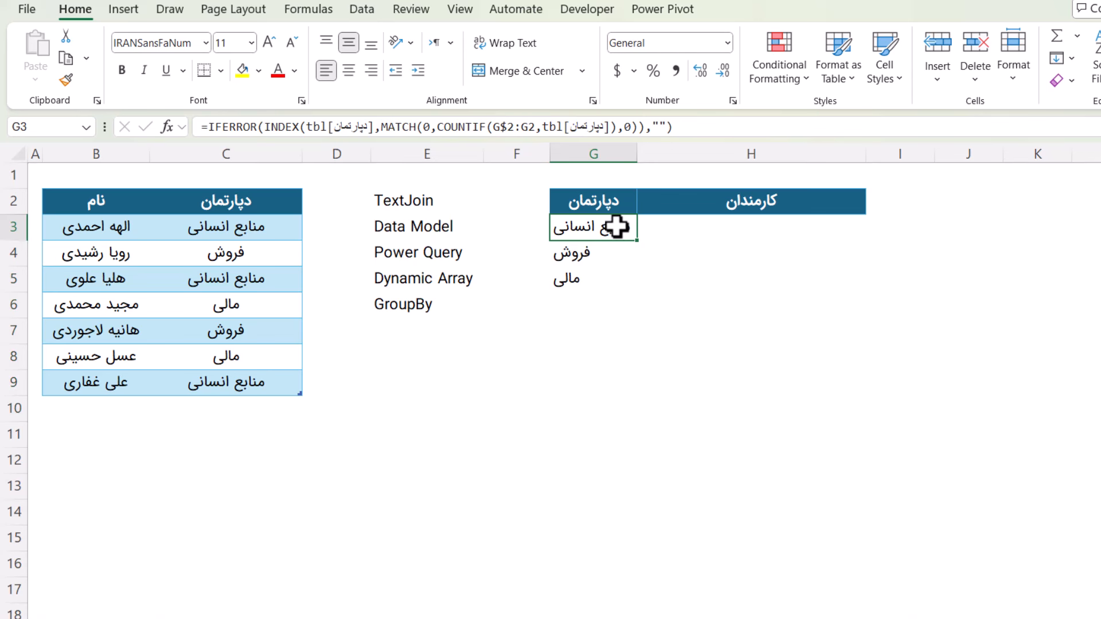
key("Right")
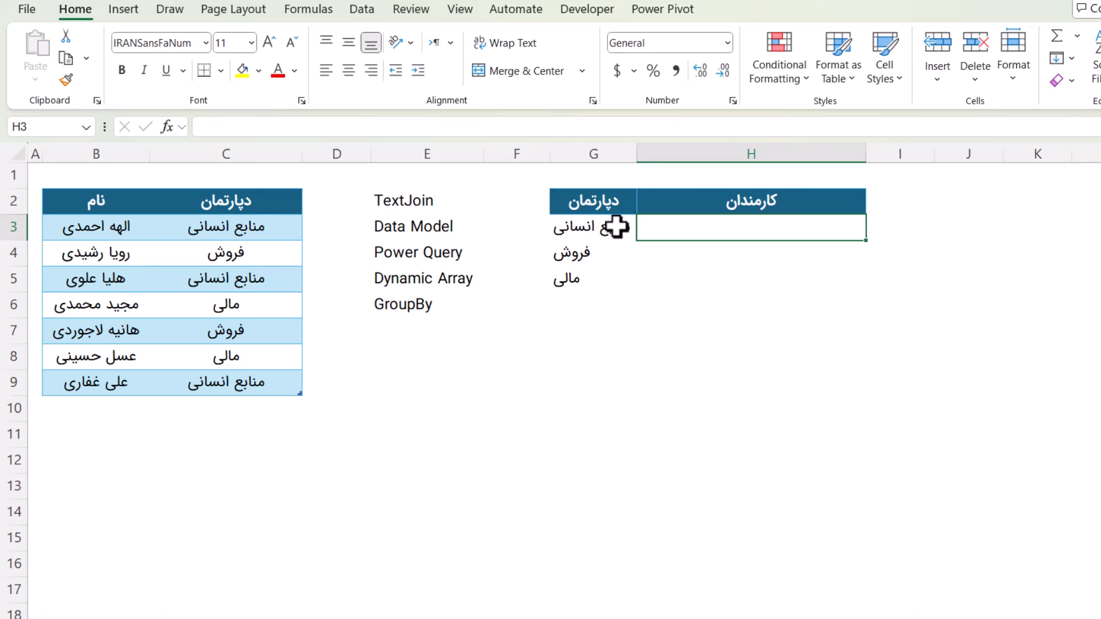
left_click(614, 226)
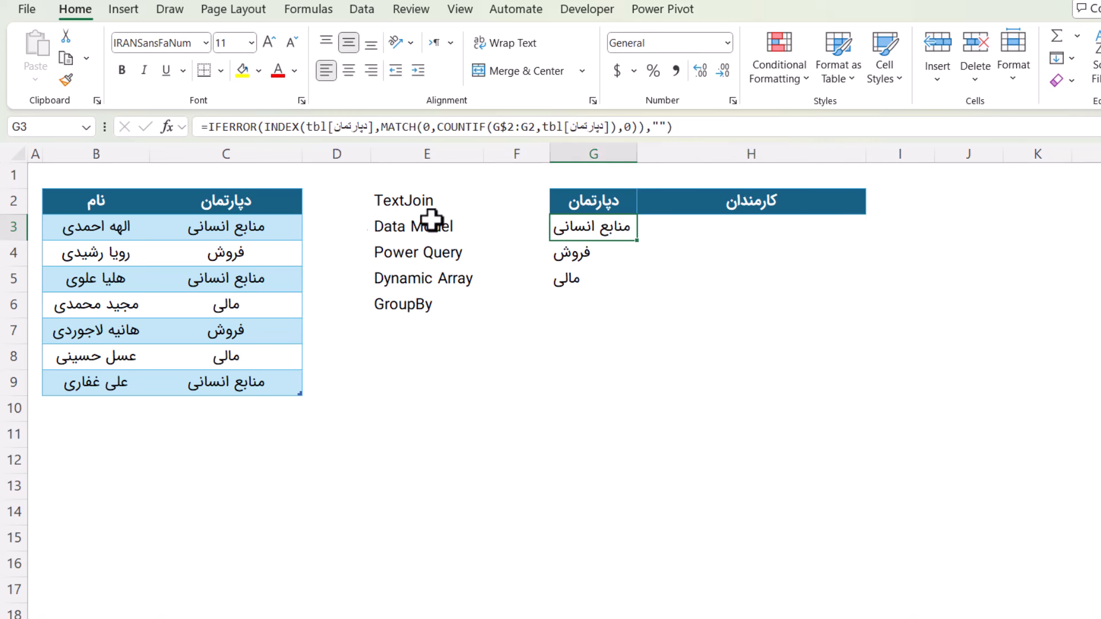
Enter =IF(tbl[دپارتمان]=G3,tbl[نام],"") in H3 to return the employee names belonging to G3's department.
left_click(704, 229)
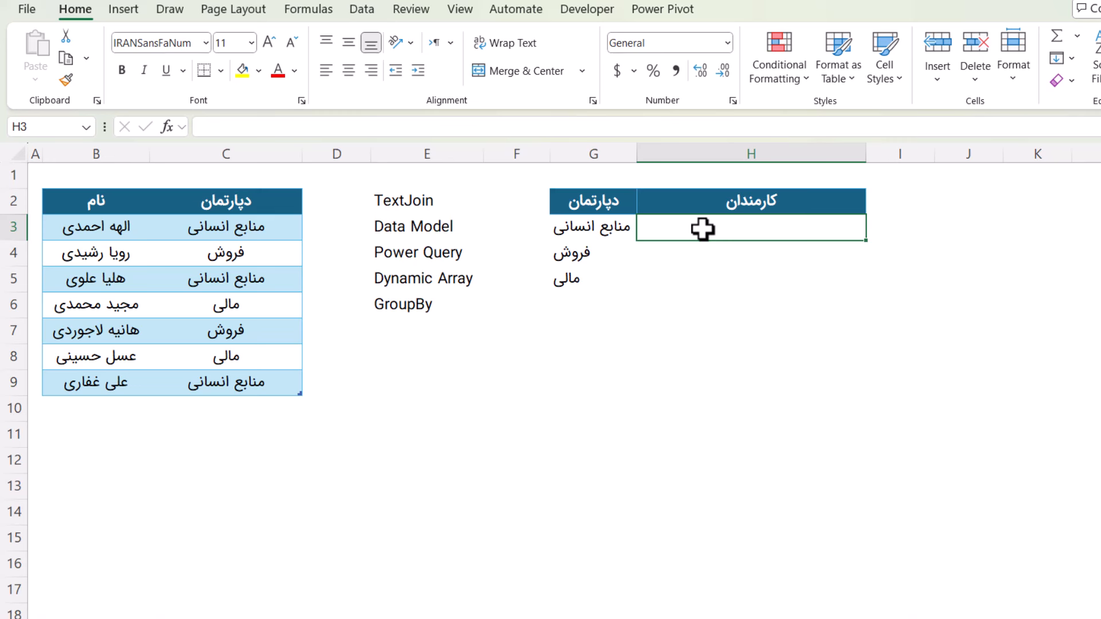
type("=")
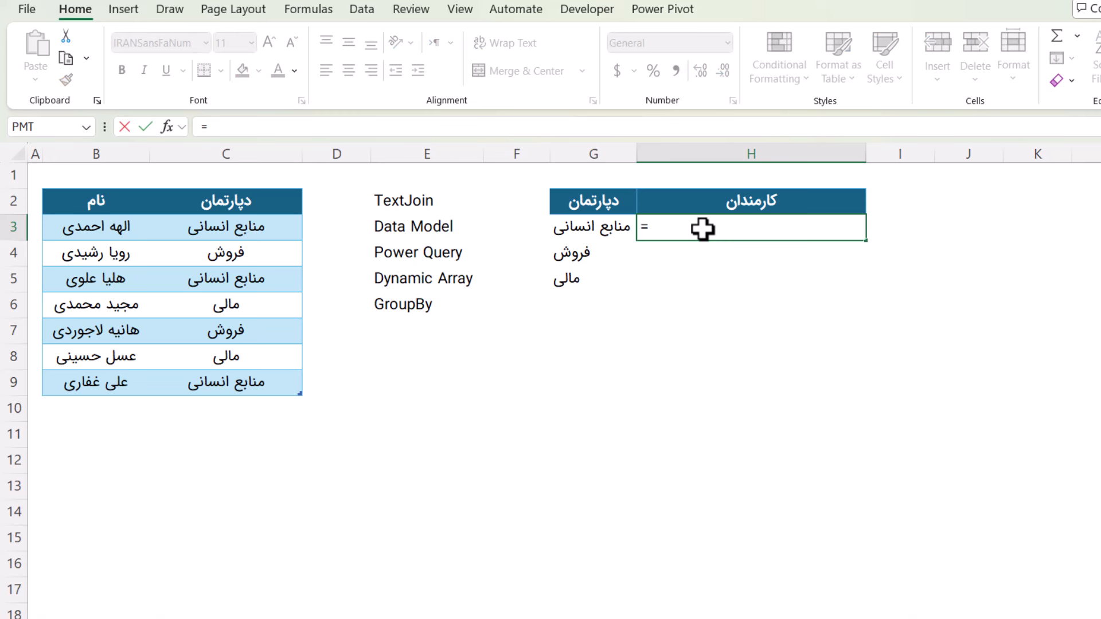
type("IF(")
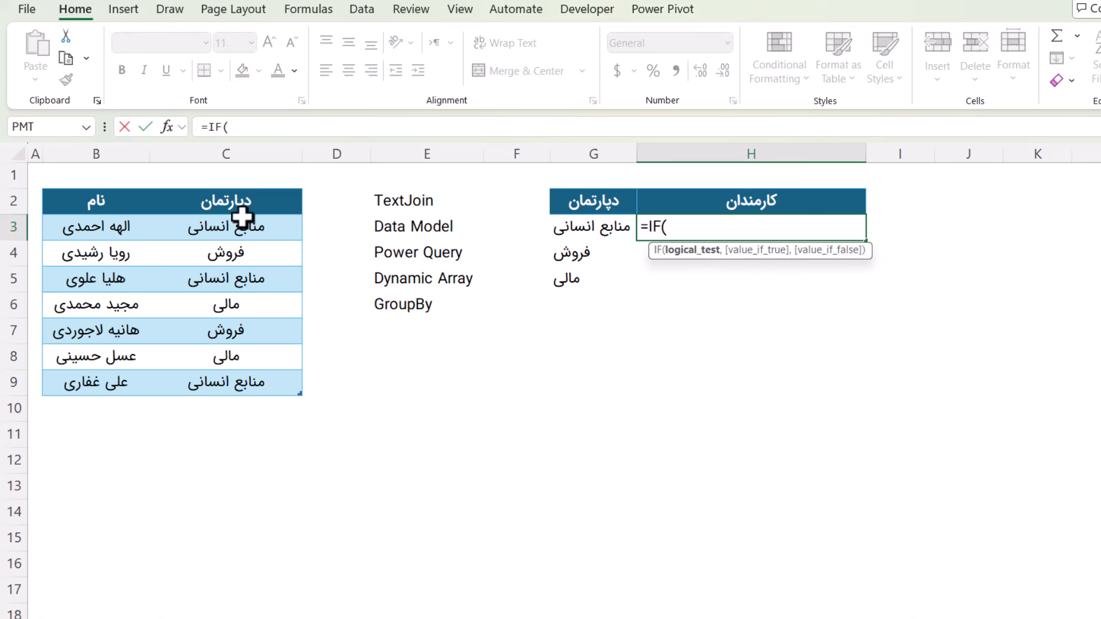
left_click(230, 192)
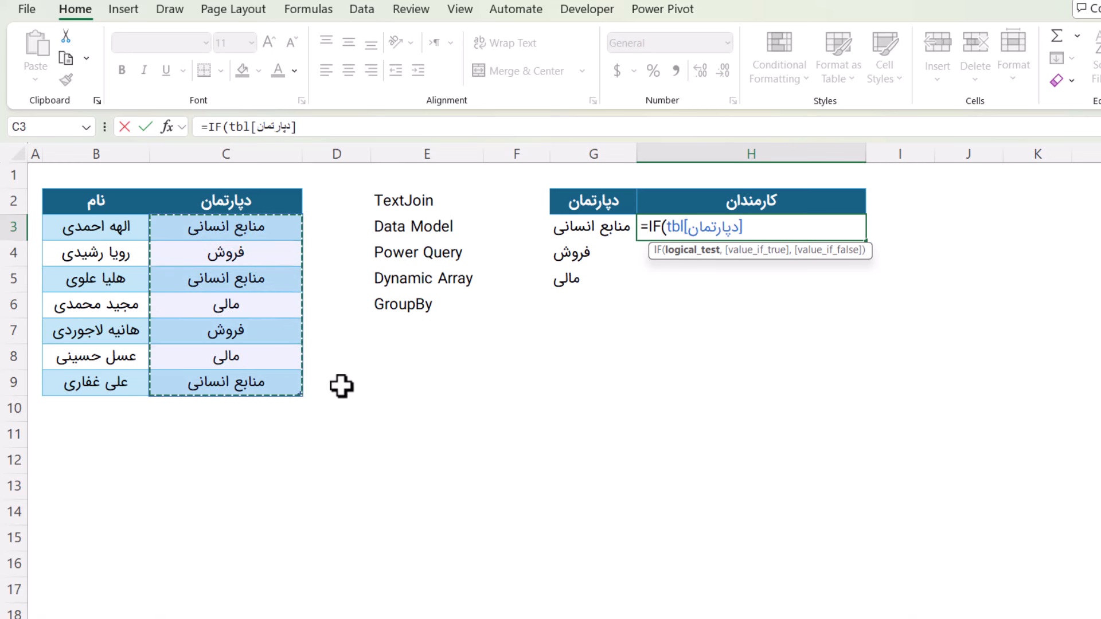
type("=")
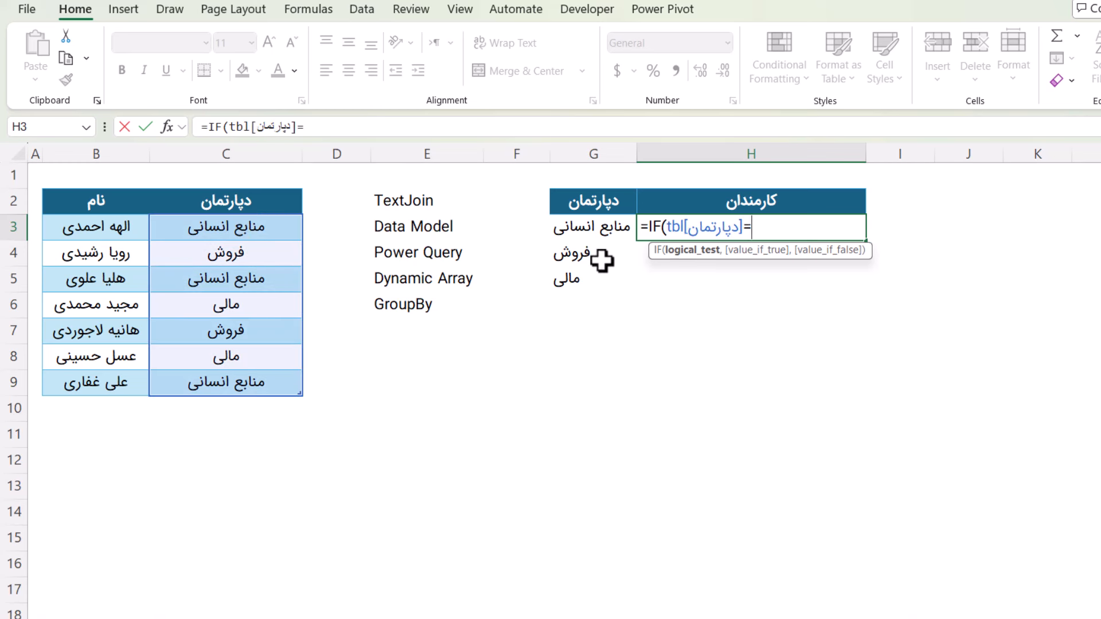
left_click(576, 226)
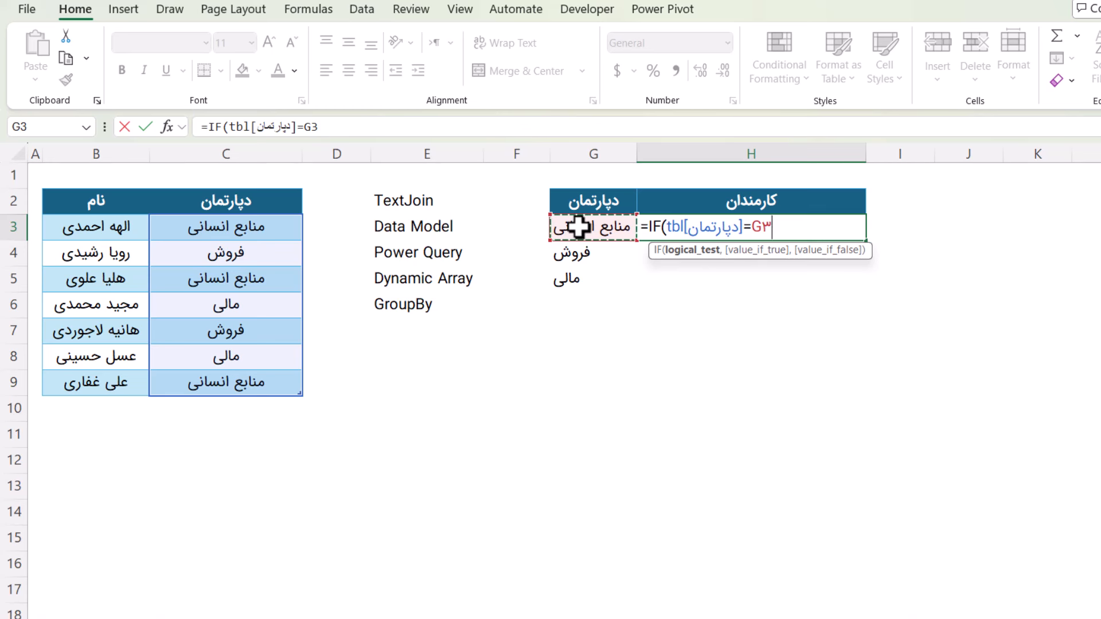
type(",")
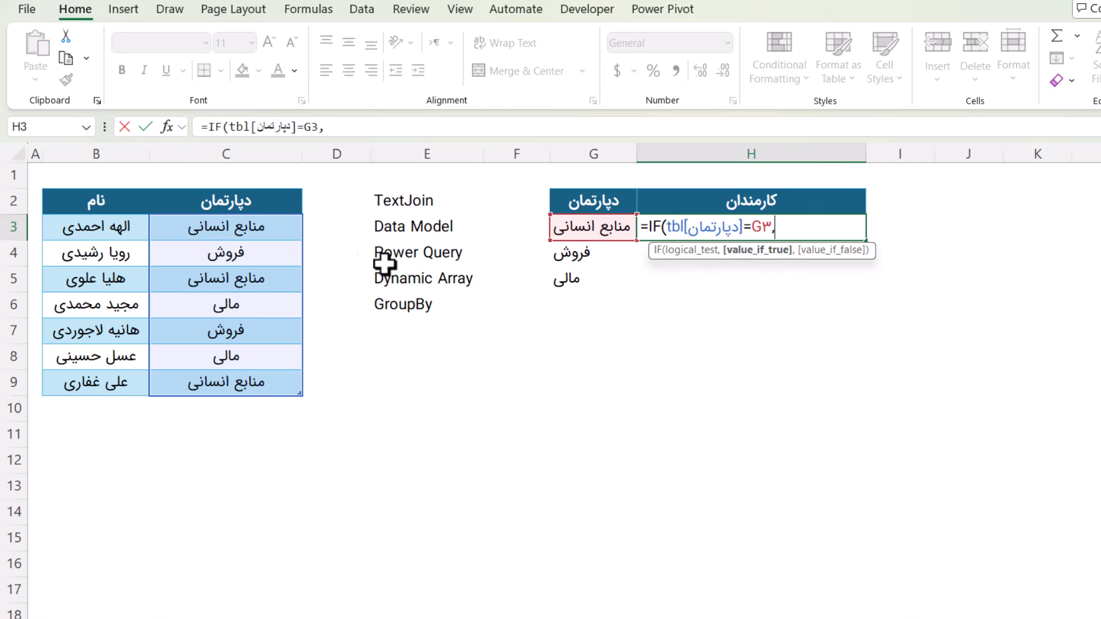
left_click(111, 188)
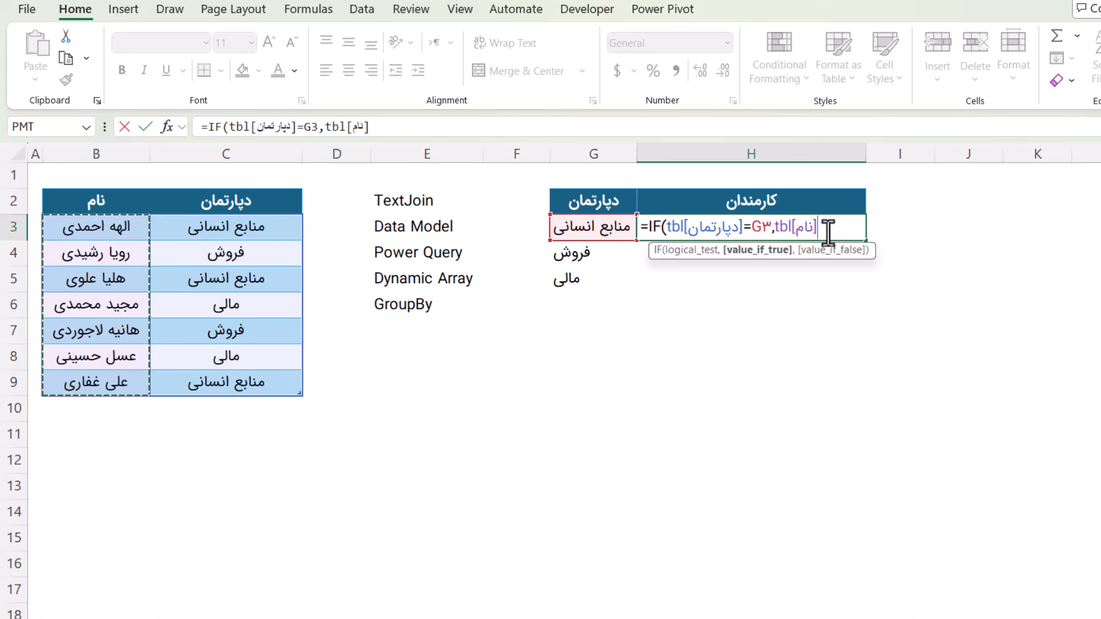
type(",")
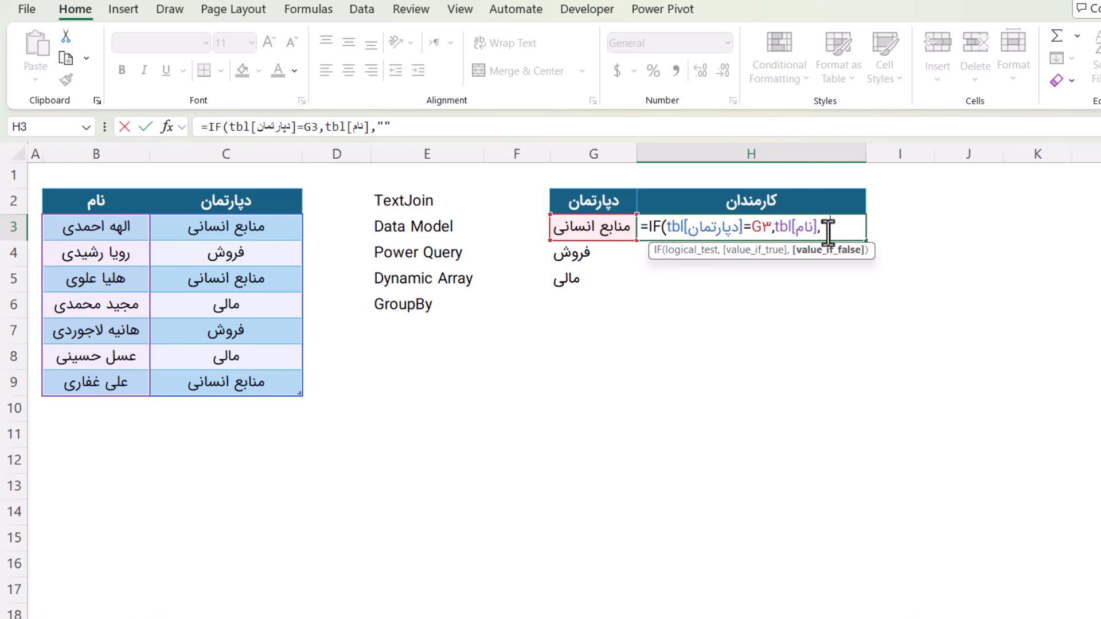
type("\"\")")
key("Return")
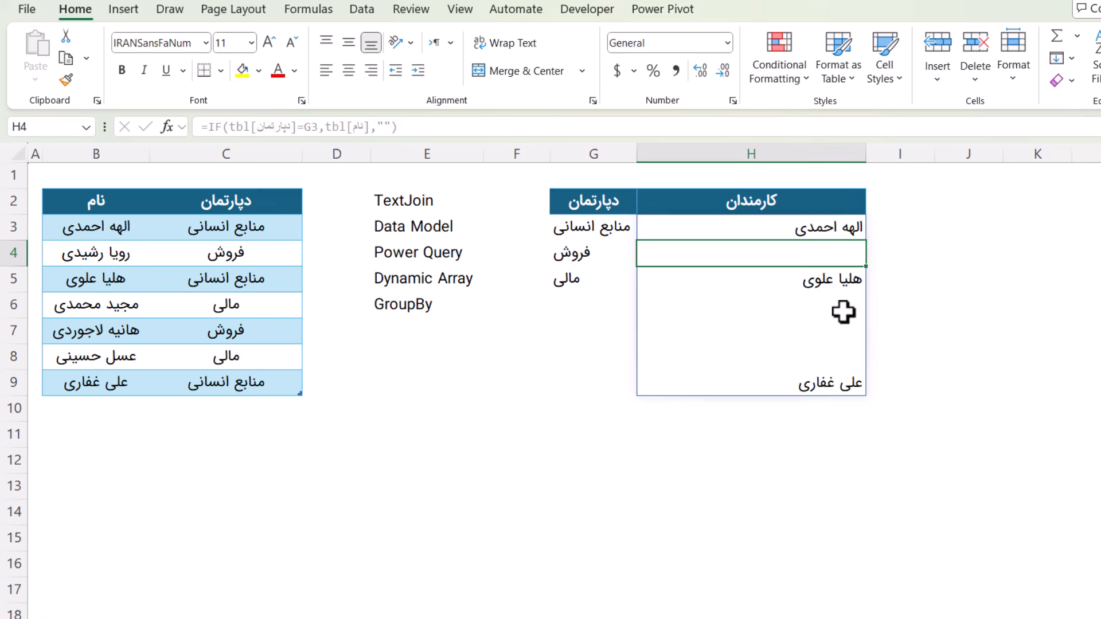
Reopen H3's formula and insert a line break after the equals sign so the IF part starts on its own line.
left_click(824, 225)
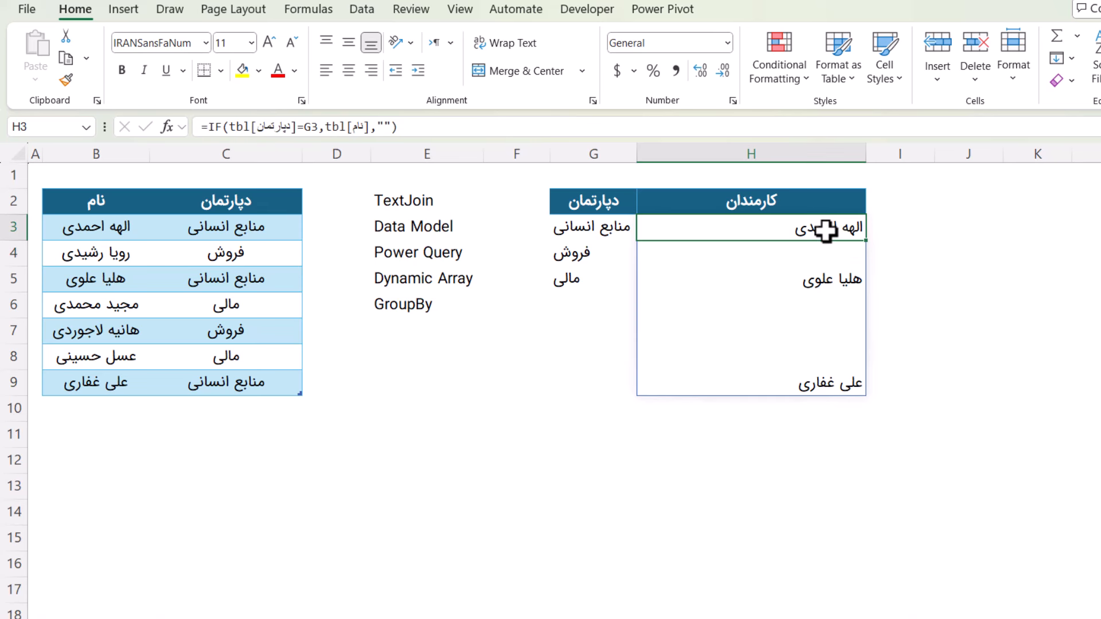
double_click(823, 226)
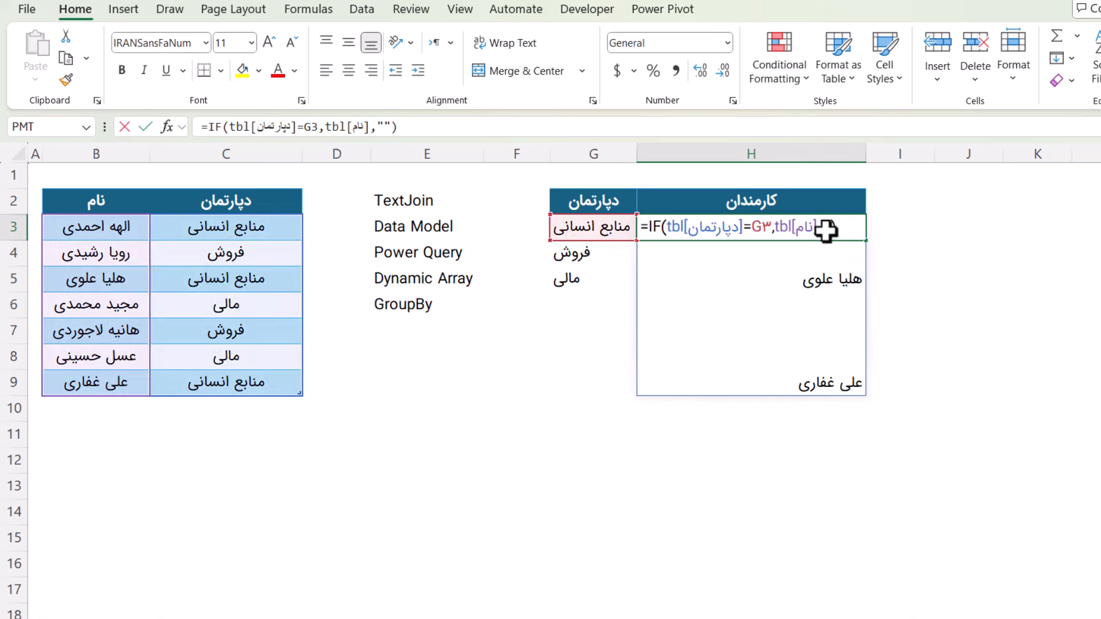
left_click(654, 227)
key("alt+Return")
key("BackSpace")
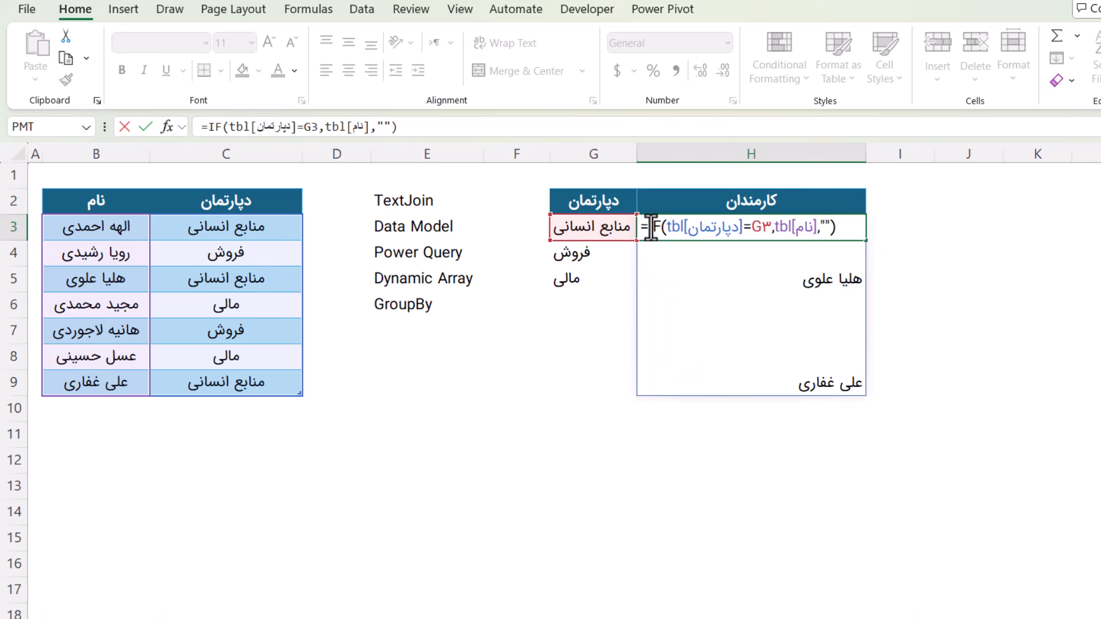
key("Left")
key("alt+Return")
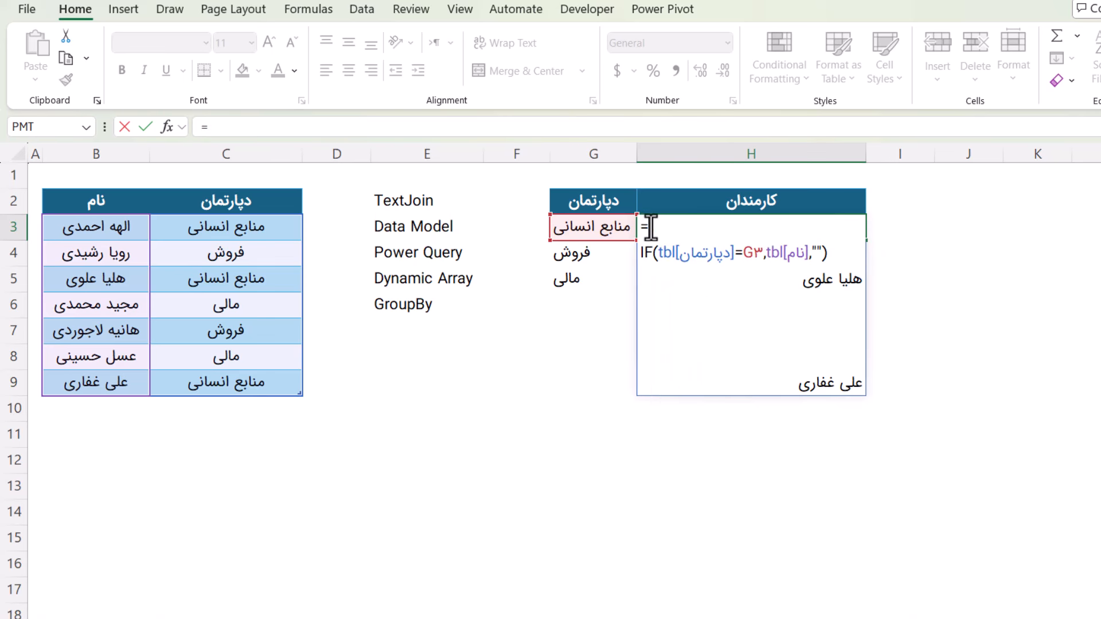
Wrap H3's IF in TEXTJOIN with ", " as delimiter and the ignore_empty argument left blank, giving =TEXTJOIN(", ",,IF(tbl[دپارتمان]=G3,tbl[نام],"")).
type("textjoin(")
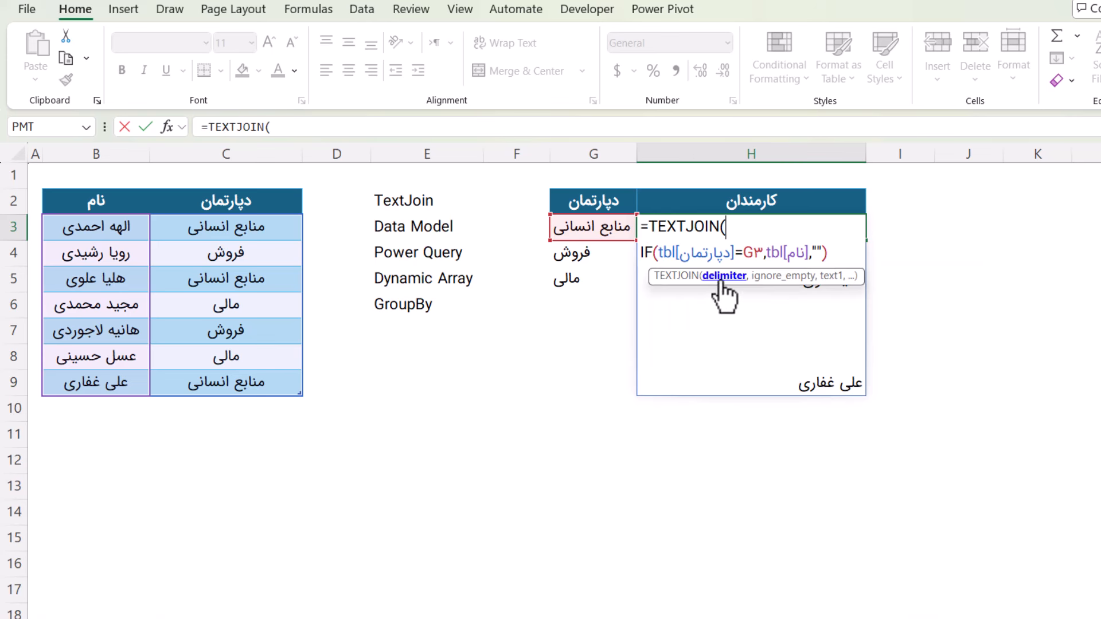
type("\"")
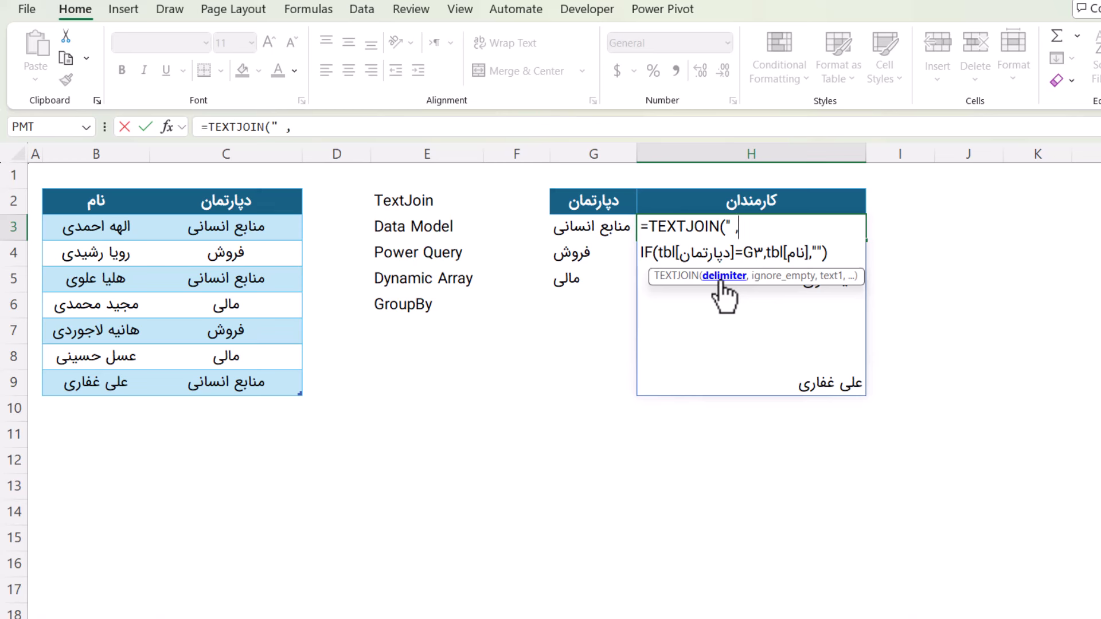
type(", \"")
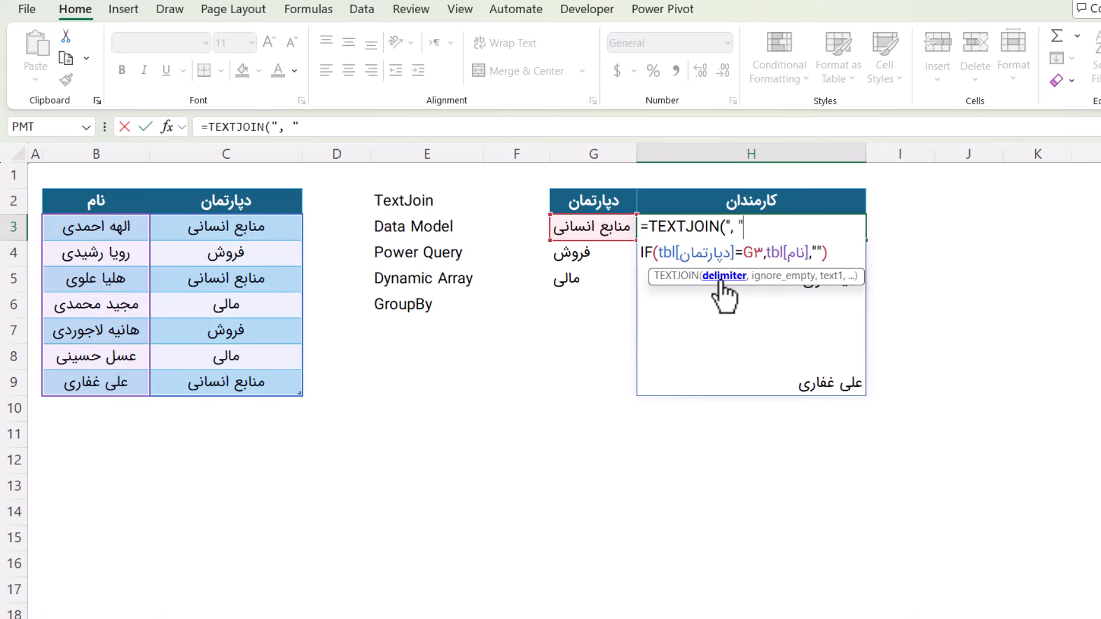
type(",")
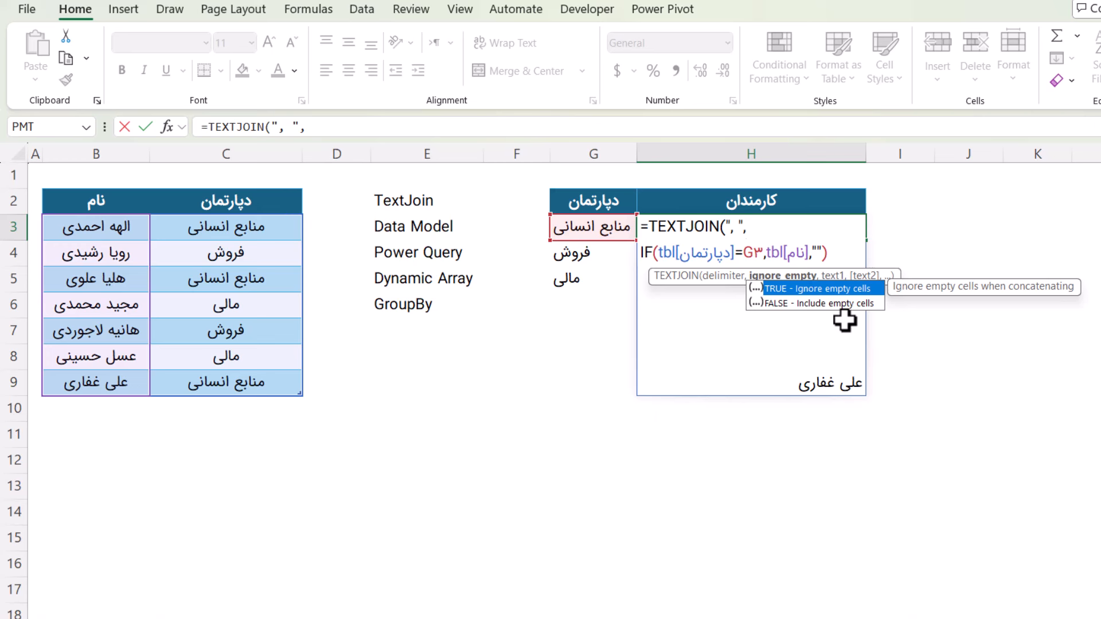
key("Escape")
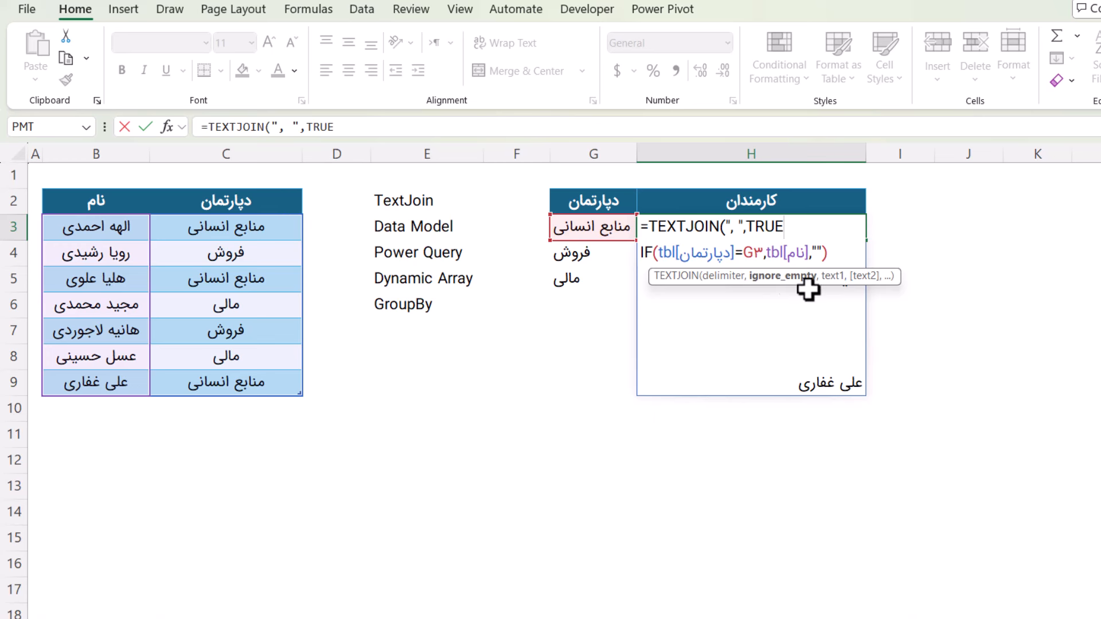
double_click(768, 228)
type("1")
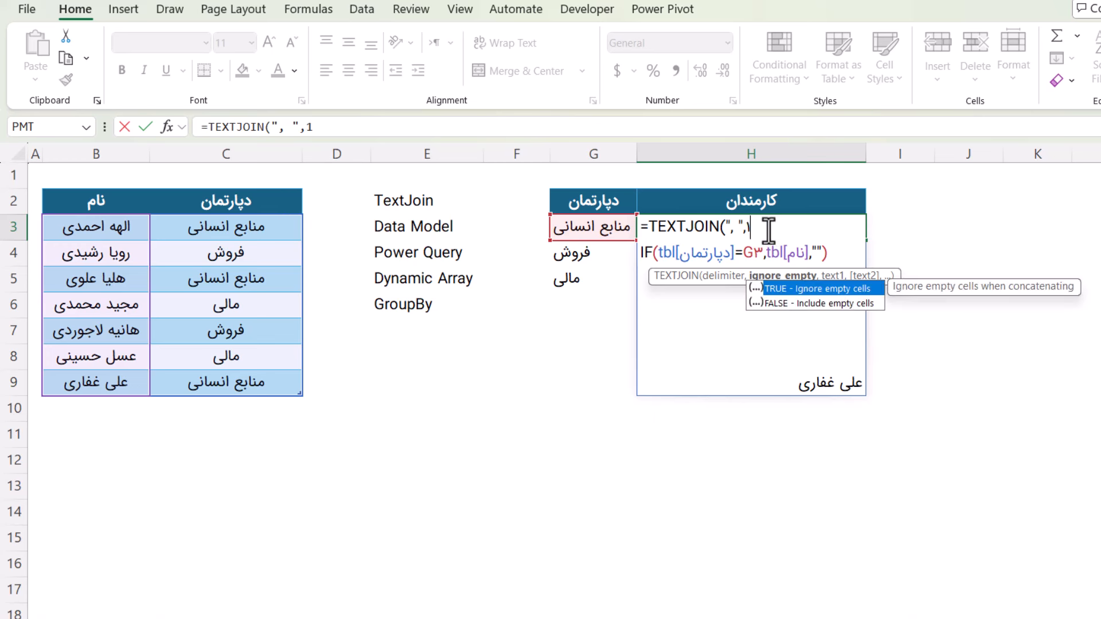
key("BackSpace")
type(",")
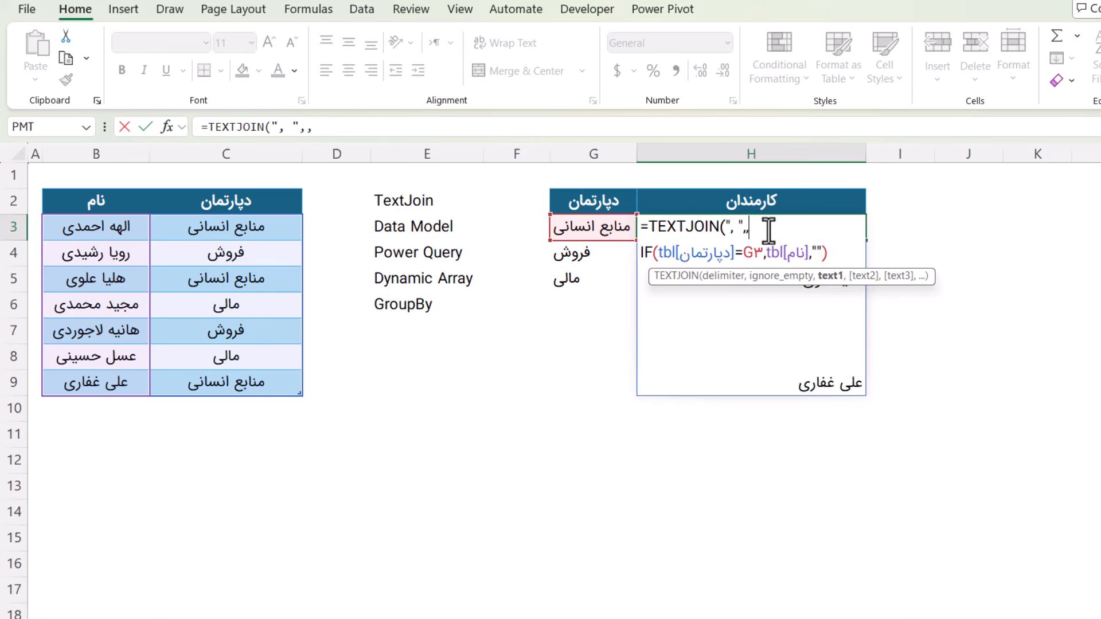
left_click(833, 253)
key("Return")
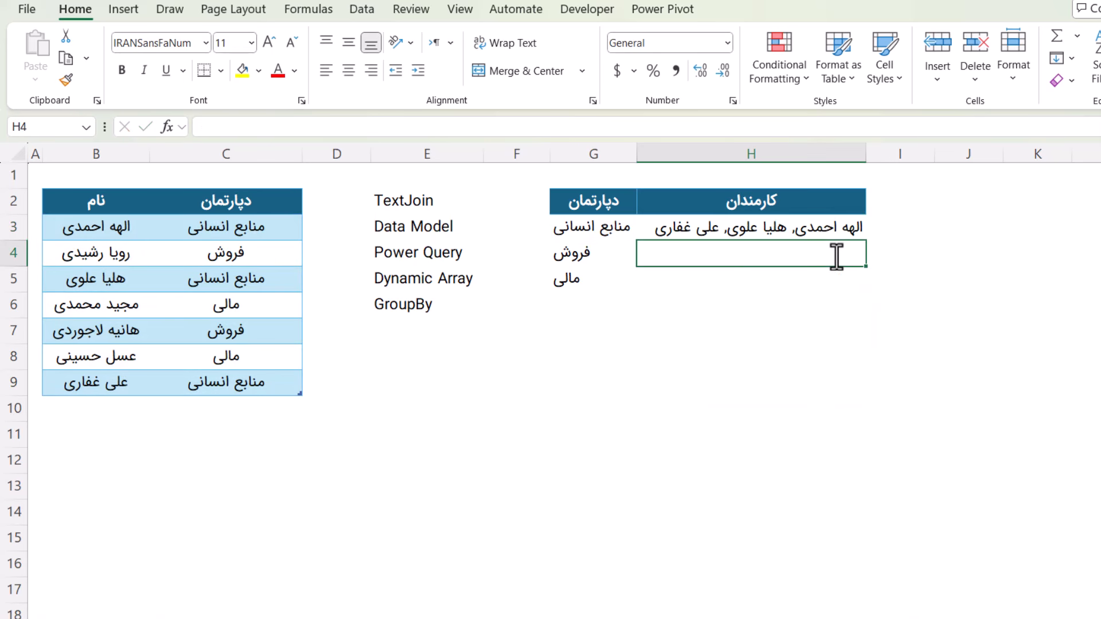
Fill the TEXTJOIN formula from H3 down through H5.
key("Up")
key("shift+Down")
key("shift+Down")
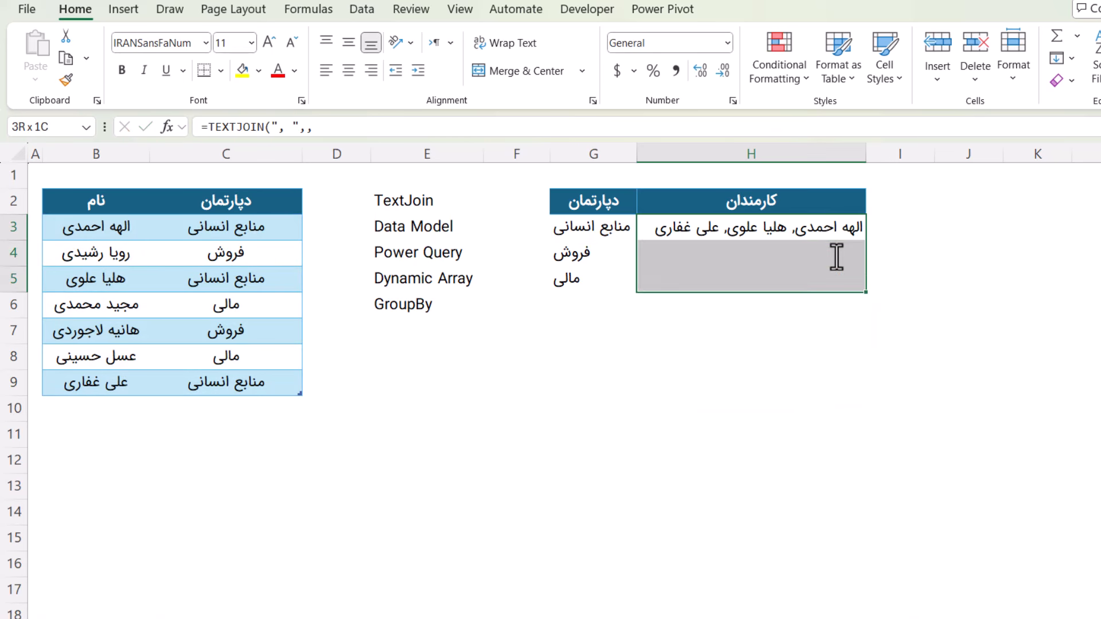
key("ctrl+d")
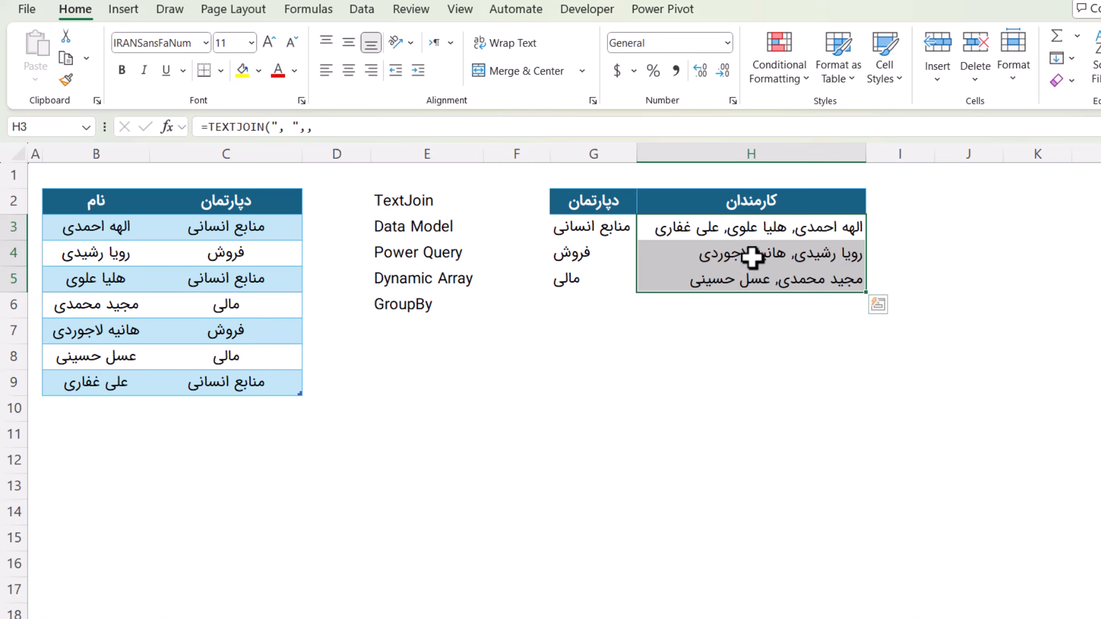
Narrow columns G and H of the department and employee summary to the same reduced width.
left_click(588, 229)
left_click(720, 281, "shift")
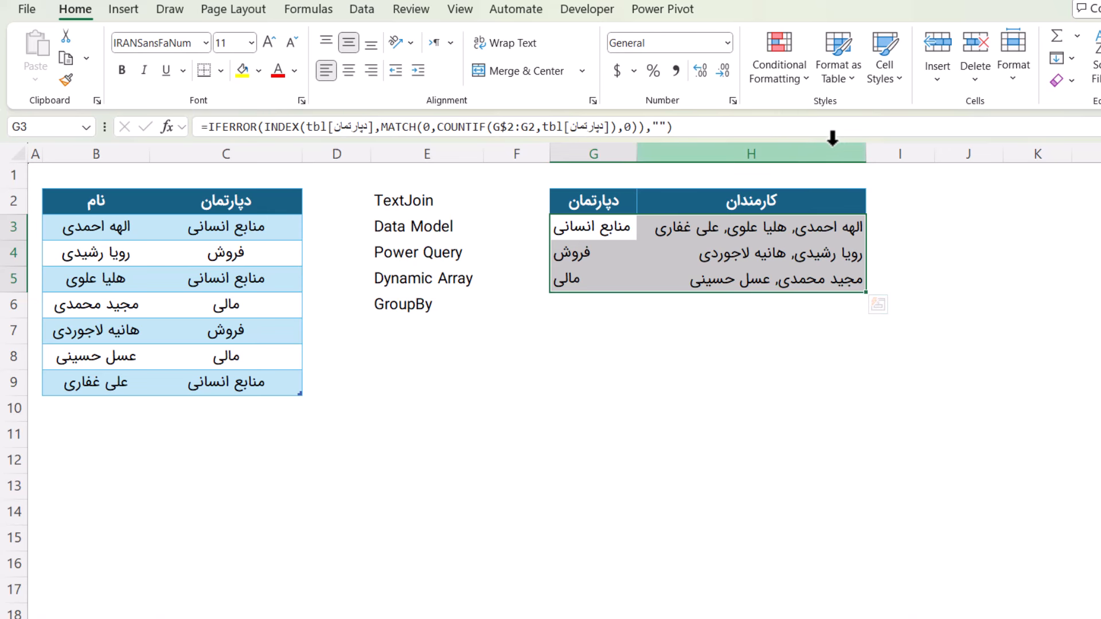
left_click(953, 198)
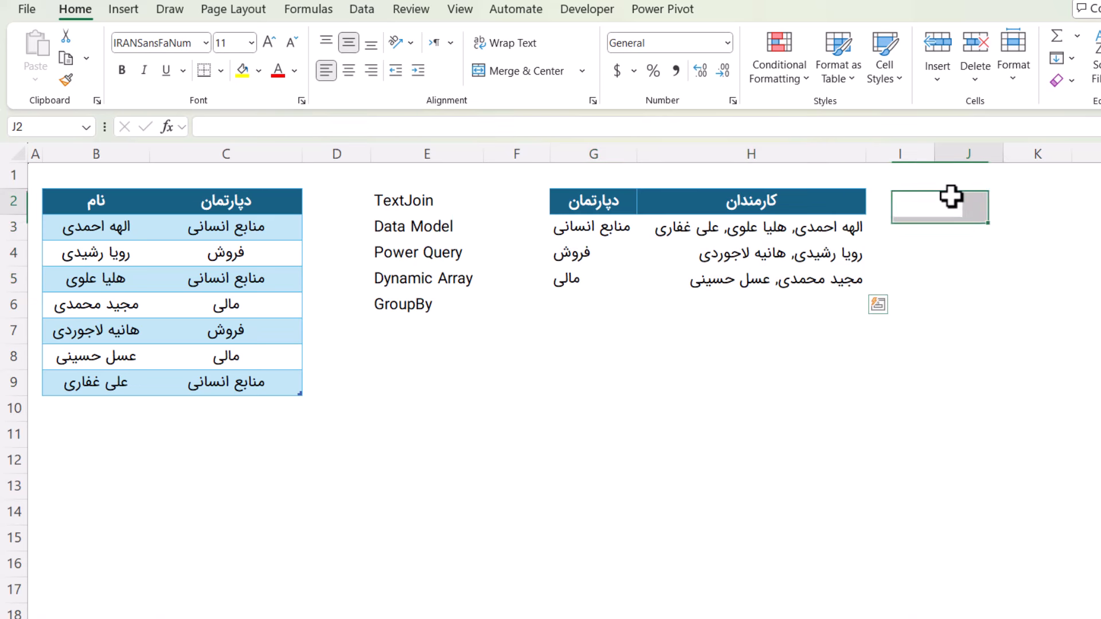
left_click_drag(819, 152, 626, 151)
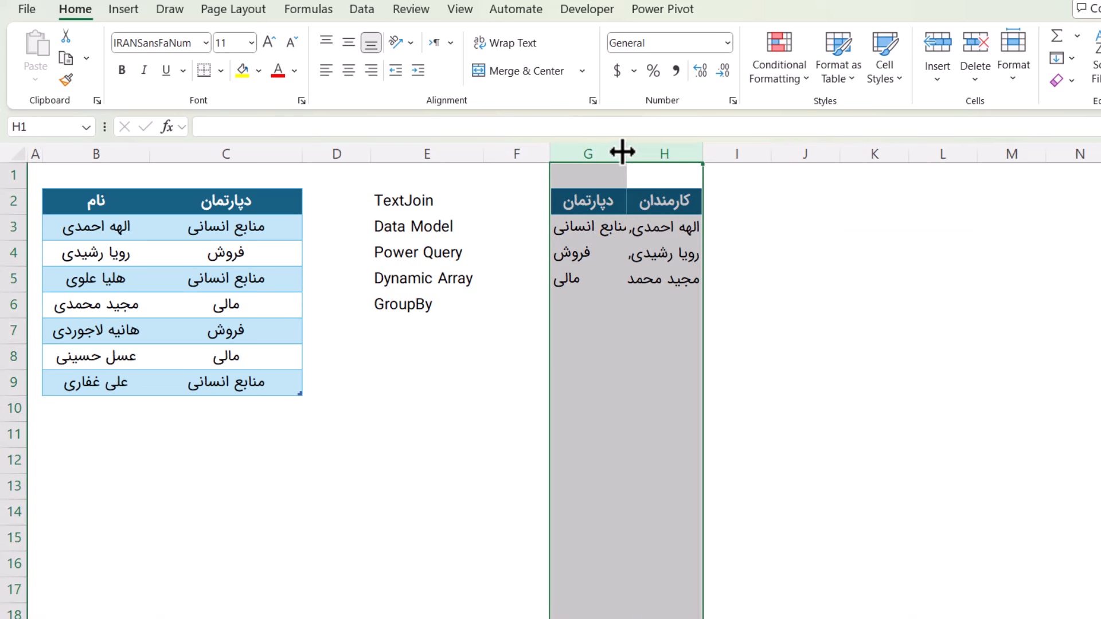
left_click(731, 227)
left_click(803, 199)
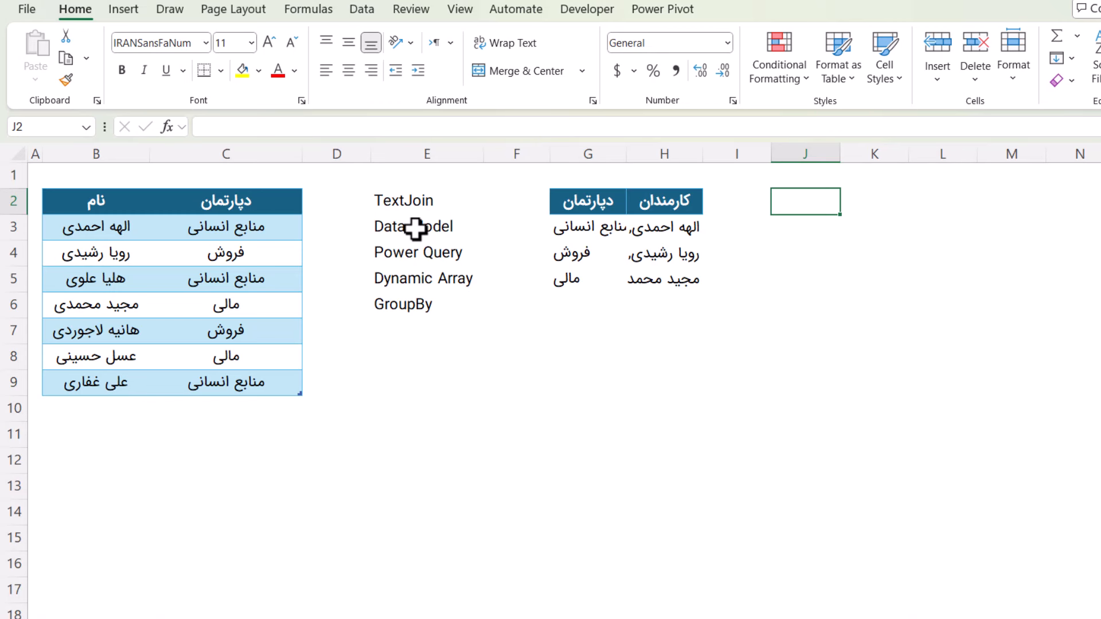
Narrow the empty spacer columns D, F and I to free up room beside the summary.
left_click(415, 229)
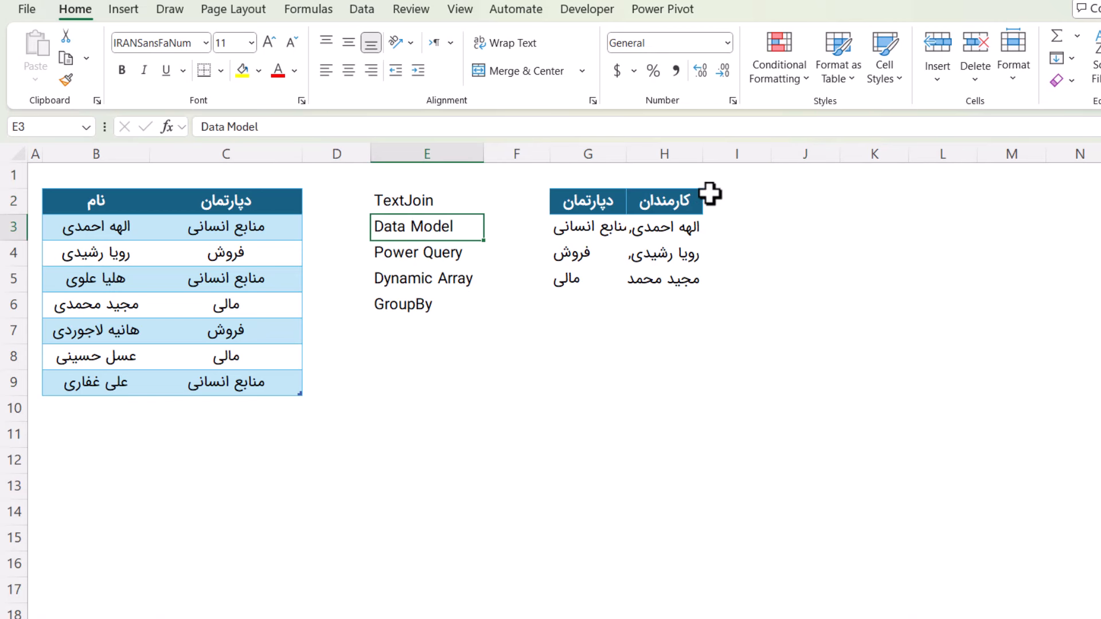
left_click_drag(367, 156, 331, 154)
left_click_drag(506, 155, 471, 154)
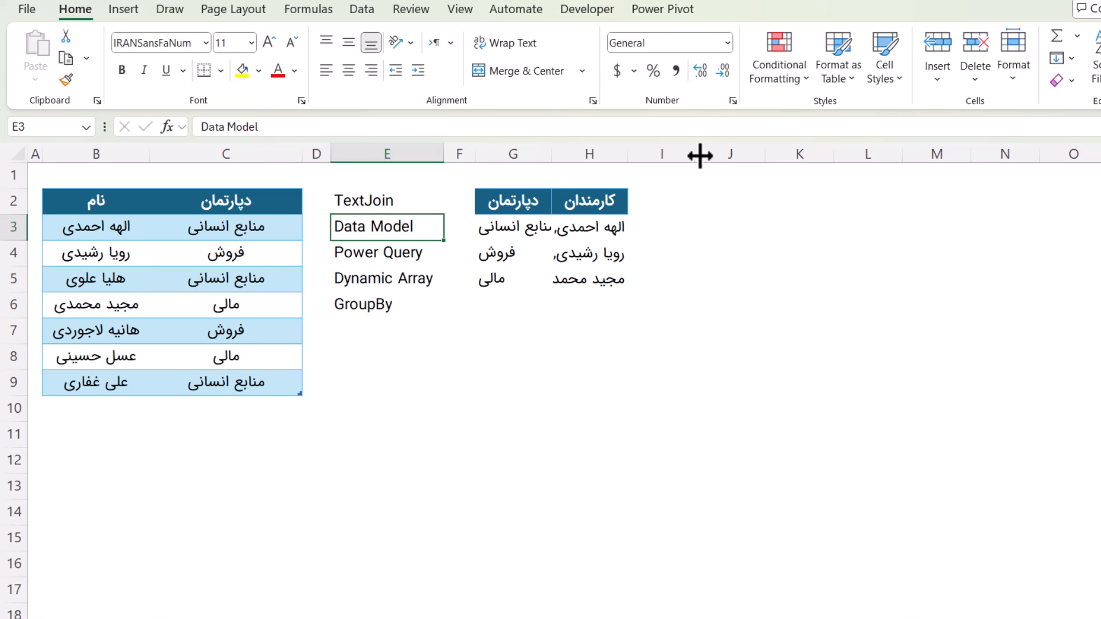
left_click_drag(699, 155, 660, 155)
left_click(699, 214)
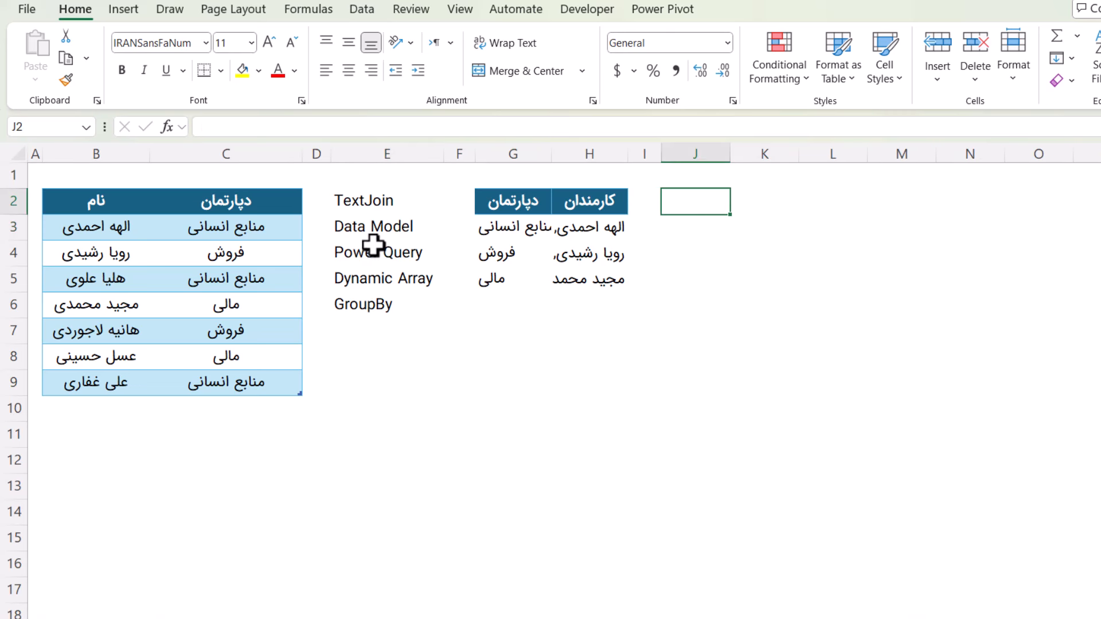
Insert a PivotTable from tbl at Sheet1!$J$2 on the existing worksheet, with the data added to the Data Model.
left_click(169, 250)
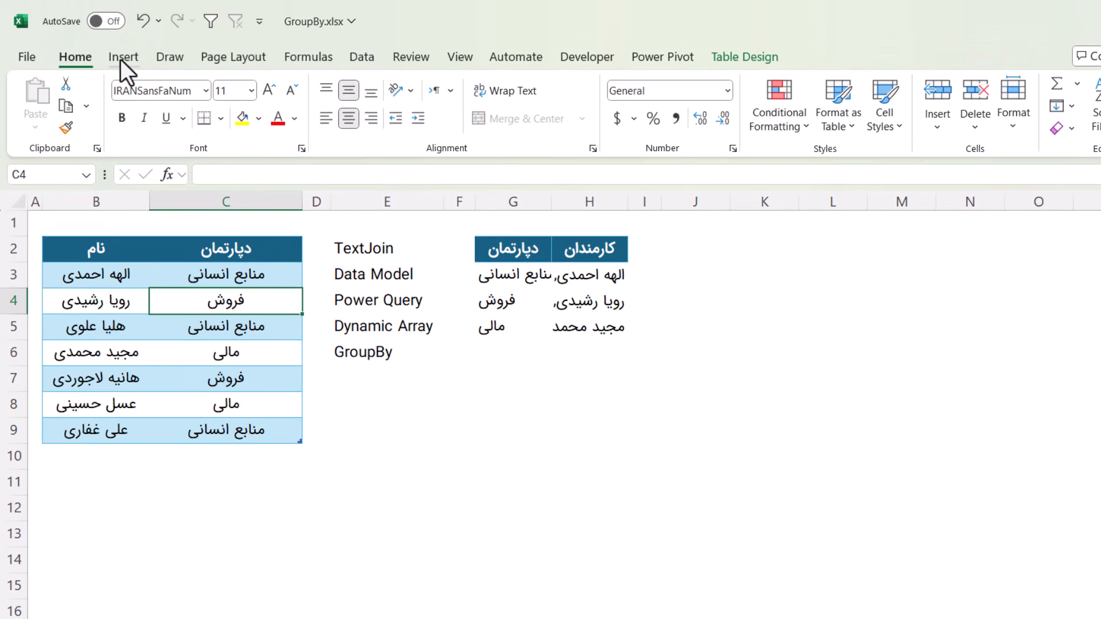
left_click(122, 59)
left_click(49, 92)
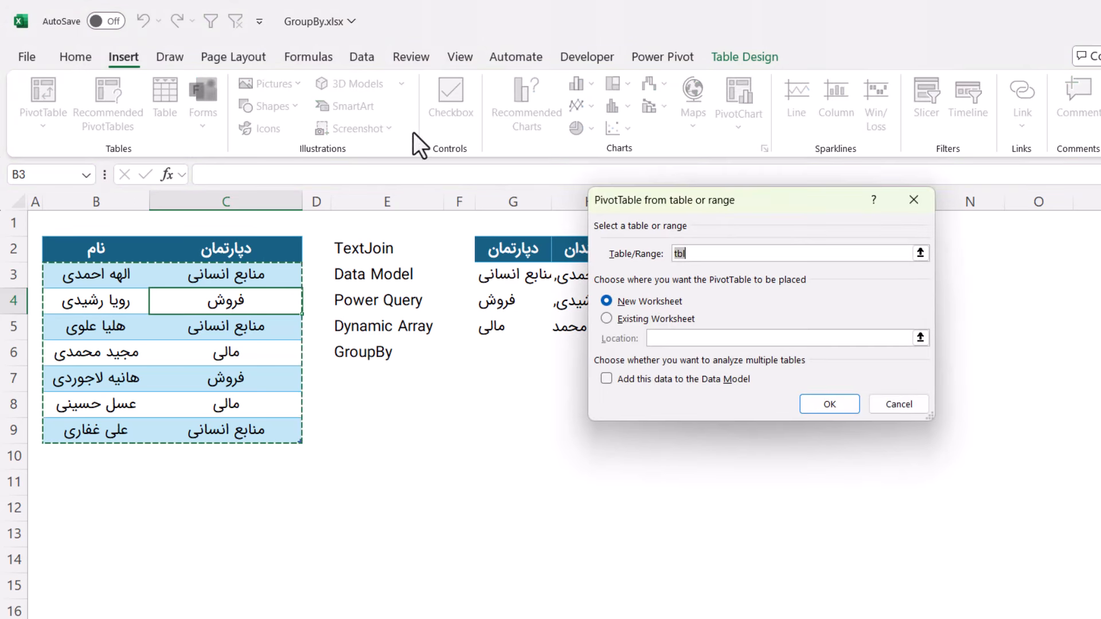
left_click_drag(727, 216, 849, 271)
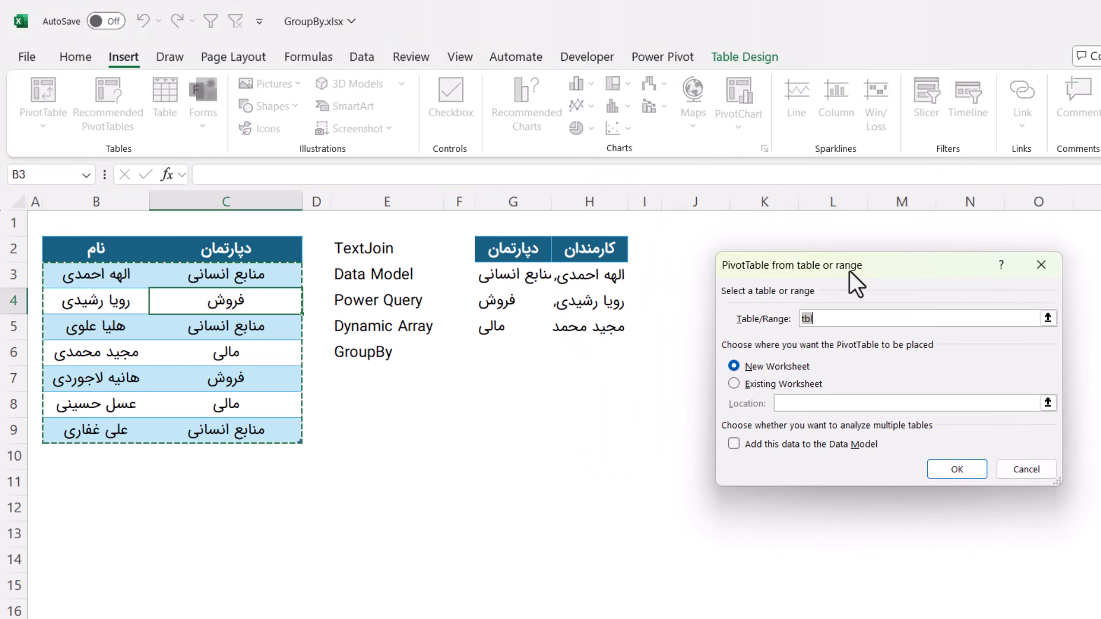
left_click(736, 386)
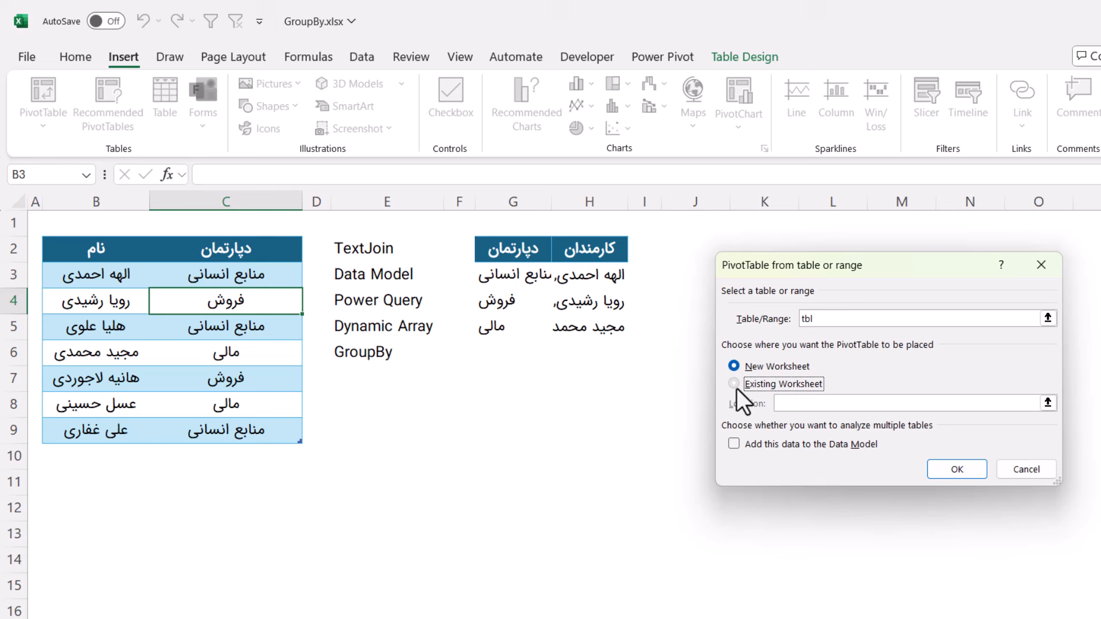
left_click(685, 251)
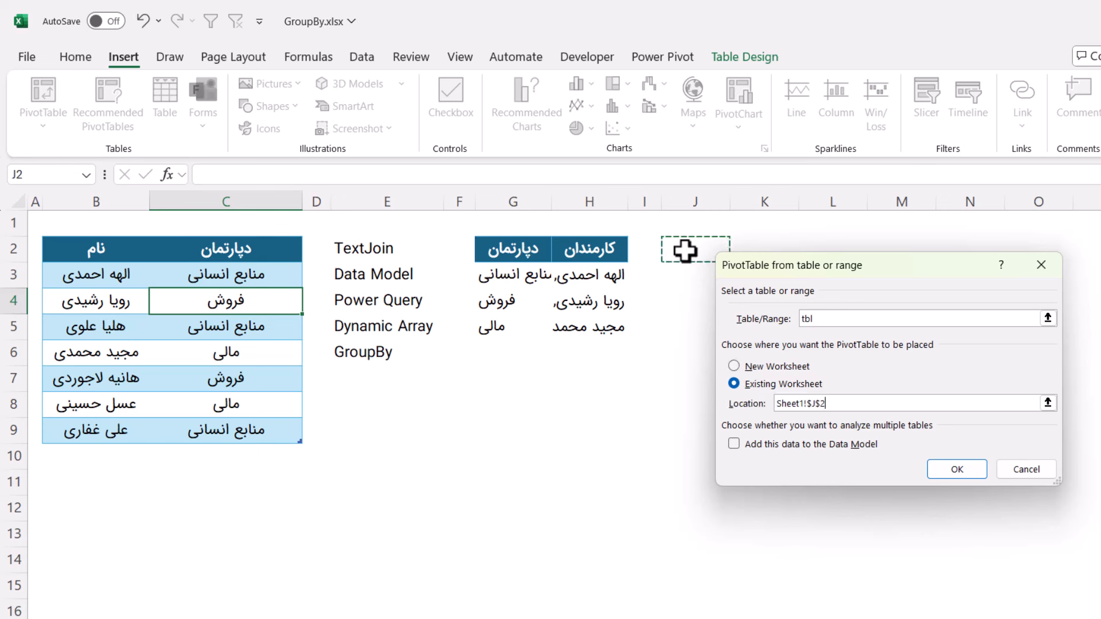
left_click_drag(782, 276, 696, 295)
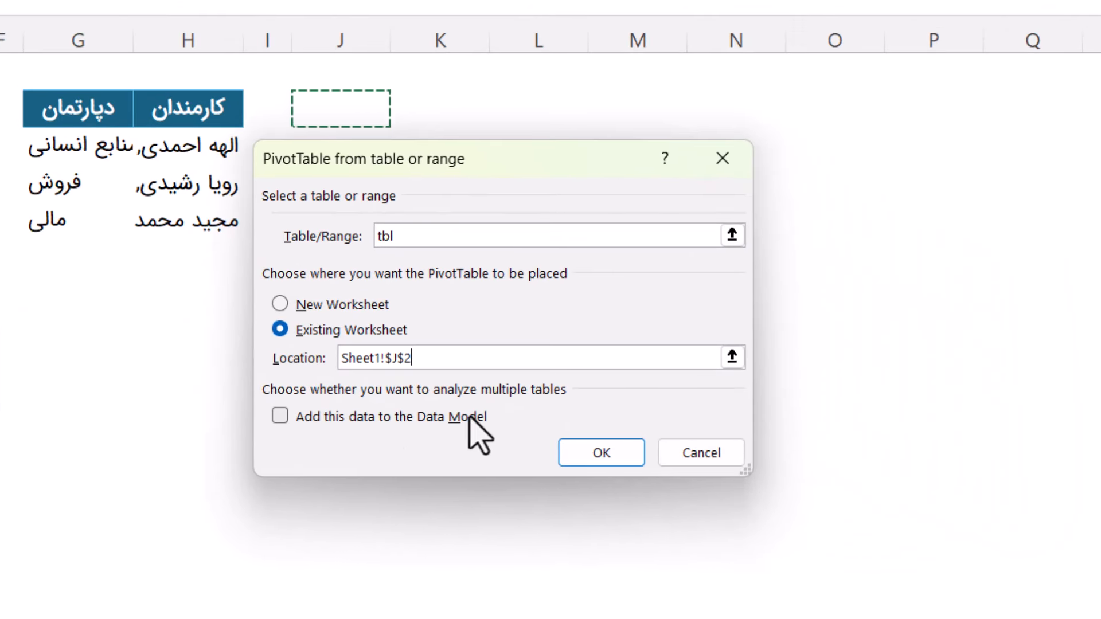
left_click(283, 418)
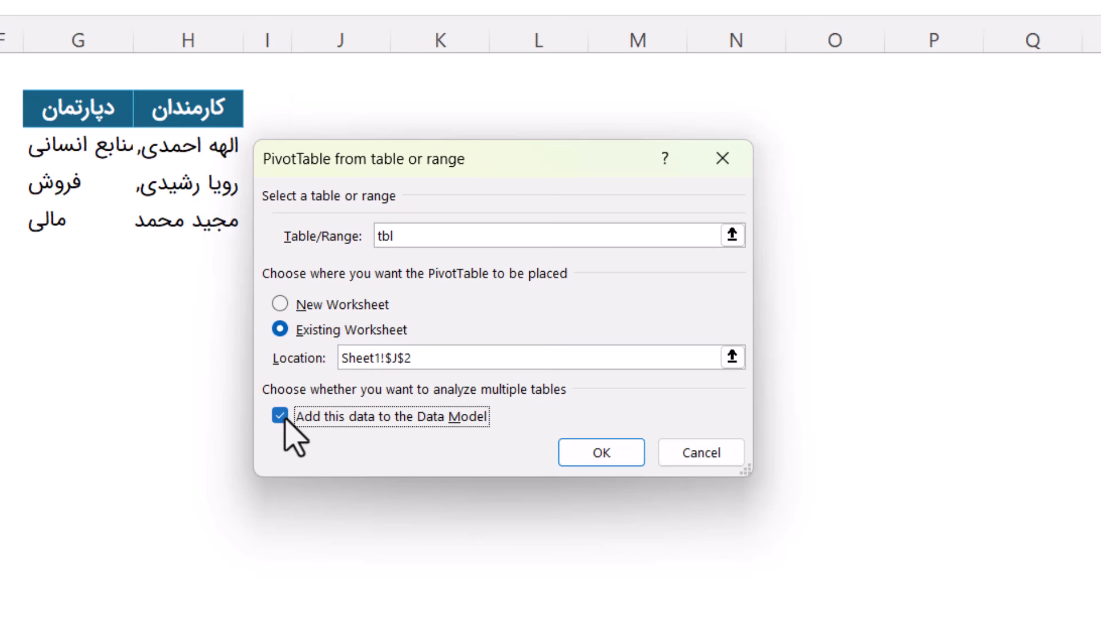
left_click_drag(460, 165, 432, 178)
left_click(599, 465)
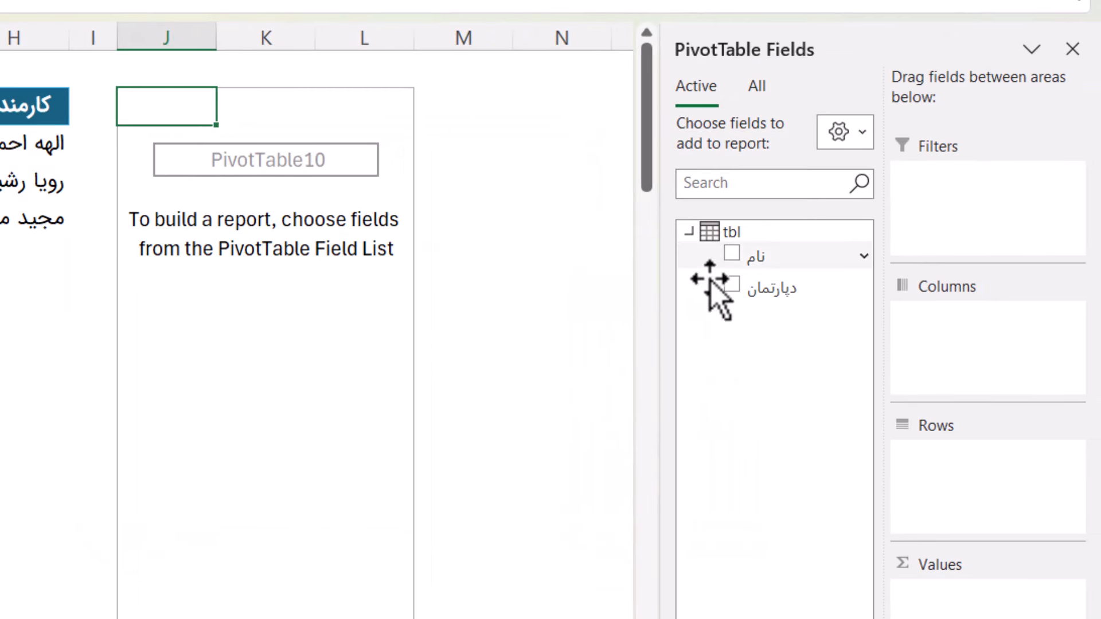
Place دپارتمان in the PivotTable's rows and نام in its values, and check the Summarize Values By options for the count.
left_click_drag(755, 291, 990, 516)
left_click_drag(757, 256, 954, 588)
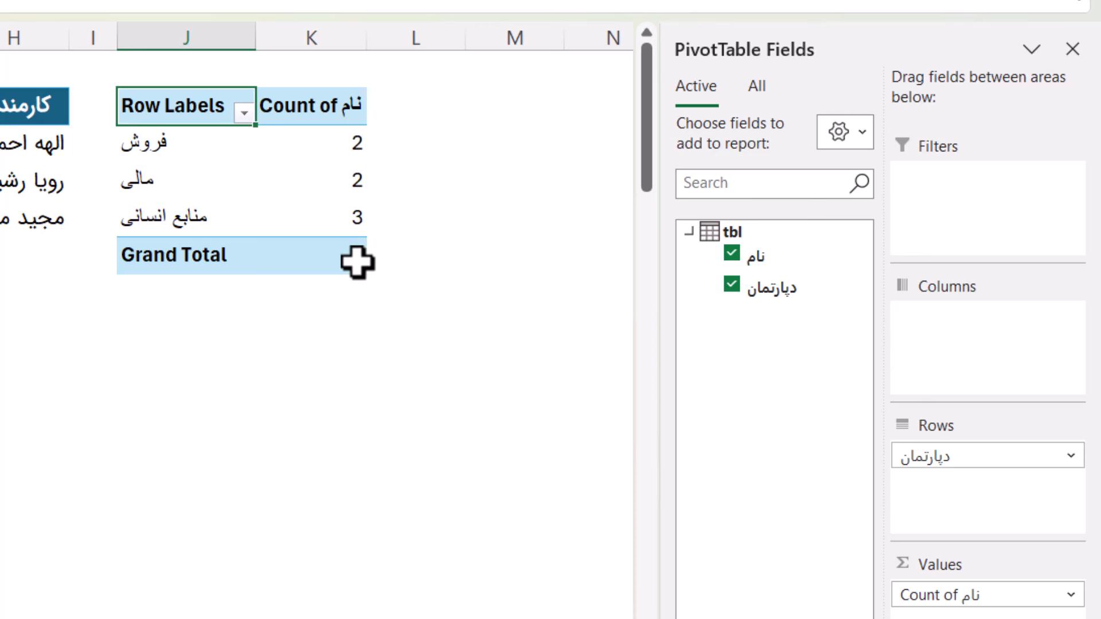
mouse_move(357, 262)
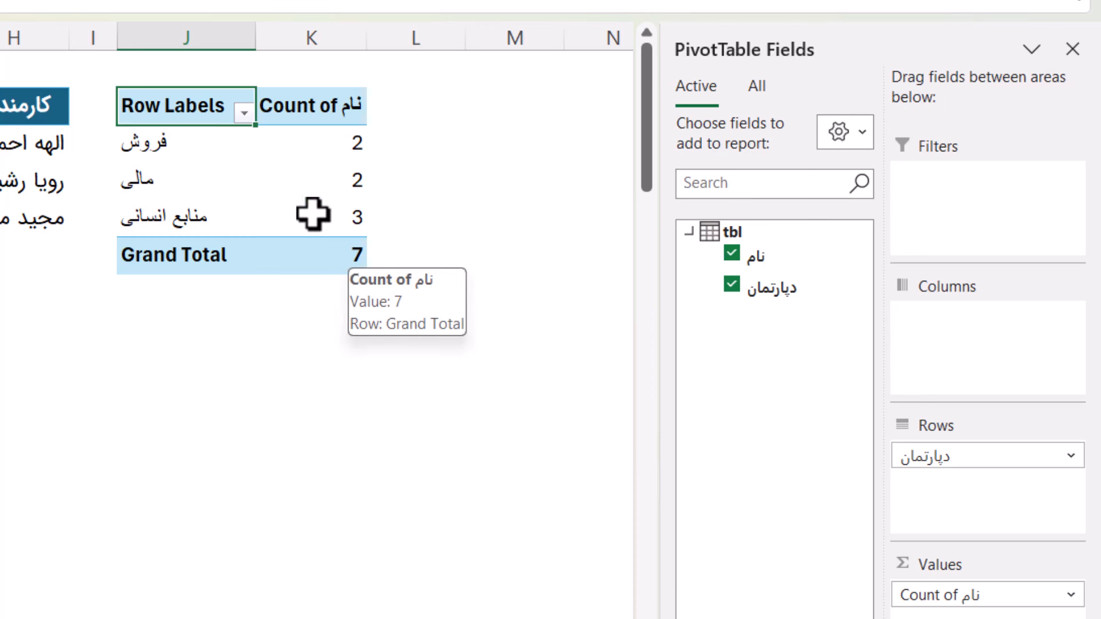
mouse_move(316, 151)
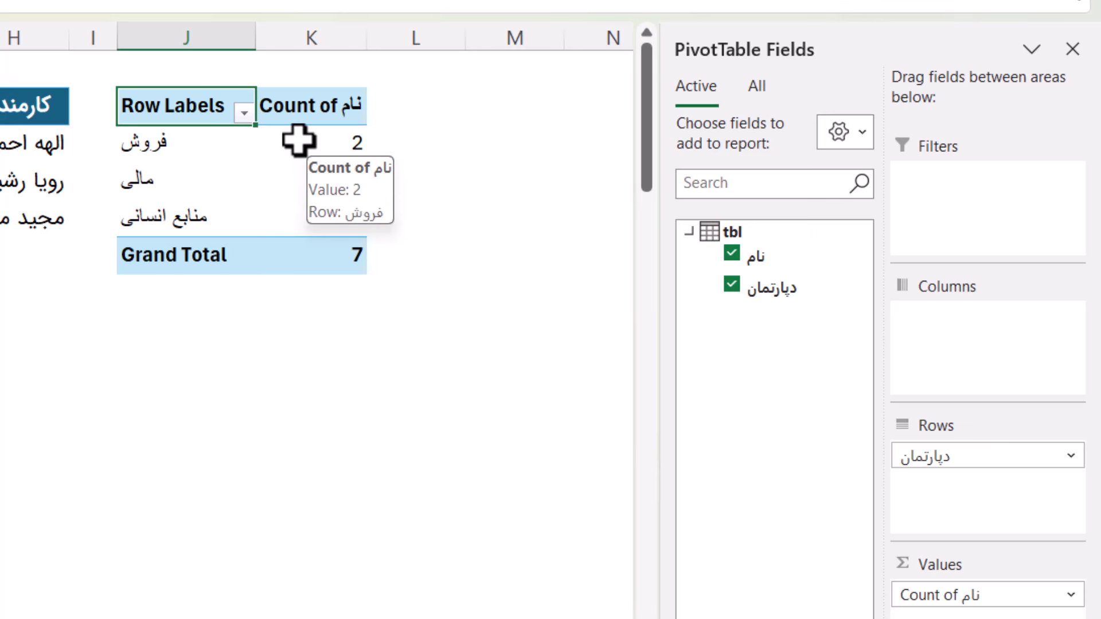
right_click(298, 140)
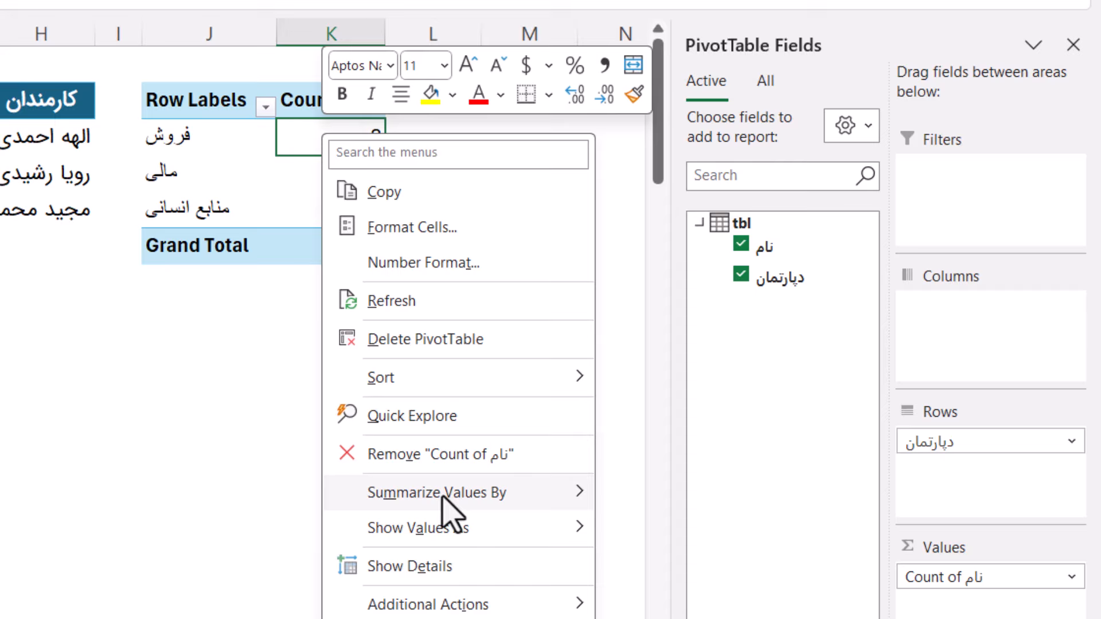
mouse_move(443, 493)
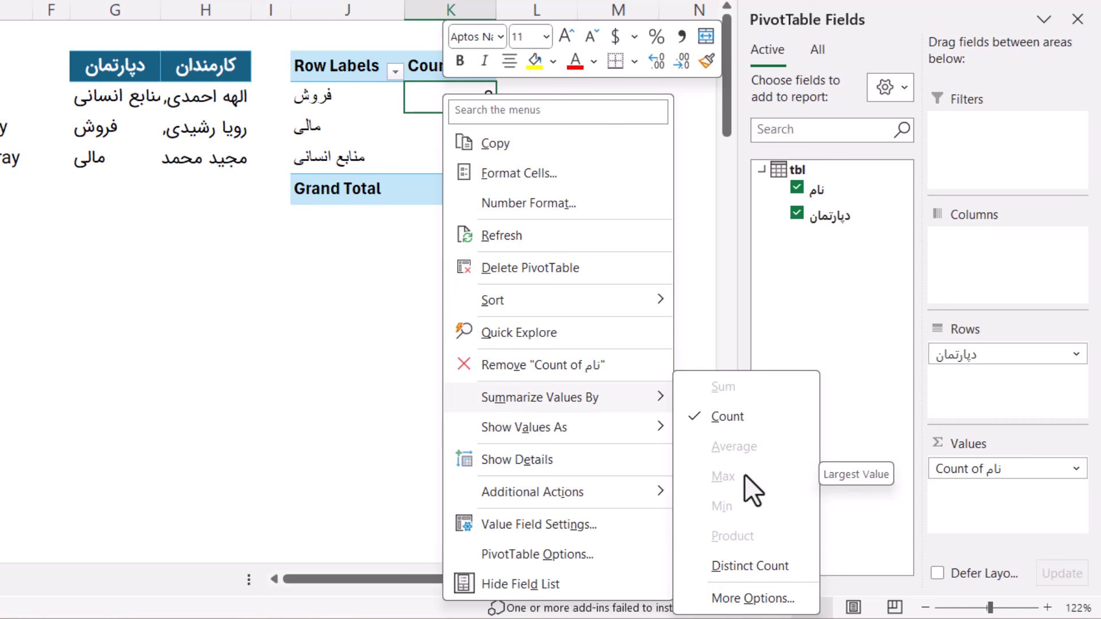
key("Escape")
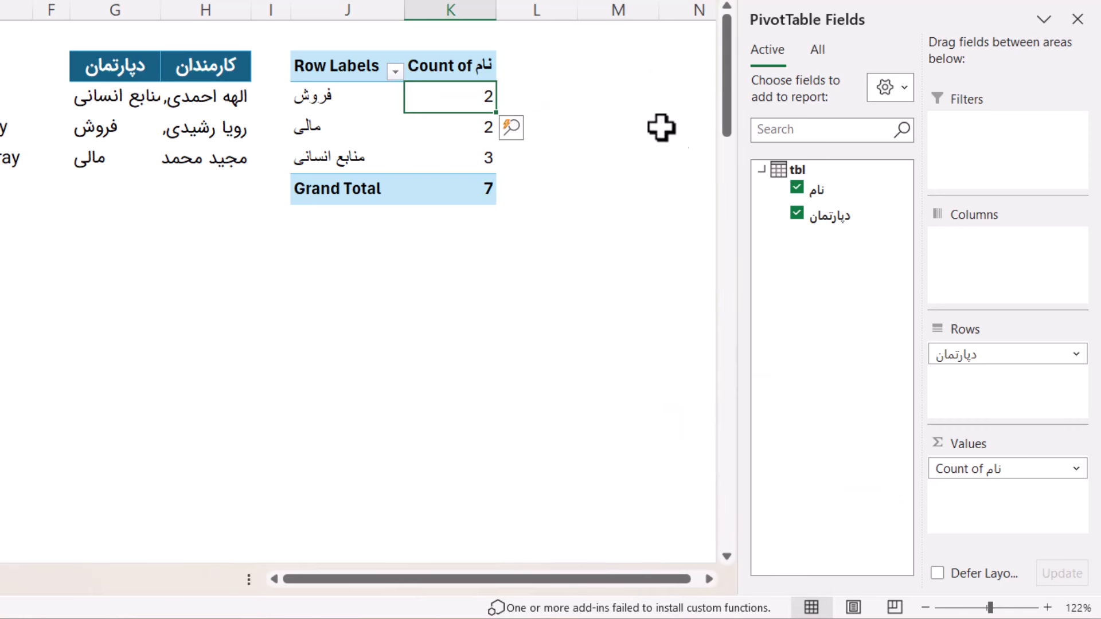
Start a new measure on tbl and name it دپارتمان.
right_click(803, 170)
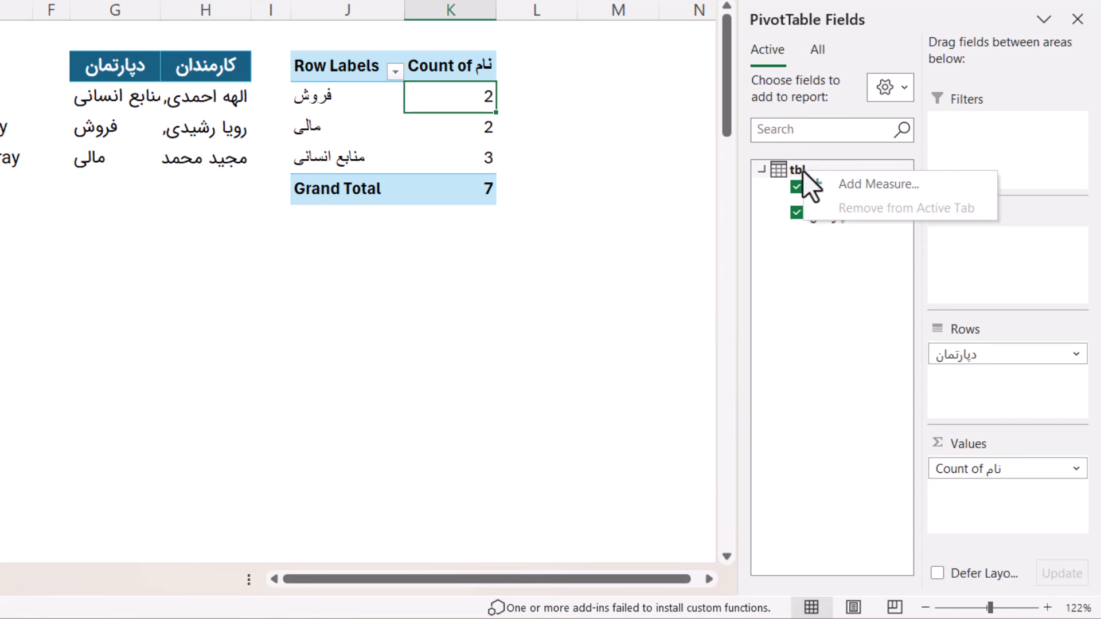
left_click(837, 185)
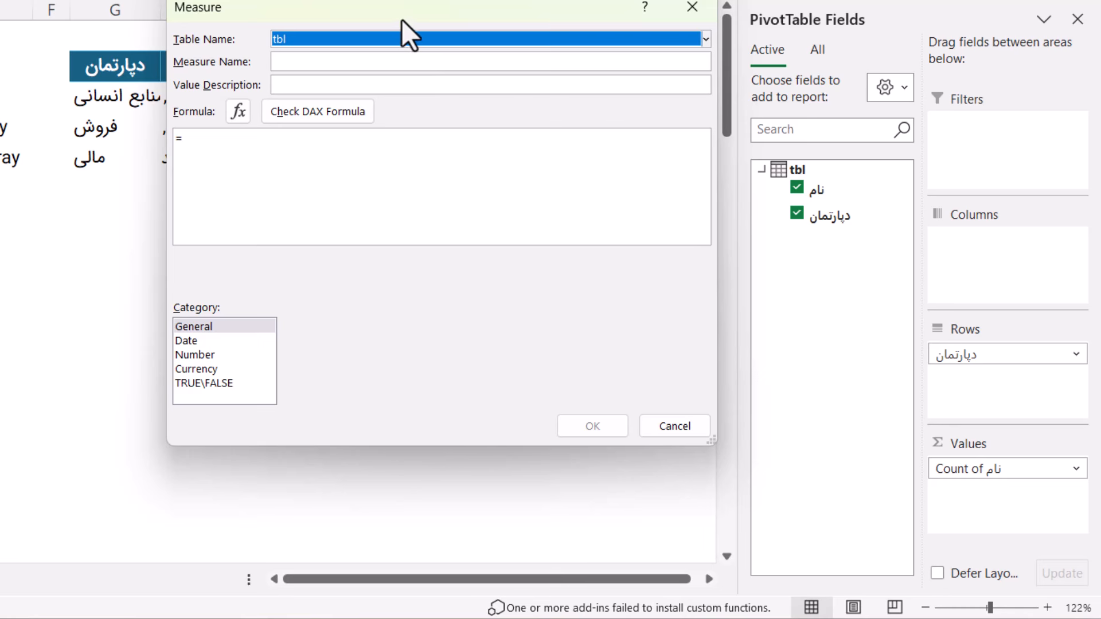
left_click_drag(401, 13, 474, 160)
left_click(379, 213)
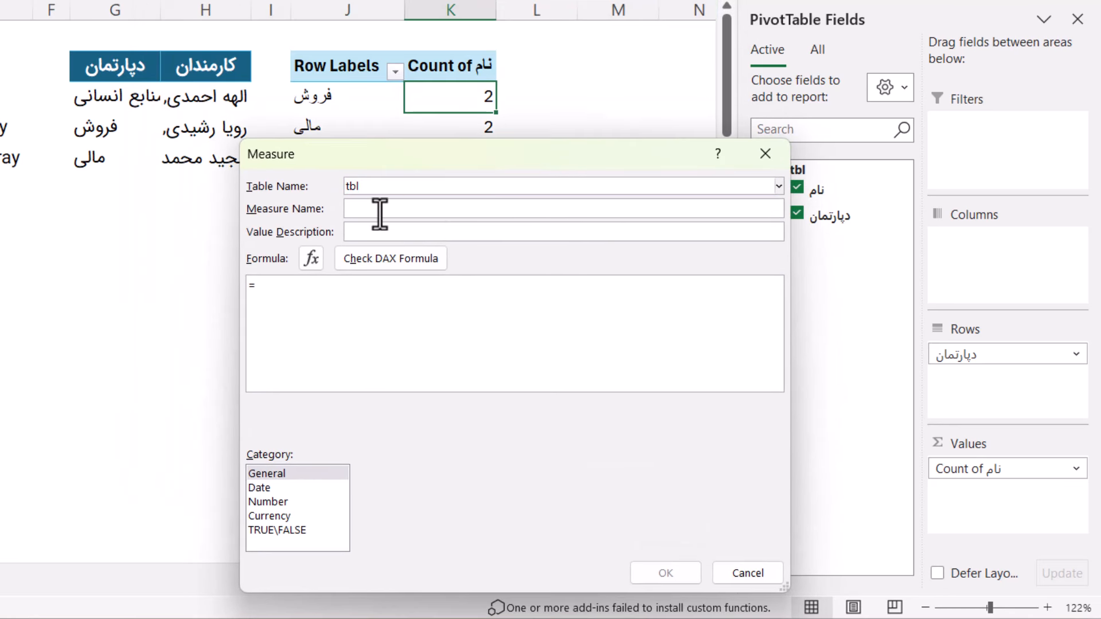
type("n")
key("BackSpace")
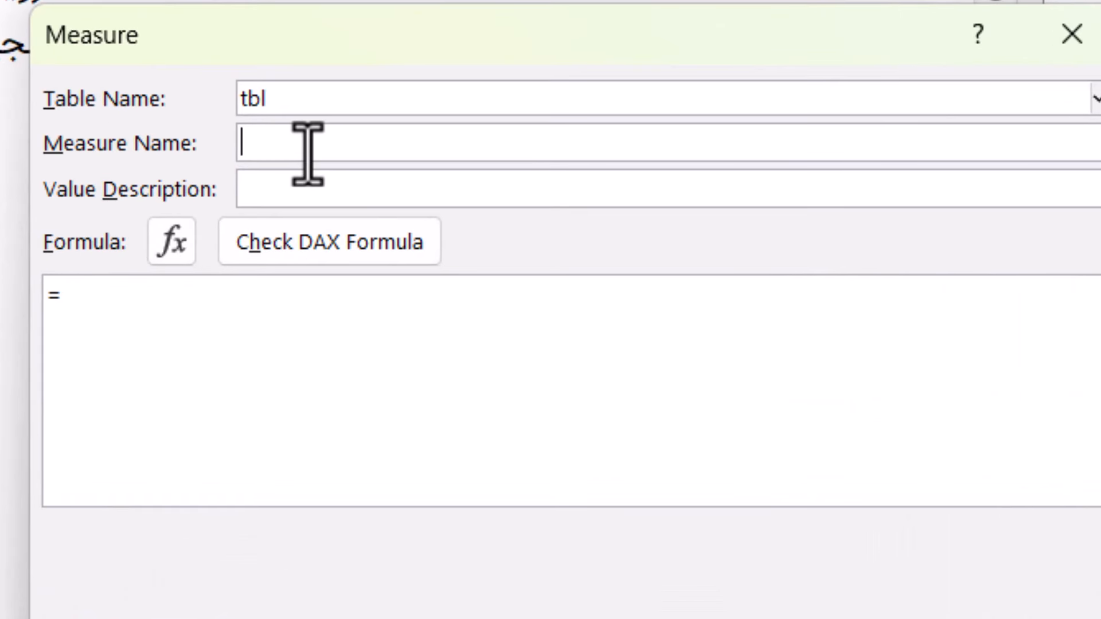
type("دپارتمان")
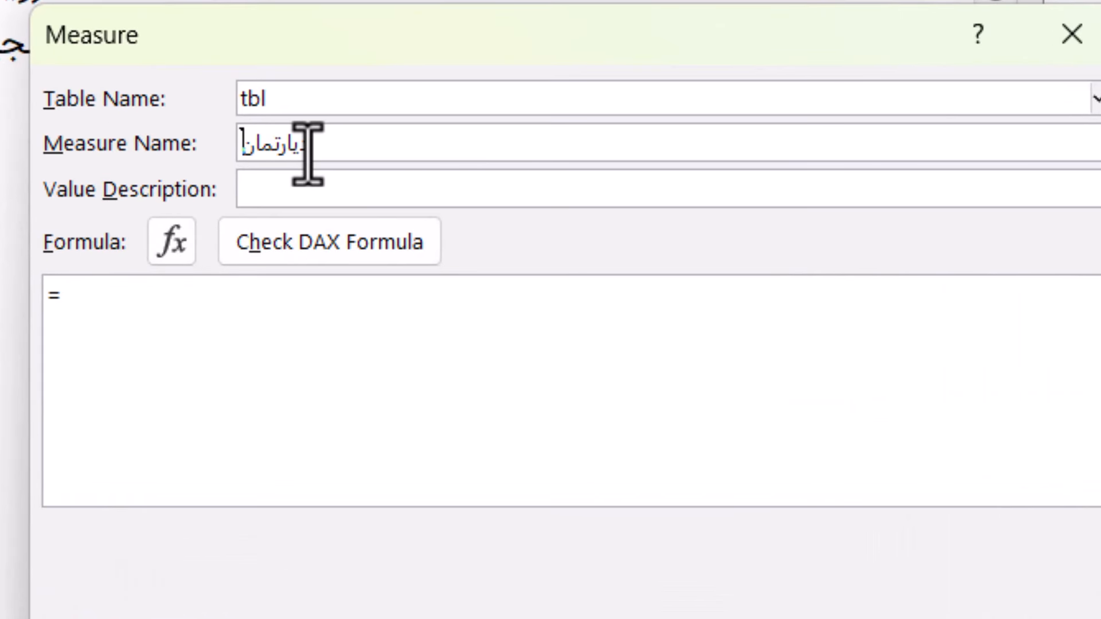
Begin the measure's DAX formula with =CONCATENATEX(tbl, using tbl as the table argument.
left_click(144, 301)
type("ca")
key("BackSpace")
type("onc")
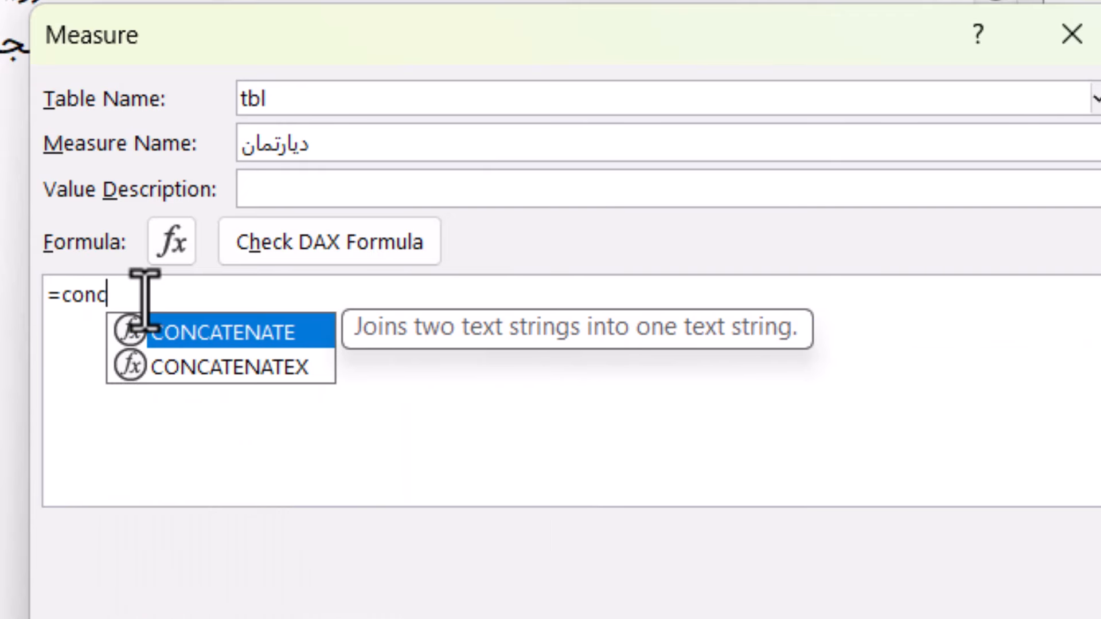
key("Down")
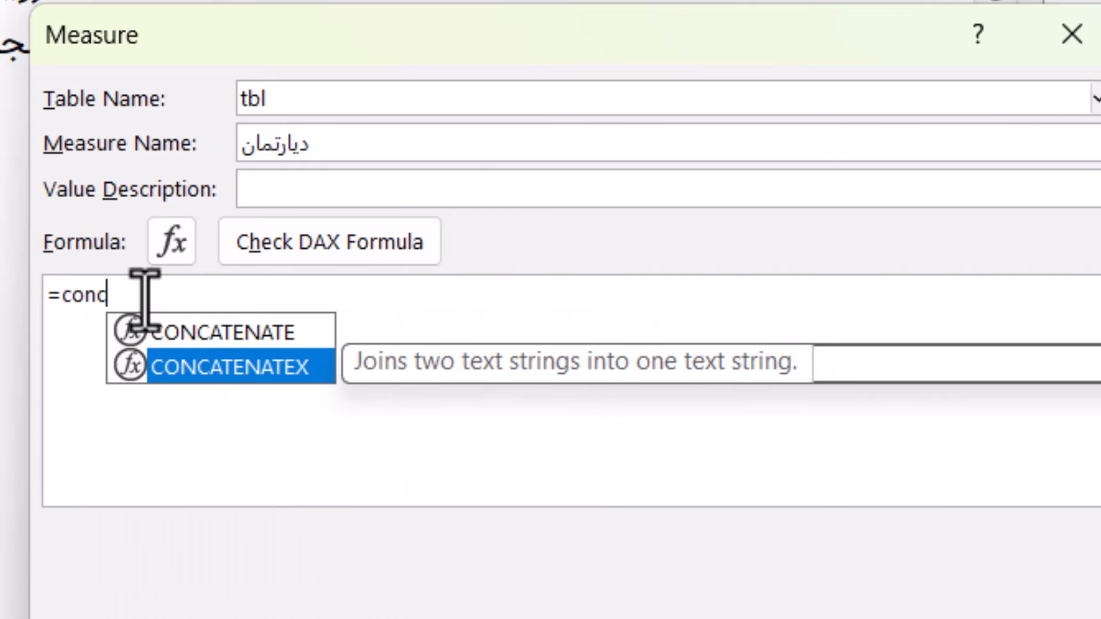
key("Tab")
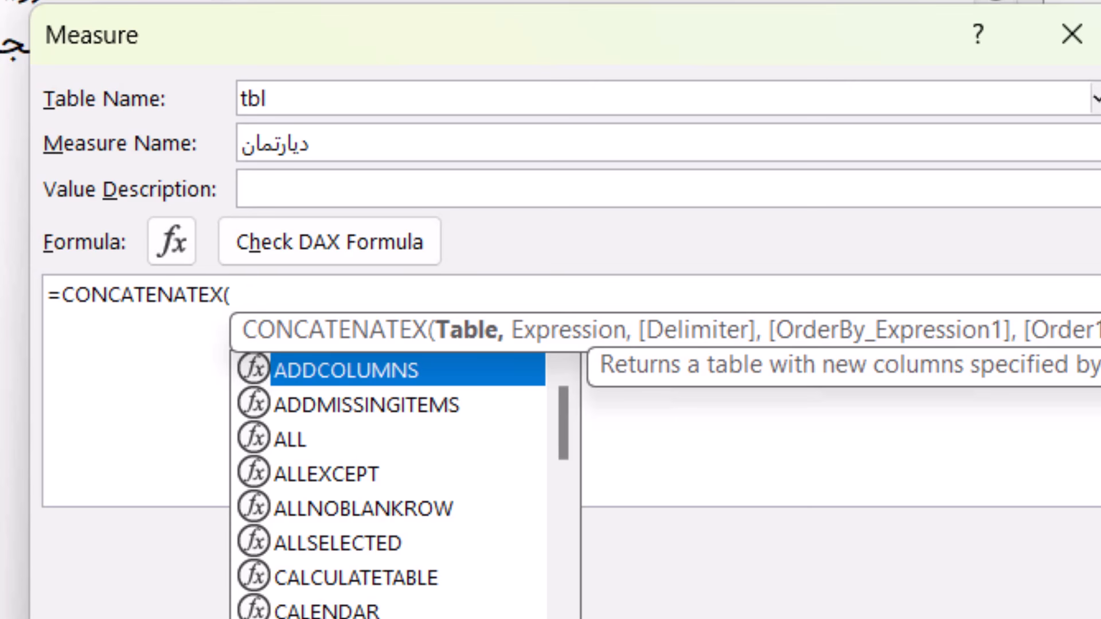
type("tbl")
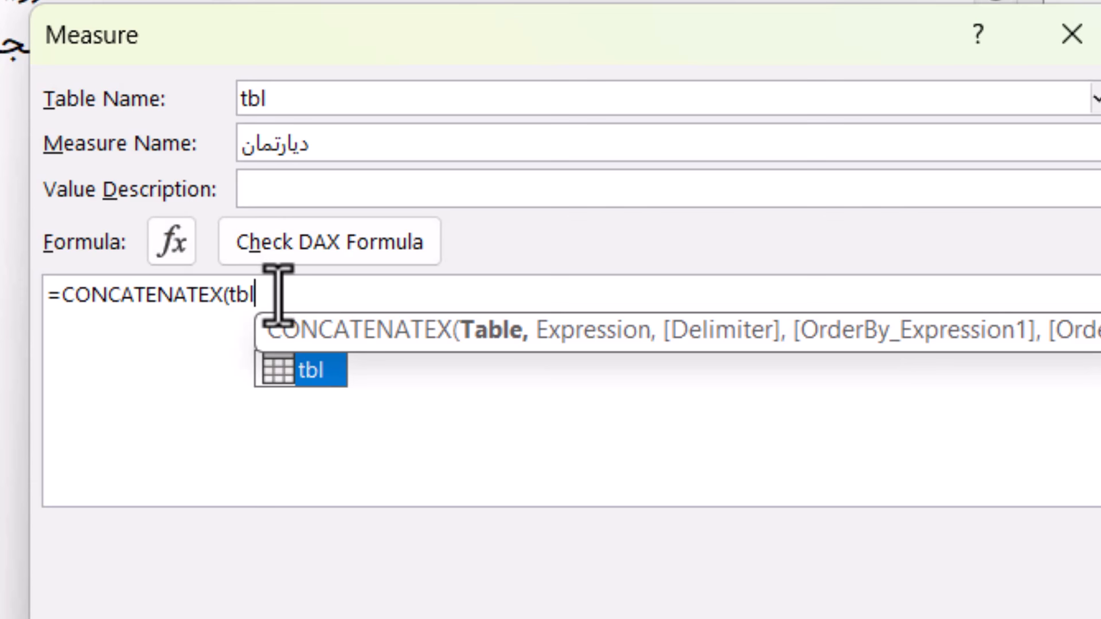
type(",")
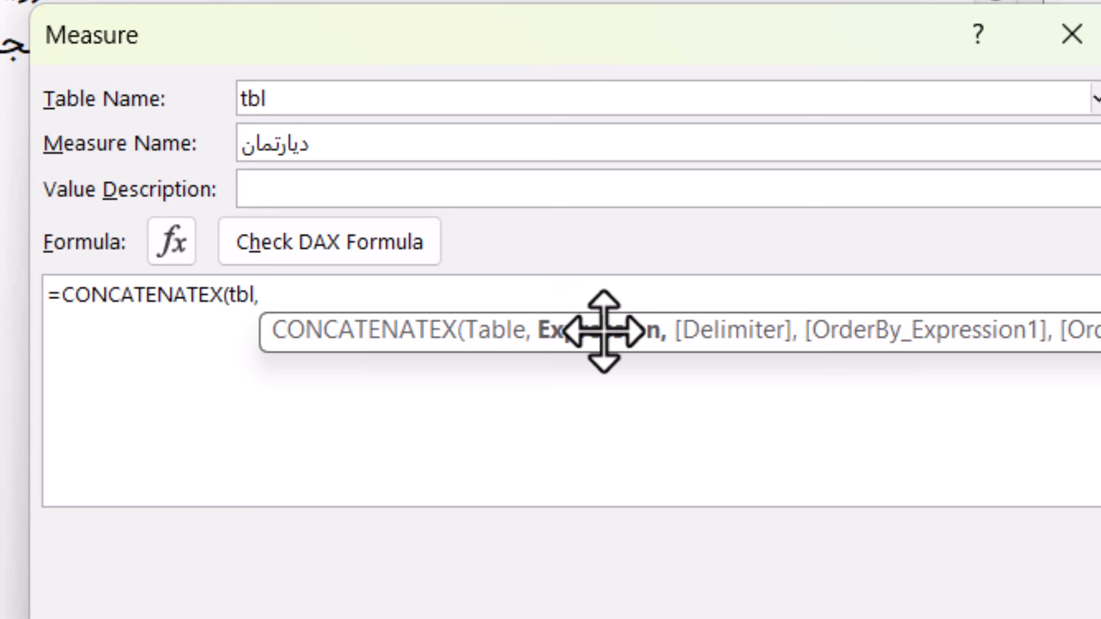
Use tbl[نام] as the expression argument of the measure's CONCATENATEX formula.
type("tbl")
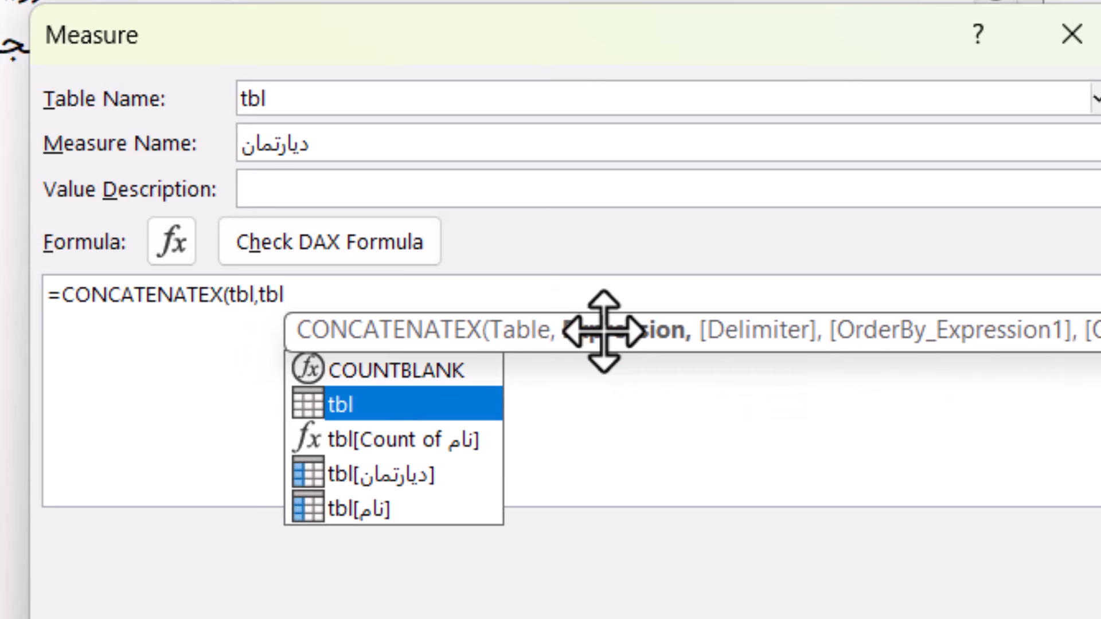
key("Down")
key("Down")
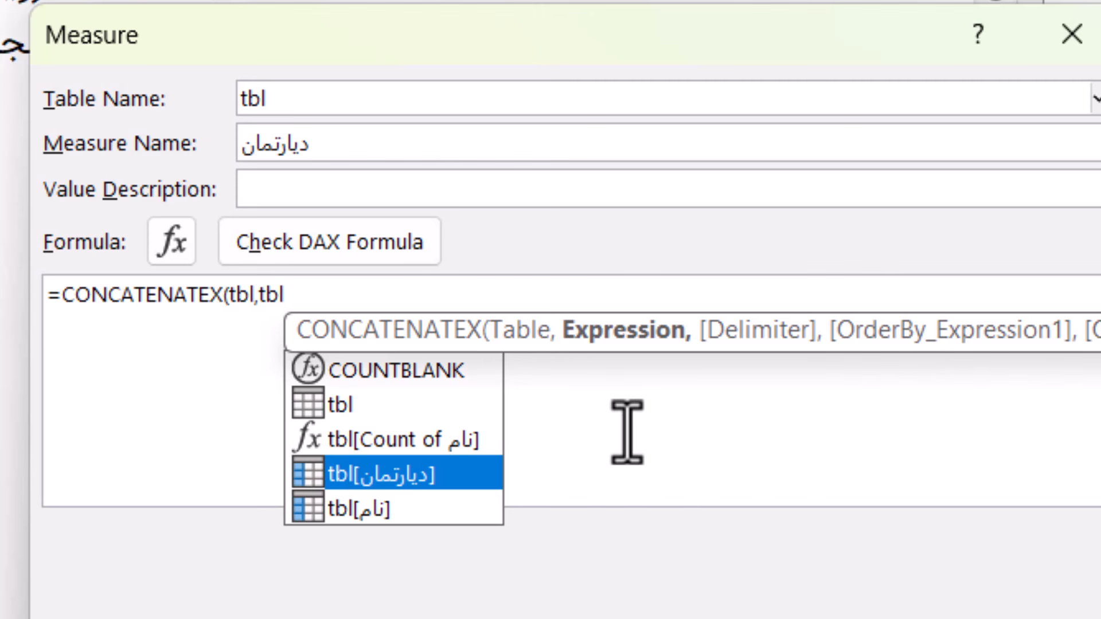
key("Down")
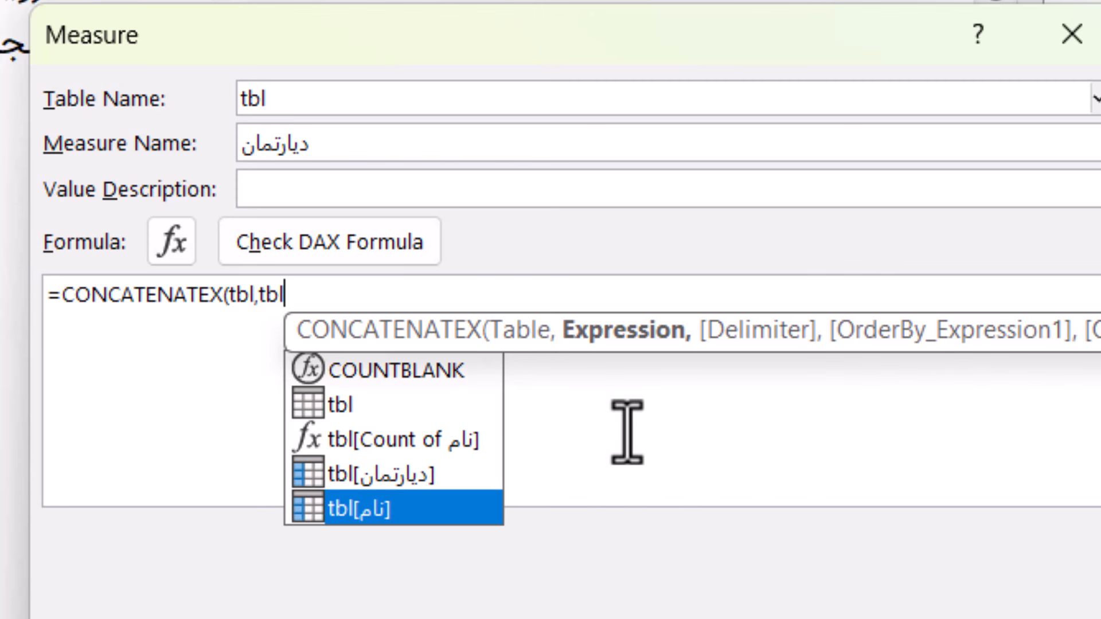
double_click(329, 512)
type(",")
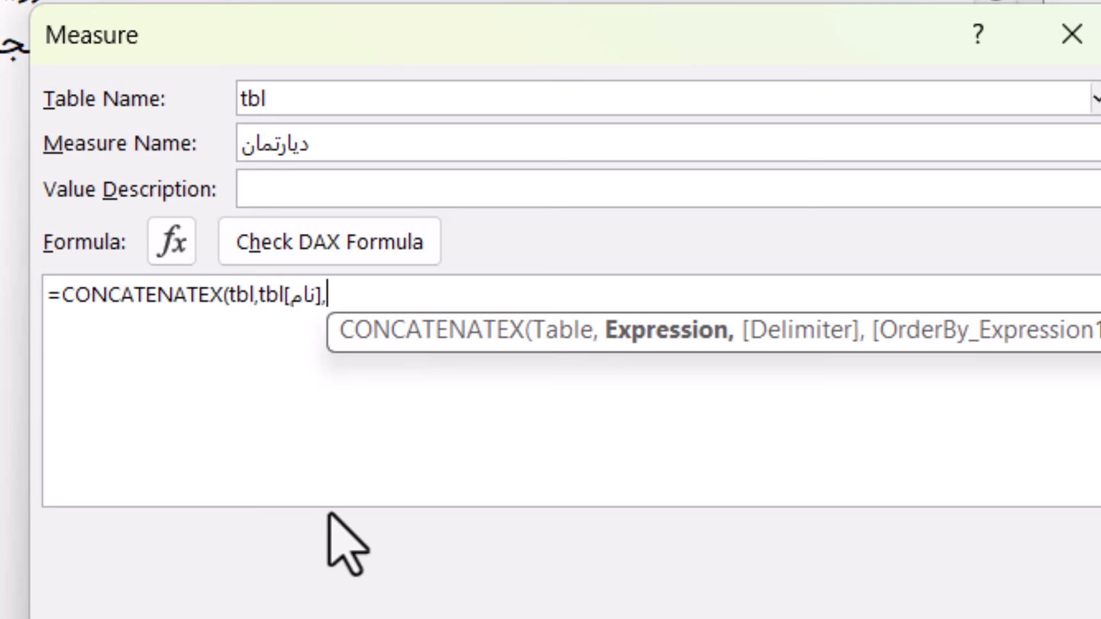
Add ", " as the delimiter and close the formula, giving =CONCATENATEX(tbl,tbl[نام],", ").
type("\"")
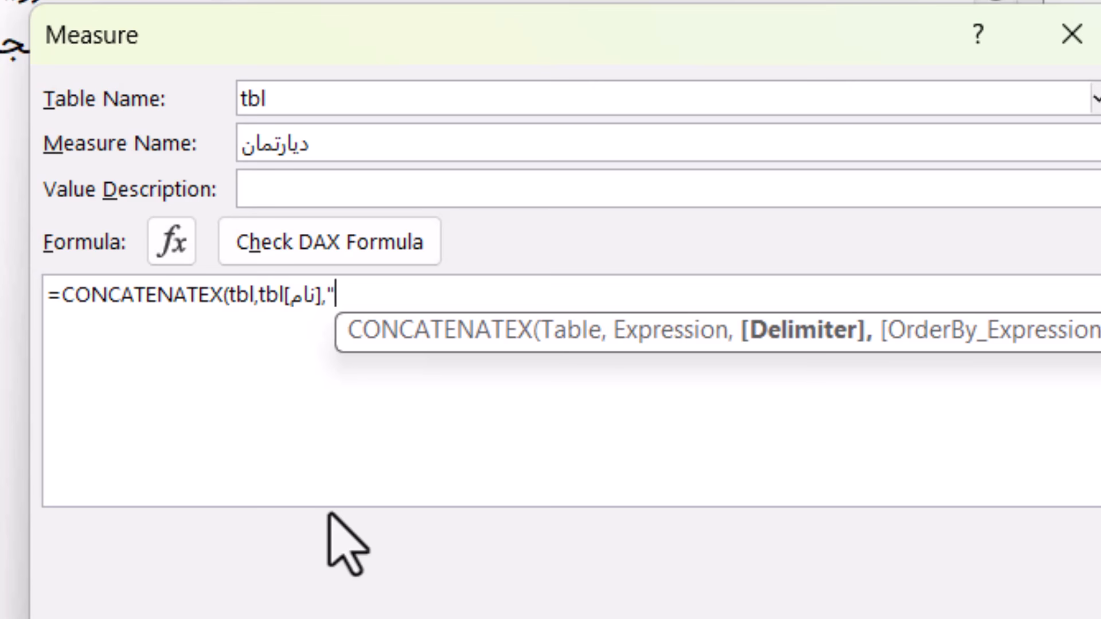
type(",")
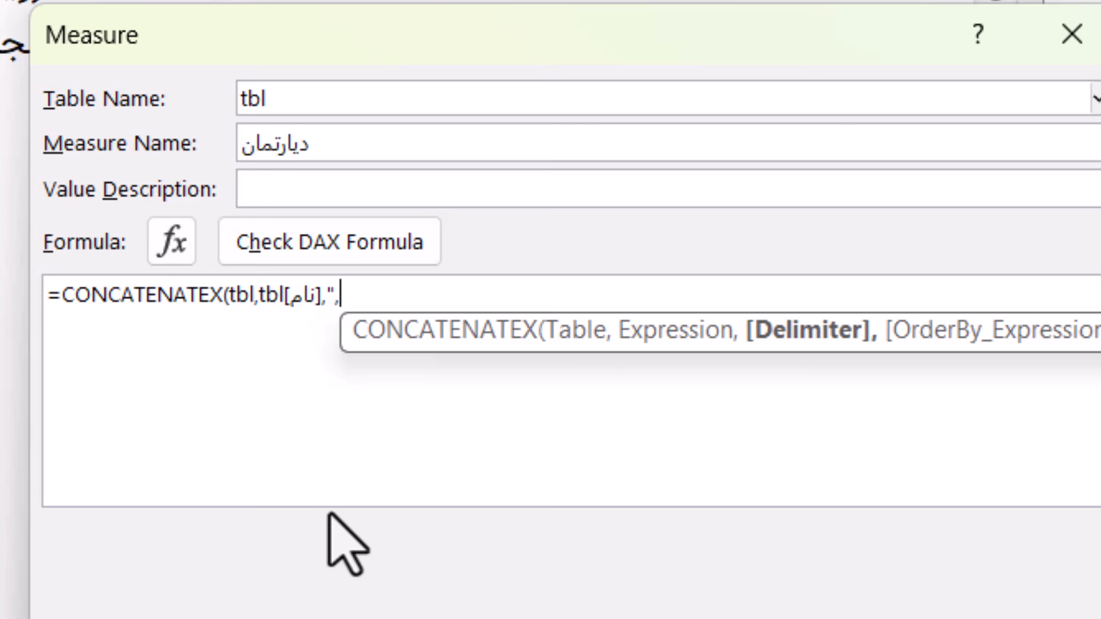
type(" \"")
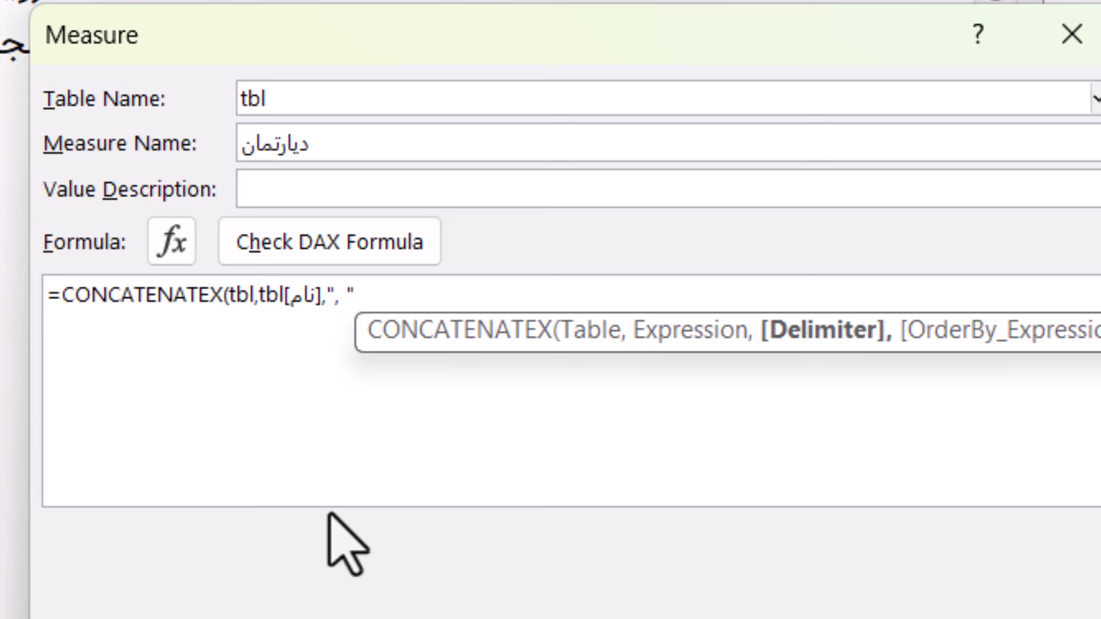
scroll(433, 356, "up", 3)
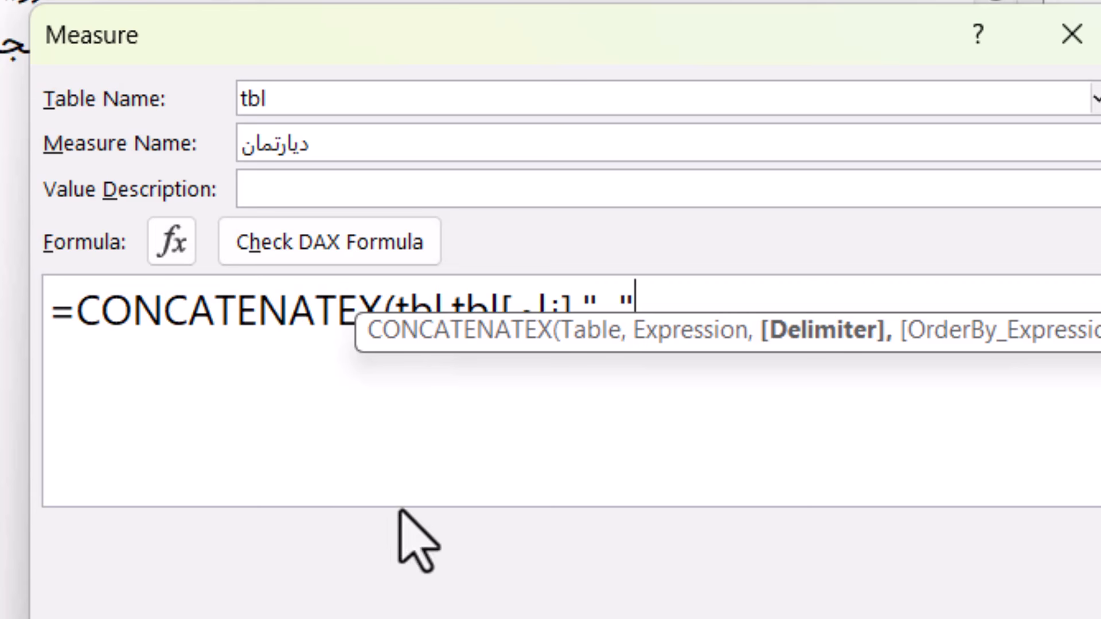
left_click(230, 343)
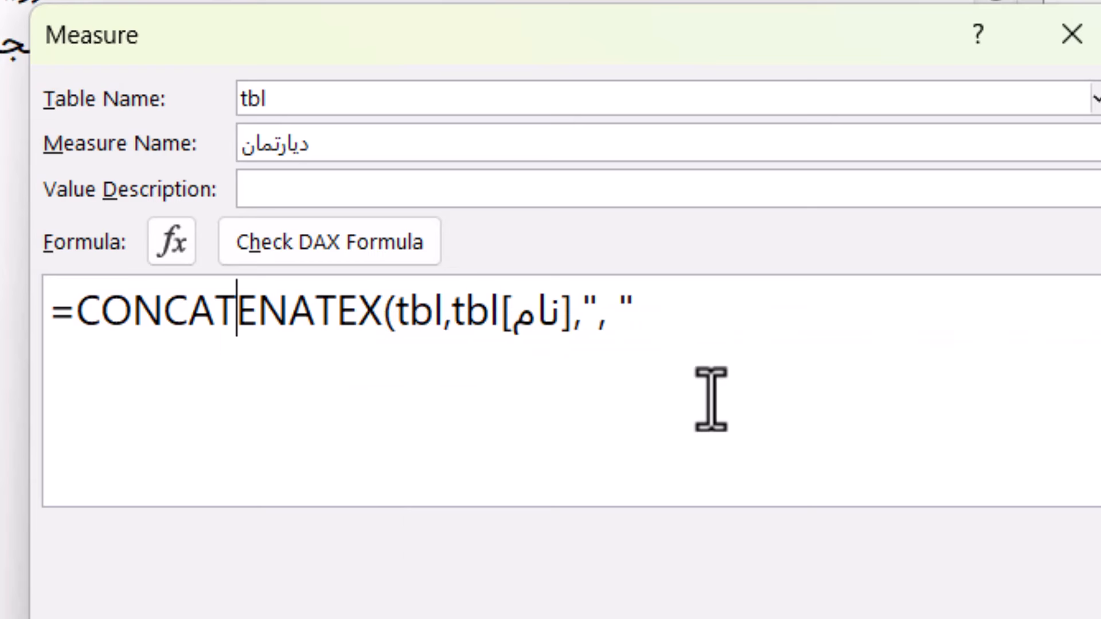
left_click(644, 298)
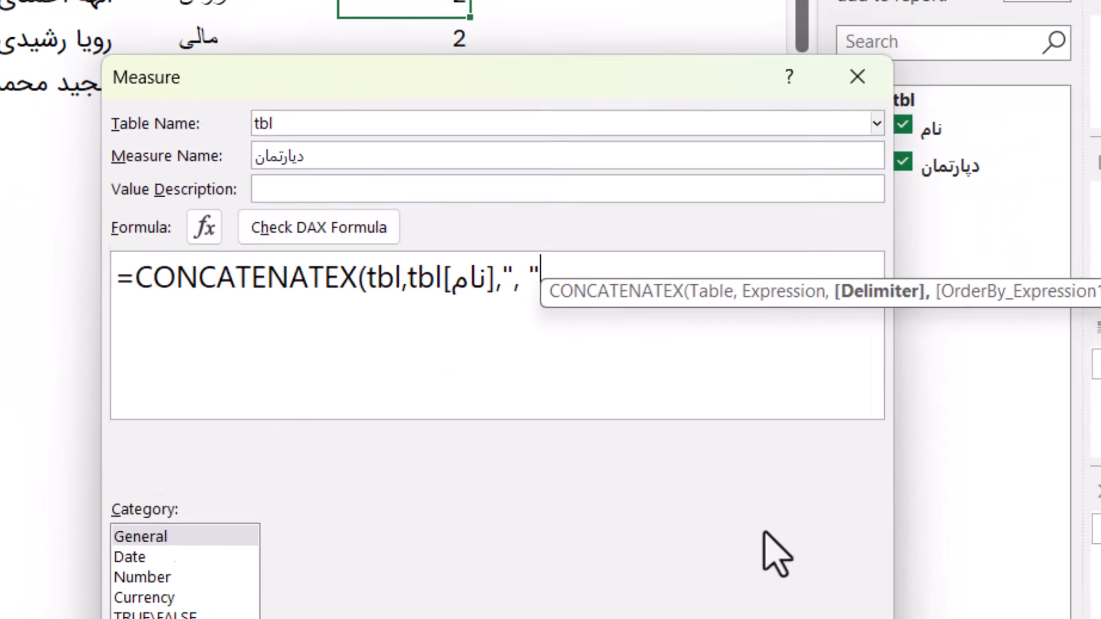
type(")")
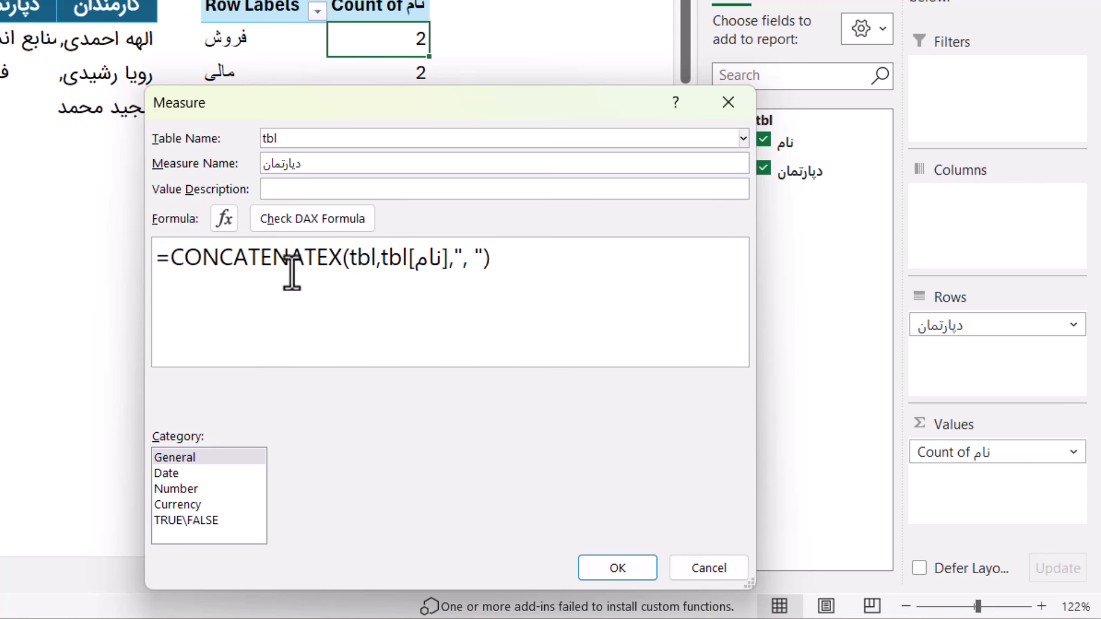
Check the measure's DAX formula for errors and try to save the measure under the name دپارتمان.
left_click(275, 220)
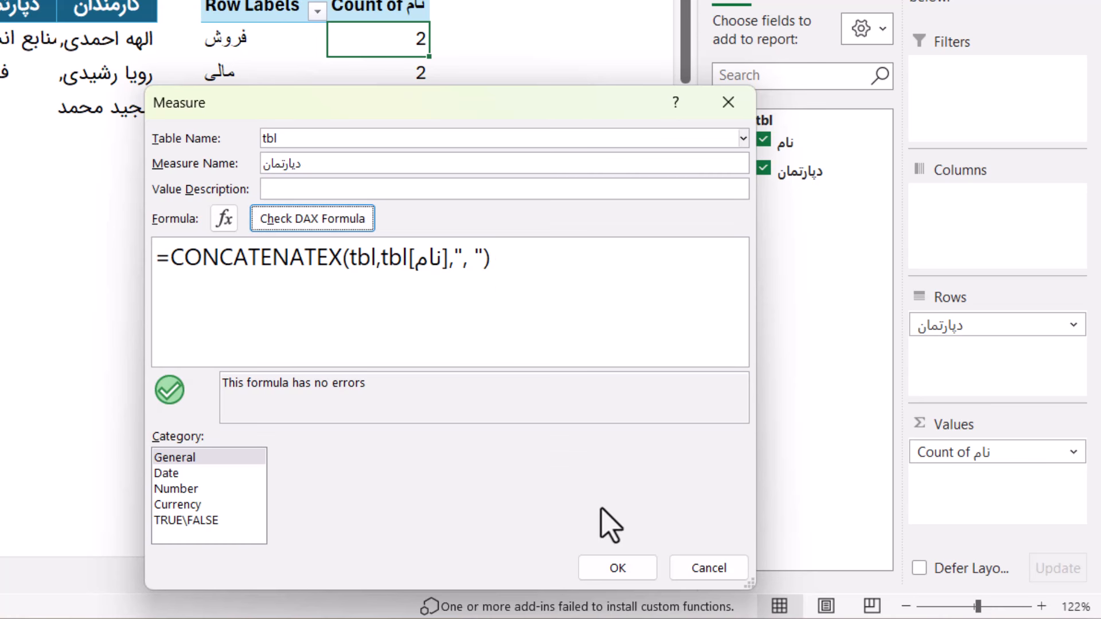
left_click(615, 570)
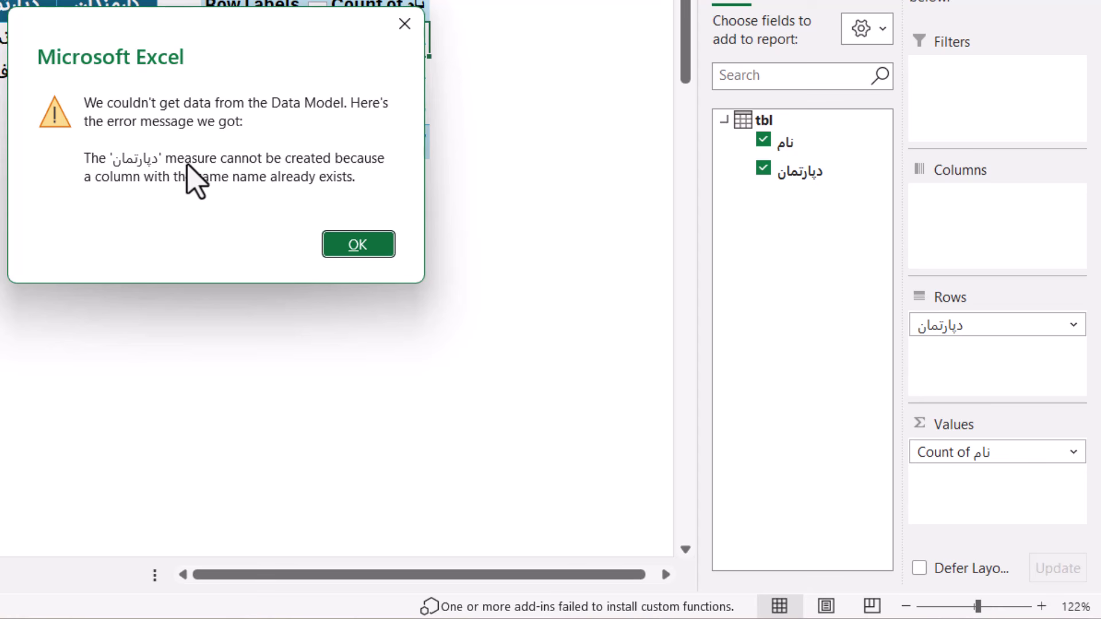
left_click(361, 247)
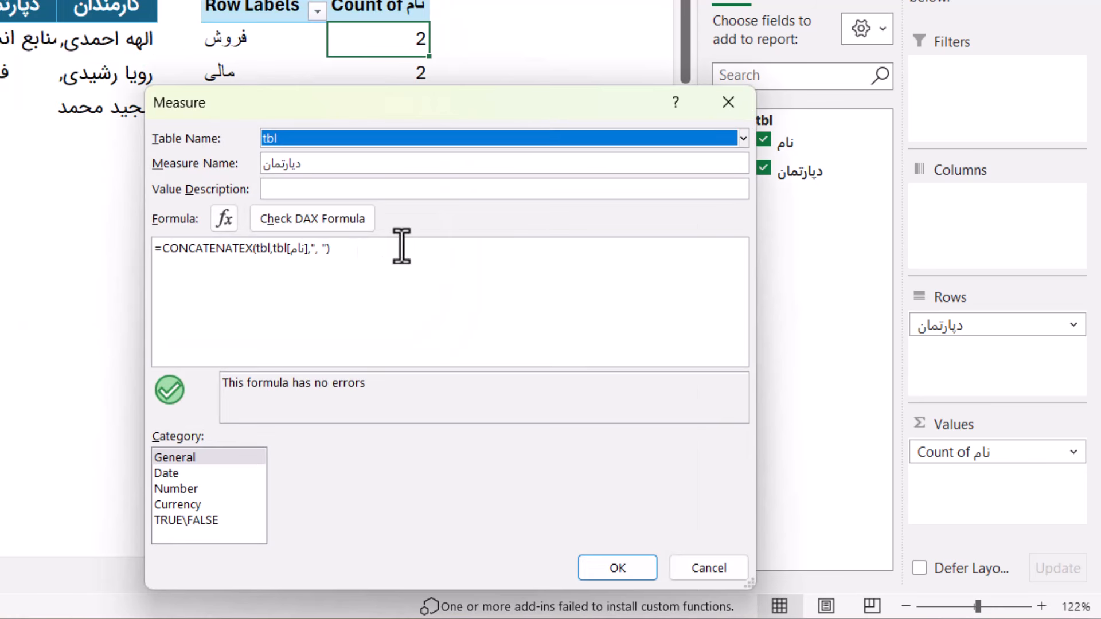
Rename the measure نام ها and save it.
left_click(307, 165)
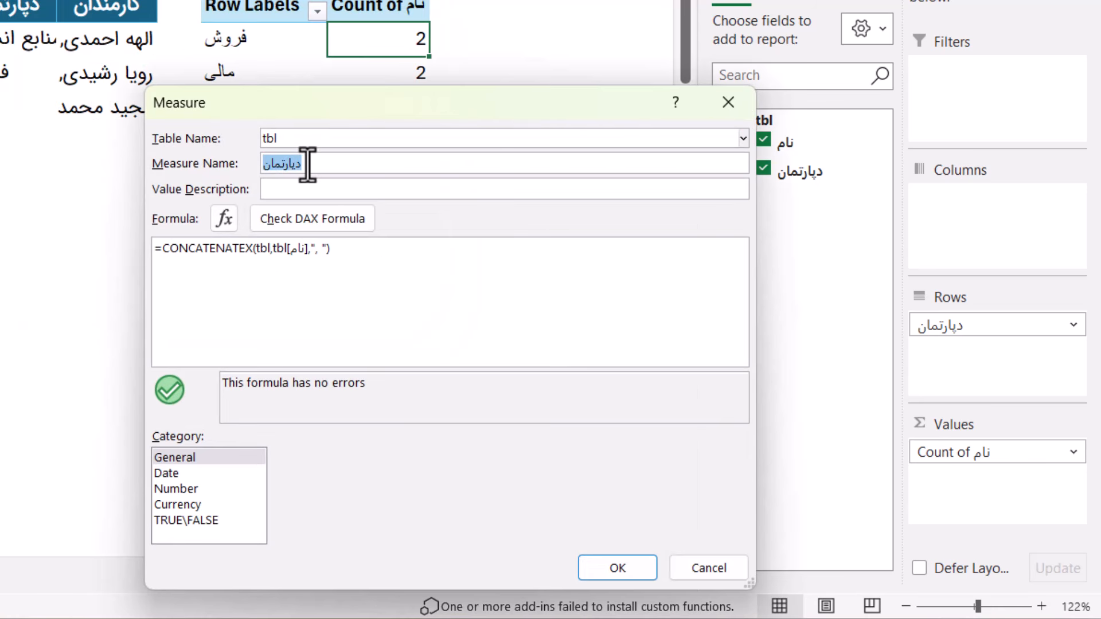
key("BackSpace")
key("BackSpace")
left_click(607, 573)
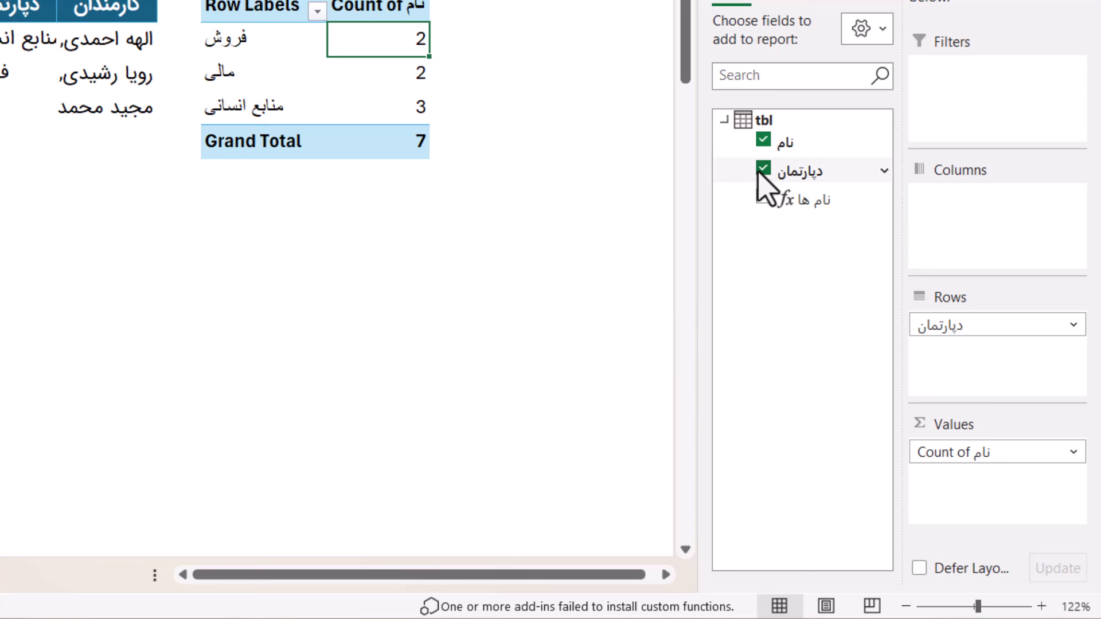
Clear the PivotTable's fields, then place دپارتمان in the rows and the نام ها measure in the values.
left_click(764, 168)
mouse_move(806, 199)
left_mouse_down()
mouse_move(1024, 528)
mouse_move(789, 197)
left_mouse_up()
left_click(764, 139)
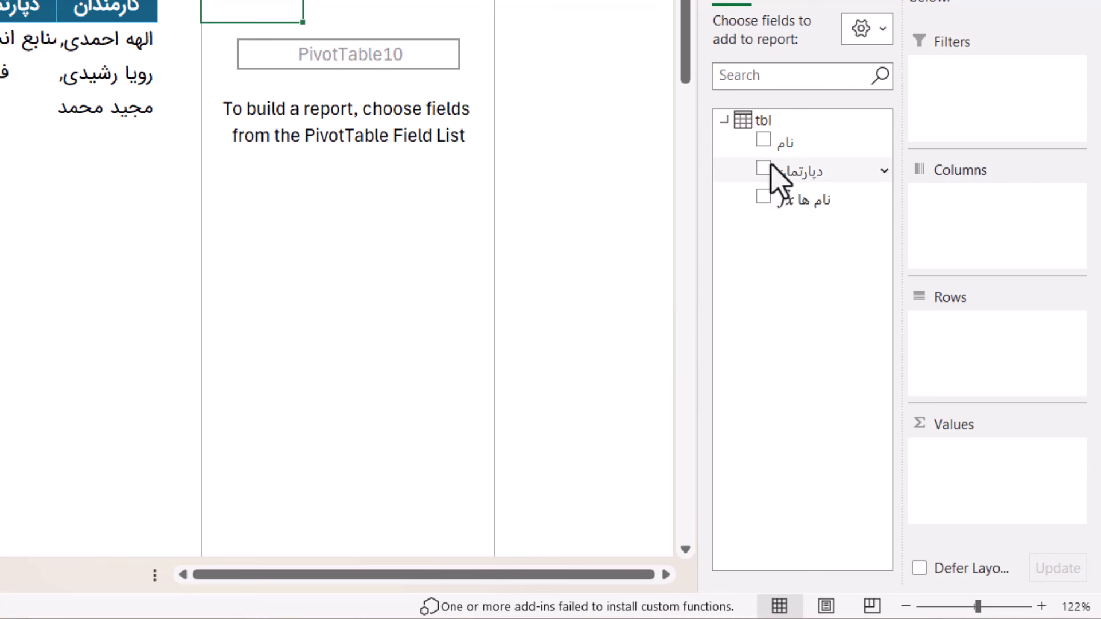
left_click(763, 169)
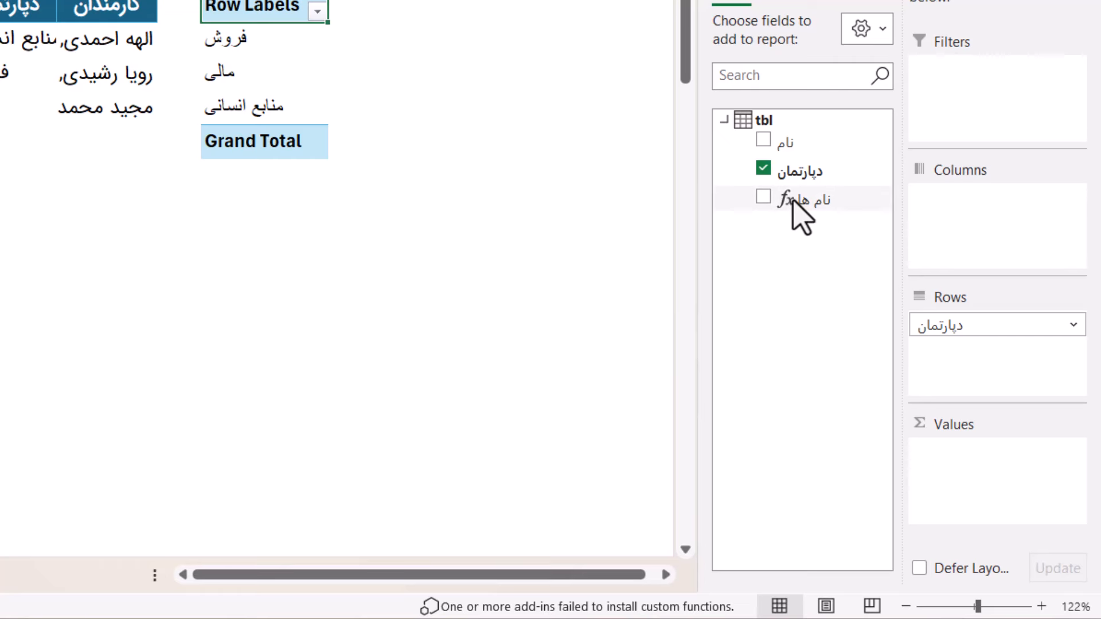
left_click_drag(794, 201, 1029, 462)
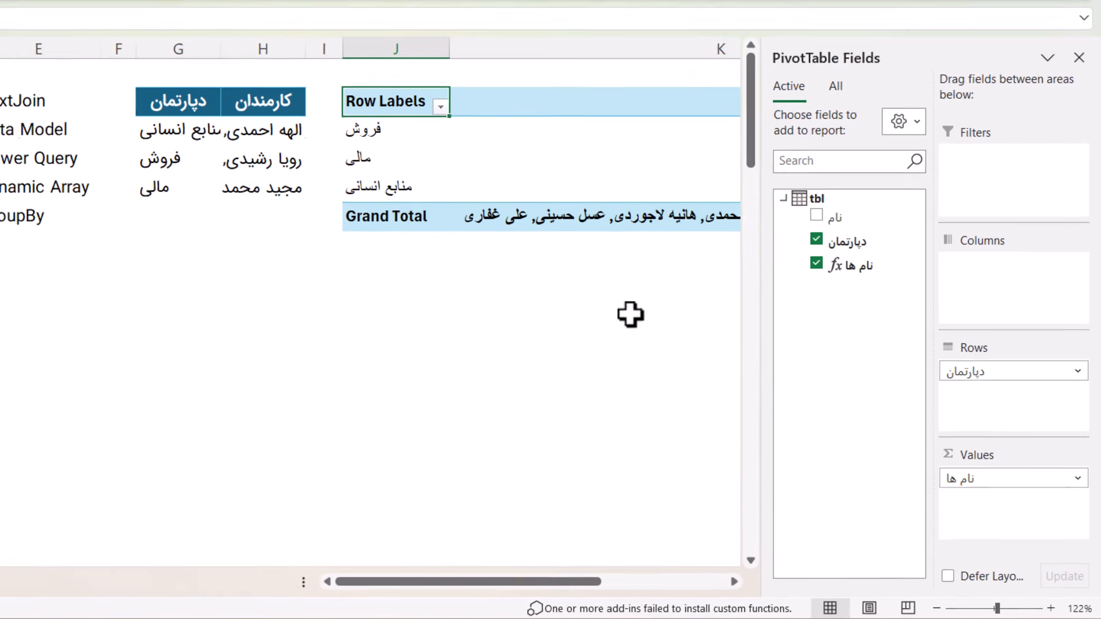
Narrow column K and remove the grand total from the PivotTable.
scroll(560, 264, "right", 3)
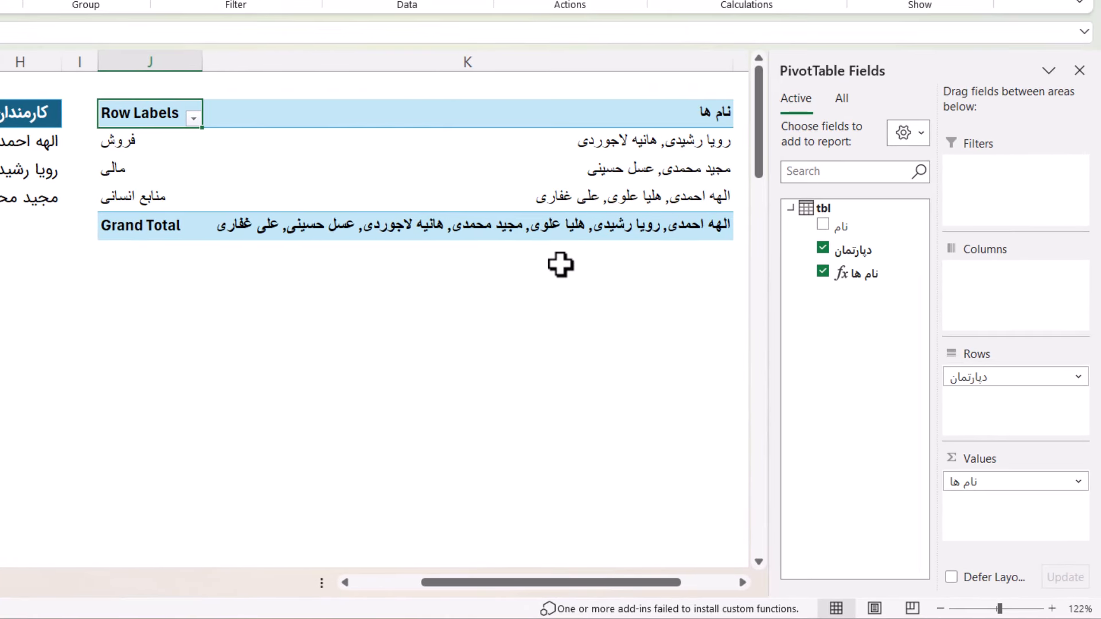
left_click_drag(729, 66, 440, 54)
scroll(363, 216, "left", 3)
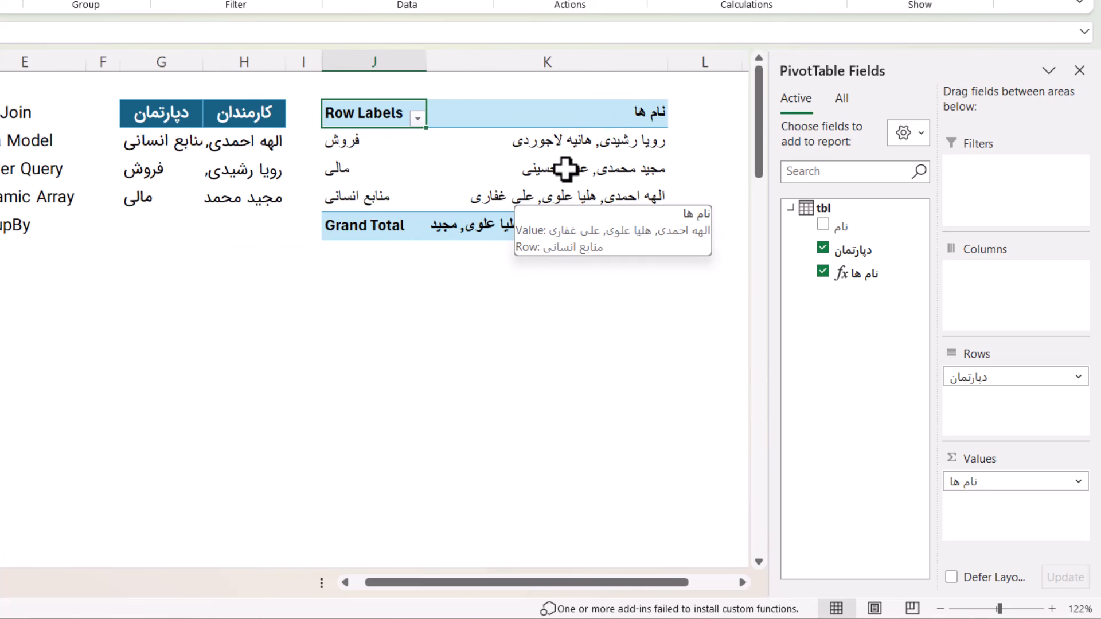
left_click(359, 225)
right_click(360, 225)
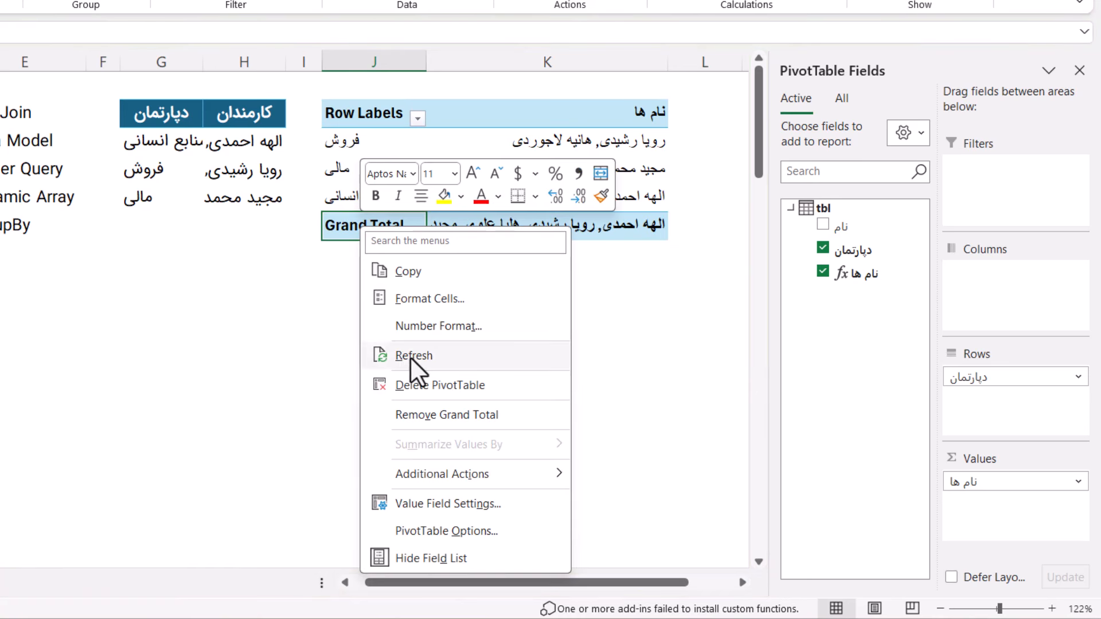
left_click(431, 415)
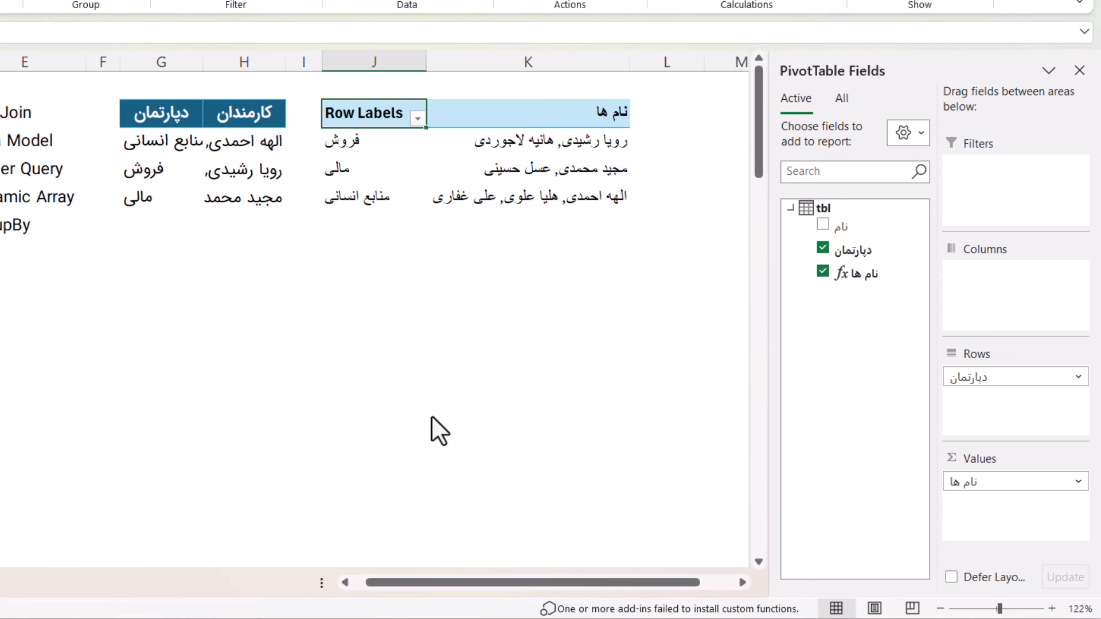
Fit the width of column H to its contents so the joined employee names show in full.
scroll(469, 276, "left", 1)
scroll(470, 275, "right", 1)
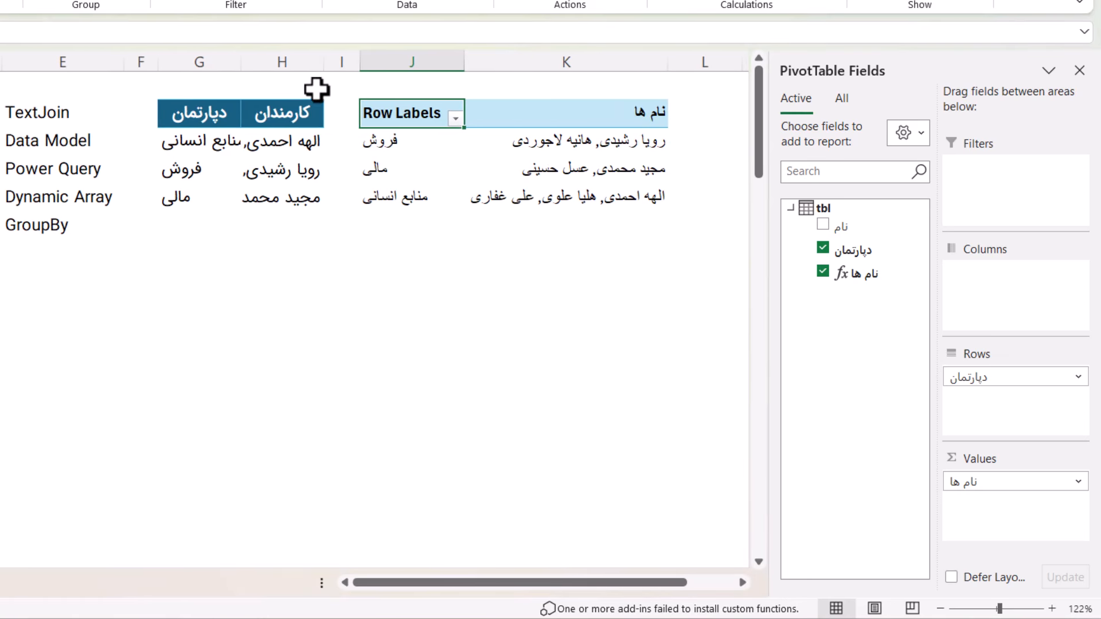
double_click(322, 70)
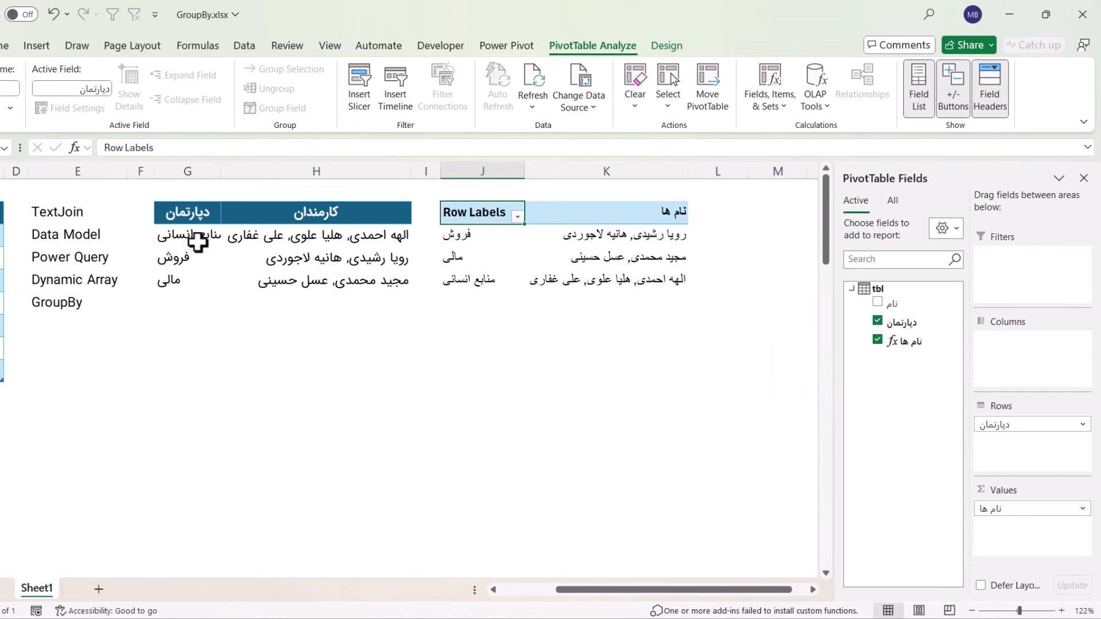
Compare the PivotTable's joined names with the TEXTJOIN table and the source table, and look through the PivotTable's value cell options.
left_click(559, 281)
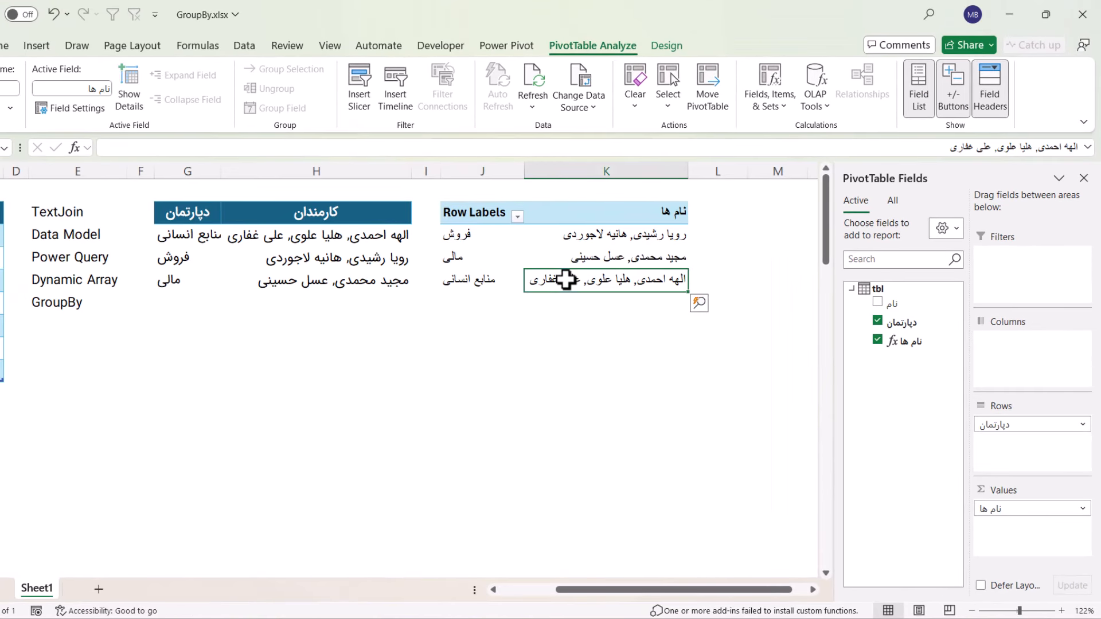
scroll(386, 305, "left", 3)
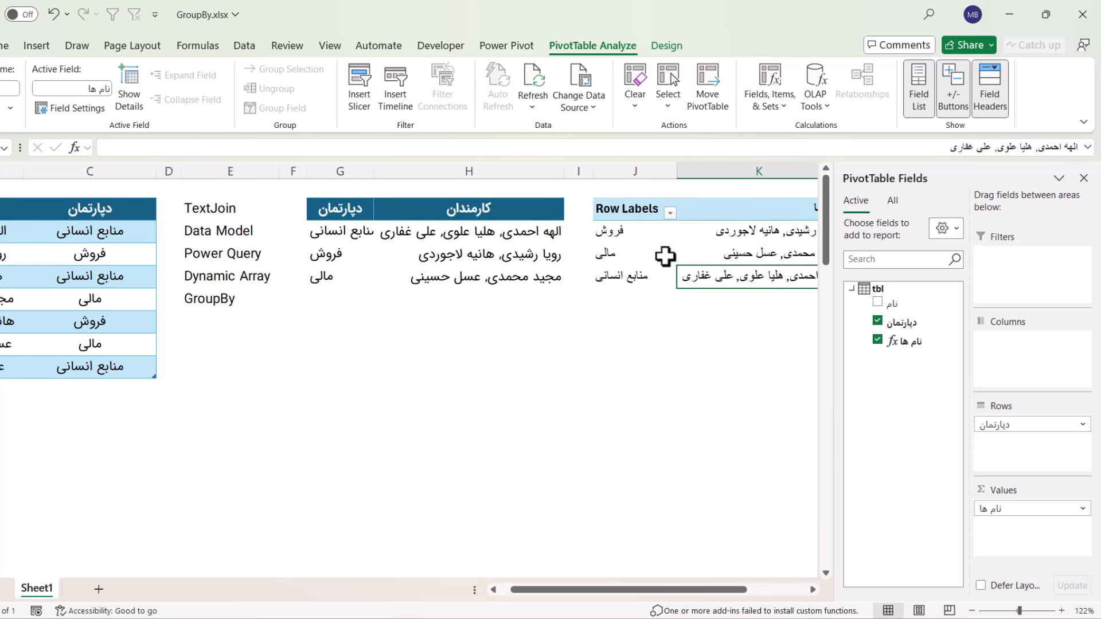
scroll(694, 269, "left", 1)
scroll(694, 269, "right", 2)
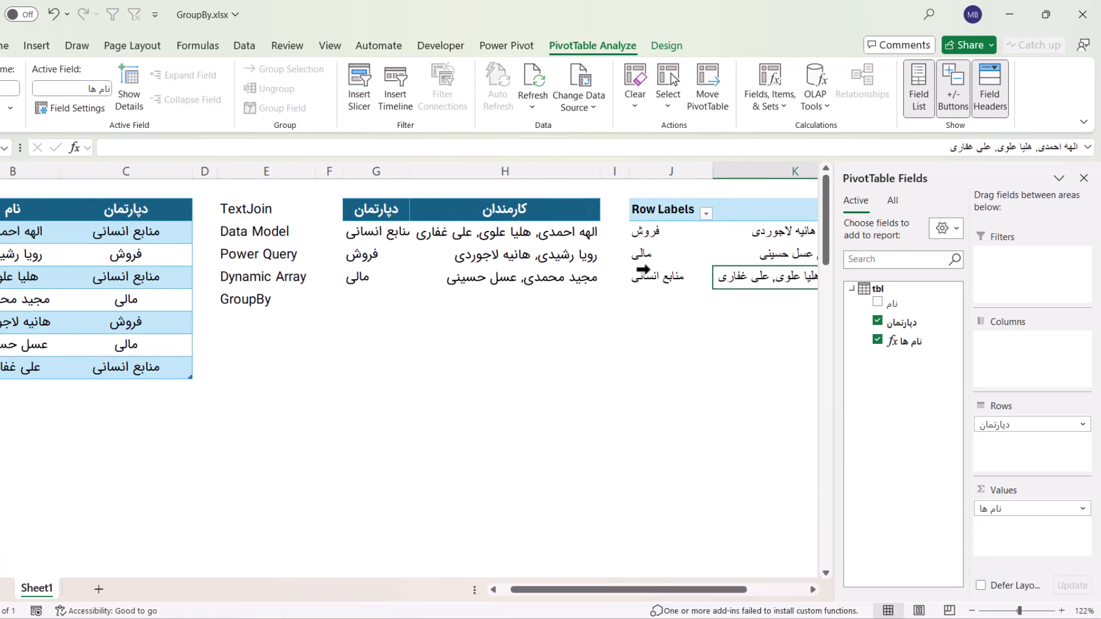
scroll(641, 273, "left", 1)
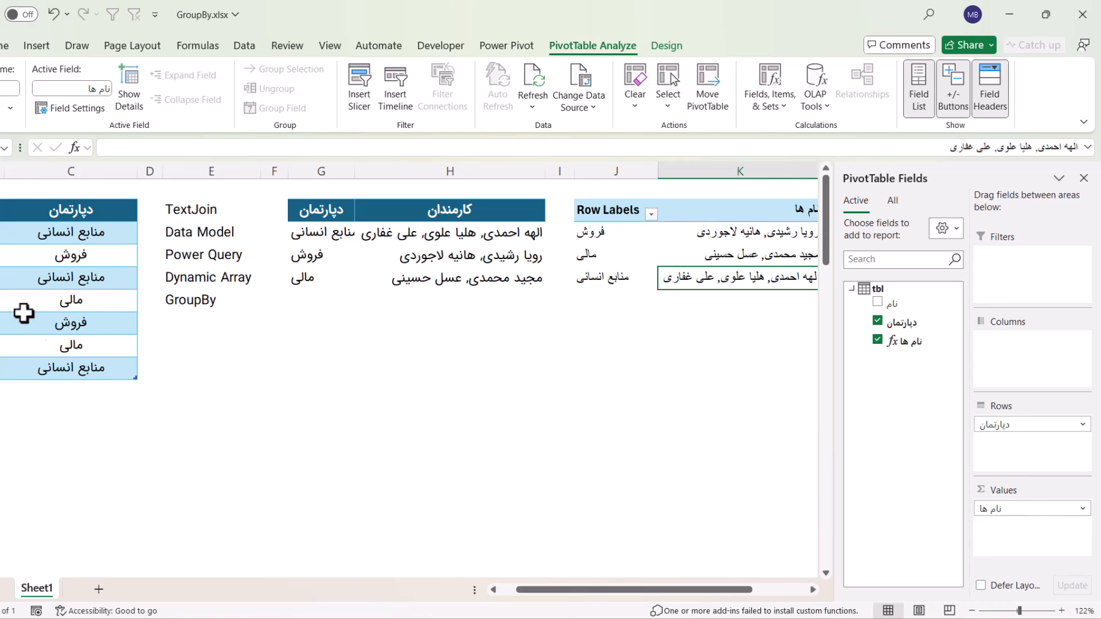
right_click(706, 250)
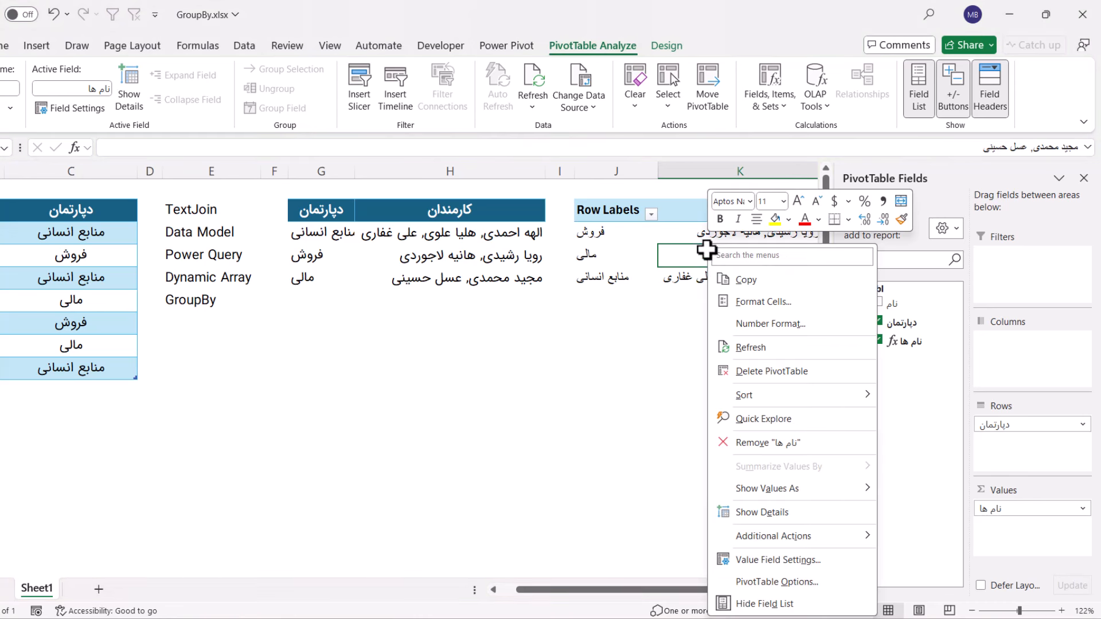
key("Escape")
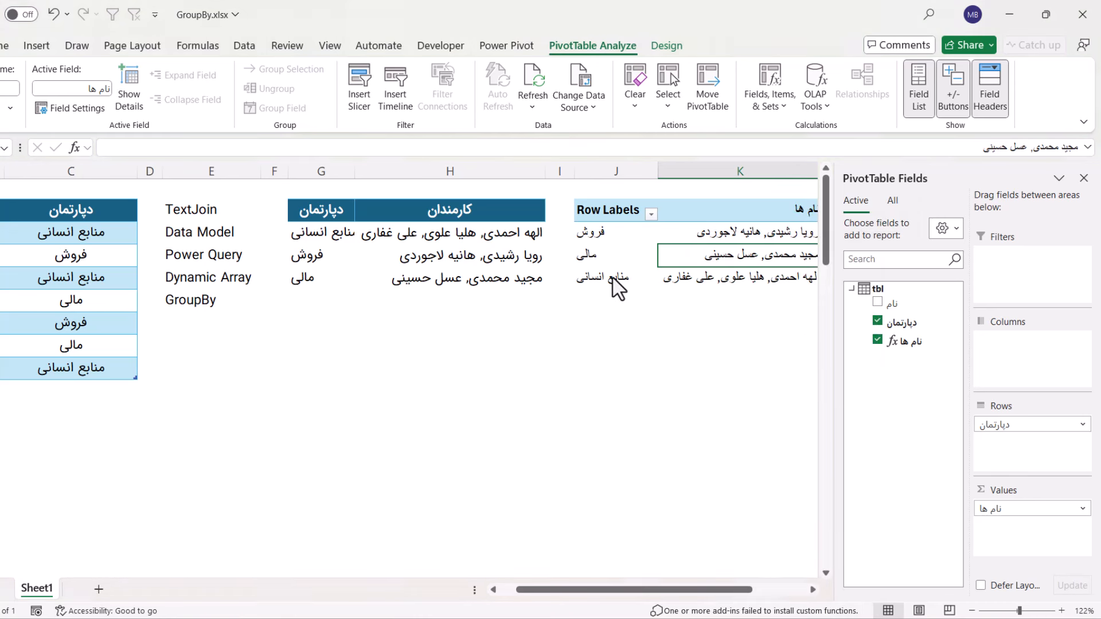
scroll(677, 248, "right", 3)
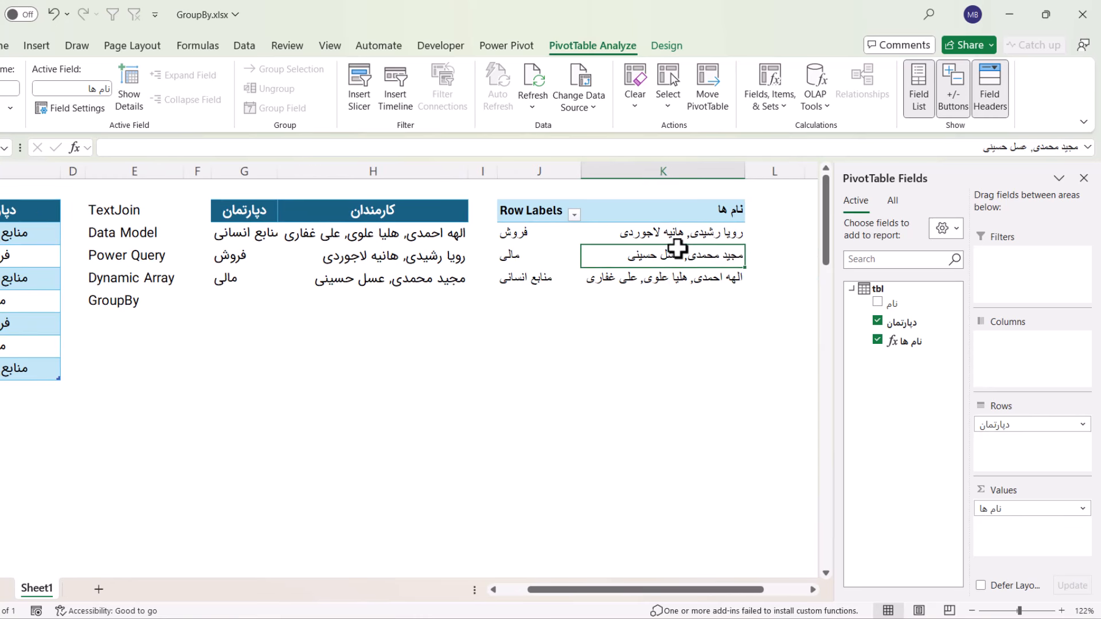
scroll(678, 248, "left", 5)
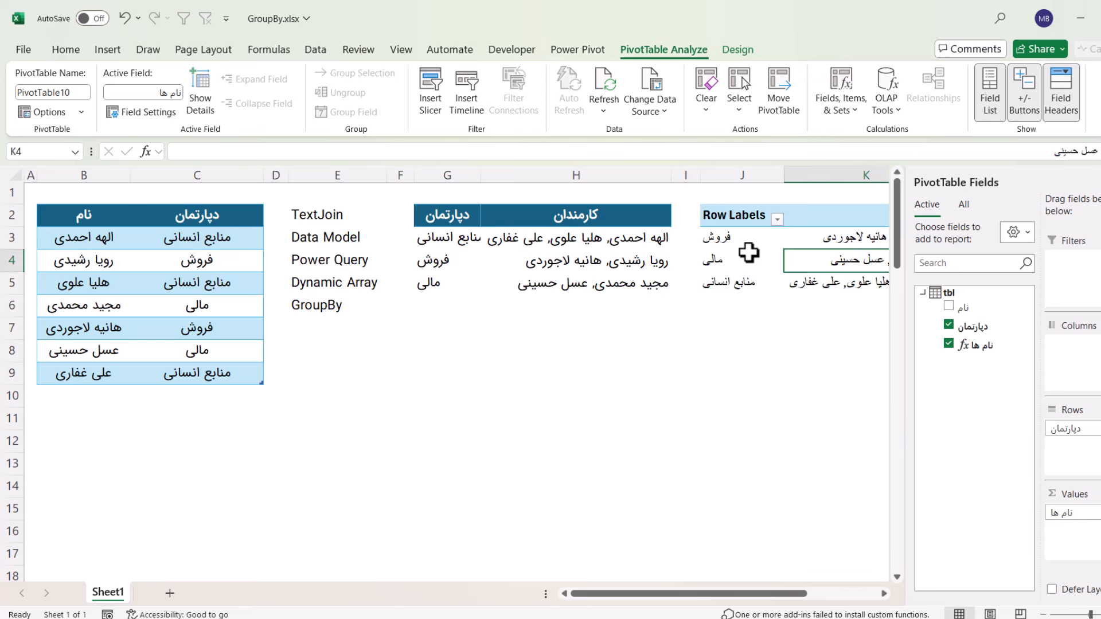
scroll(748, 252, "right", 2)
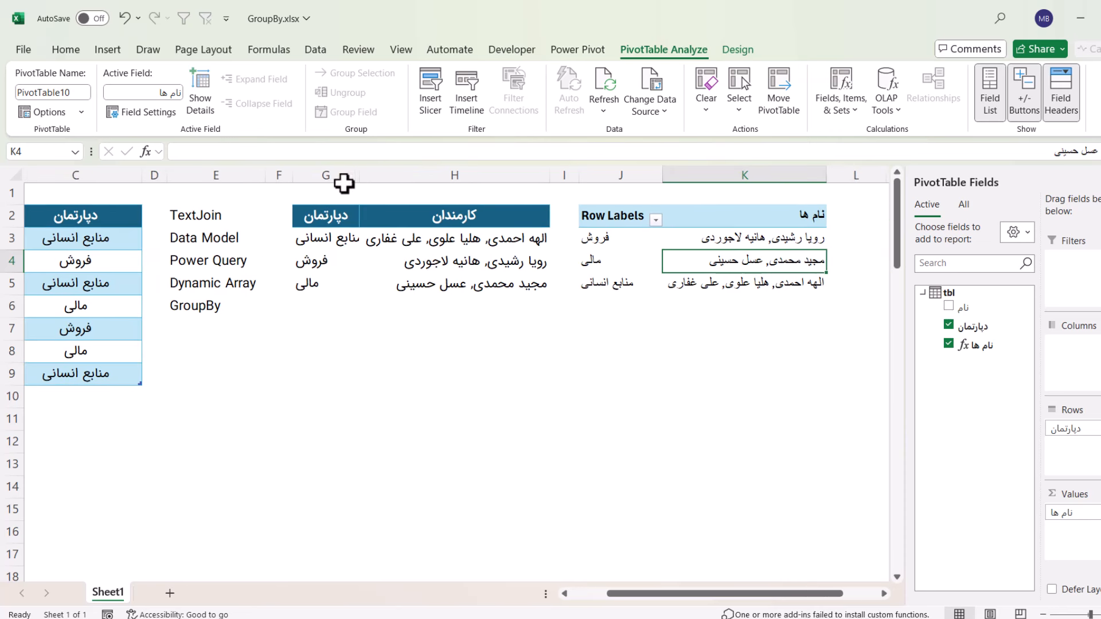
left_click_drag(344, 183, 796, 214)
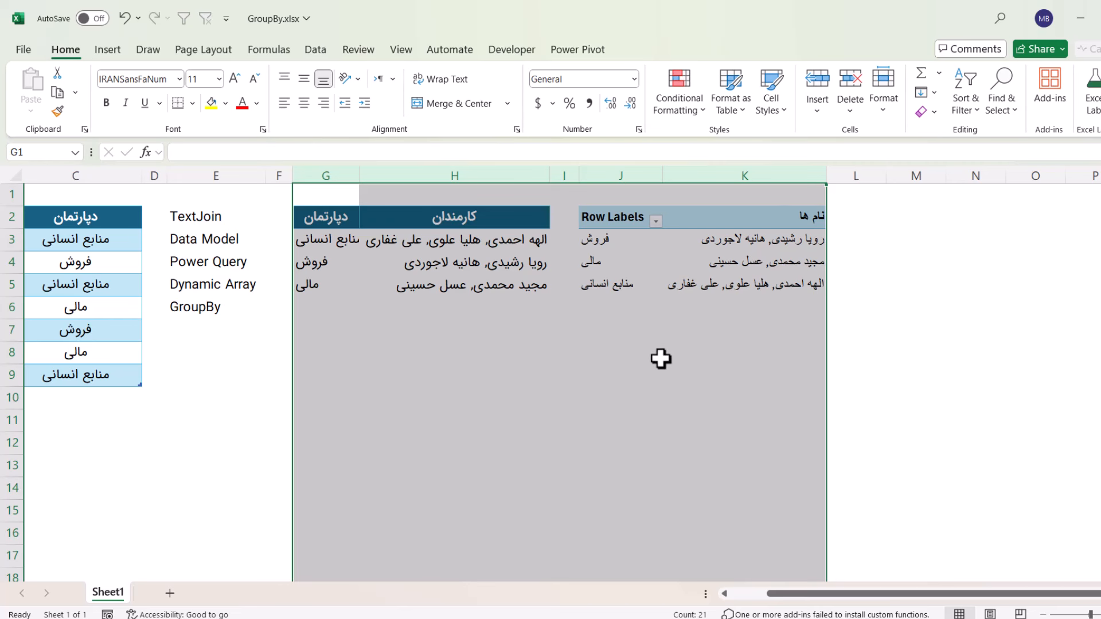
key("ctrl+minus")
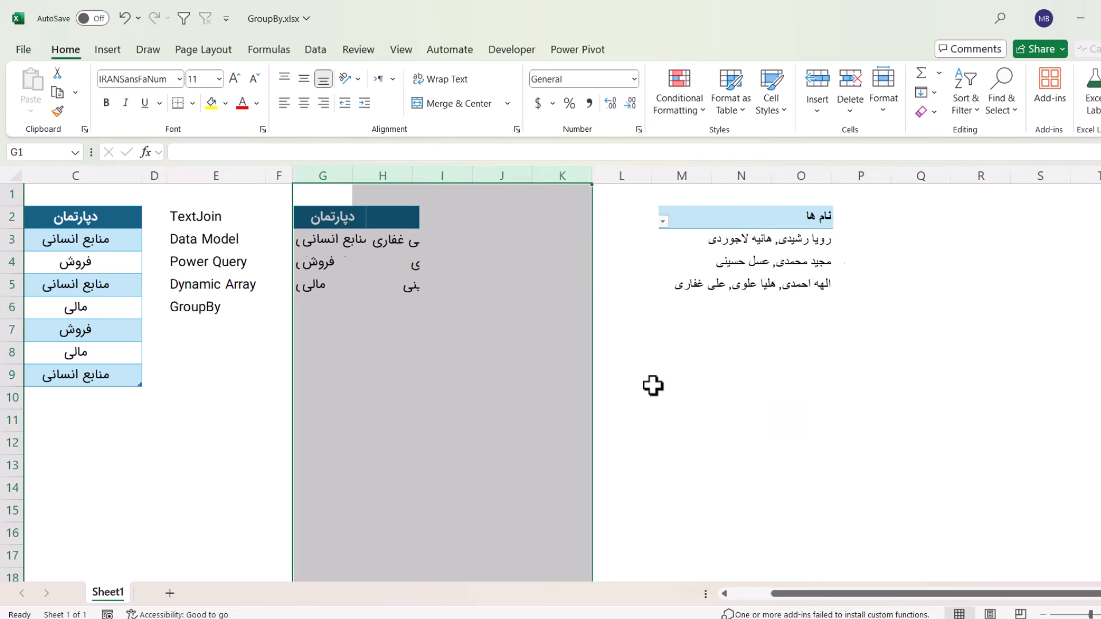
scroll(425, 362, "left", 2)
scroll(417, 360, "right", 1)
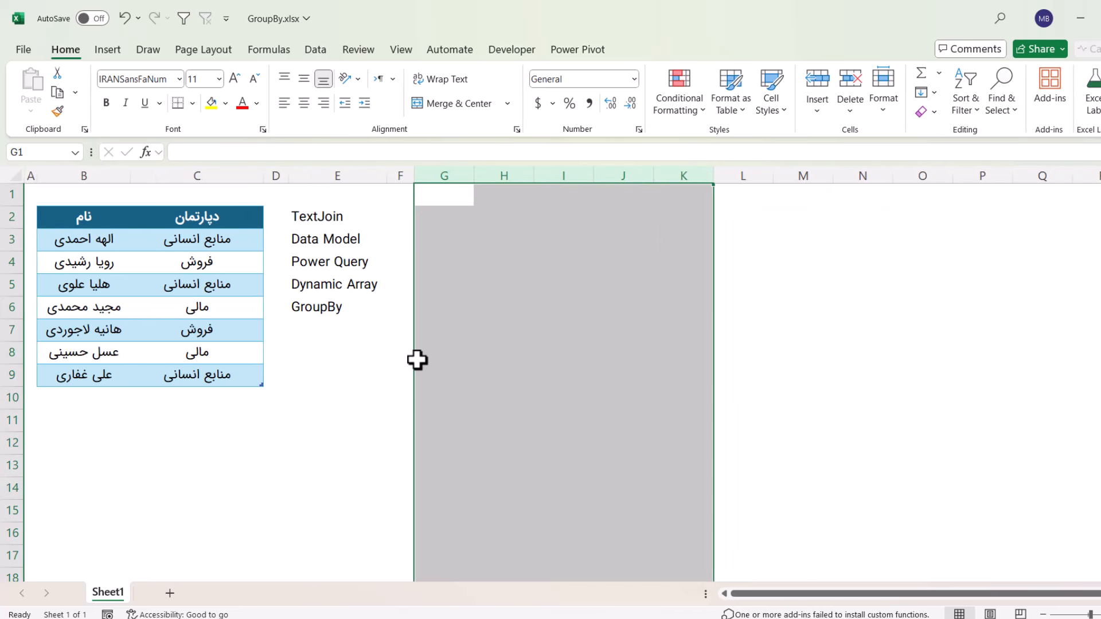
left_click(426, 219)
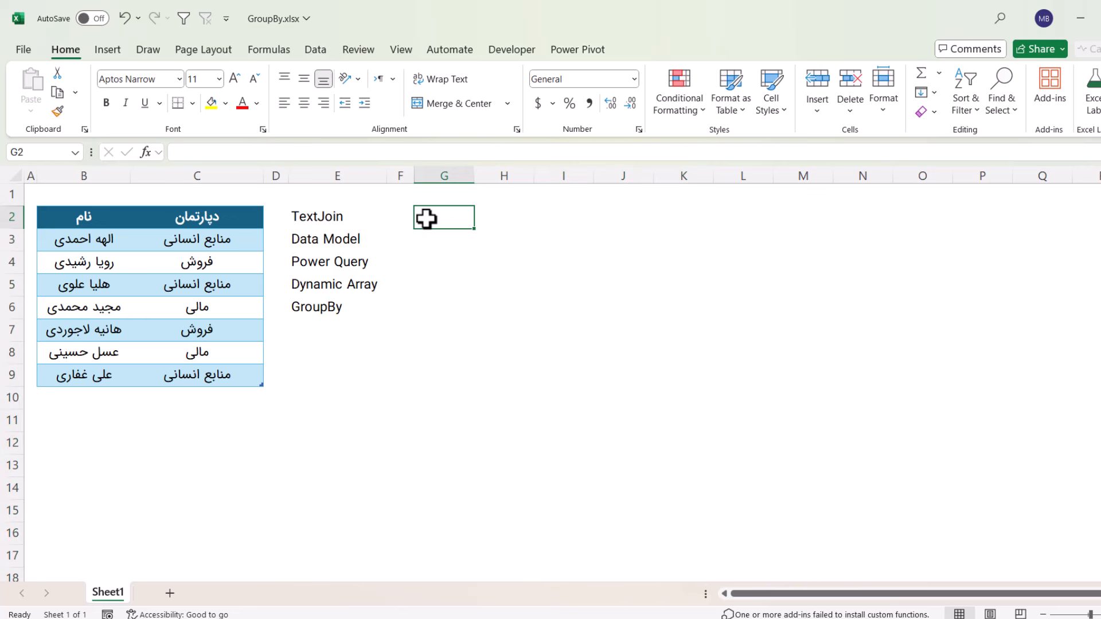
scroll(517, 219, "down", 1)
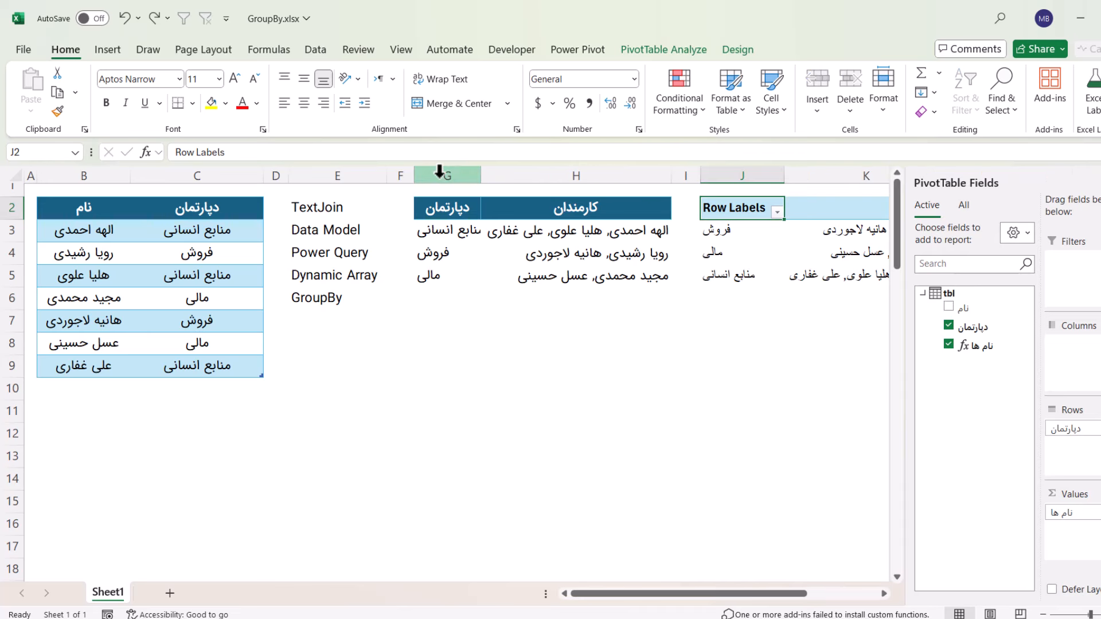
Hide columns G to K, which hold the TEXTJOIN table and the PivotTable.
left_click_drag(440, 172, 697, 194)
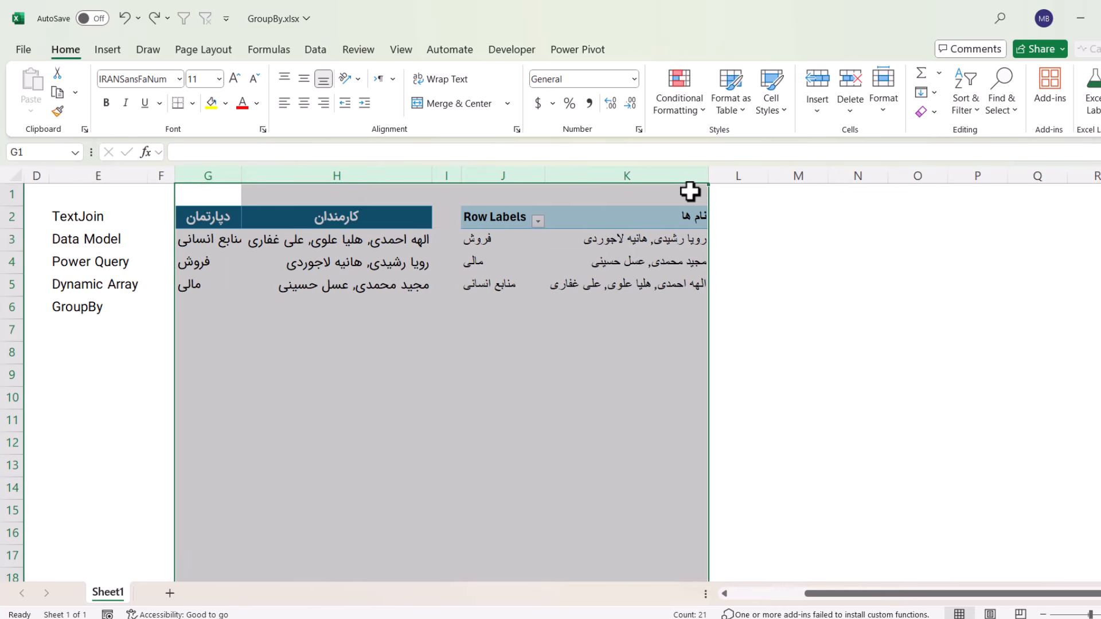
right_click(692, 175)
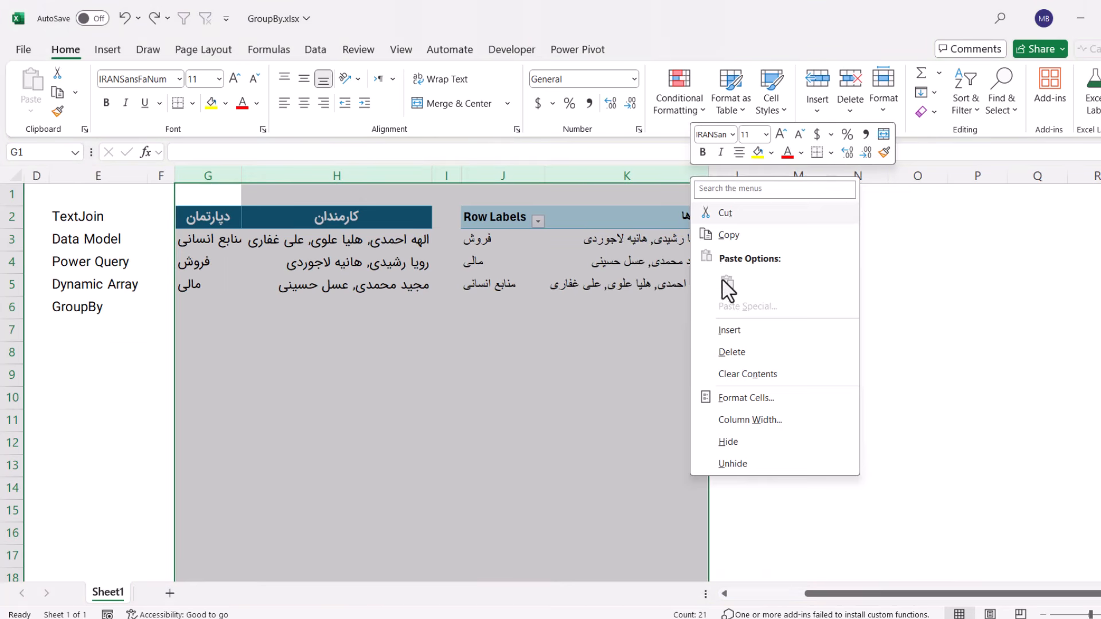
left_click(731, 442)
left_click(136, 254)
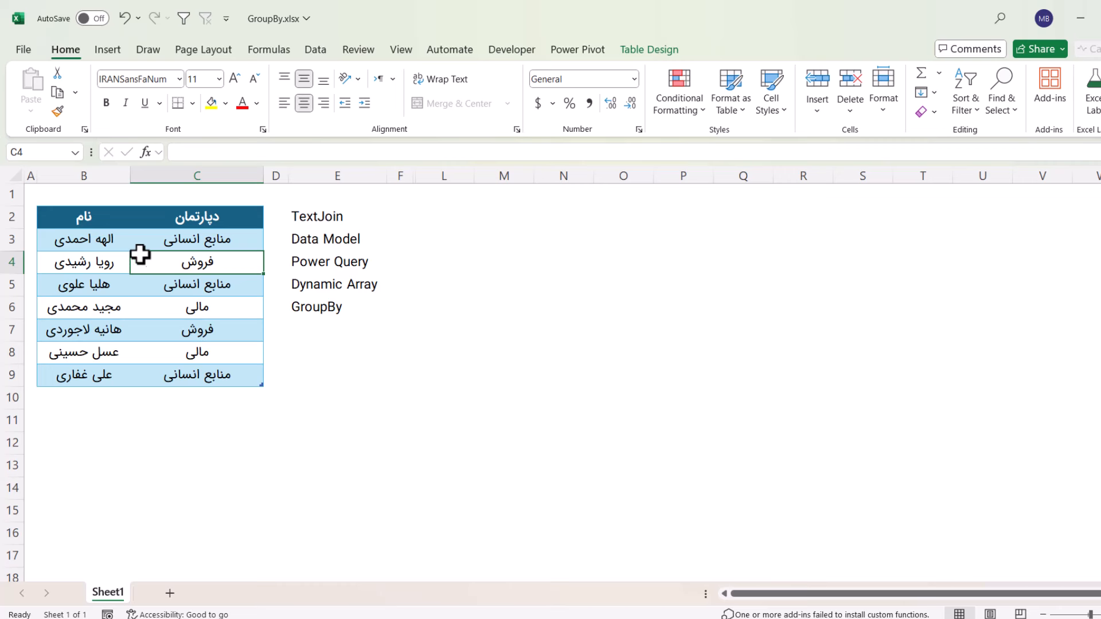
Load the source table into Power Query and set up a basic Group By on دپارتمان with a new column named کارمندان.
left_click(315, 49)
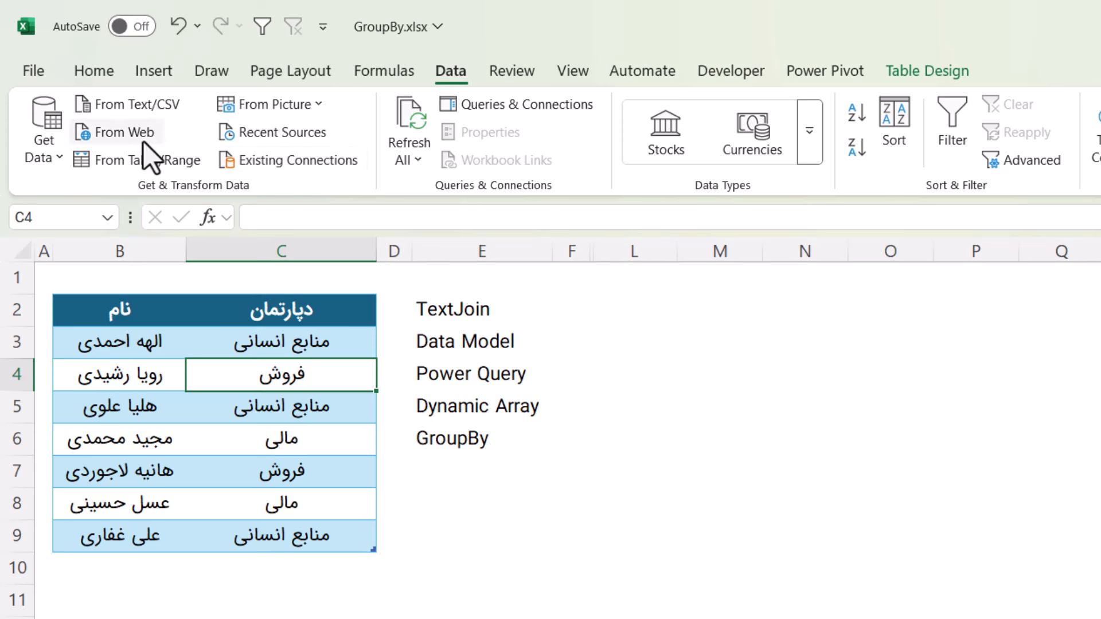
left_click(109, 168)
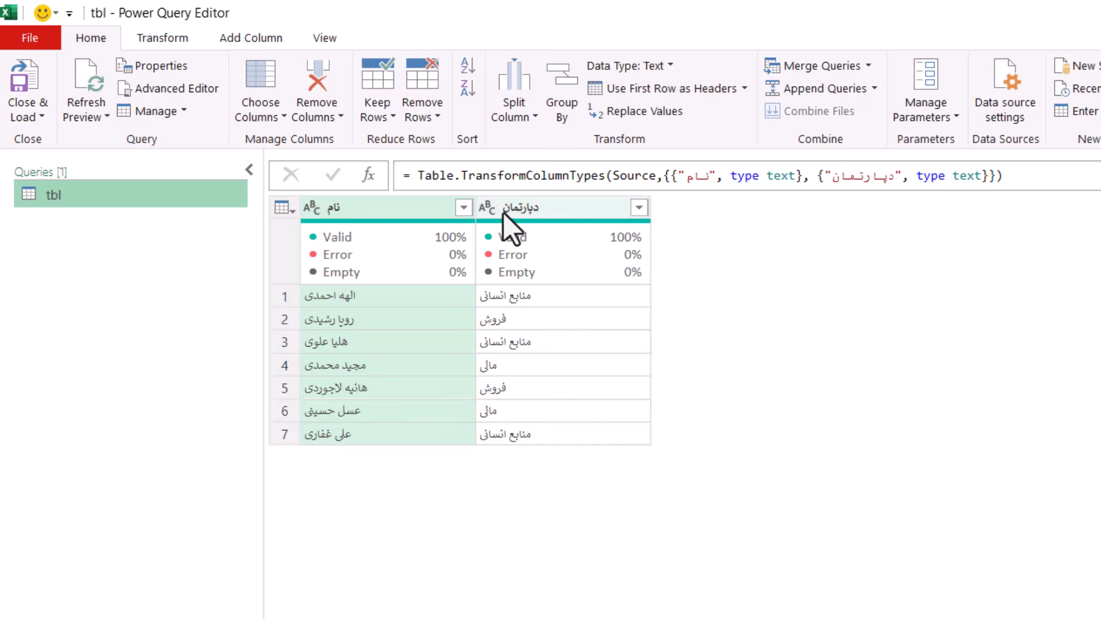
left_click(512, 211)
right_click(514, 213)
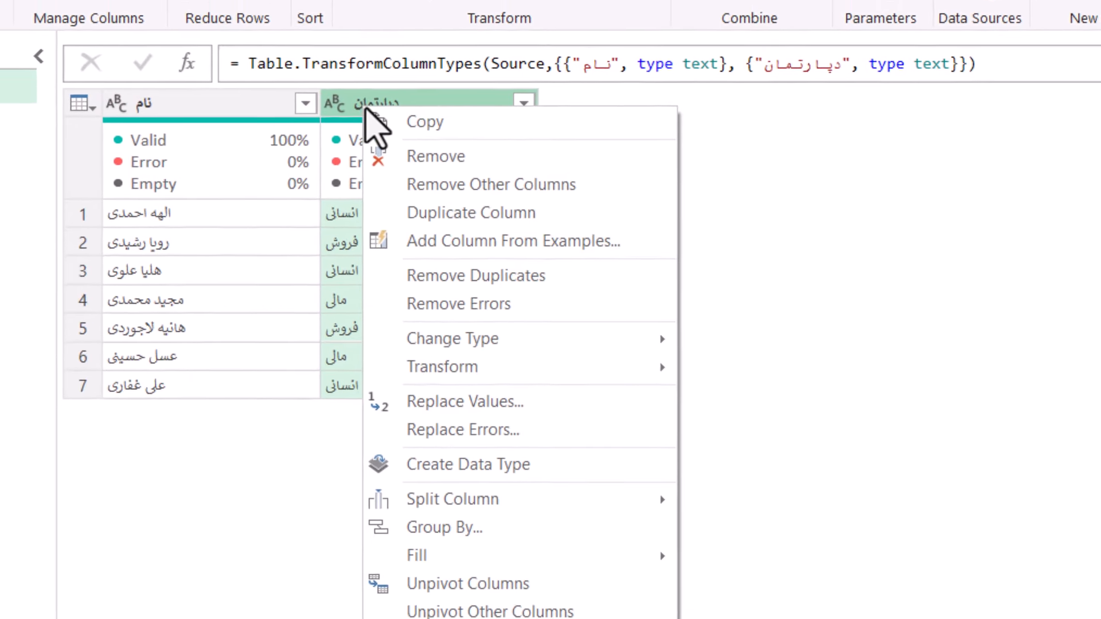
left_click(431, 527)
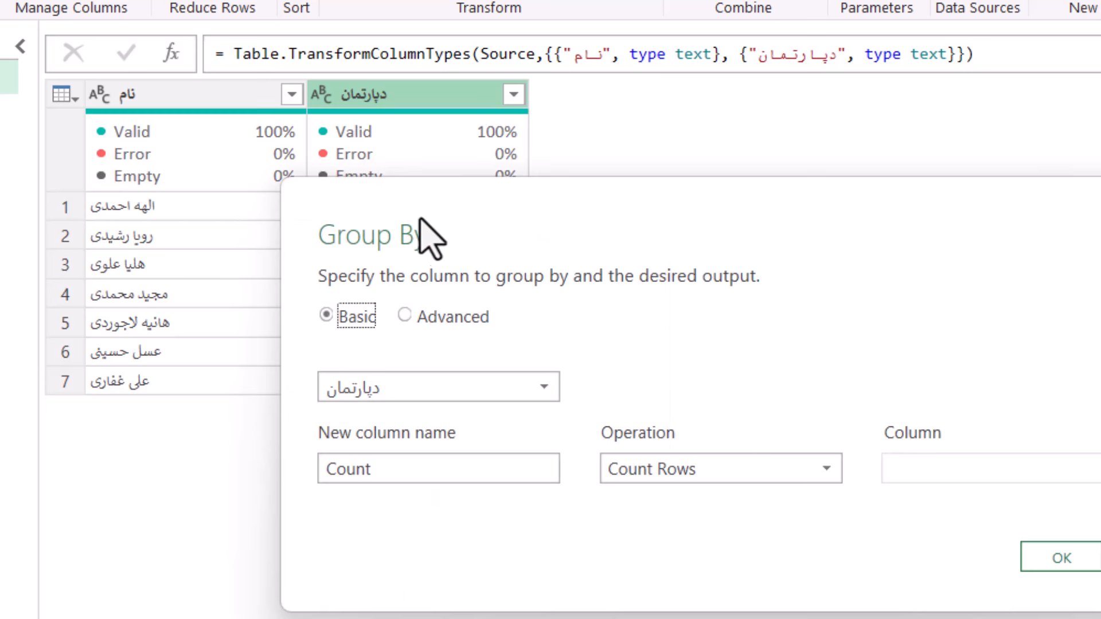
left_click_drag(415, 215, 193, 197)
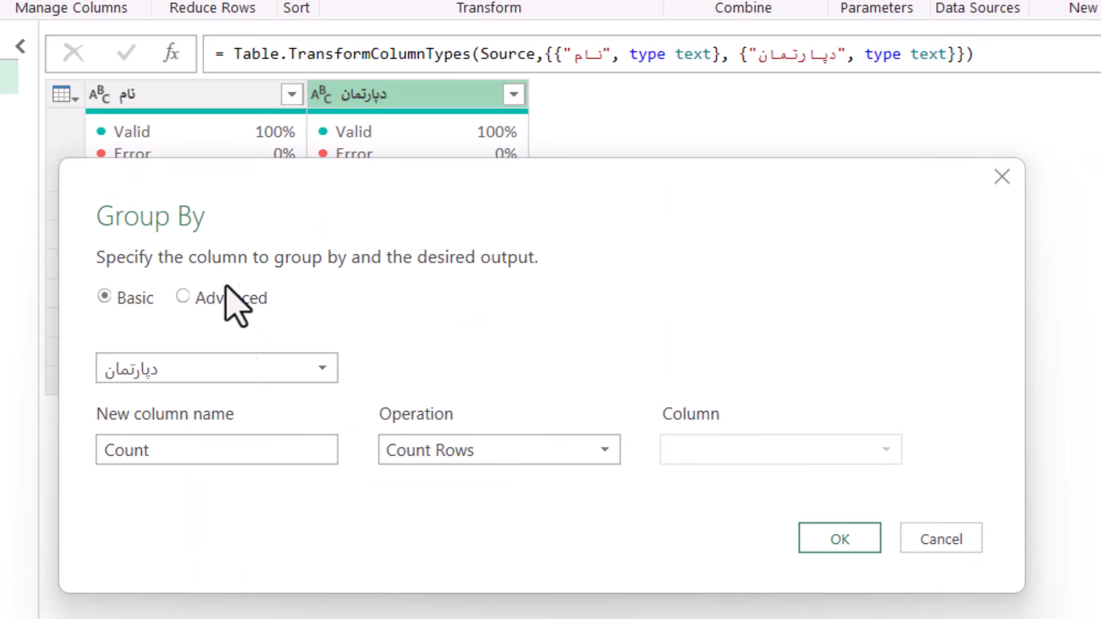
left_click(181, 453)
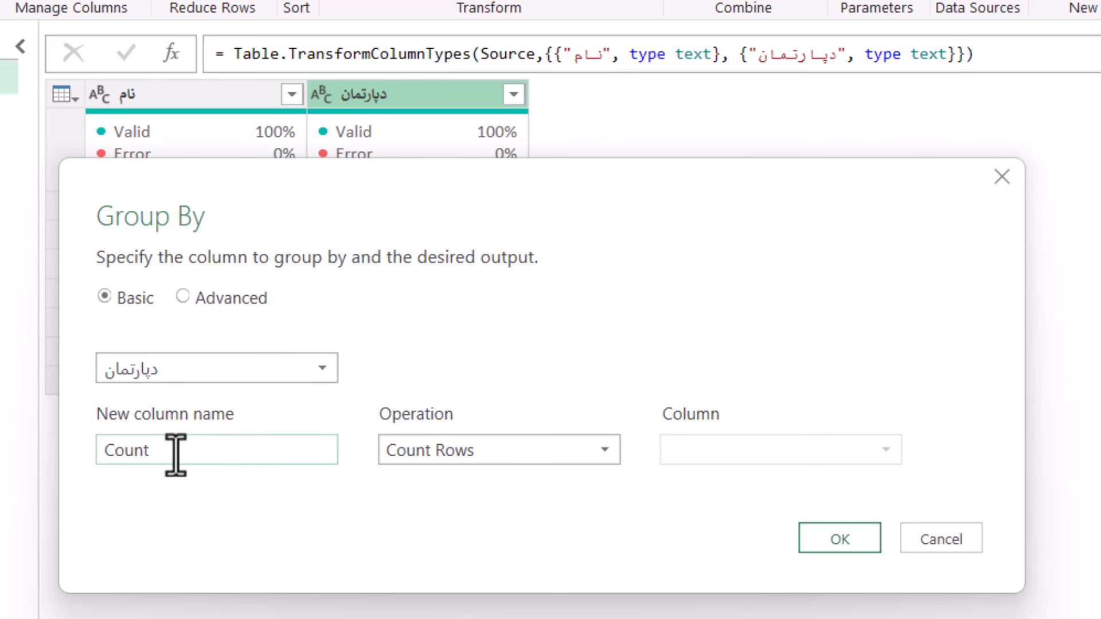
left_click_drag(181, 453, 8, 454)
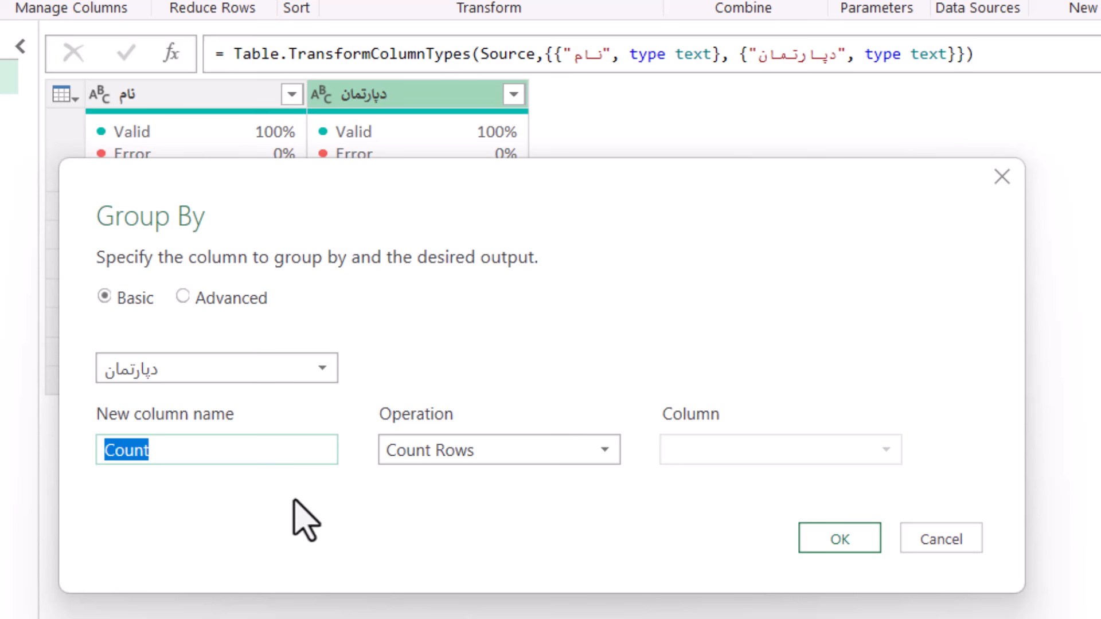
type("کارمندان")
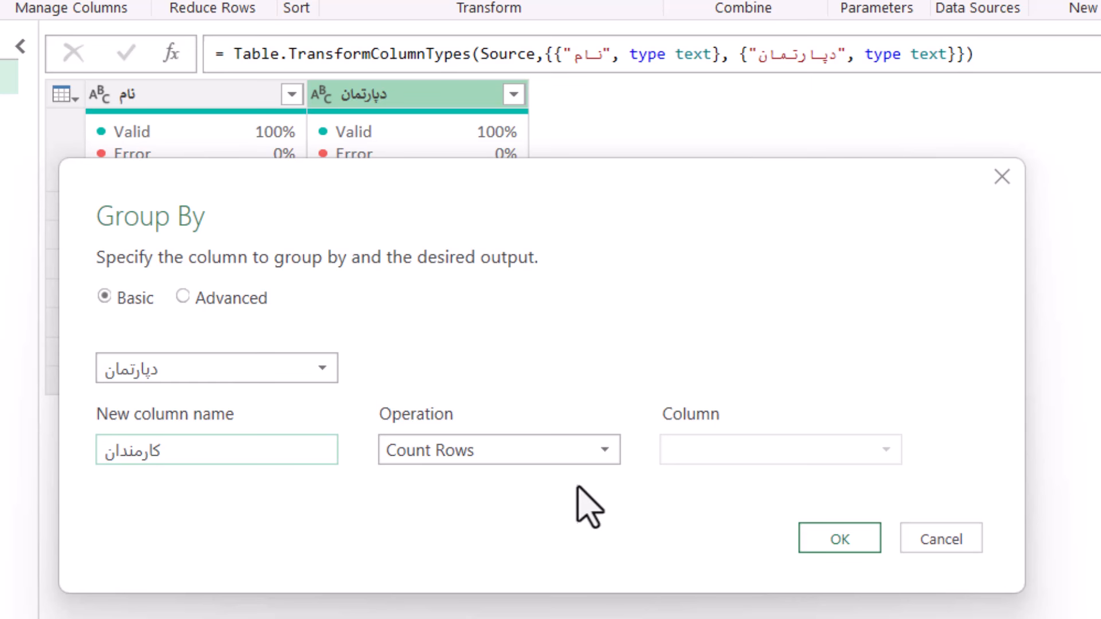
Set the grouping operation to Sum on the نام column and apply the grouping.
left_click(498, 456)
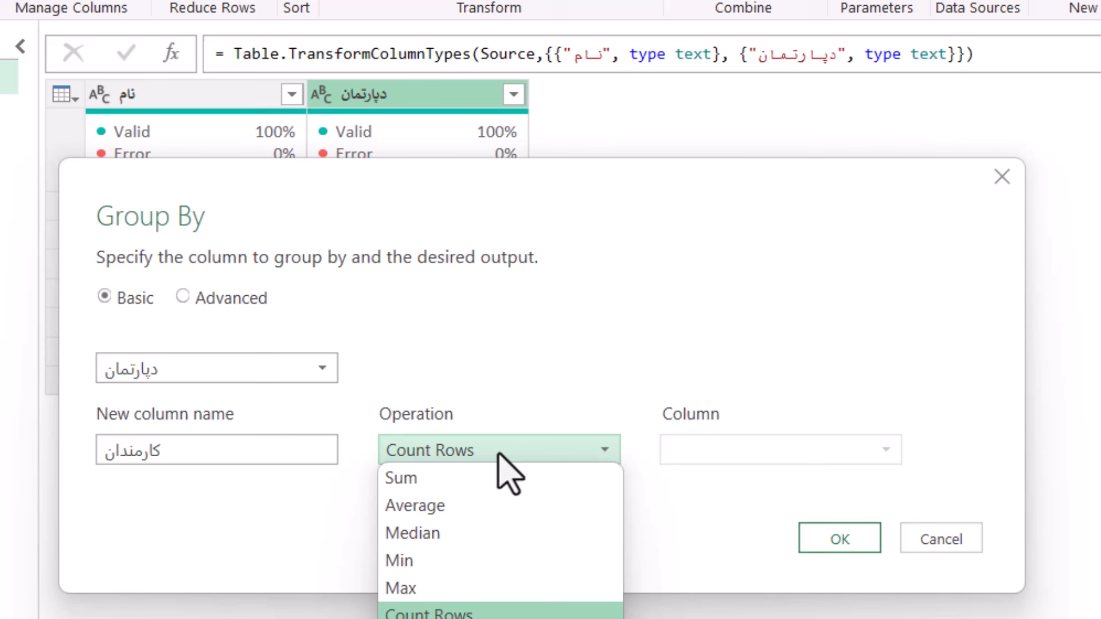
left_click(405, 488)
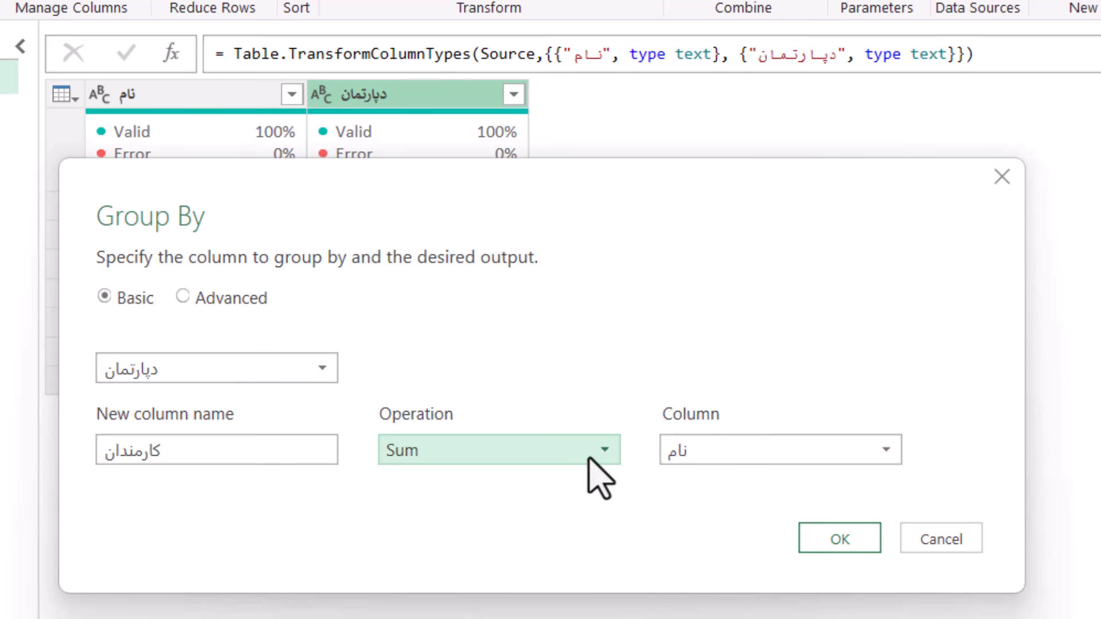
left_click(494, 458)
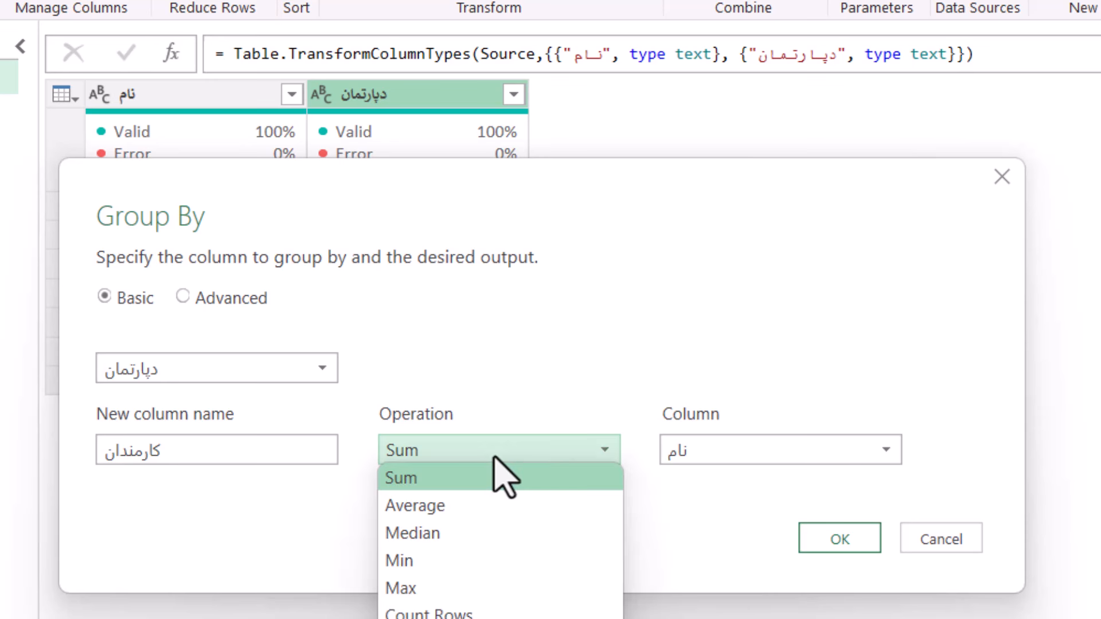
left_click(582, 456)
left_click(545, 453)
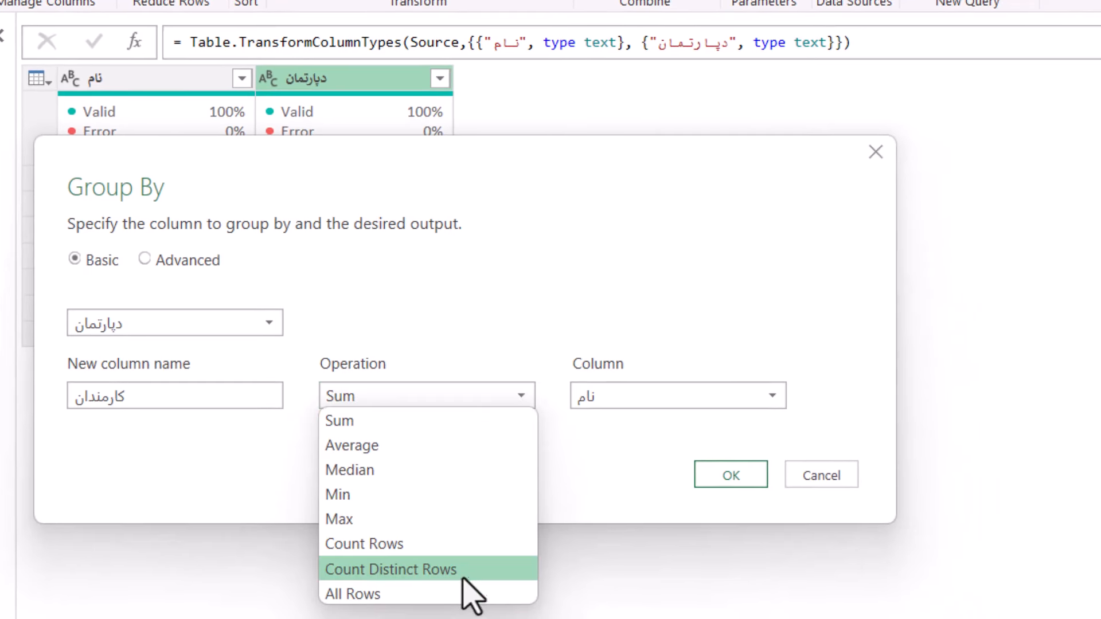
left_click(545, 386)
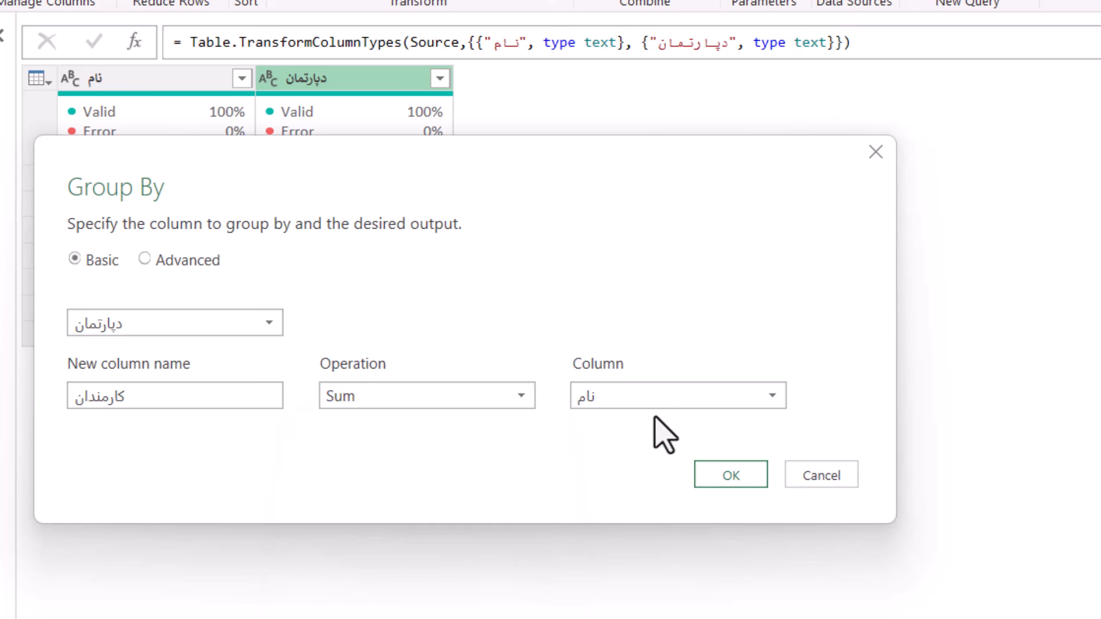
left_click(711, 474)
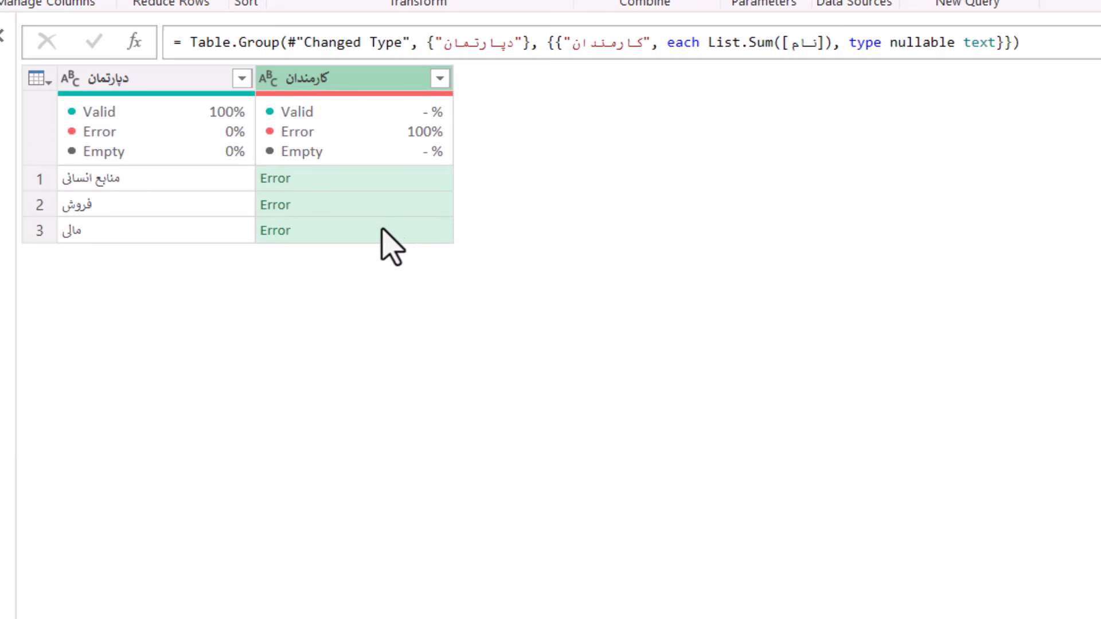
Replace List.Sum with Text.Combine in the Table.Group formula and add ", " as the delimiter for the نام values.
left_click(734, 41)
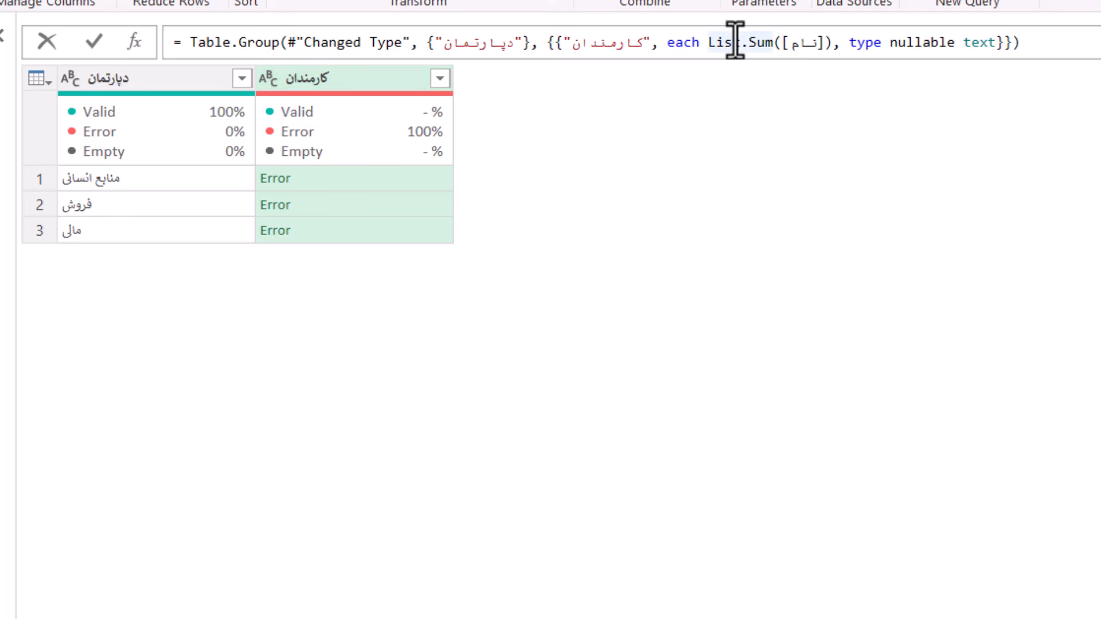
left_click_drag(707, 42, 772, 44)
key("BackSpace")
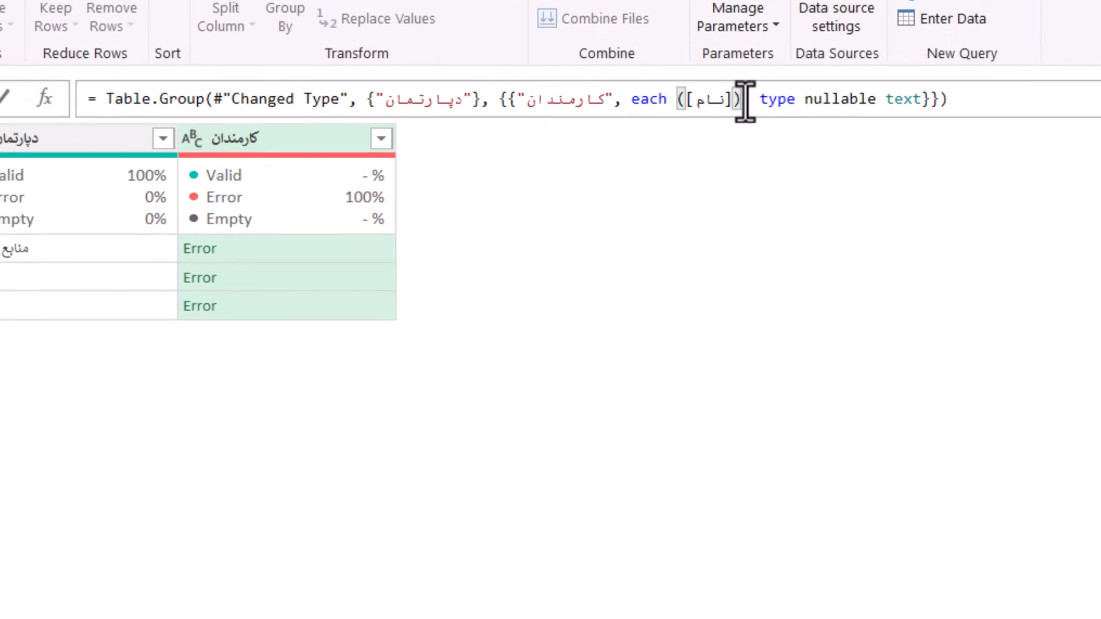
type("Tex")
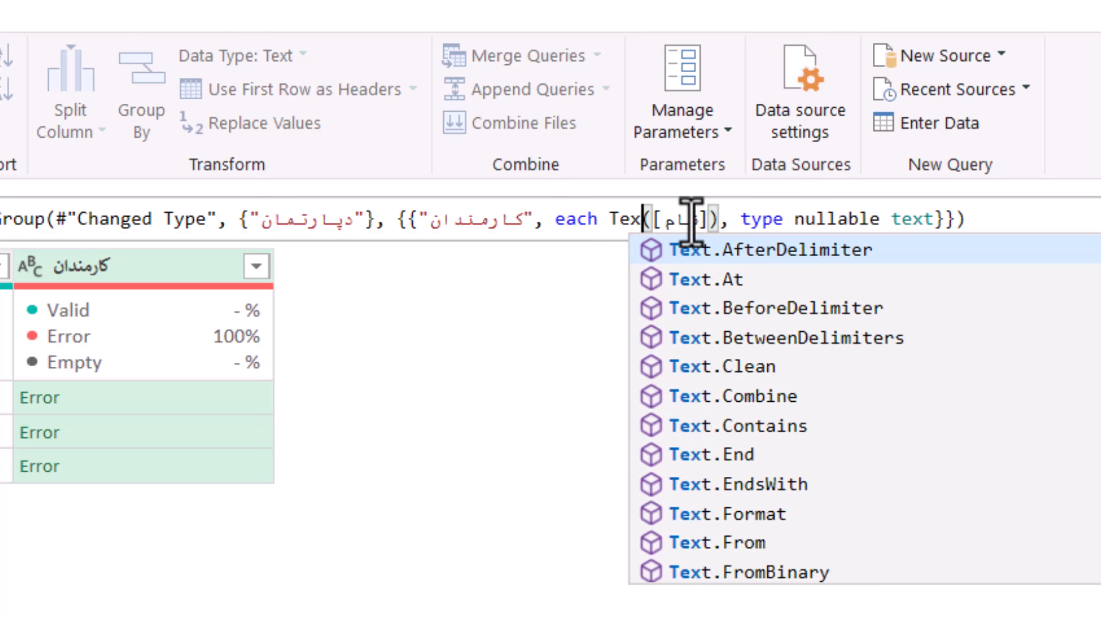
type("t.Combine")
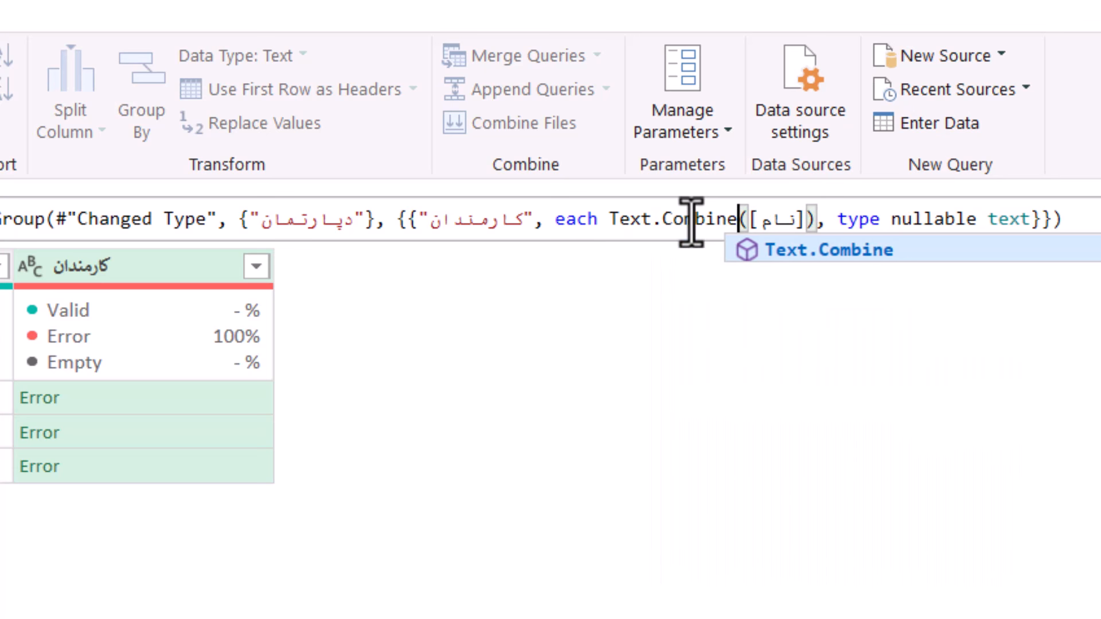
left_click(802, 221)
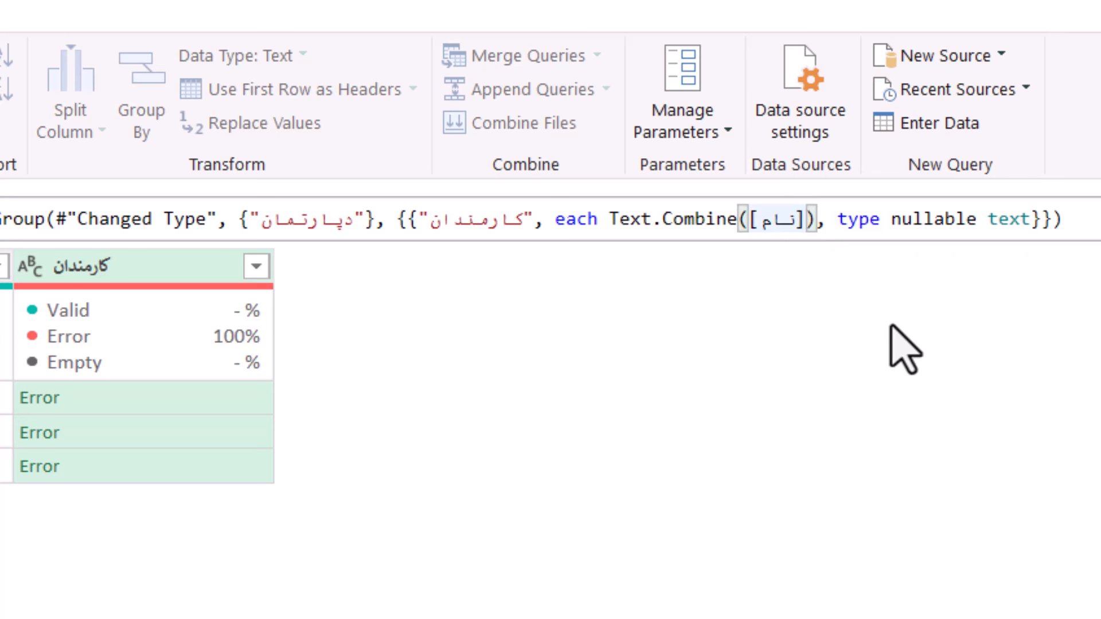
type(",\"")
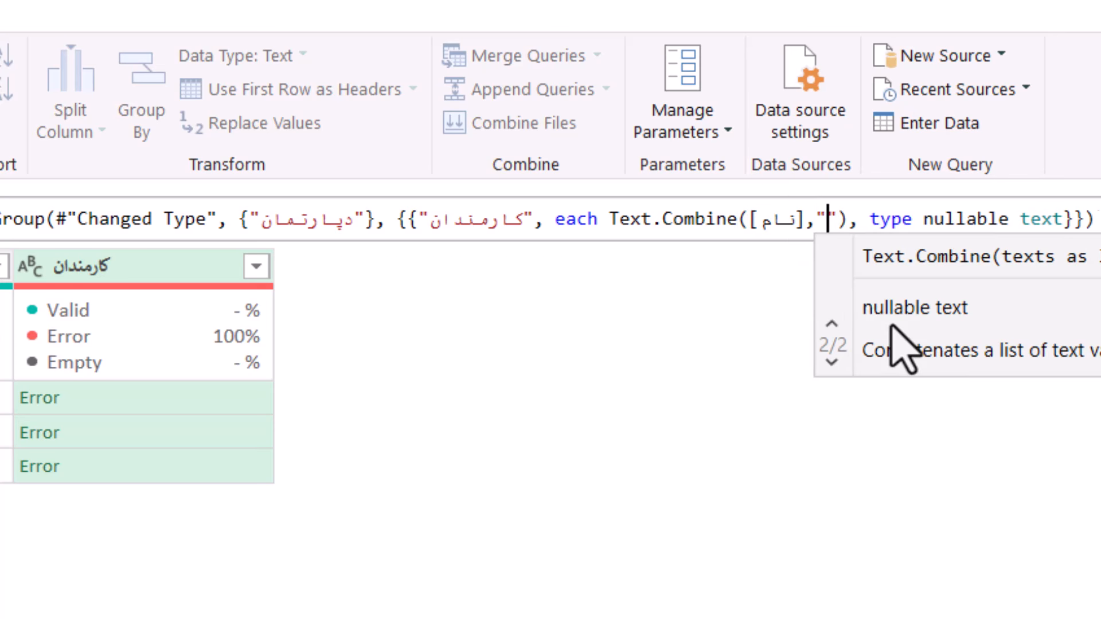
type(",")
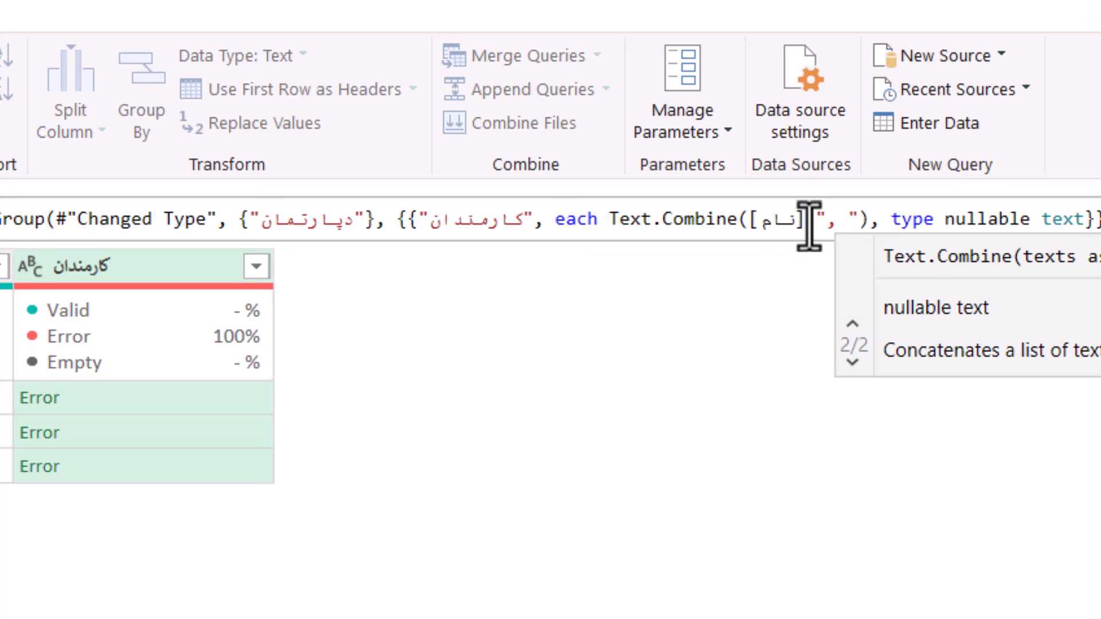
left_click(440, 421)
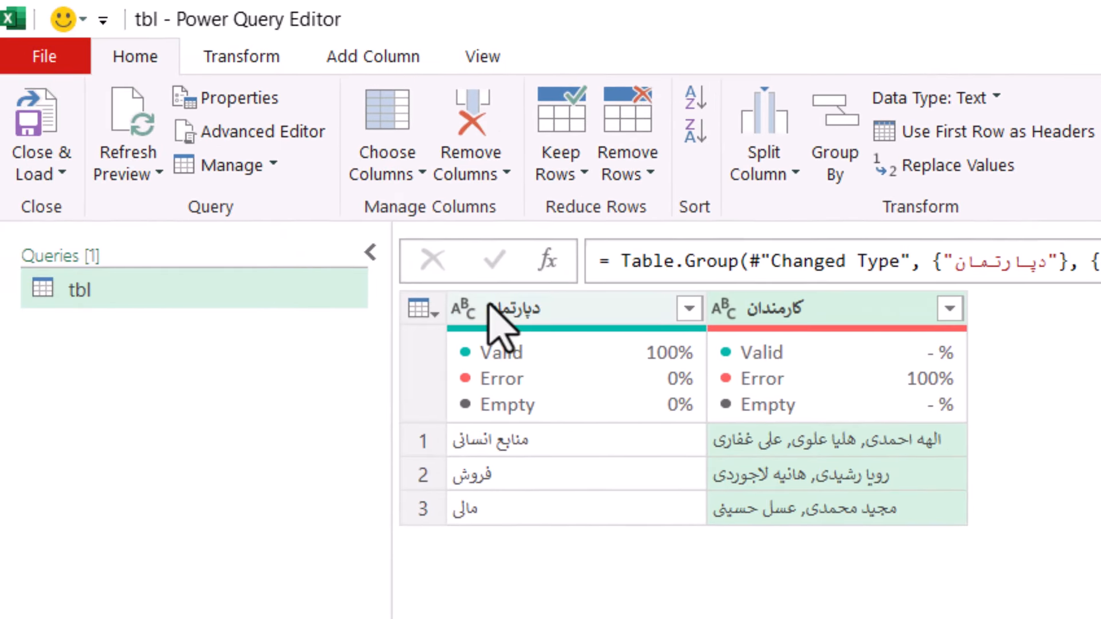
Close the query and load its result as a table on the existing worksheet at cell L2.
left_click(46, 174)
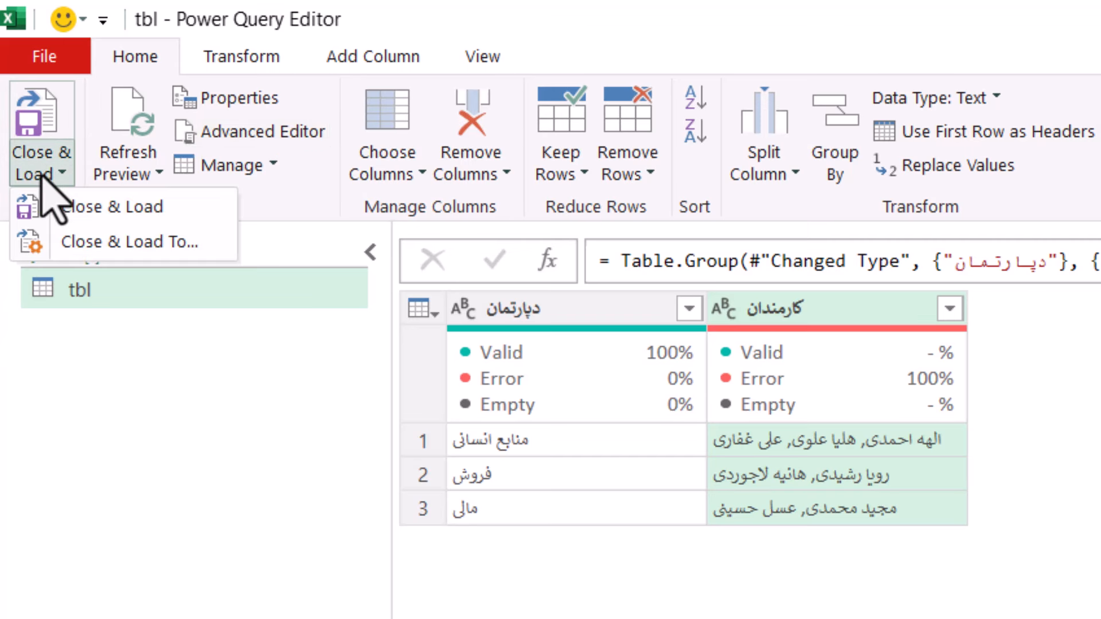
left_click(89, 246)
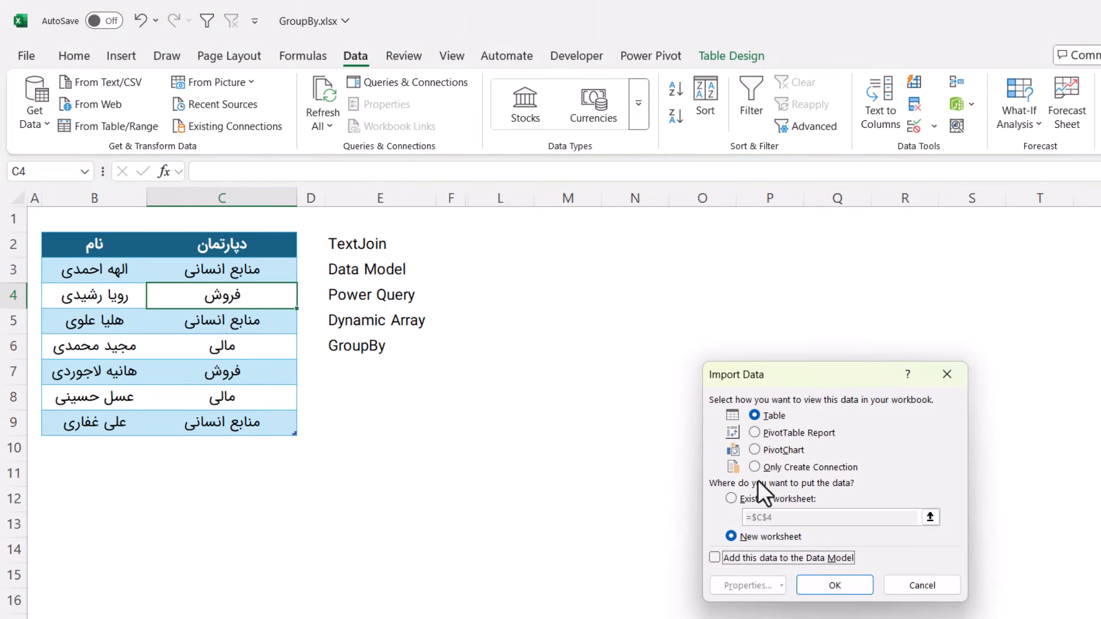
left_click(731, 499)
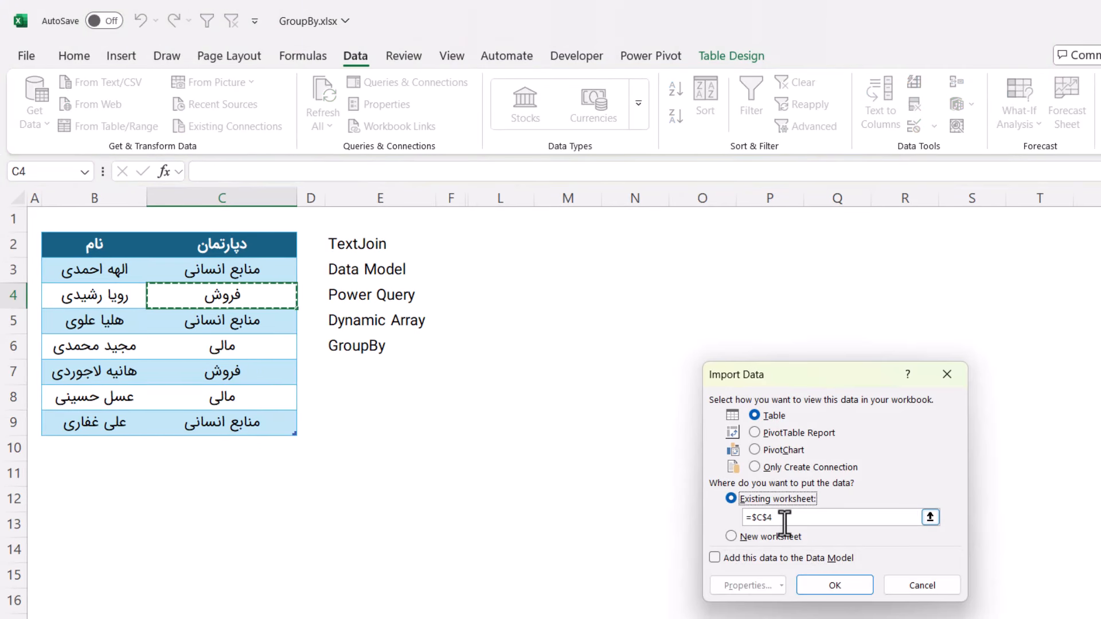
left_click(497, 244)
left_click(820, 579)
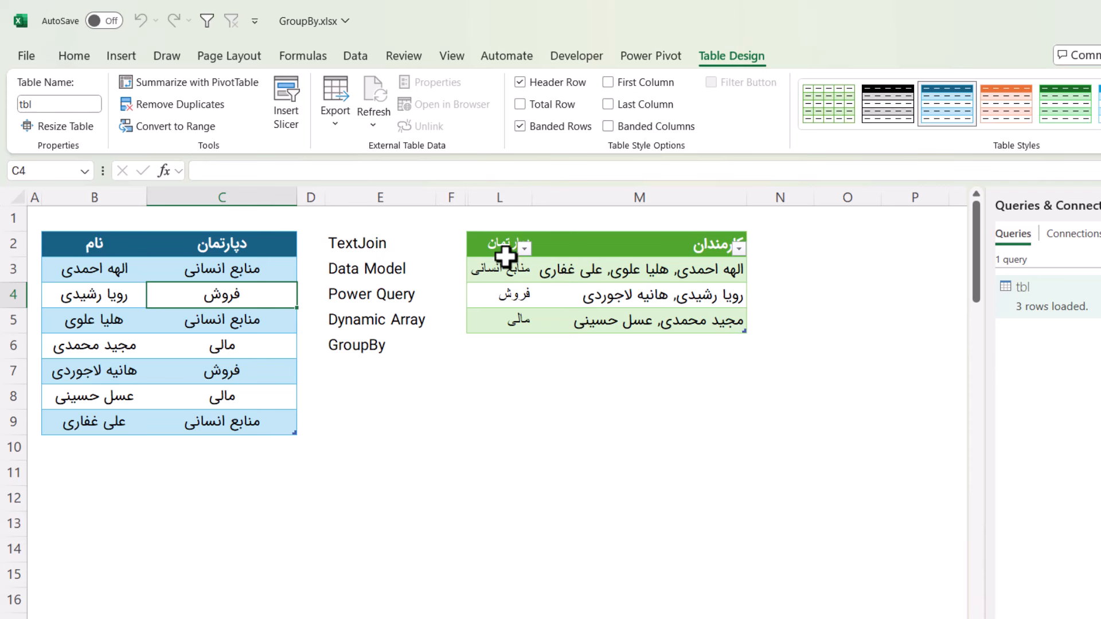
Refresh the Power Query result table and hide its columns L and M.
right_click(562, 295)
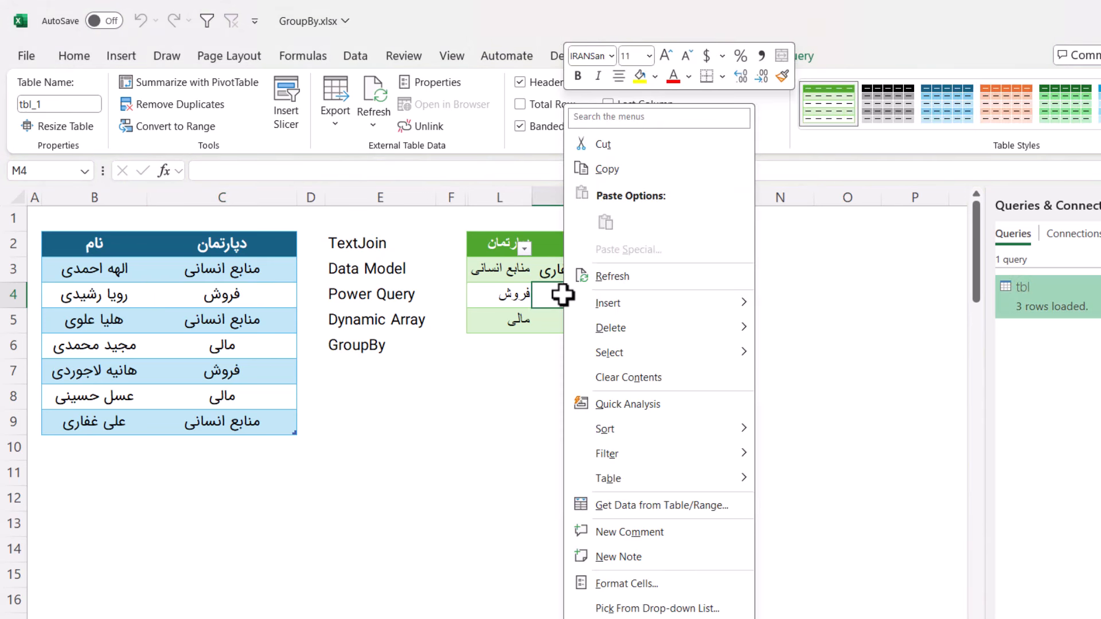
left_click(614, 278)
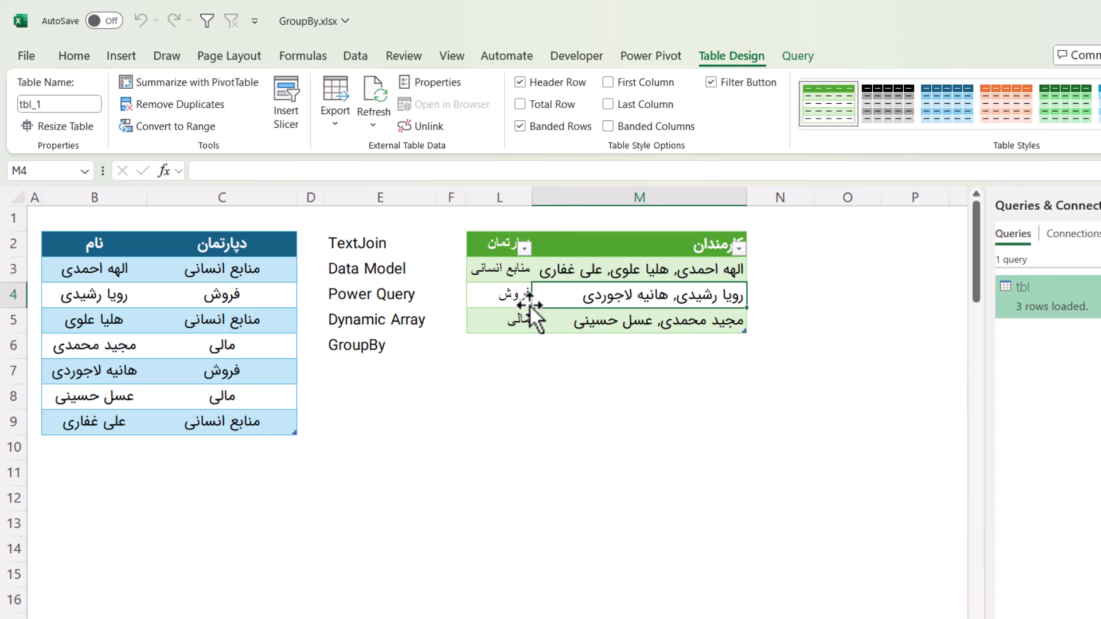
left_click_drag(503, 197, 585, 203)
right_click(586, 197)
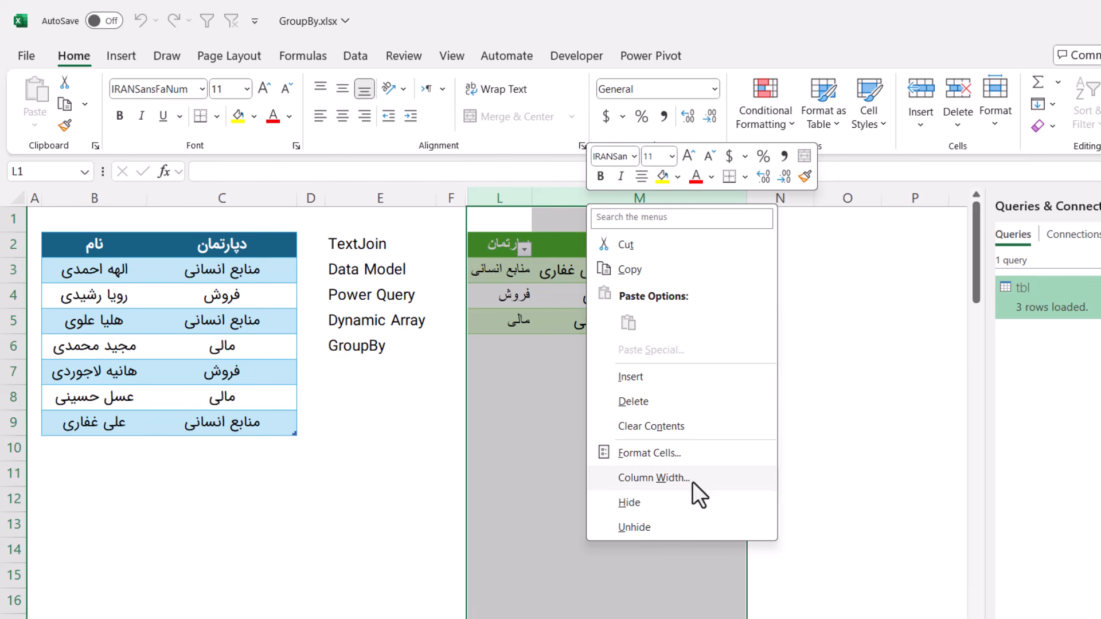
left_click(652, 501)
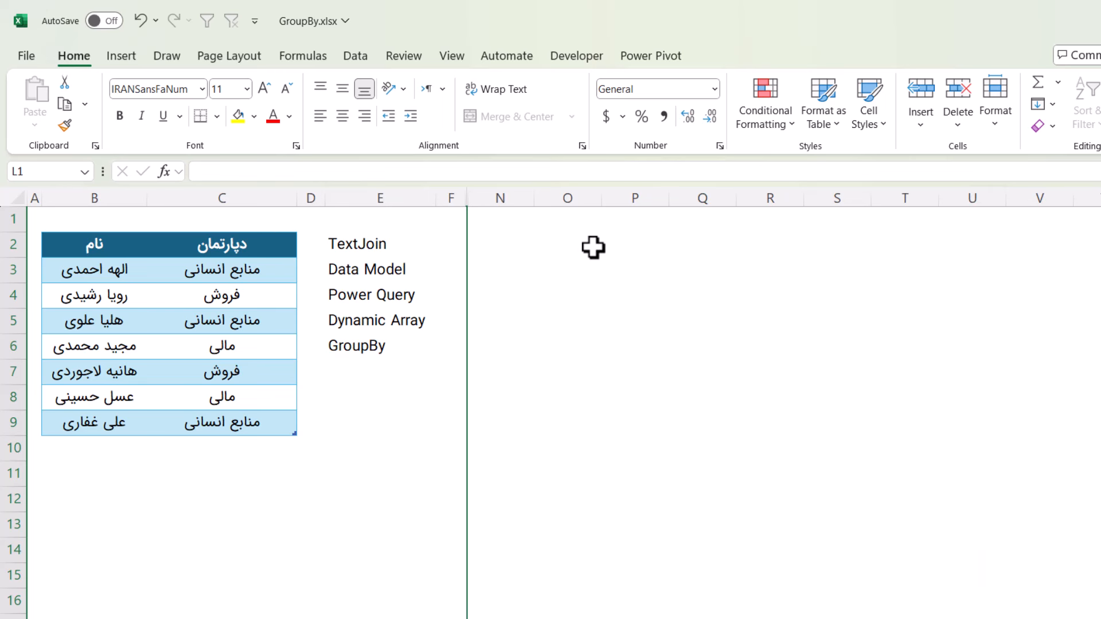
Enter =UNIQUE(tbl[دپارتمان]) in cell N2 and undo the automatic table formatting so the department list spills.
left_click(523, 251)
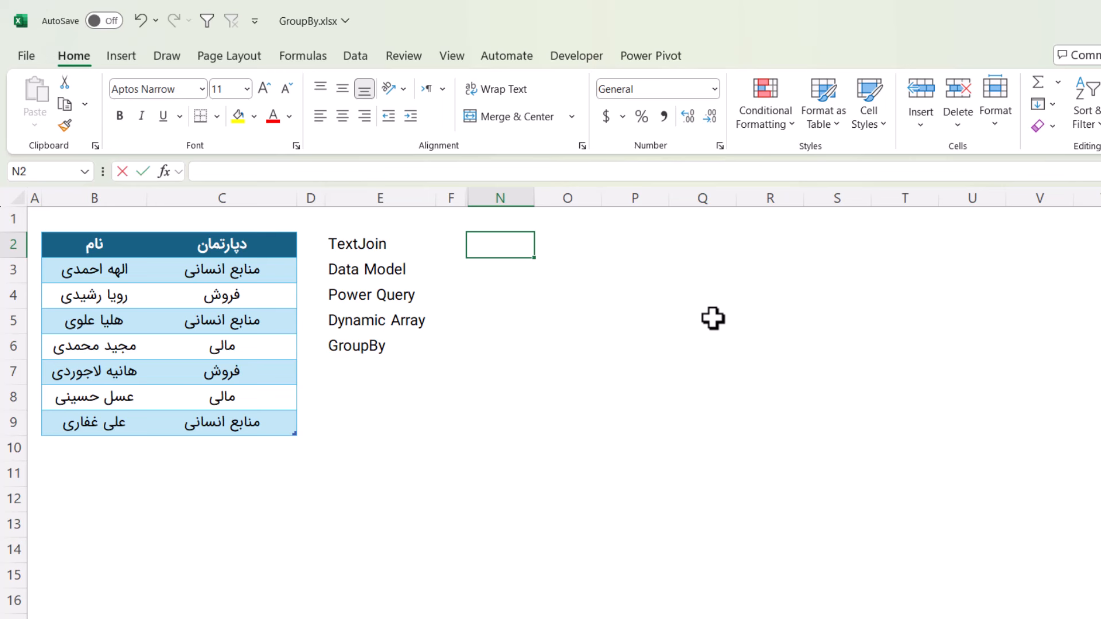
type("=uniq")
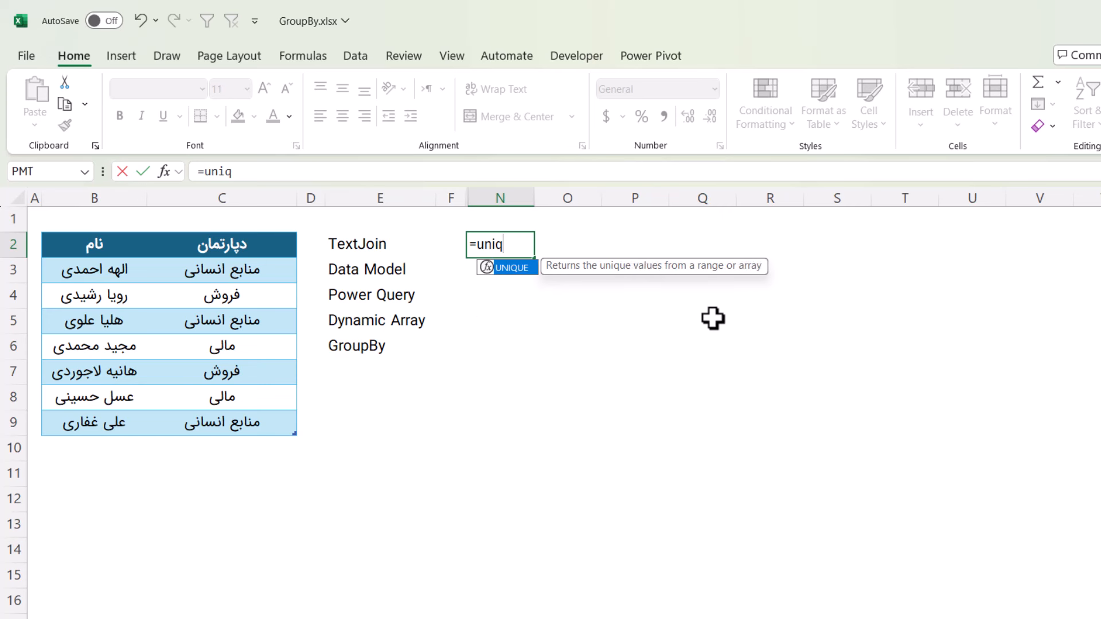
key("Tab")
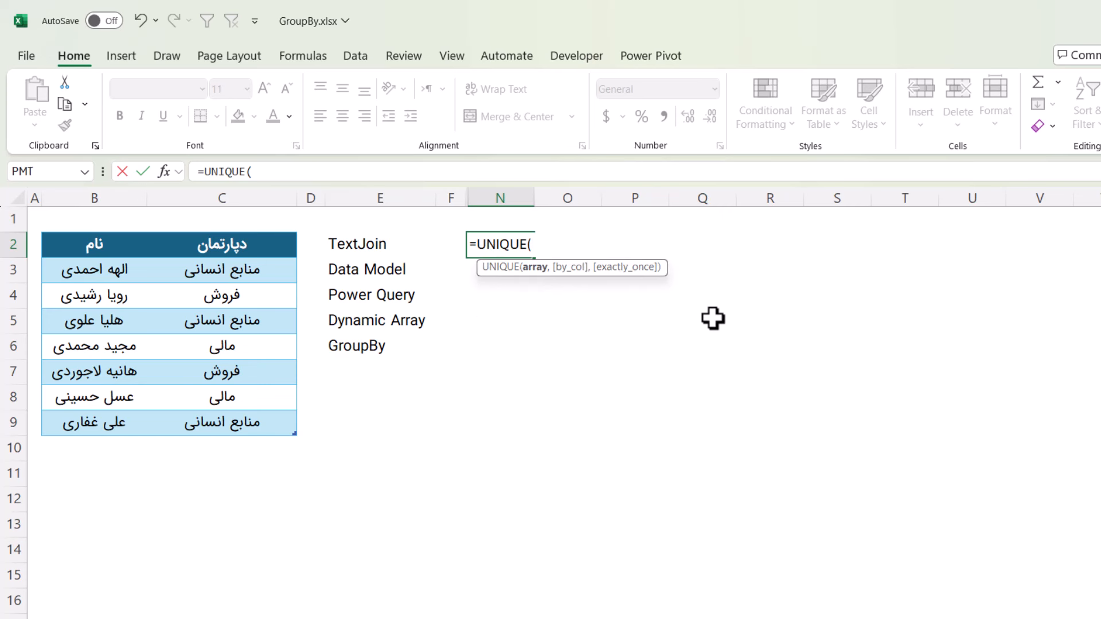
left_click(283, 307)
key("ctrl+space")
key("Return")
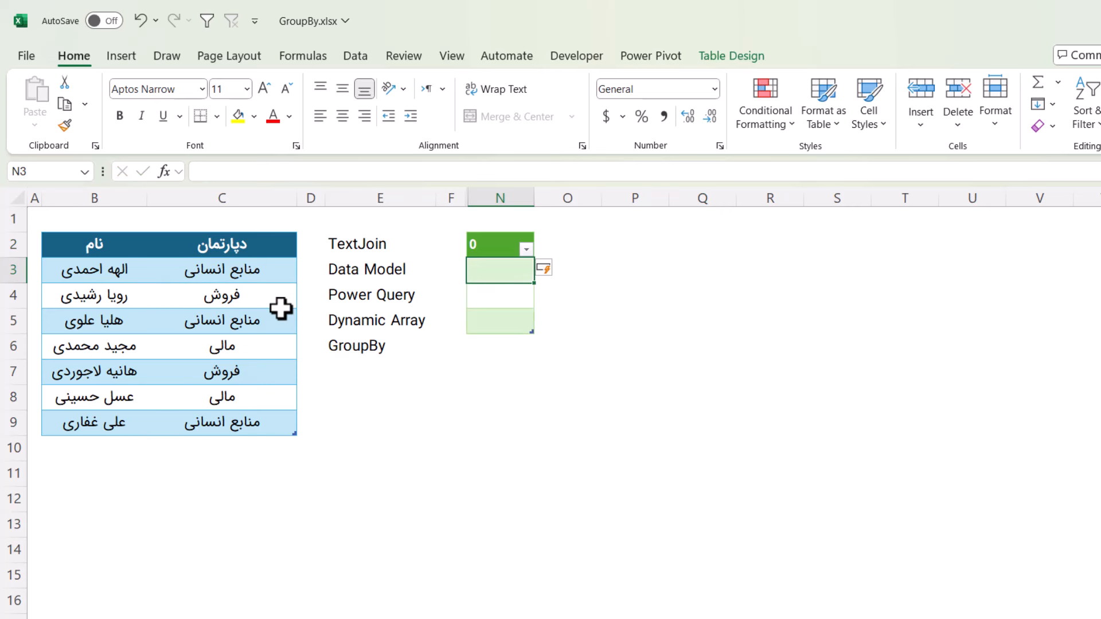
key("ctrl+z")
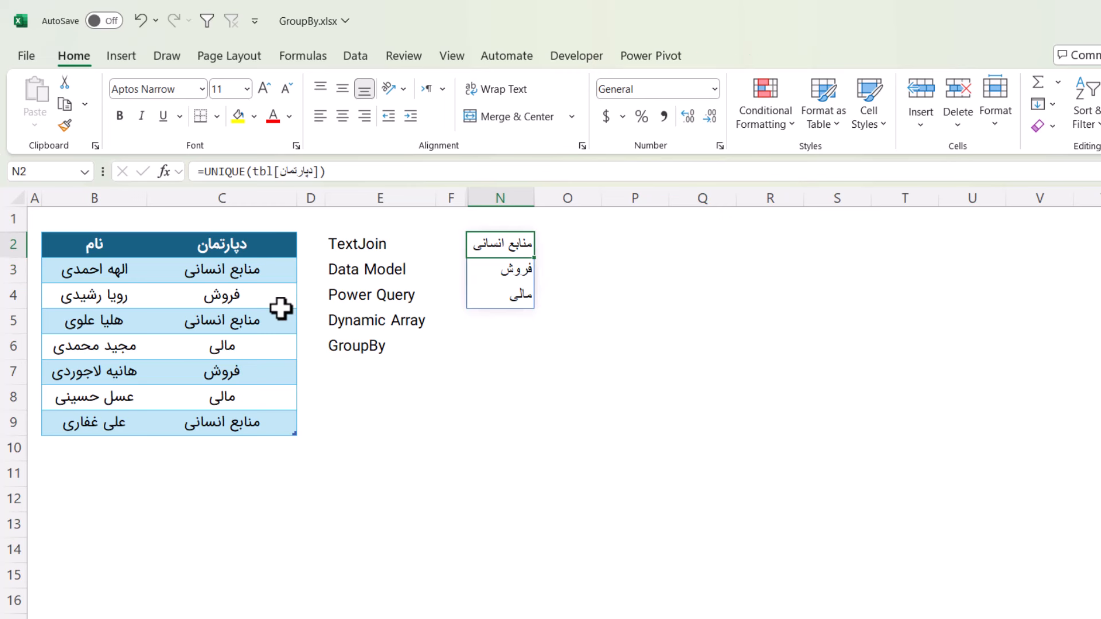
Insert a narrow blank column before the department list and move the UNIQUE formula down to cell O3.
left_click(480, 198)
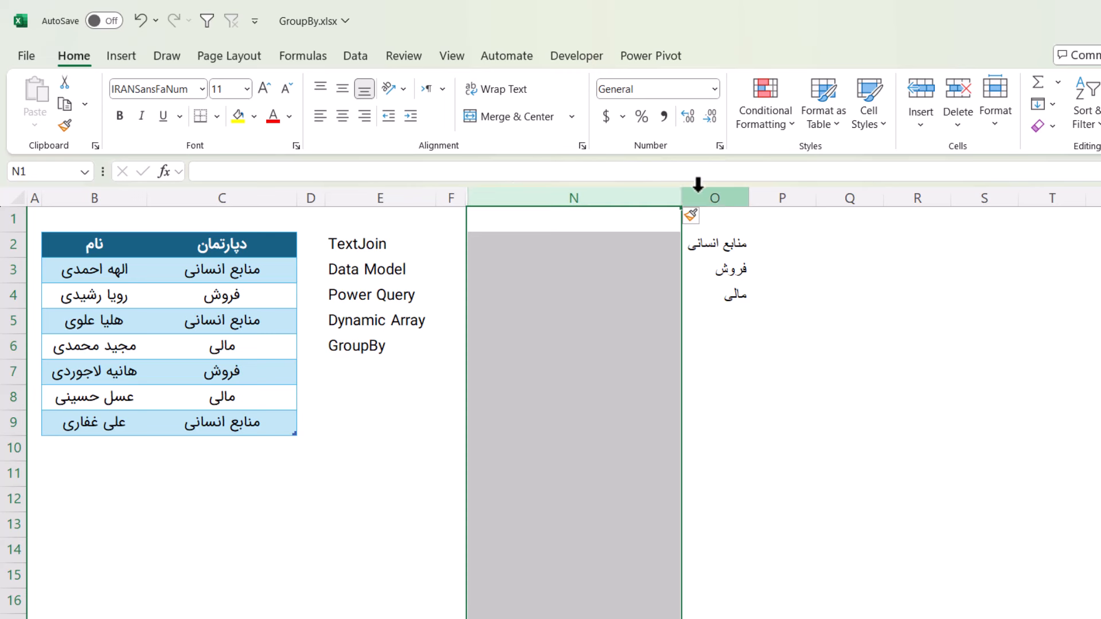
left_click_drag(681, 198, 480, 198)
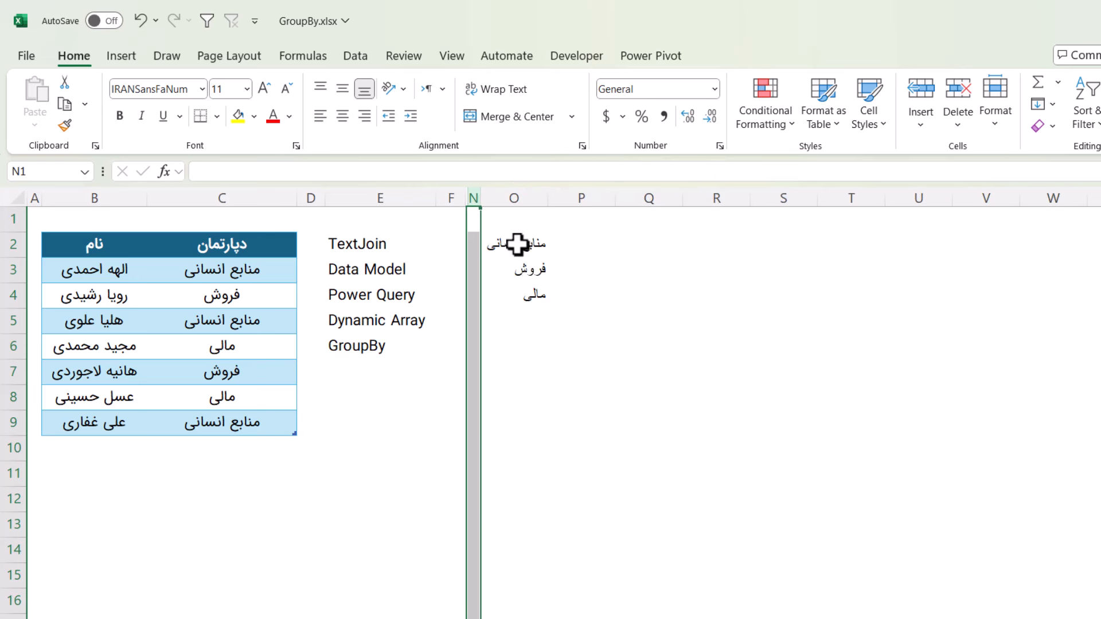
left_click(521, 248)
left_click_drag(521, 248, 528, 269)
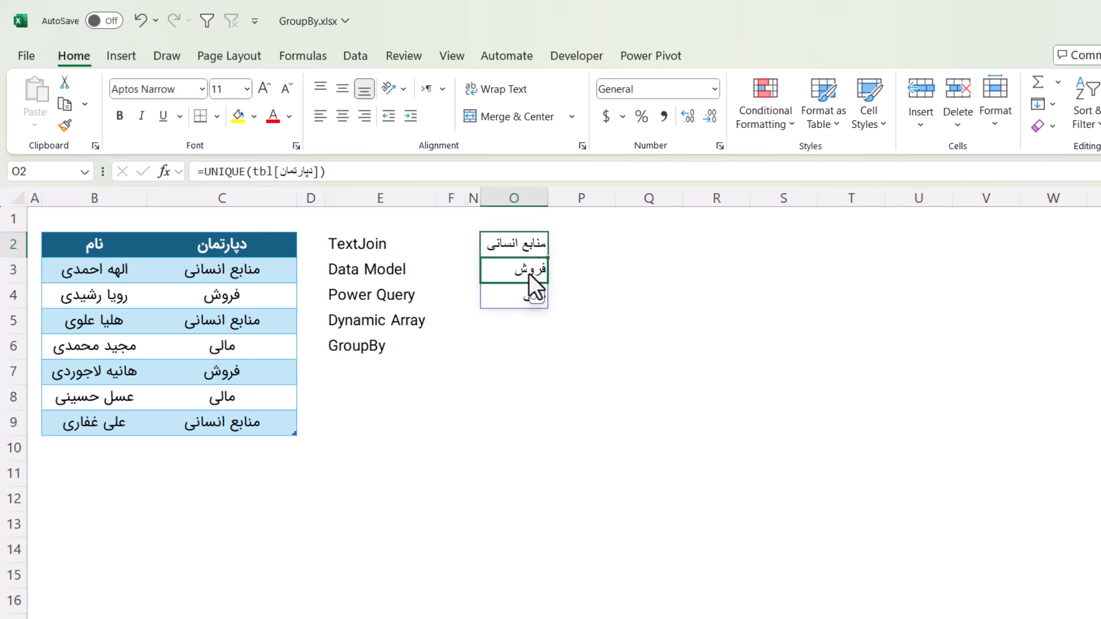
Copy the دپارتمان header from cell C2 to cell O2 above the department list.
left_click(122, 248)
left_click(228, 247)
key("ctrl+c")
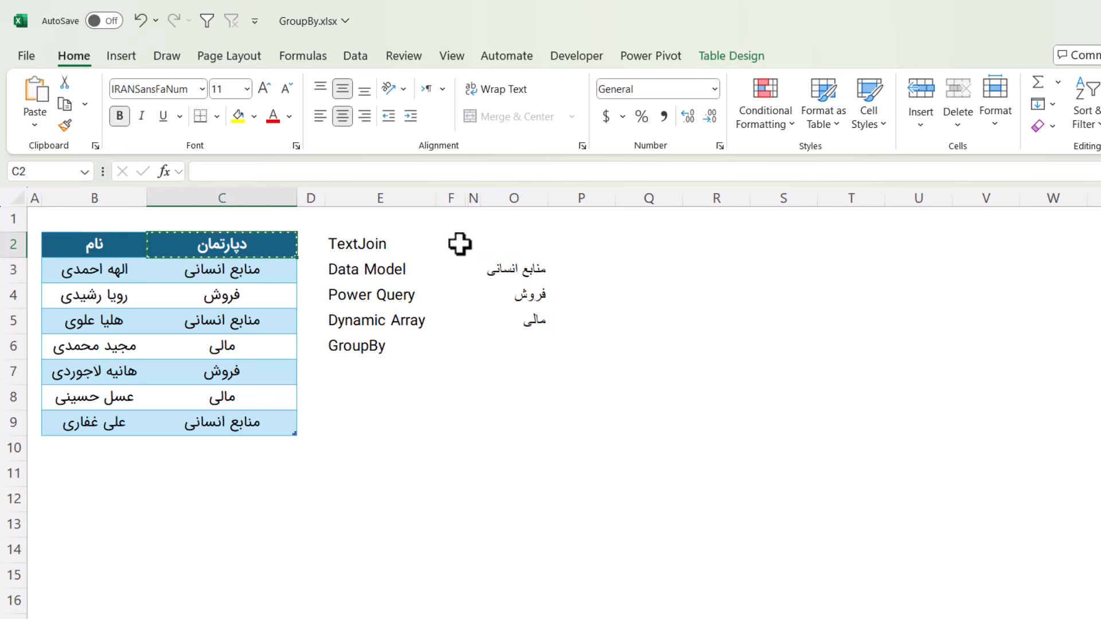
left_click(518, 241)
key("ctrl+v")
Enter the header کارمندان in cell P2 and apply the formatting of header cell O2 to it.
left_click(565, 241)
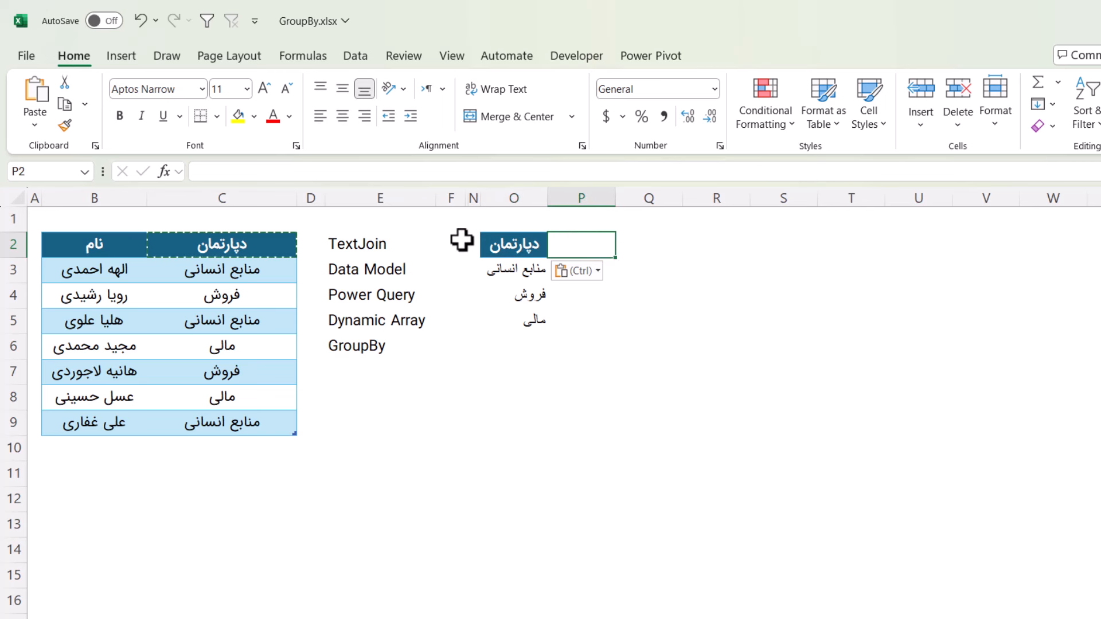
type("Jul")
key("Escape")
type("کارمن")
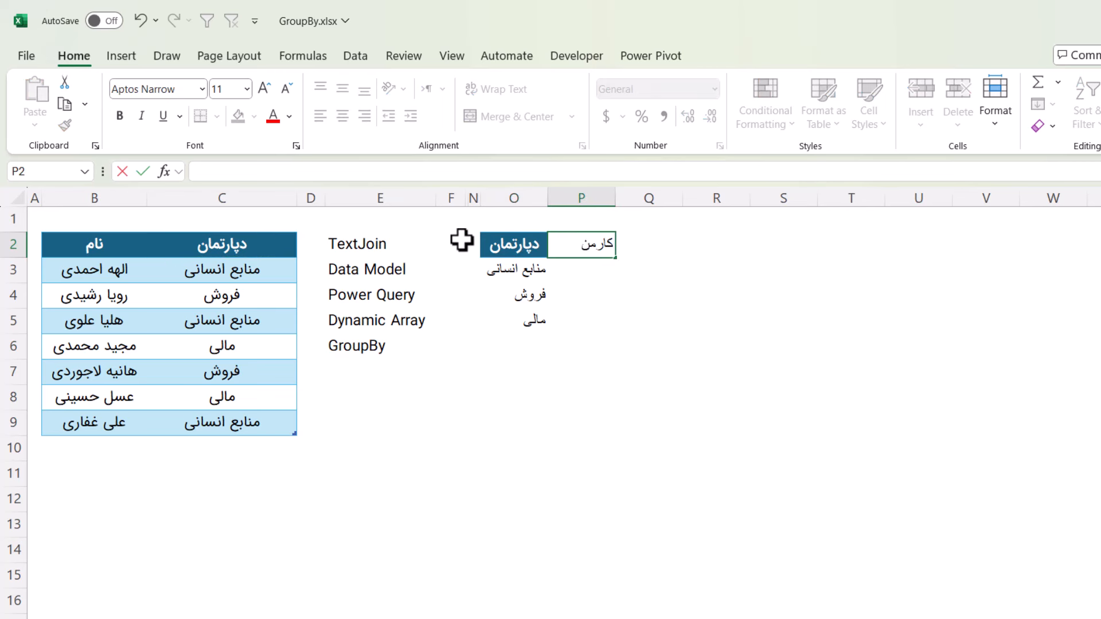
type("دان")
key("Return")
key("Up")
key("Left")
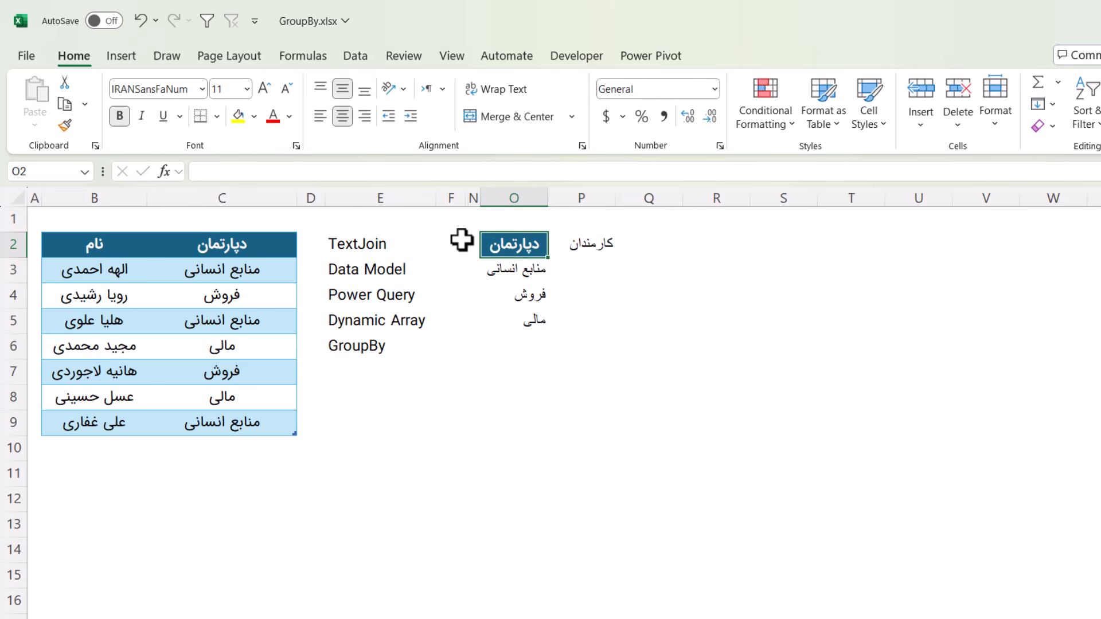
left_click(64, 125)
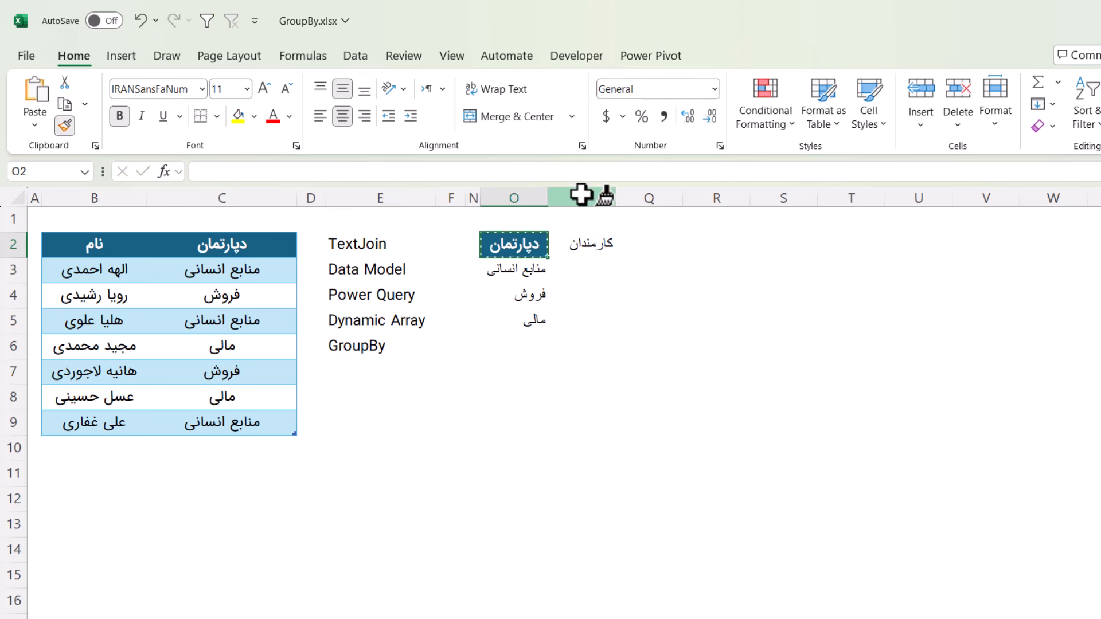
left_click(579, 241)
Enter =FILTER(tbl[نام],tbl[دپارتمان]=O3) in cell P3 to list the names of the first department.
left_click_drag(524, 267, 535, 319)
left_click(568, 274)
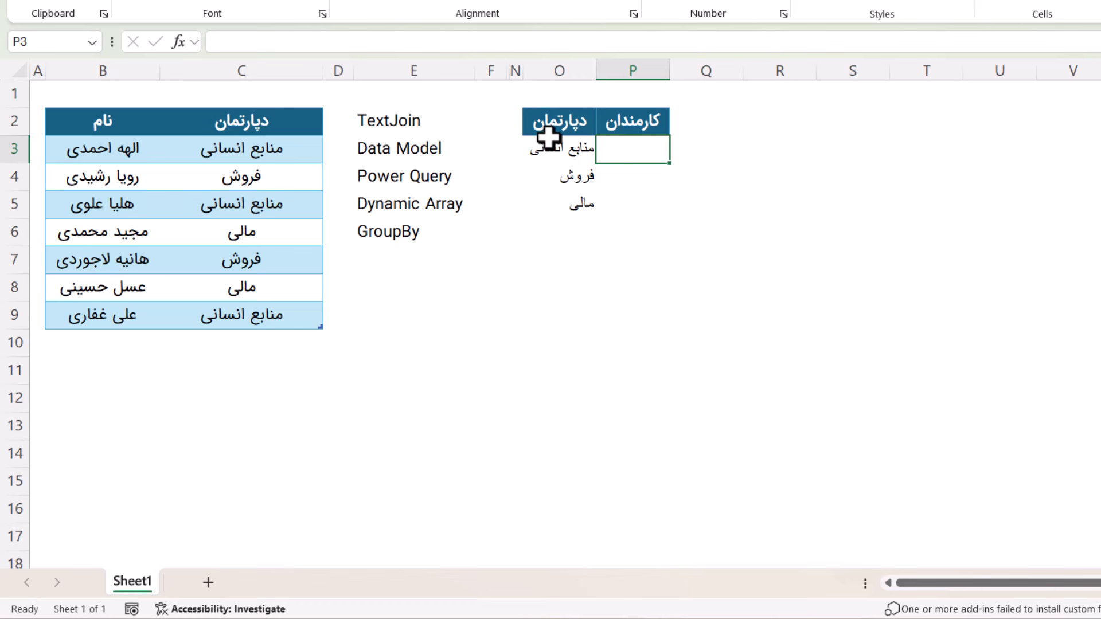
type("=")
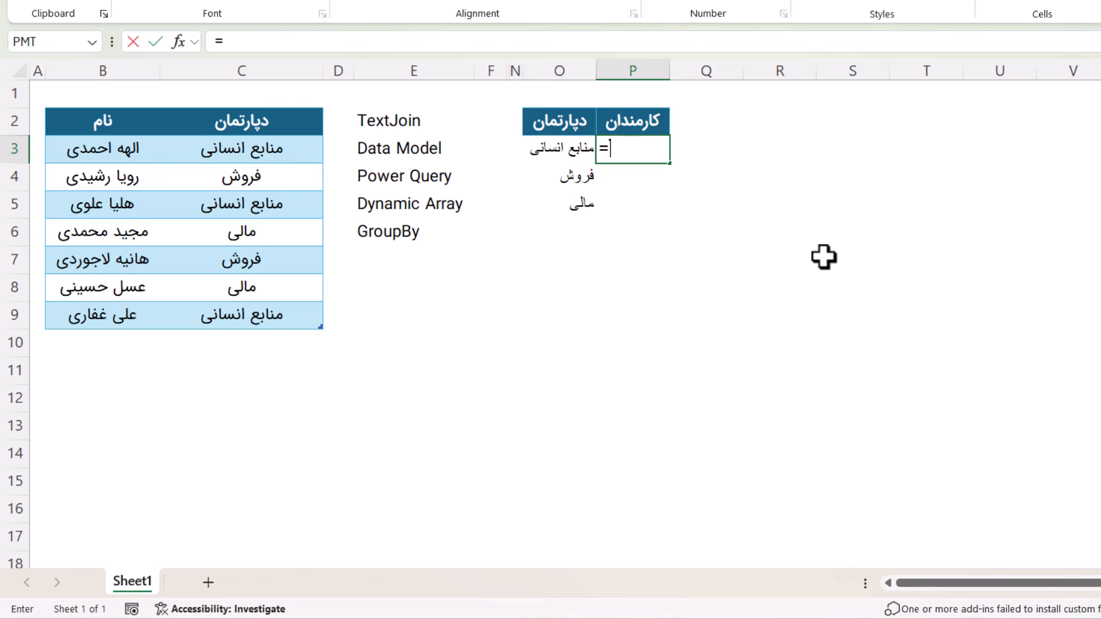
type("بهfilter")
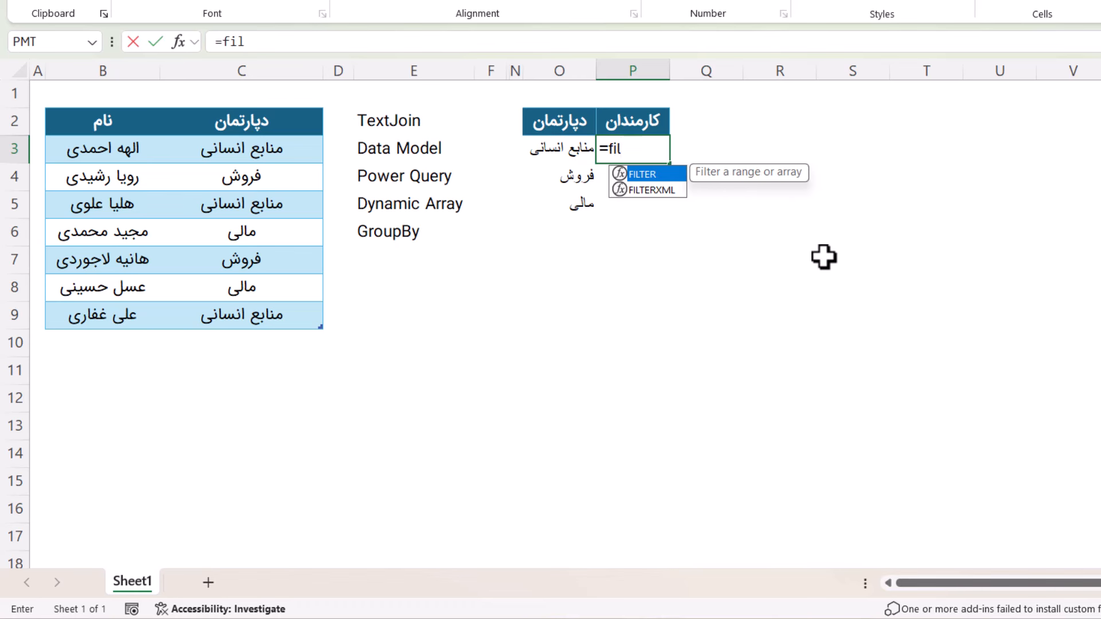
key("Tab")
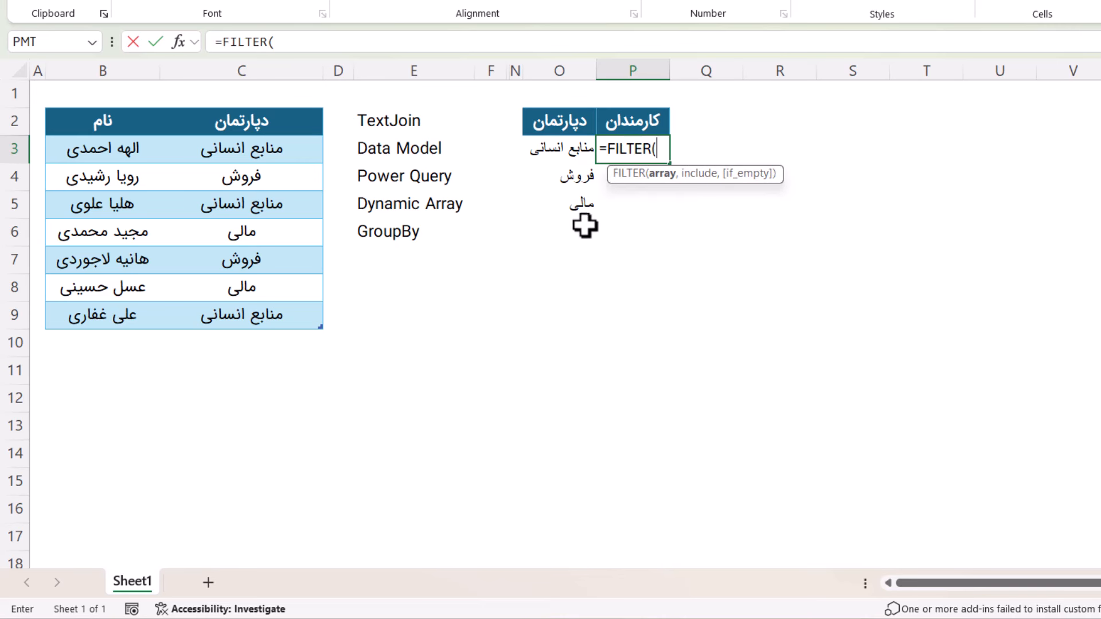
left_click(115, 182)
key("ctrl+space")
type(",")
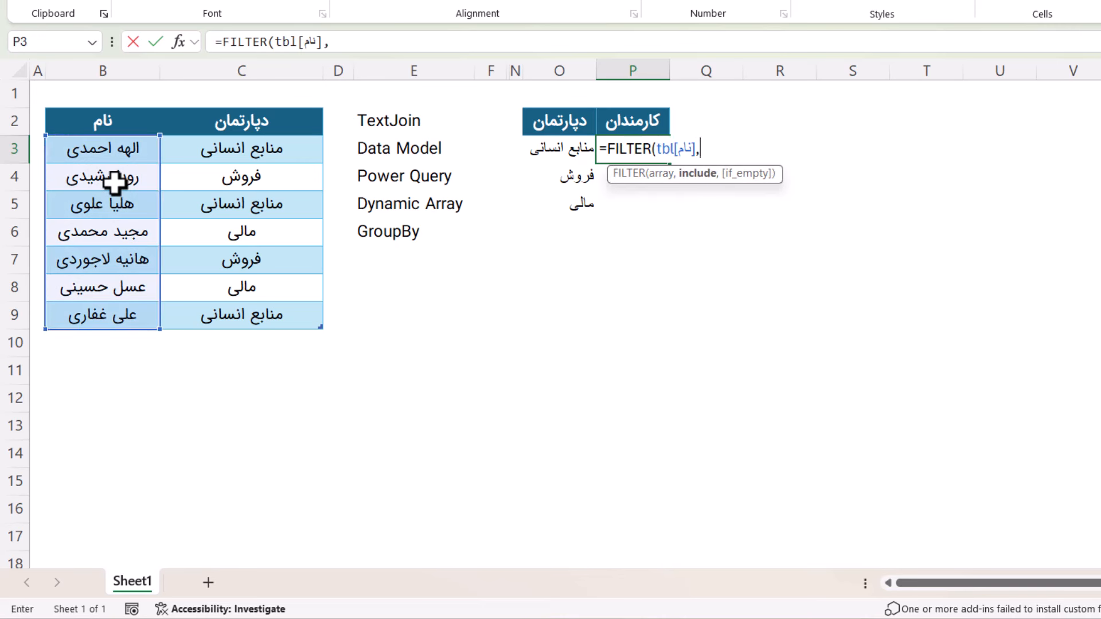
left_click(232, 150)
key("ctrl+space")
type("=")
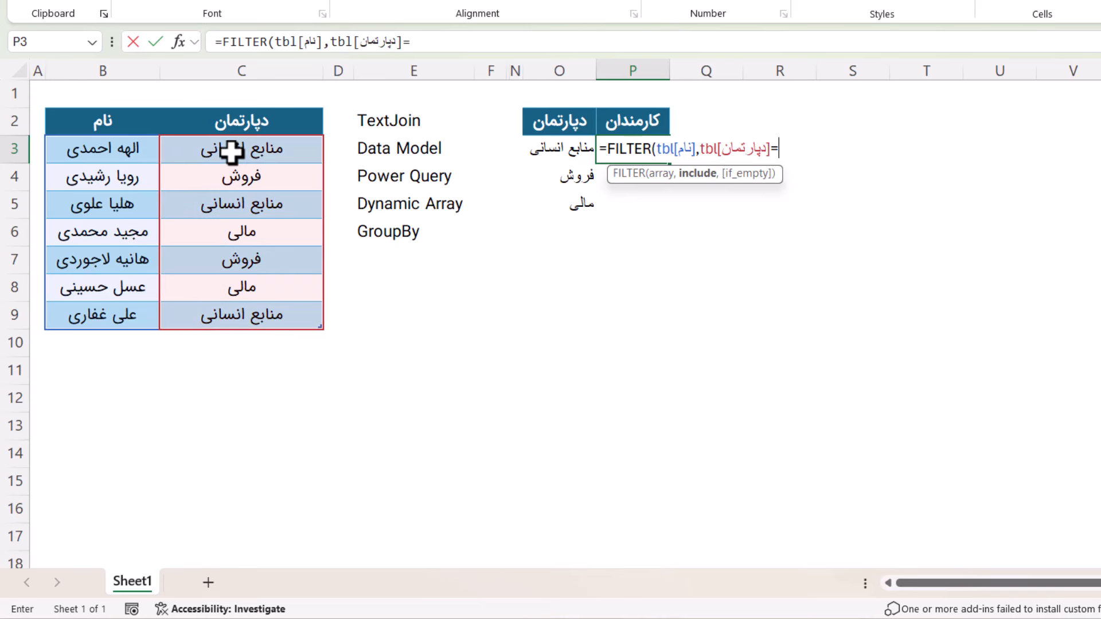
left_click(566, 147)
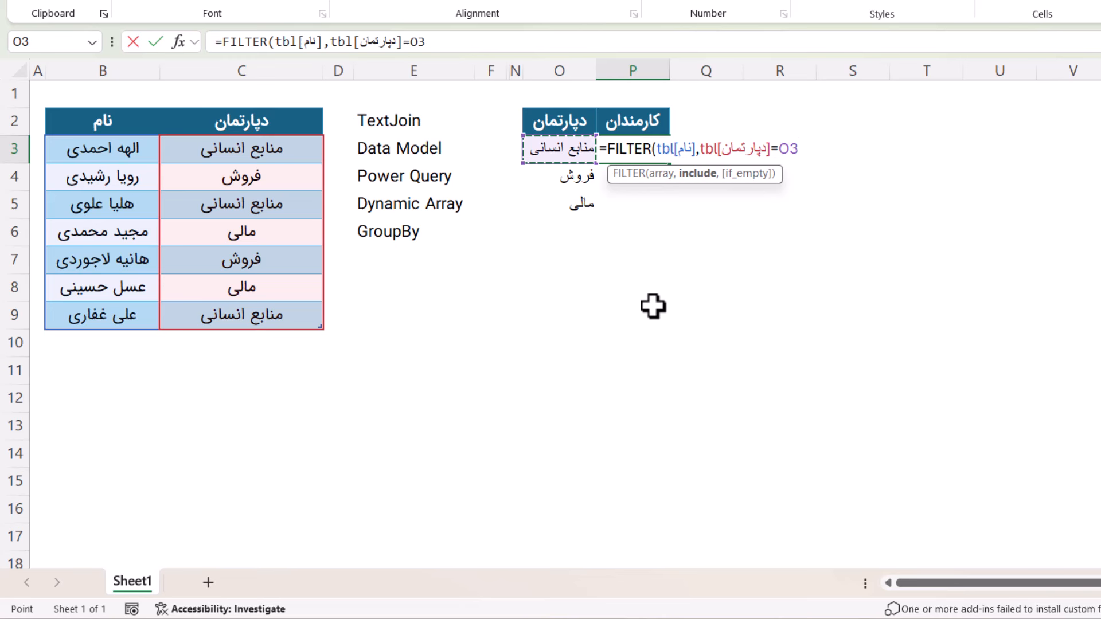
key("Return")
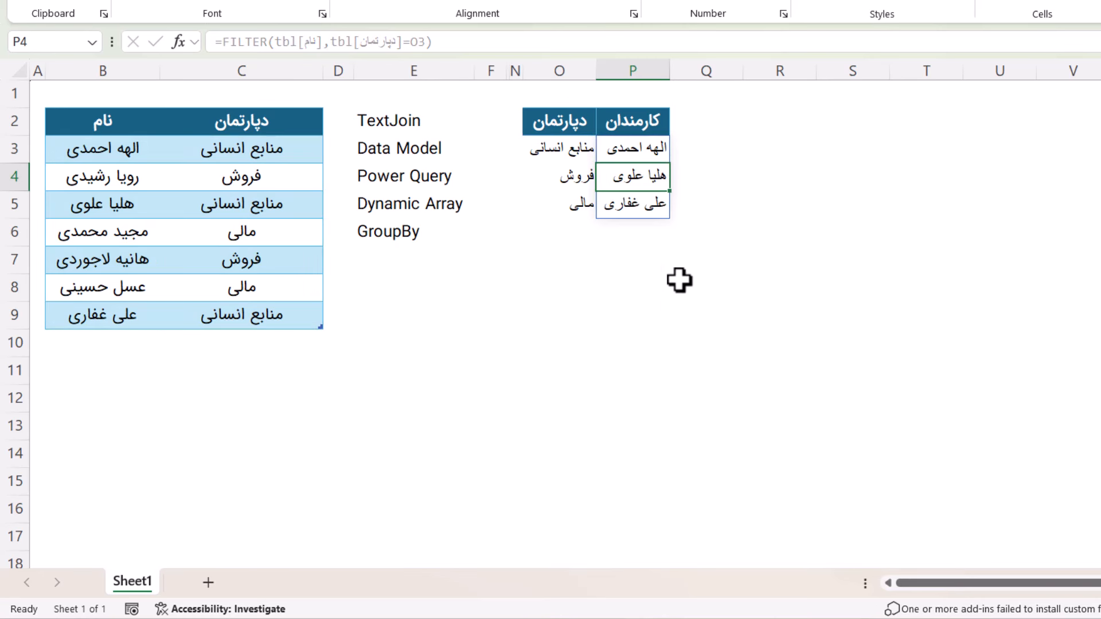
Wrap the FILTER formula in P3 in ARRAYTOTEXT and autofit the width of column P.
double_click(631, 148)
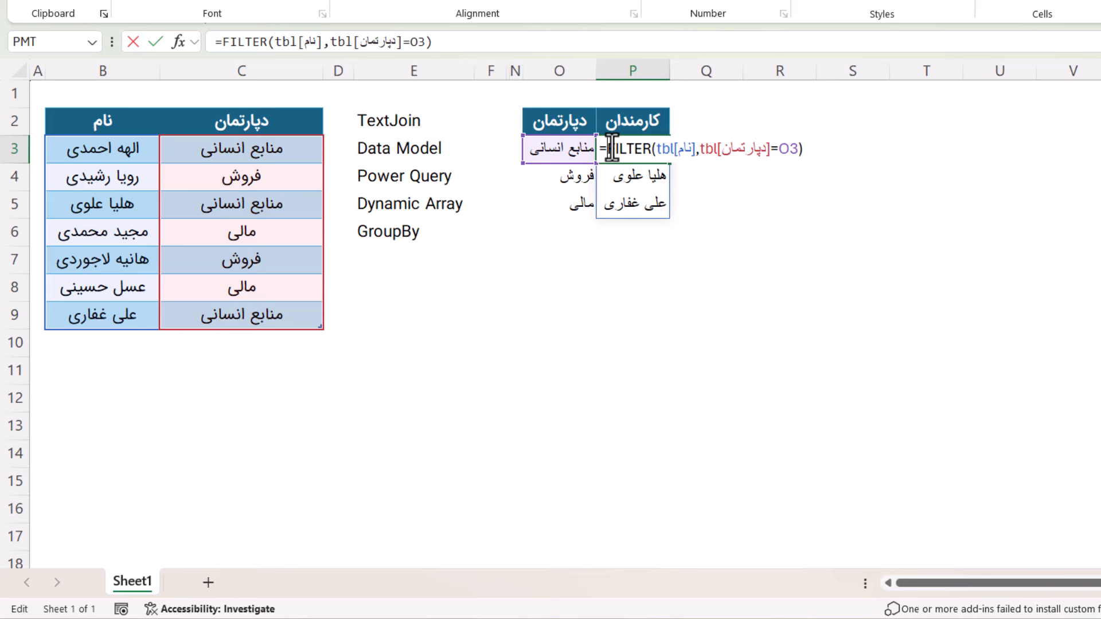
left_click(609, 150)
type("ar")
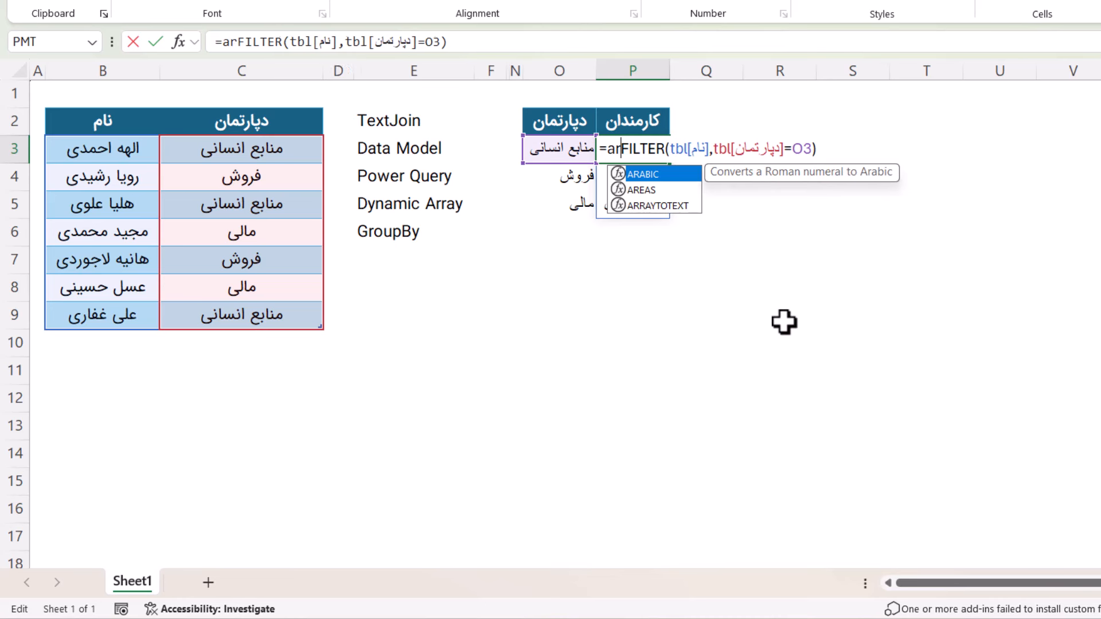
key("Down")
key("Down")
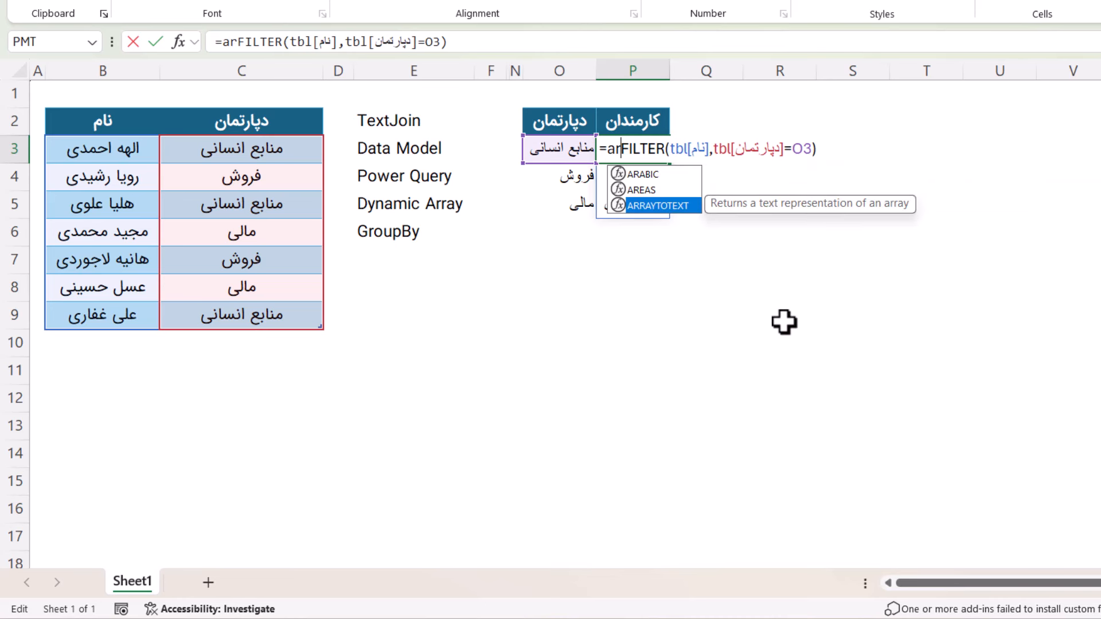
key("Tab")
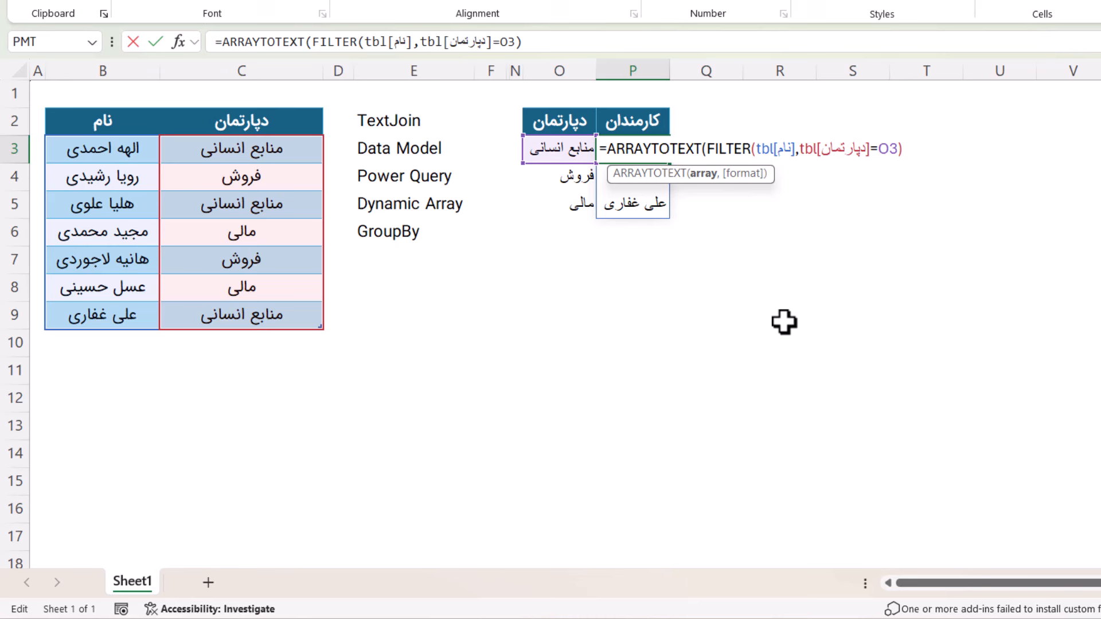
left_click(901, 149)
type(")")
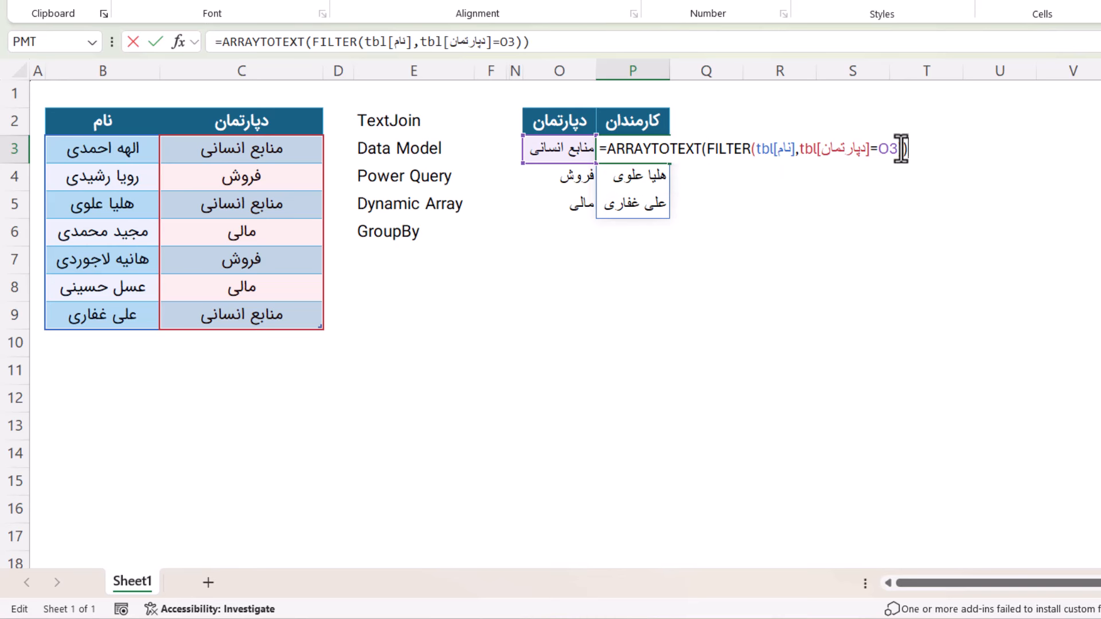
key("Return")
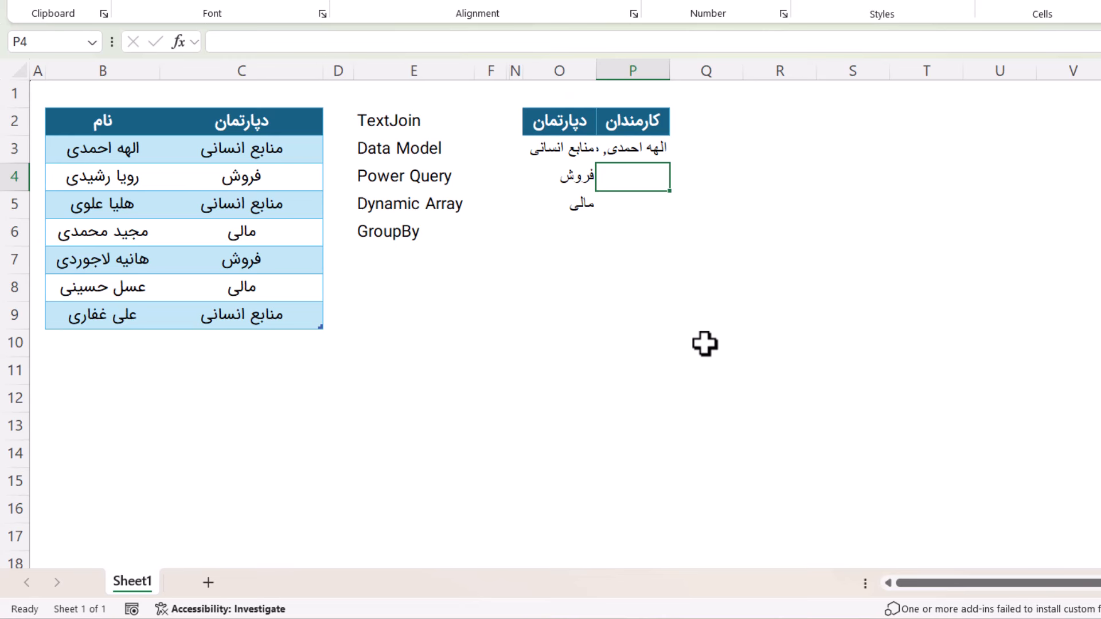
double_click(668, 71)
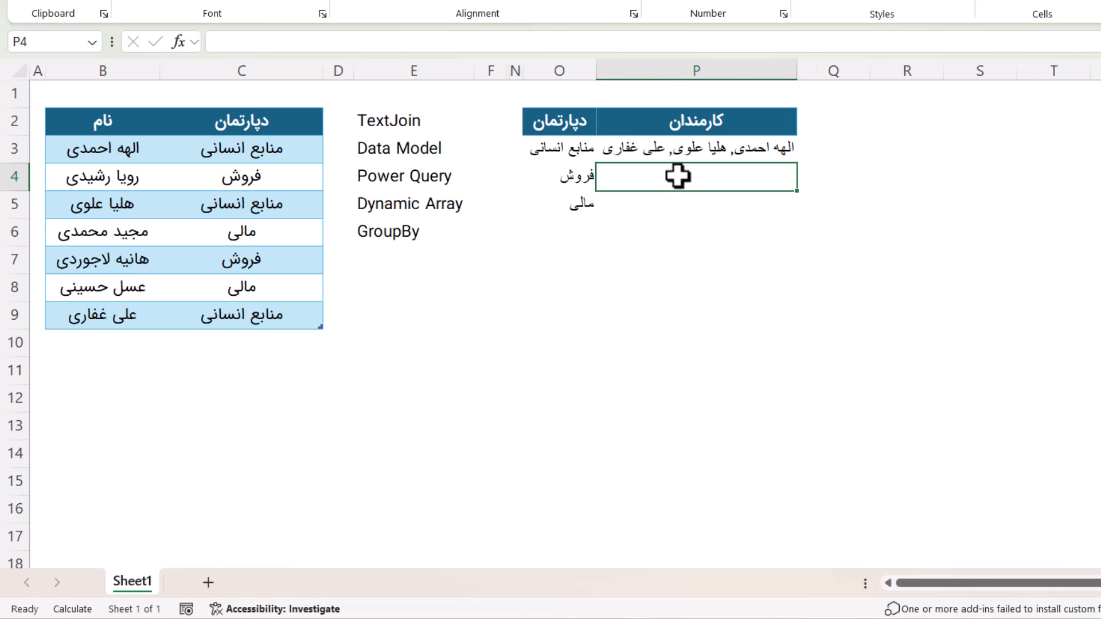
Try filling the ARRAYTOTEXT formula from P3 down to P5 and undo the fill.
left_click(657, 152)
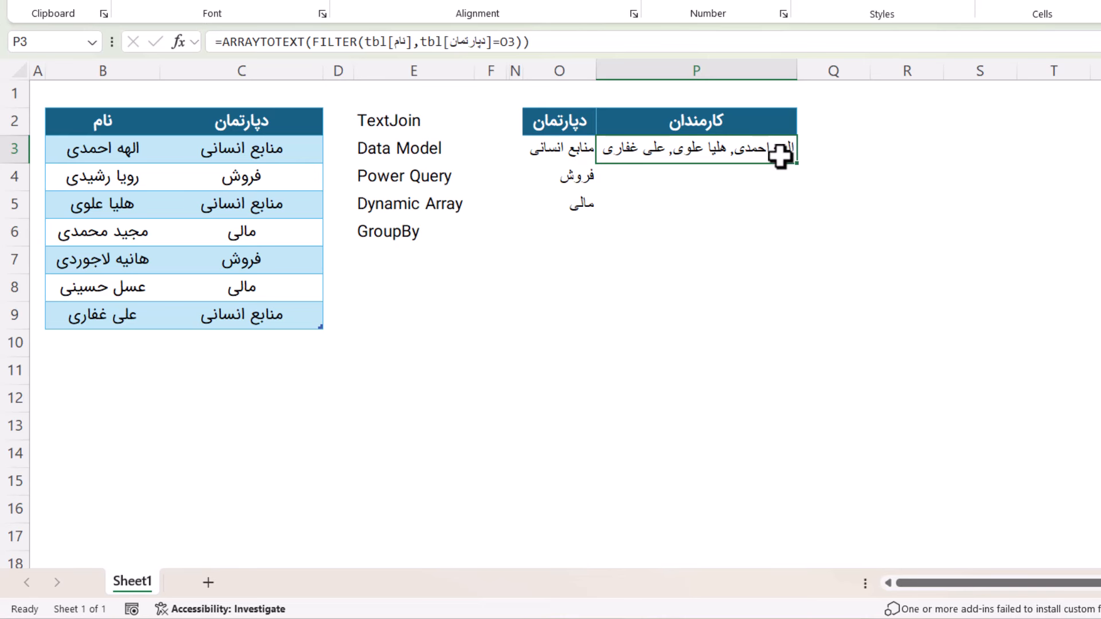
left_click_drag(797, 164, 796, 218)
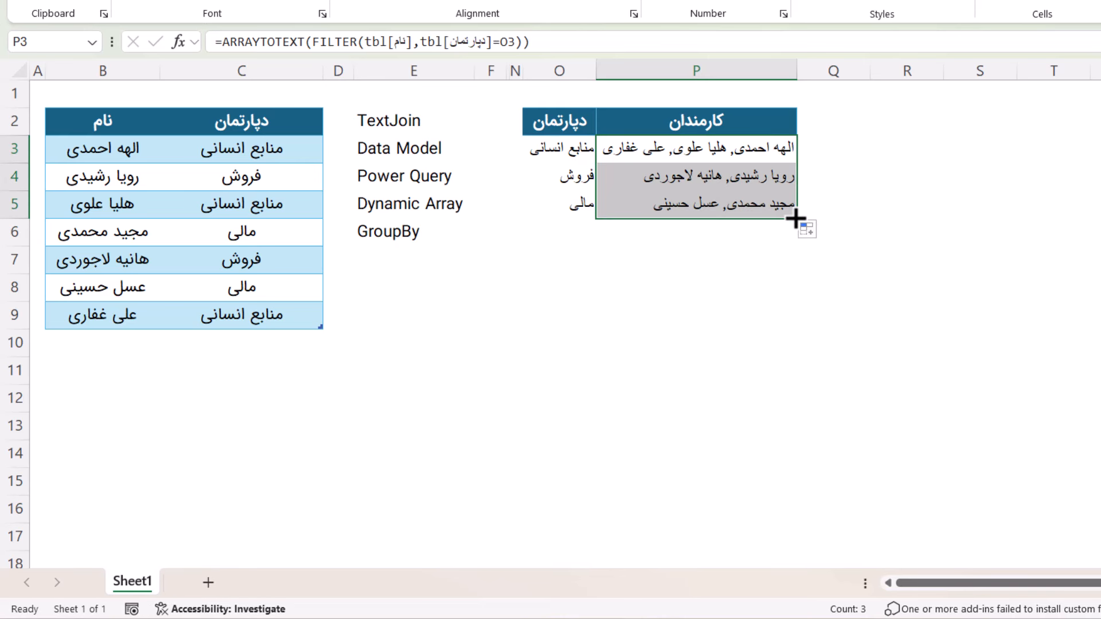
key("ctrl+z")
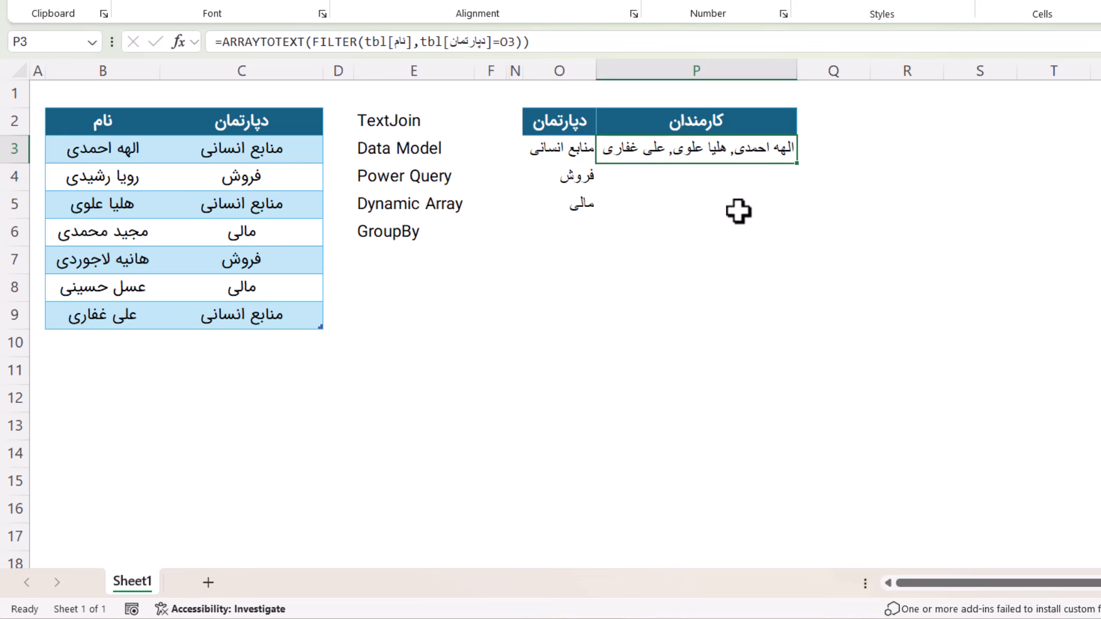
Wrap the ARRAYTOTEXT formula in P3 in MAP, with the spilled department list O3# as its array.
double_click(654, 151)
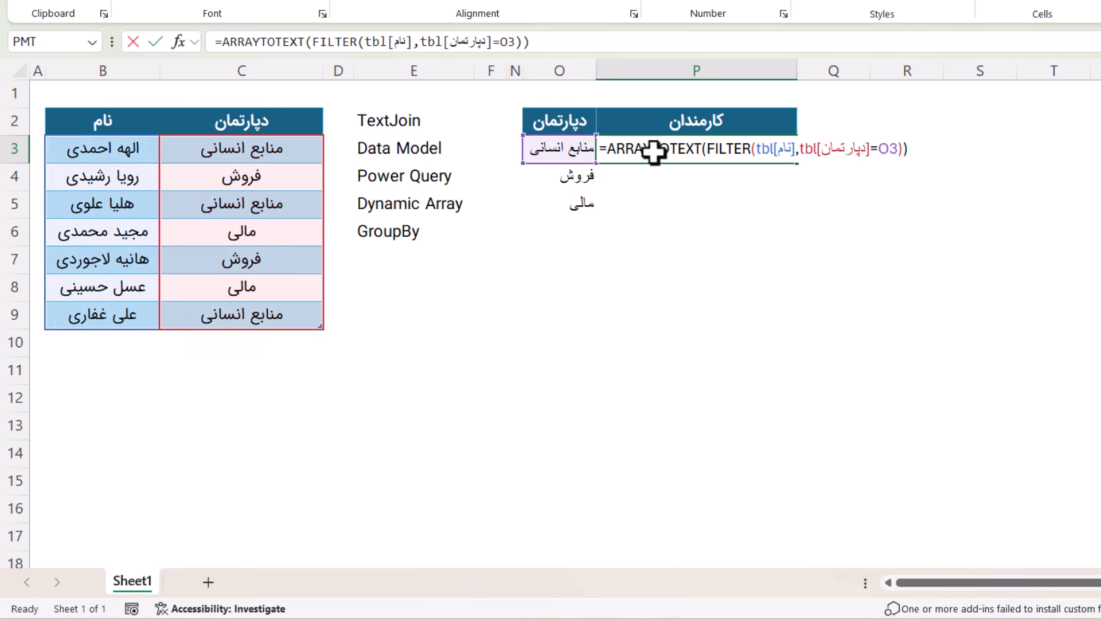
left_click(606, 149)
type("map")
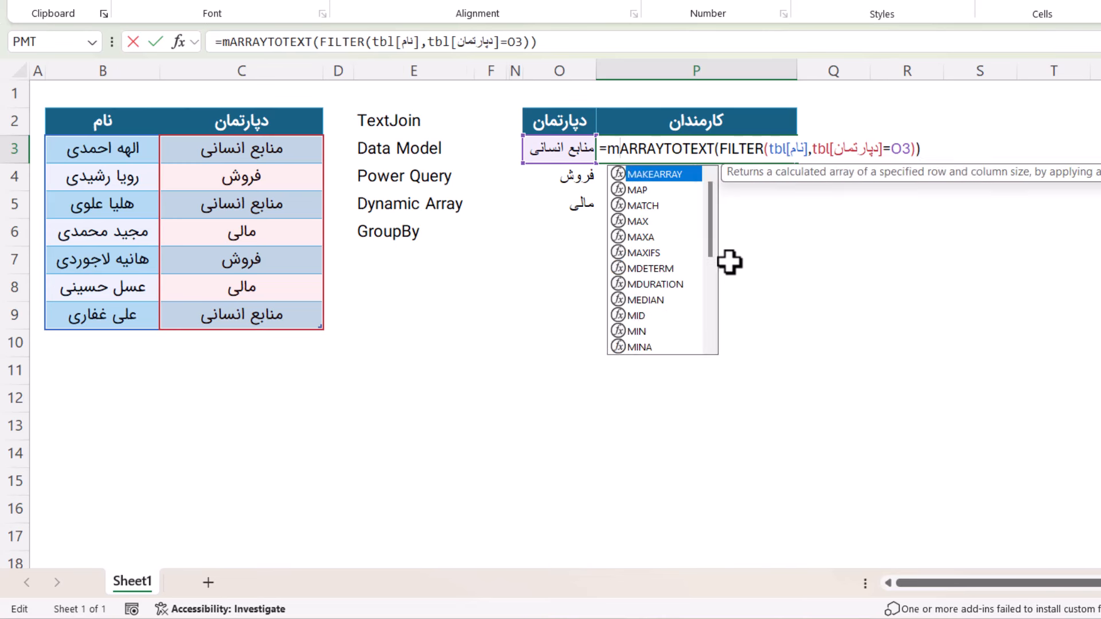
key("Tab")
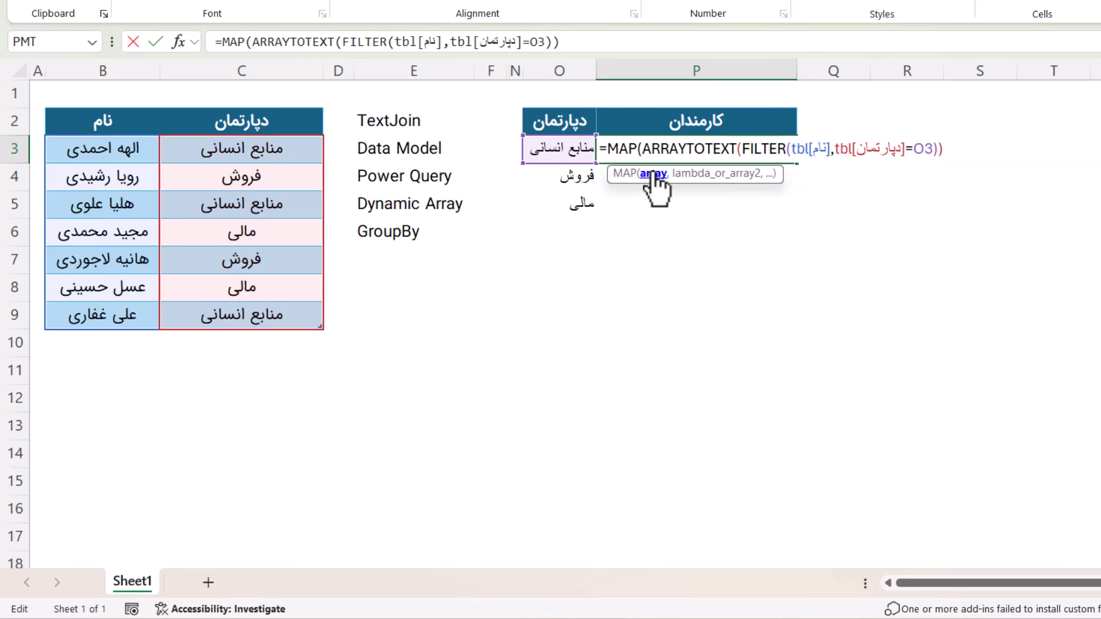
left_click(567, 150)
left_click_drag(567, 151, 573, 201)
type(",")
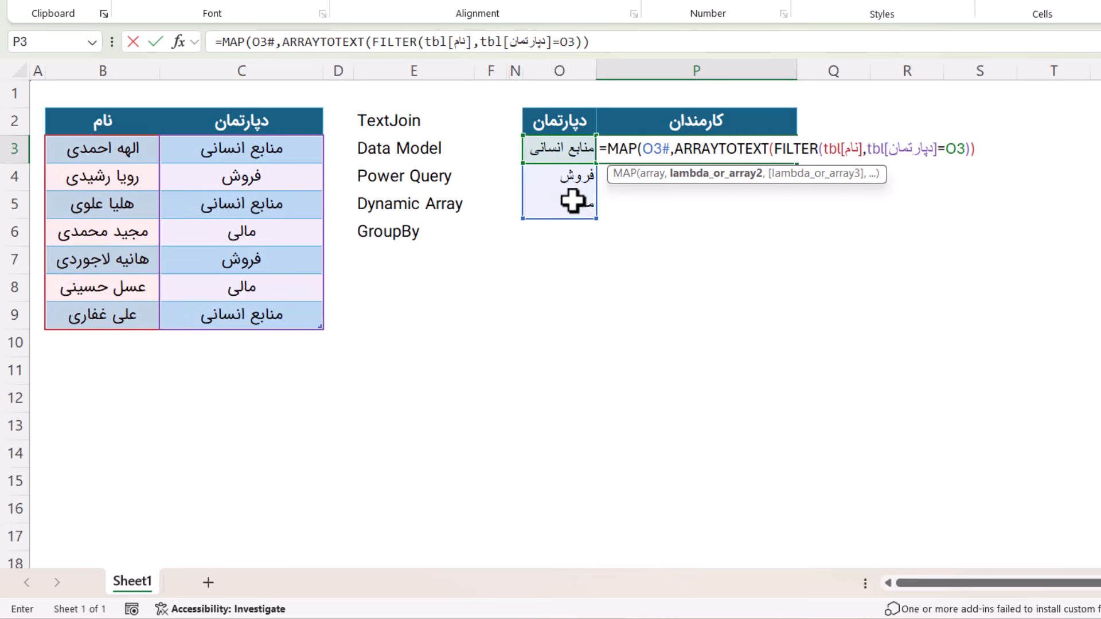
Complete the MAP formula in P3 with LAMBDA(r, …) around ARRAYTOTEXT, replacing O3 in the FILTER condition with r.
type("lamb")
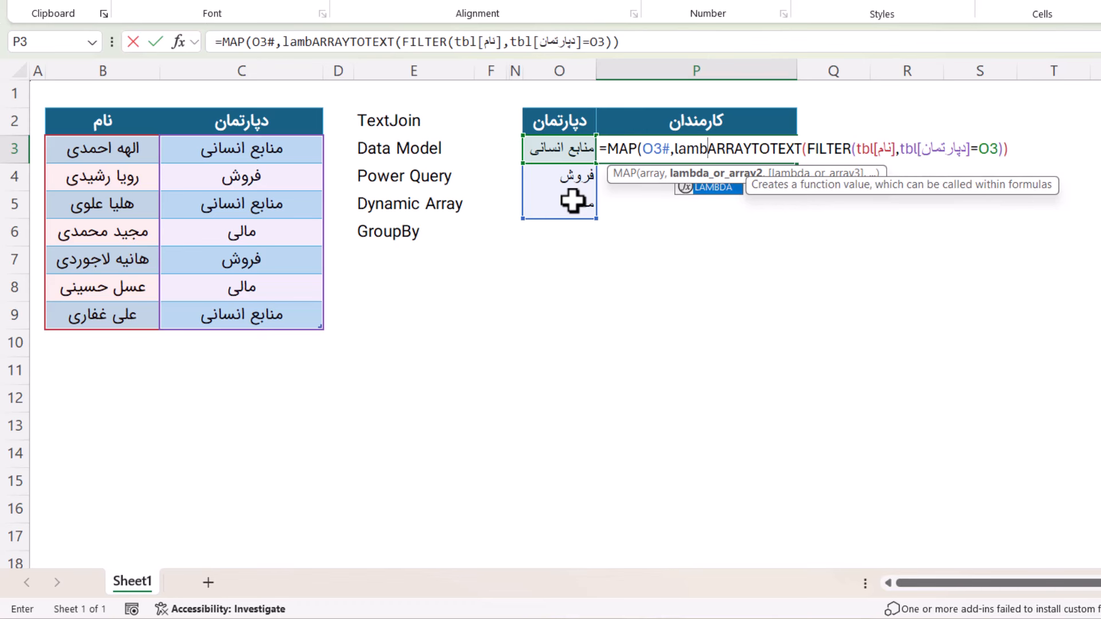
key("Tab")
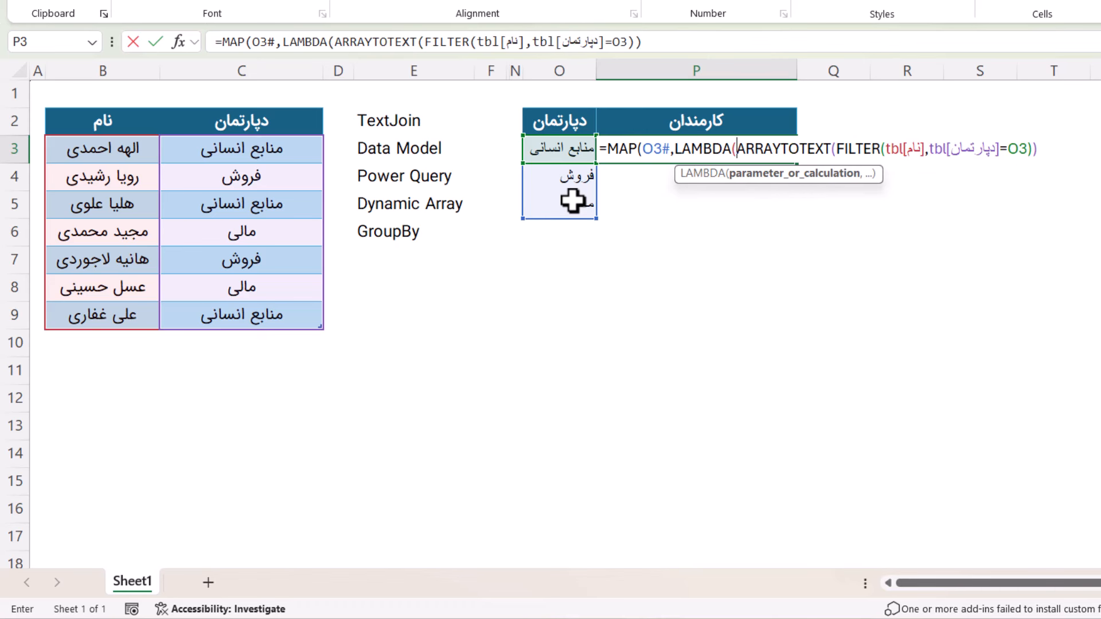
type("r,")
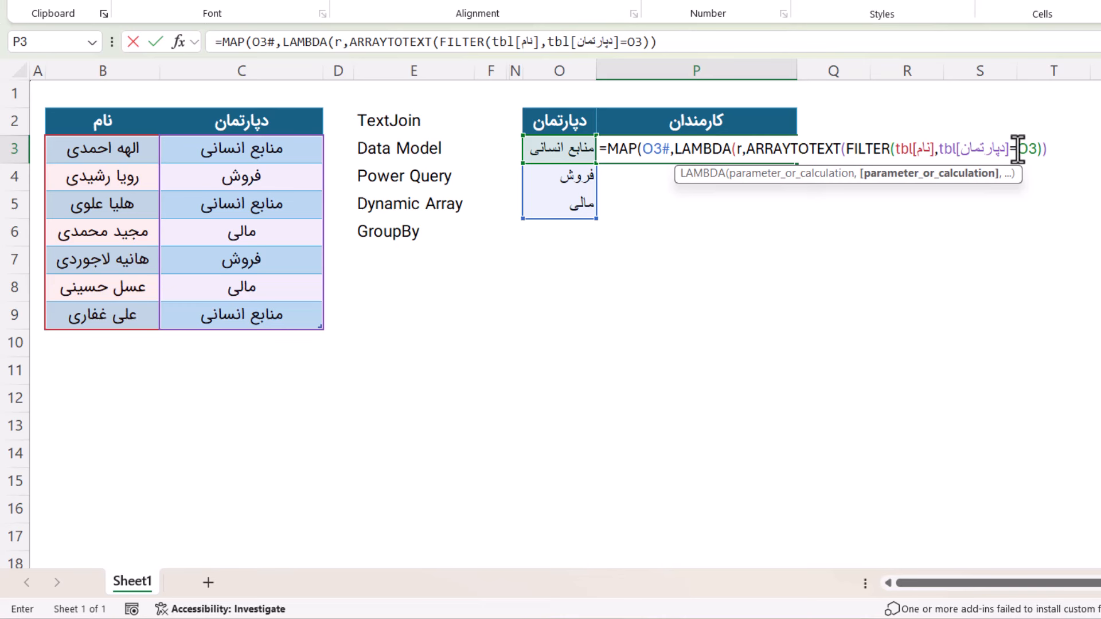
left_click_drag(1017, 149, 1035, 149)
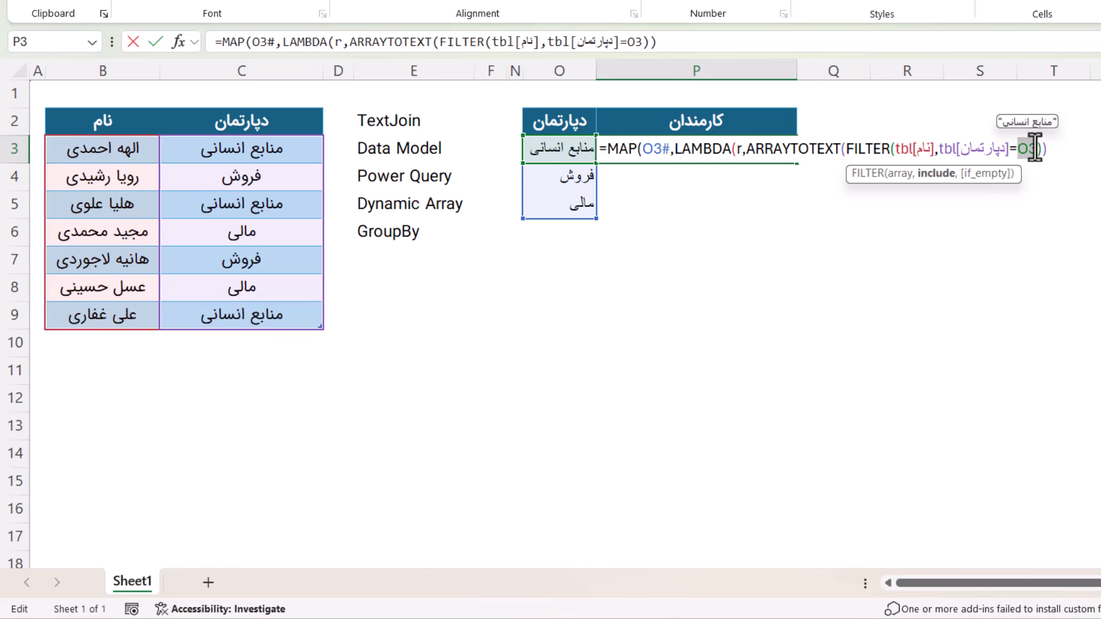
type("r")
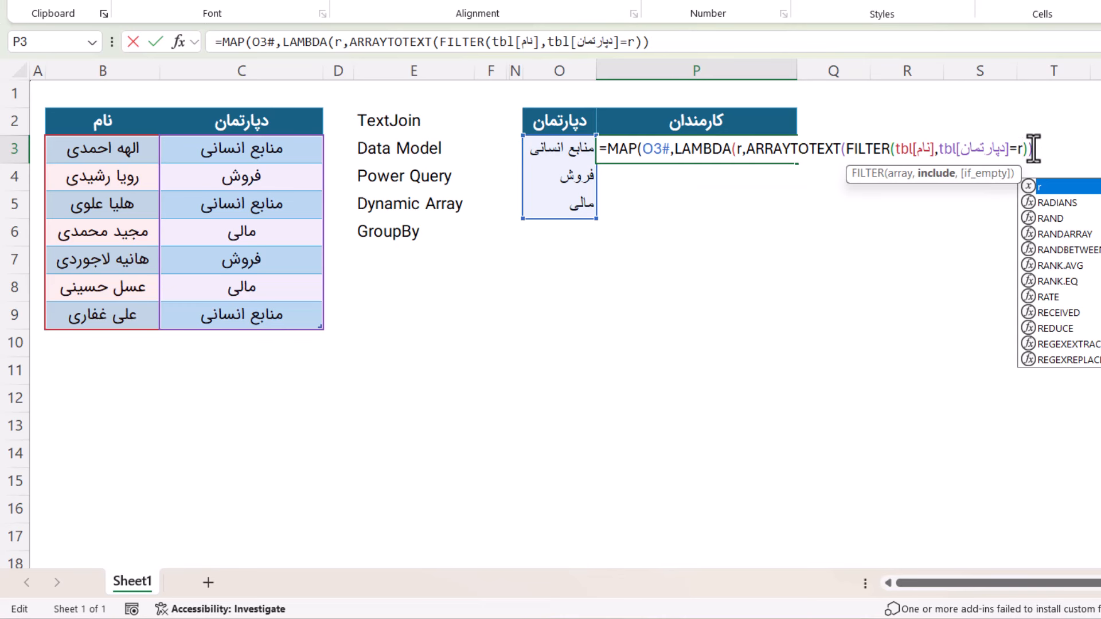
type("))")
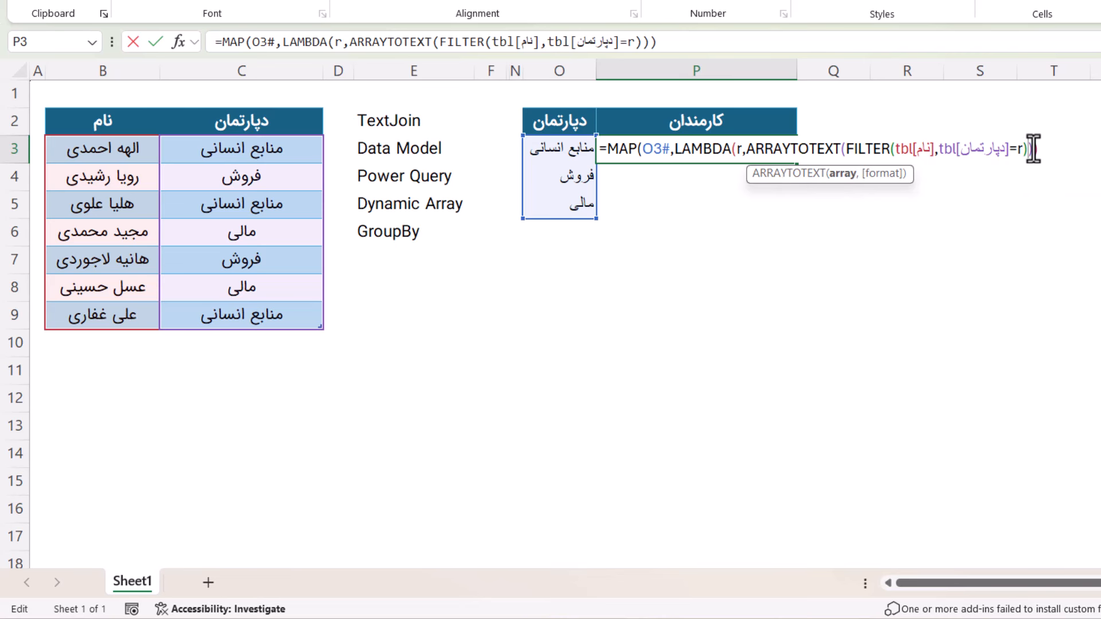
key("Return")
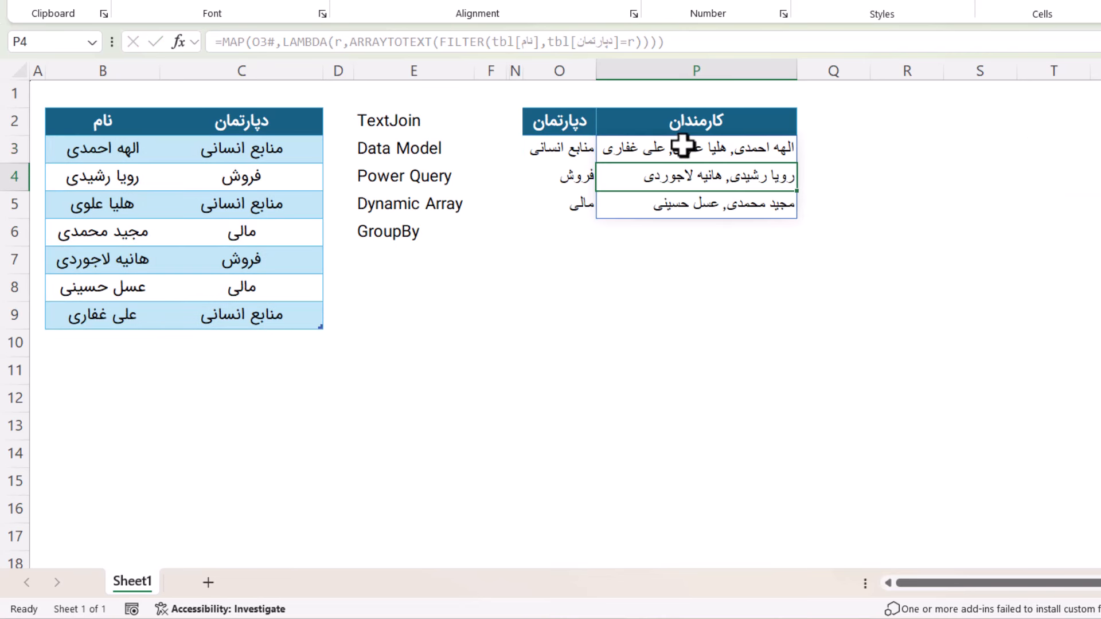
Review the MAP formula in P3 and the UNIQUE formula in O3, together with the results in O3:P5.
left_click(645, 159)
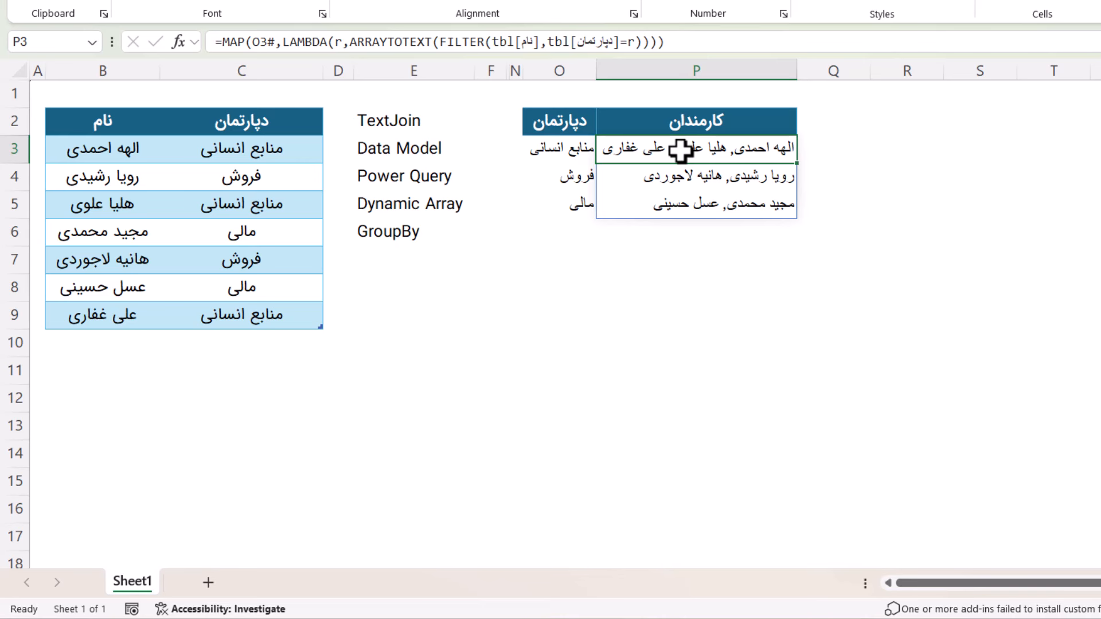
left_click(578, 152)
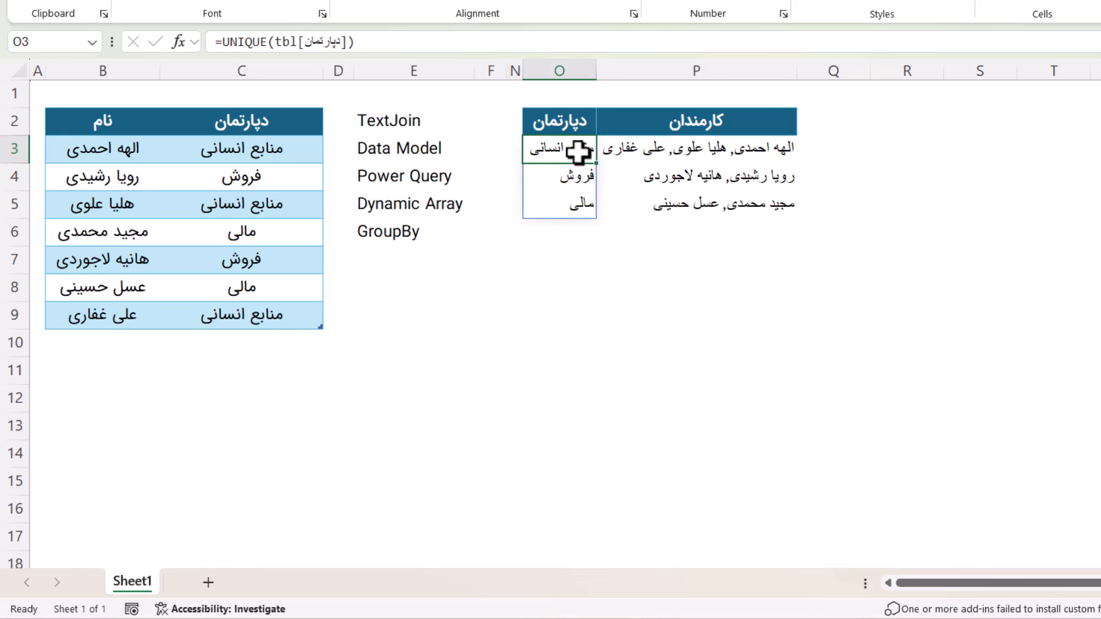
left_click(631, 151)
left_click_drag(566, 150, 662, 209)
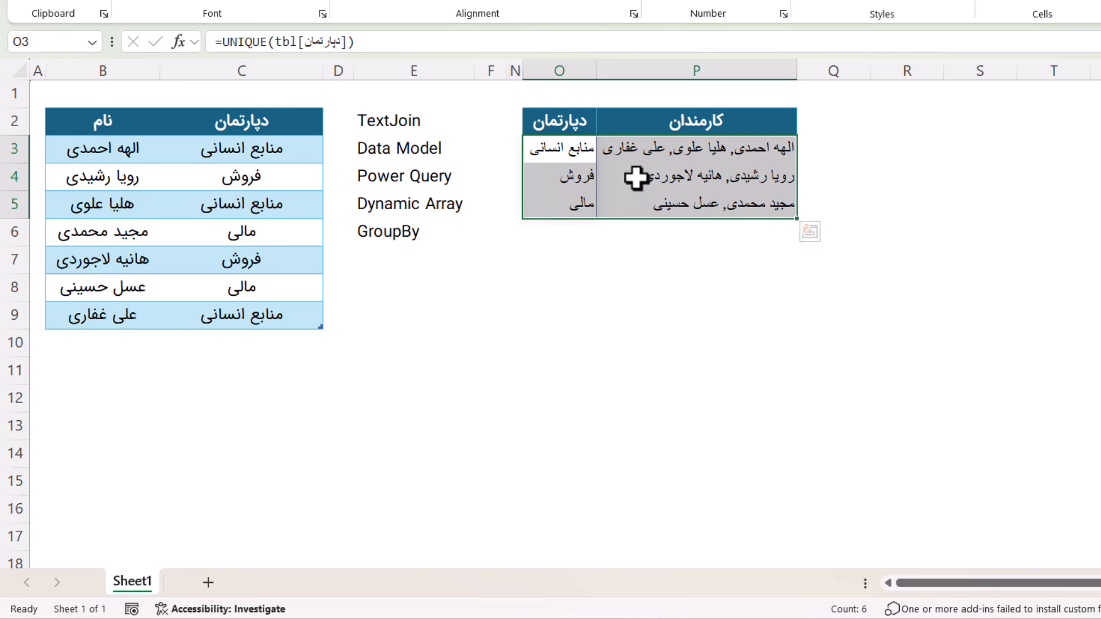
Start a multi-line LET formula in cell O7 and define a as tbl[دپارتمان].
left_click(564, 257)
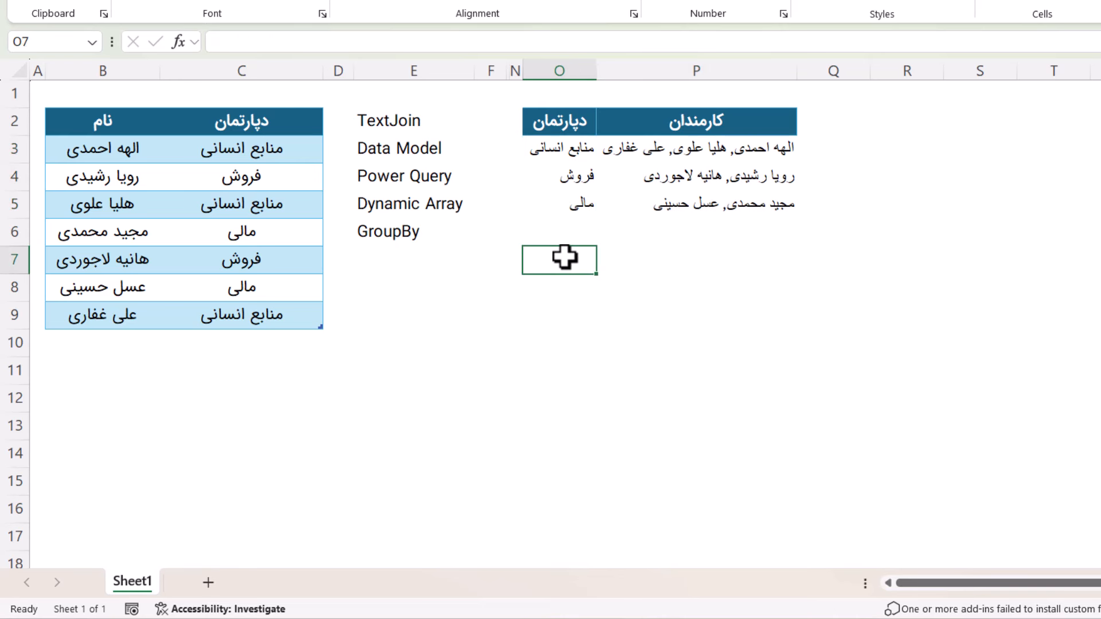
type("=LET(")
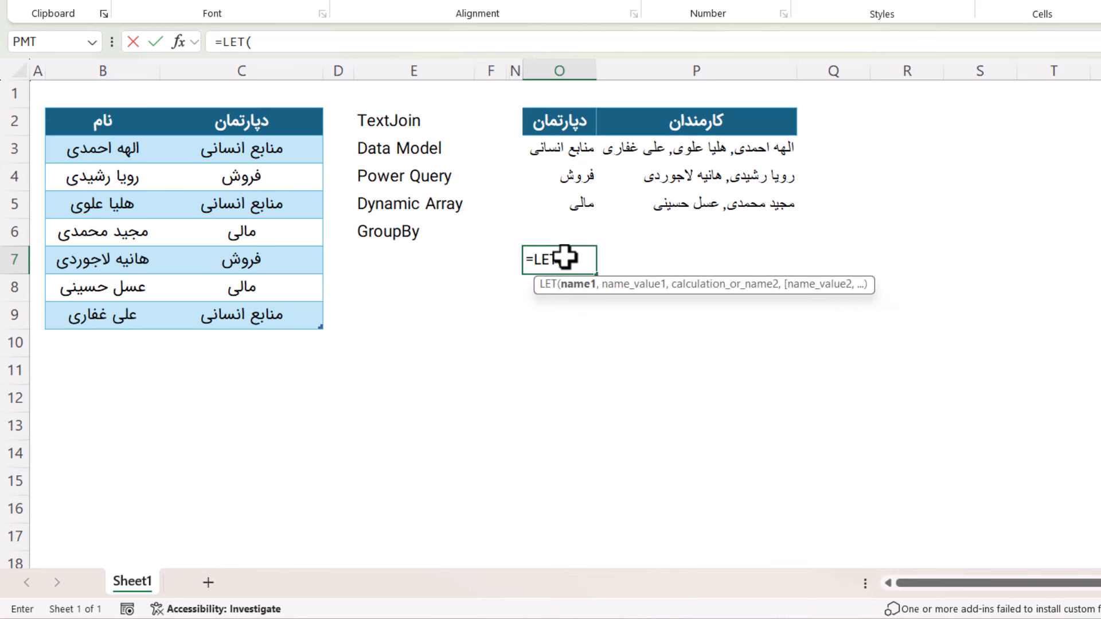
key("alt+Return")
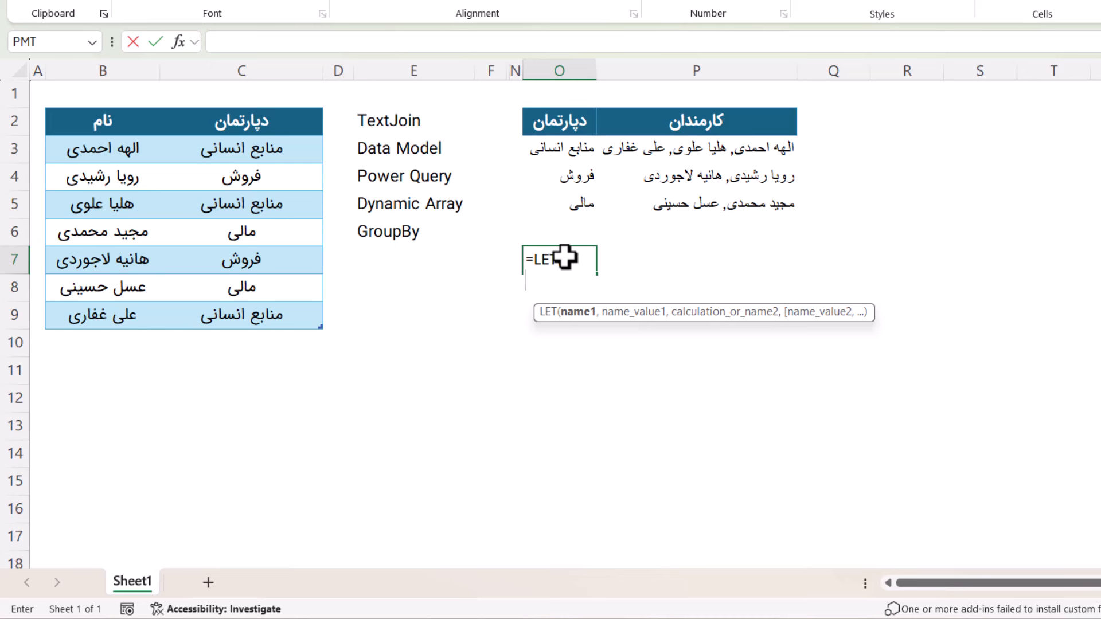
type("a,")
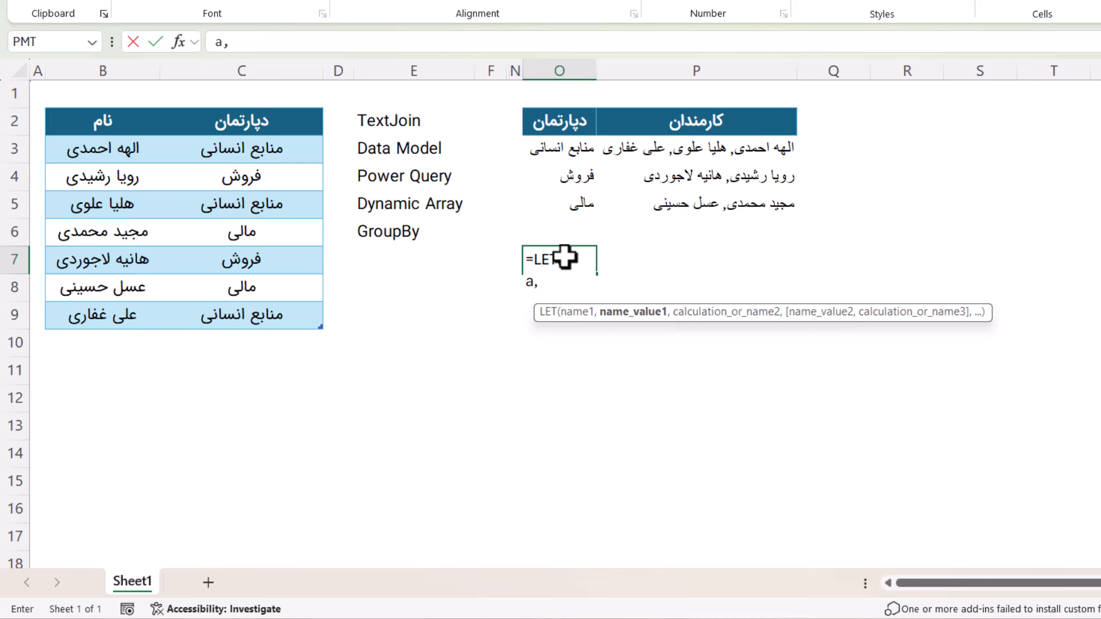
left_click(266, 208)
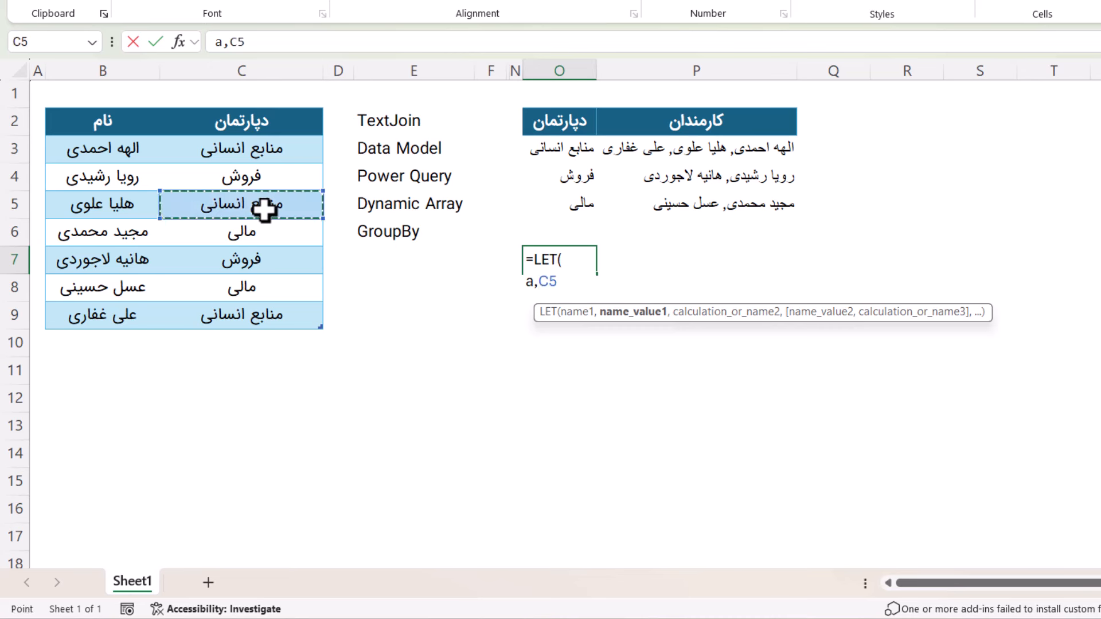
key("ctrl+space")
type(",")
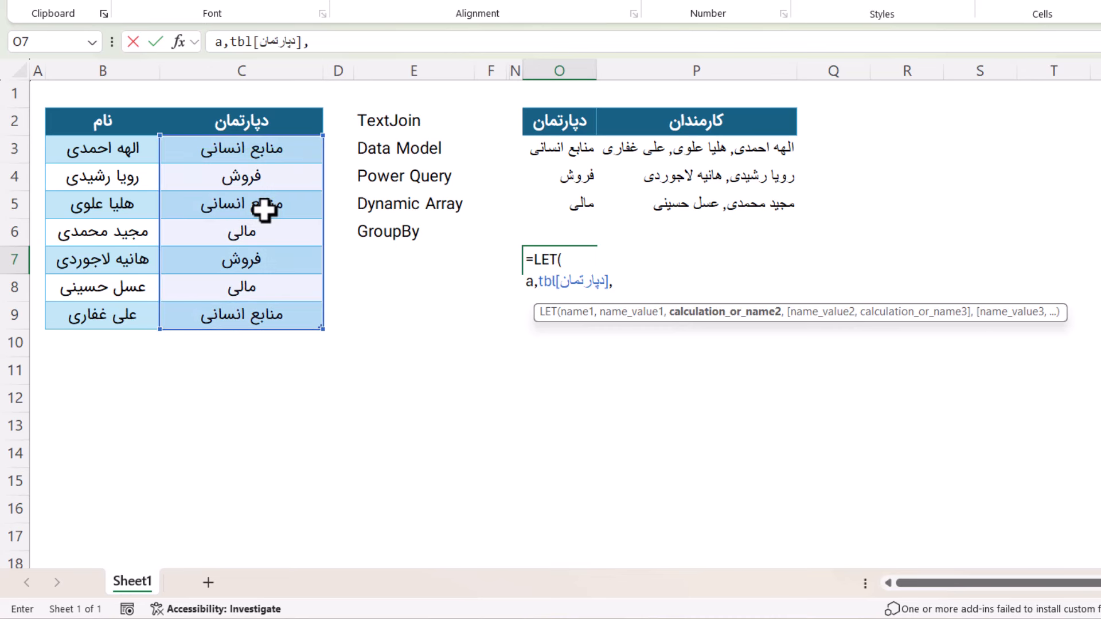
key("alt+Return")
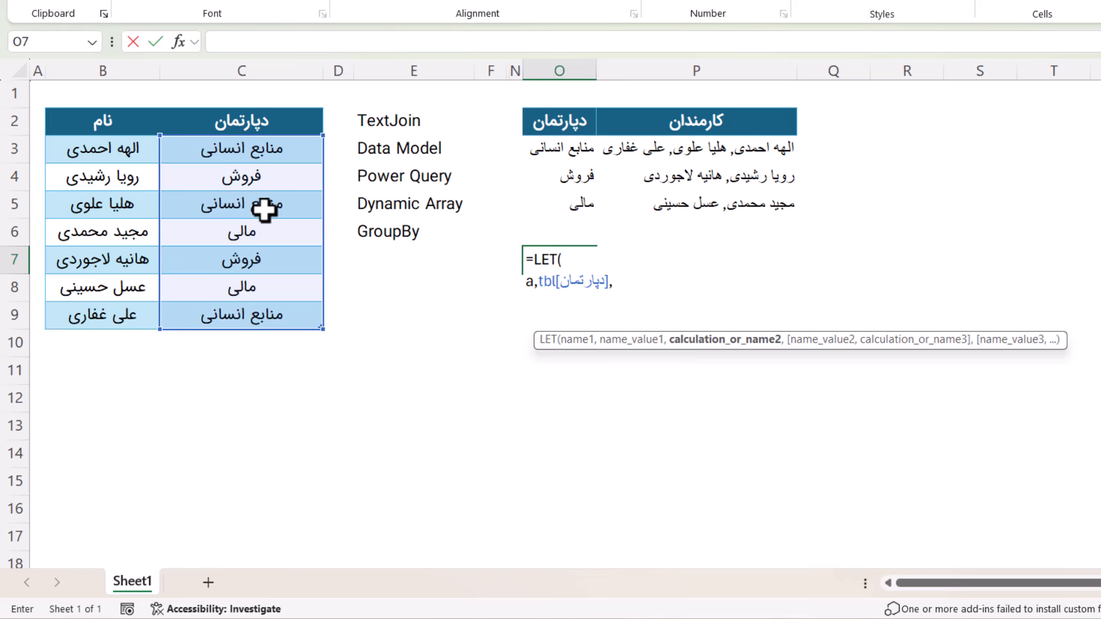
Define b as UNIQUE(a) on a new line of the LET formula in O7.
type("b,")
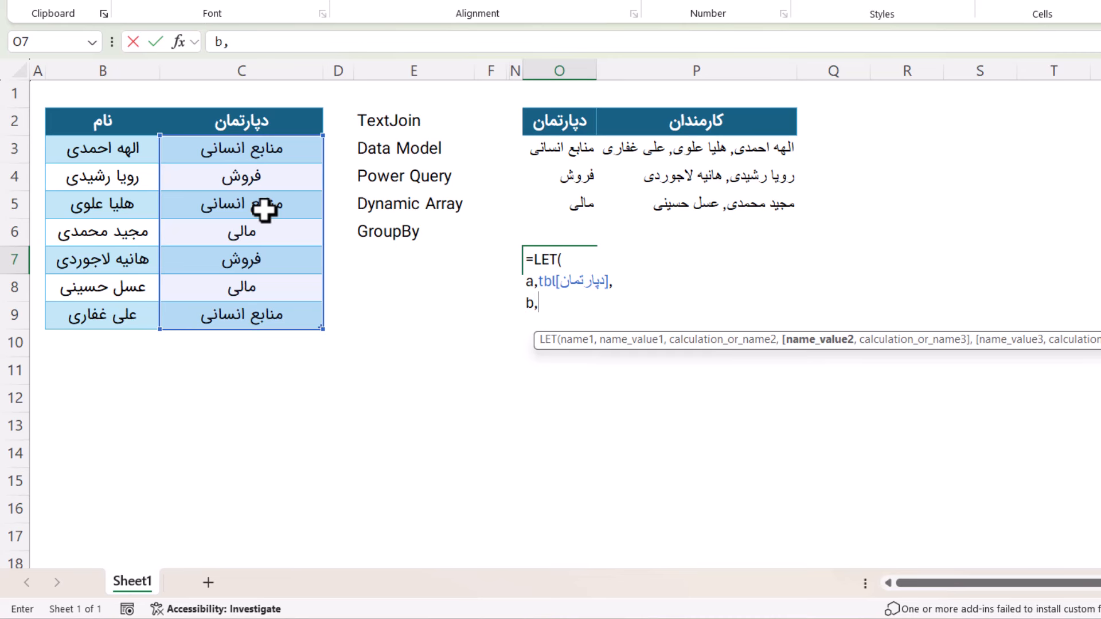
type("uniq")
key("Tab")
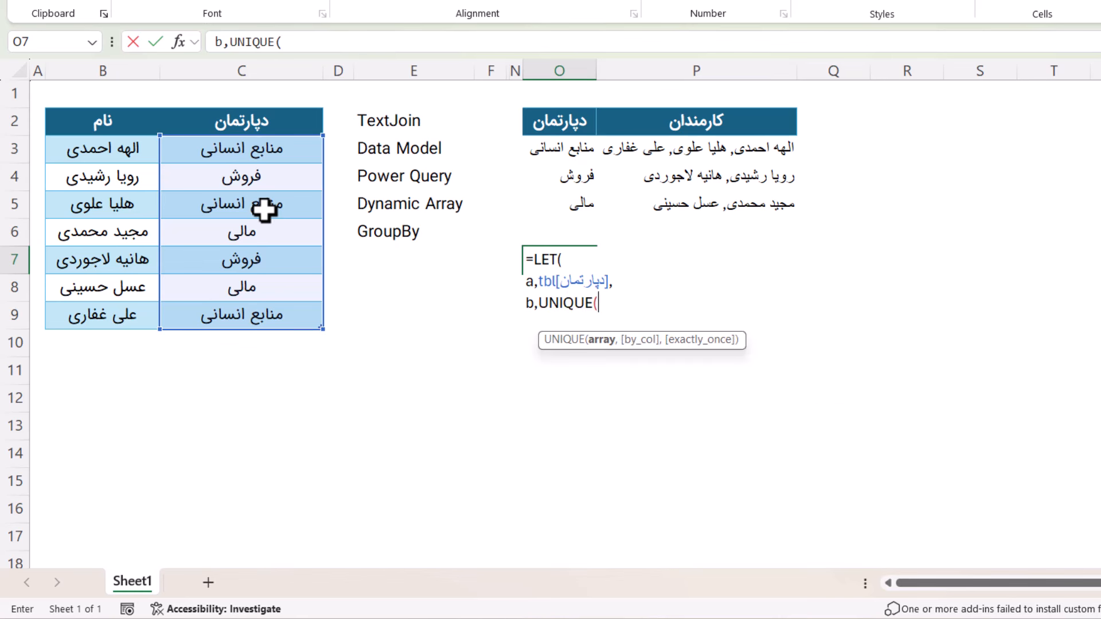
left_click(273, 215)
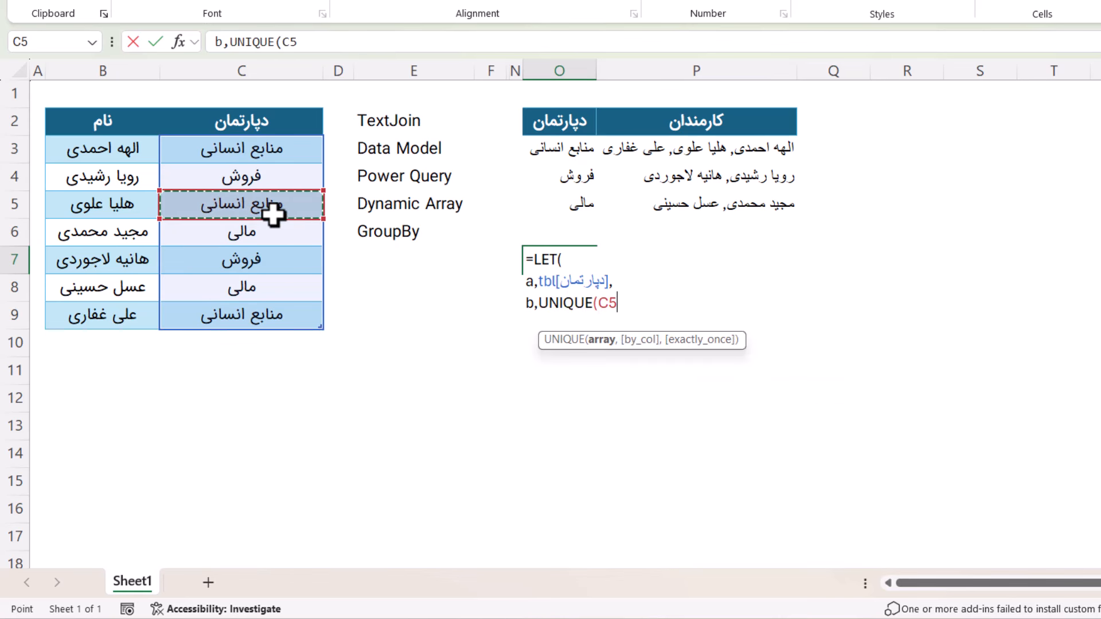
key("BackSpace")
type("a")
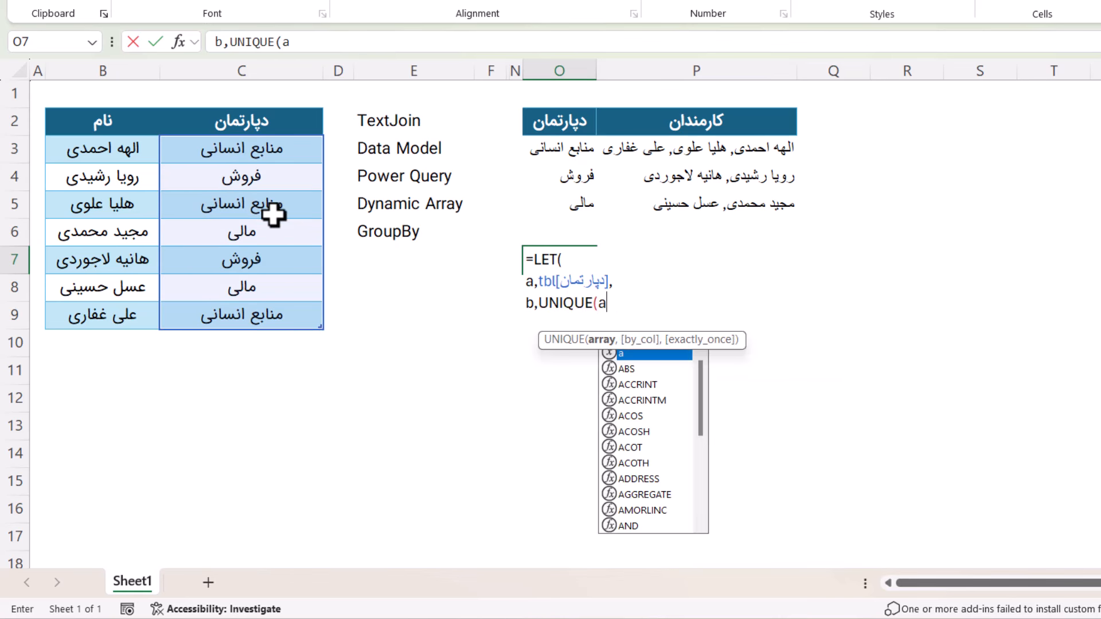
type("),")
key("alt+Return")
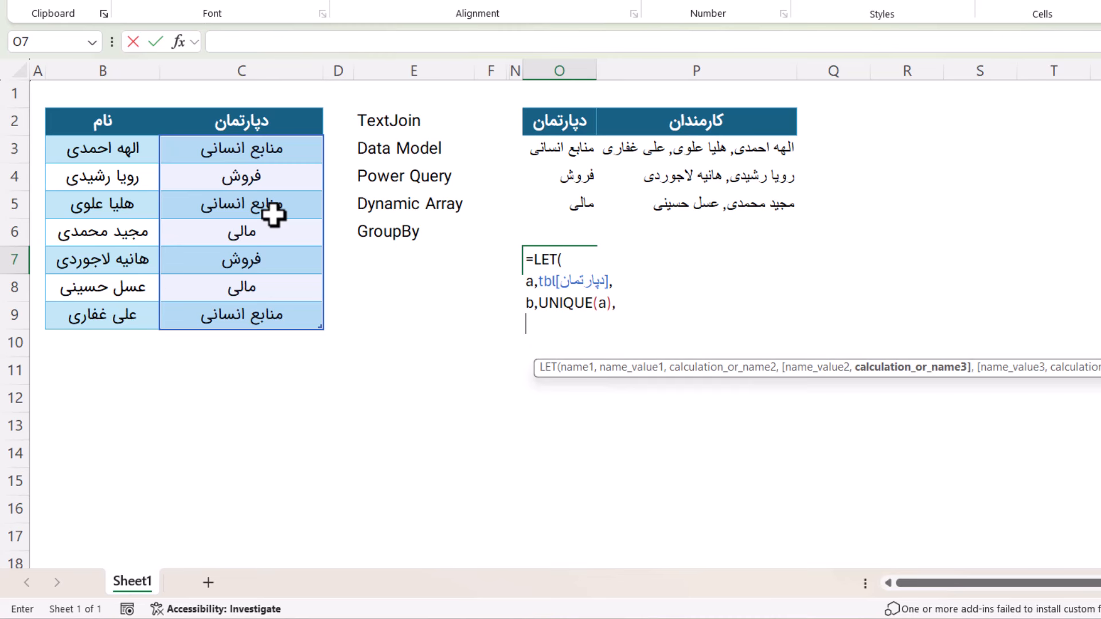
Begin the LET formula's calculation with MAP over b and a LAMBDA with parameter r.
key("Tab")
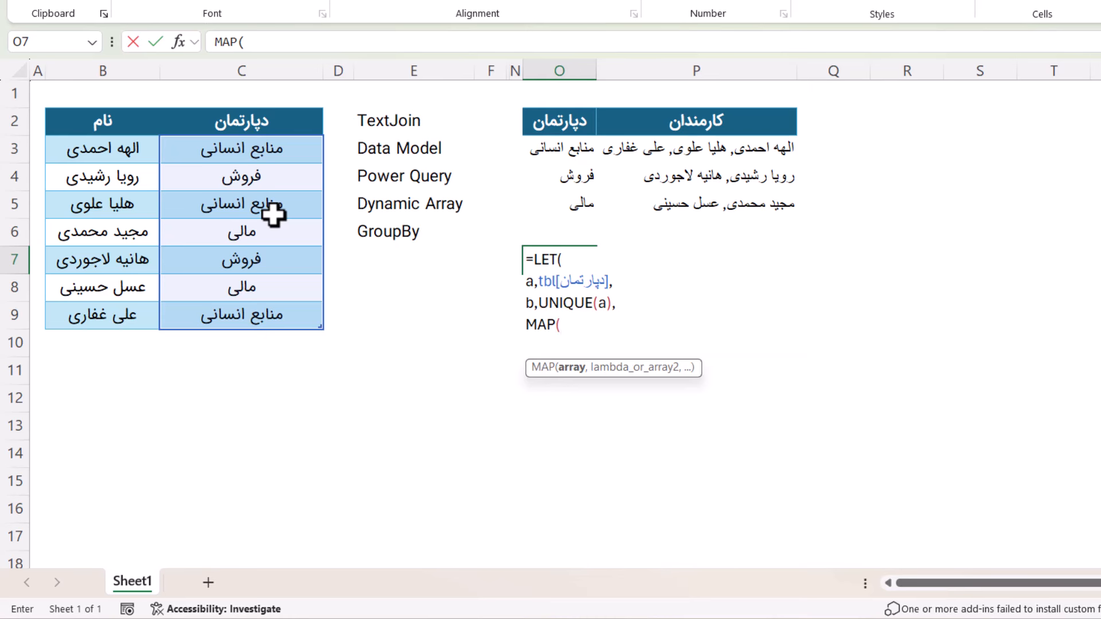
type("b")
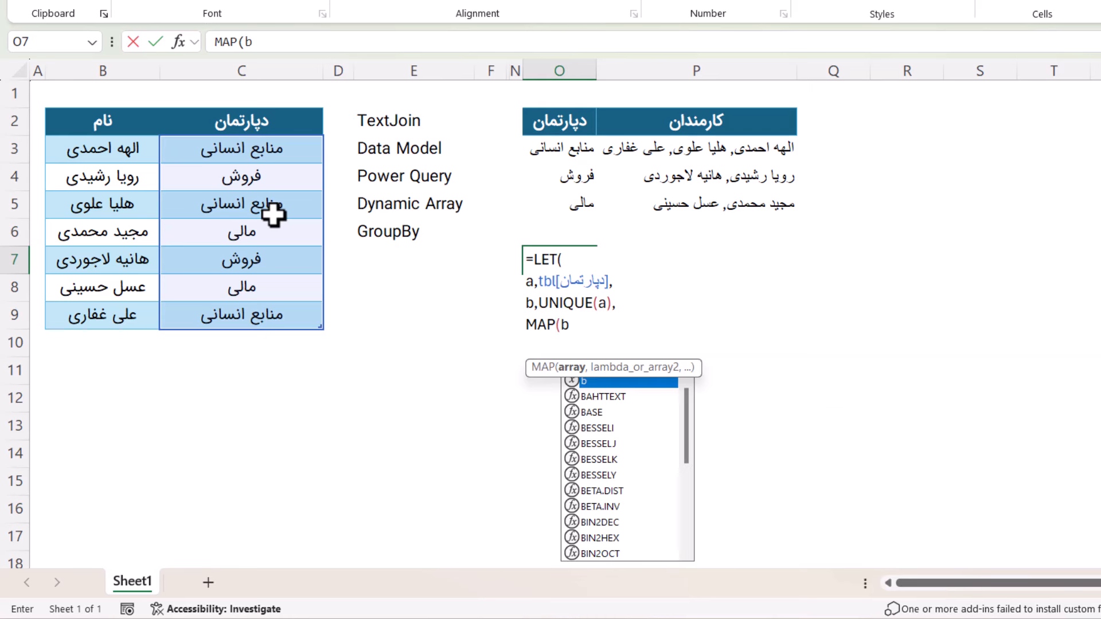
type(",lamb")
key("Tab")
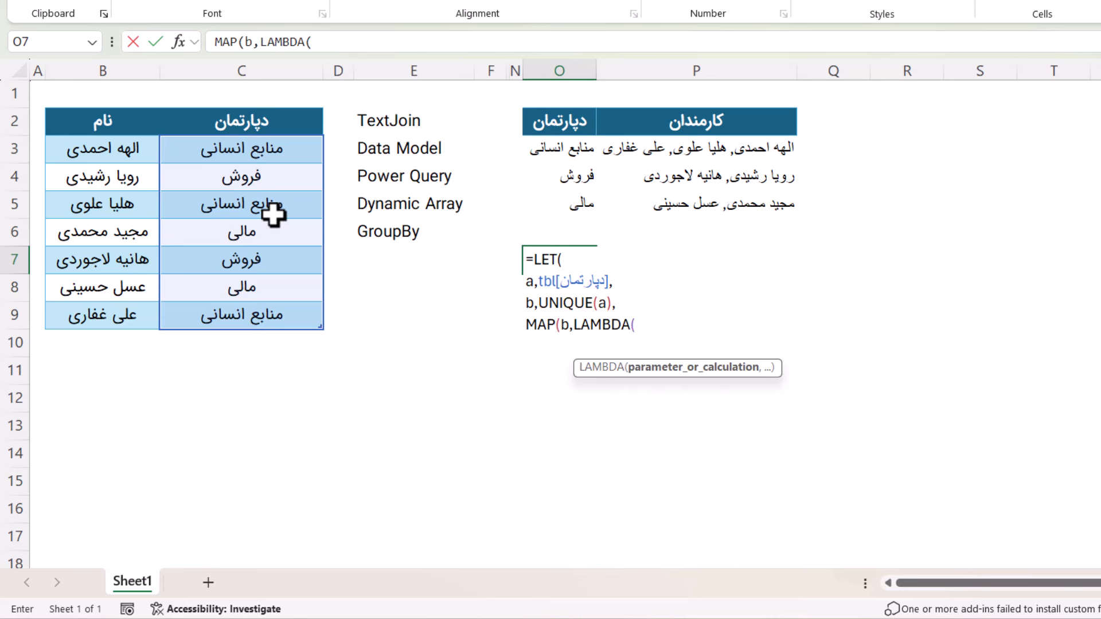
type("r,")
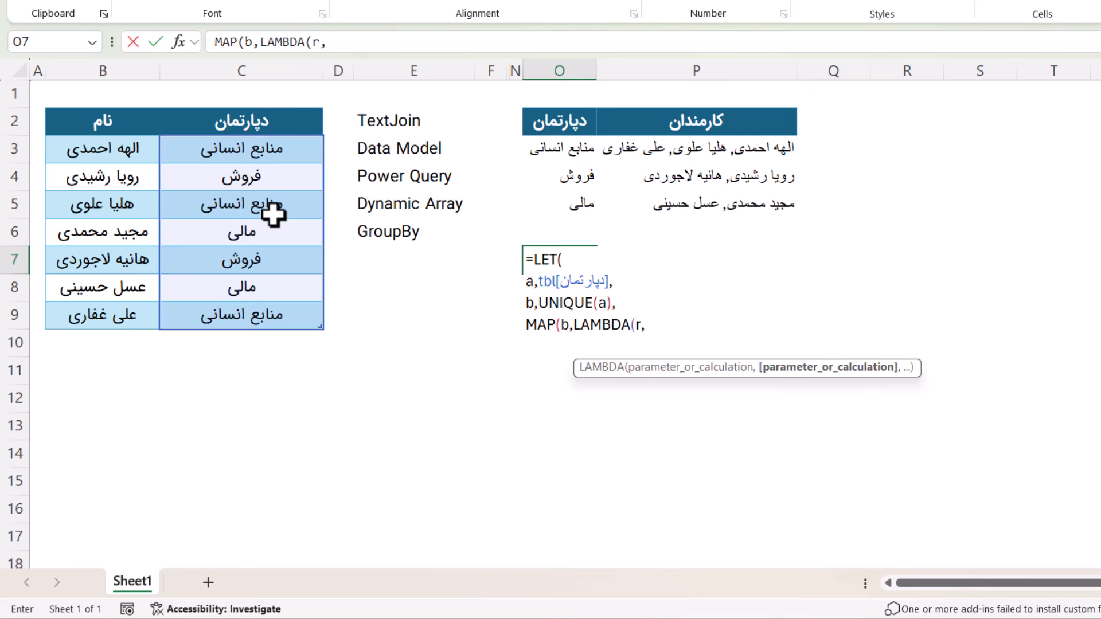
Add FILTER(tbl[نام],a=r) as the LAMBDA's calculation in the LET formula in O7.
type("filt")
key("BackSpace")
key("BackSpace")
key("BackSpace")
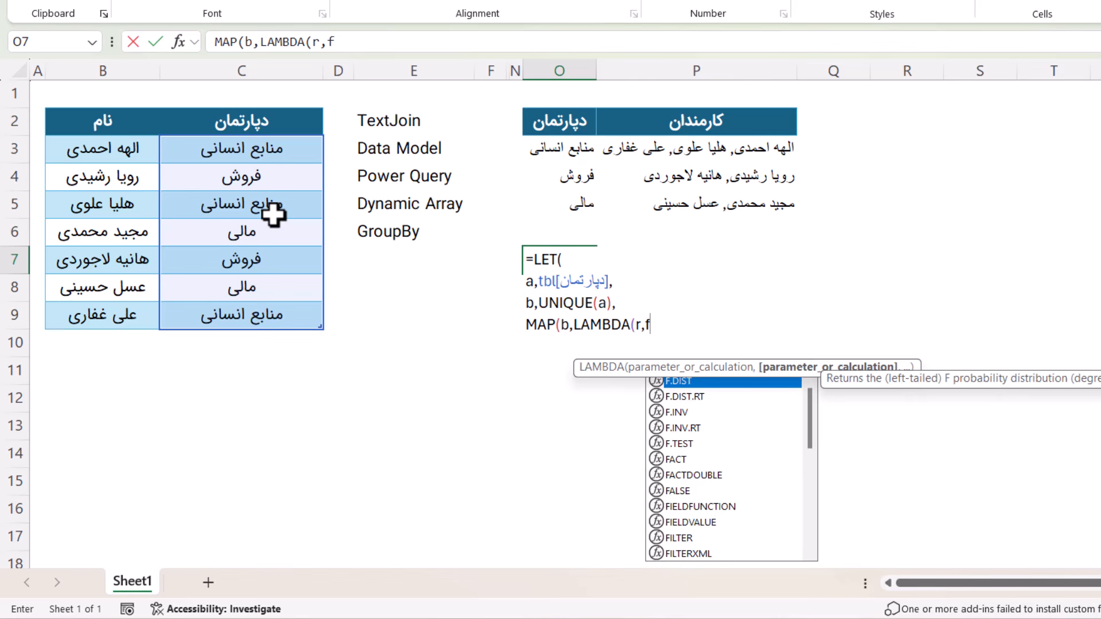
type("ilter")
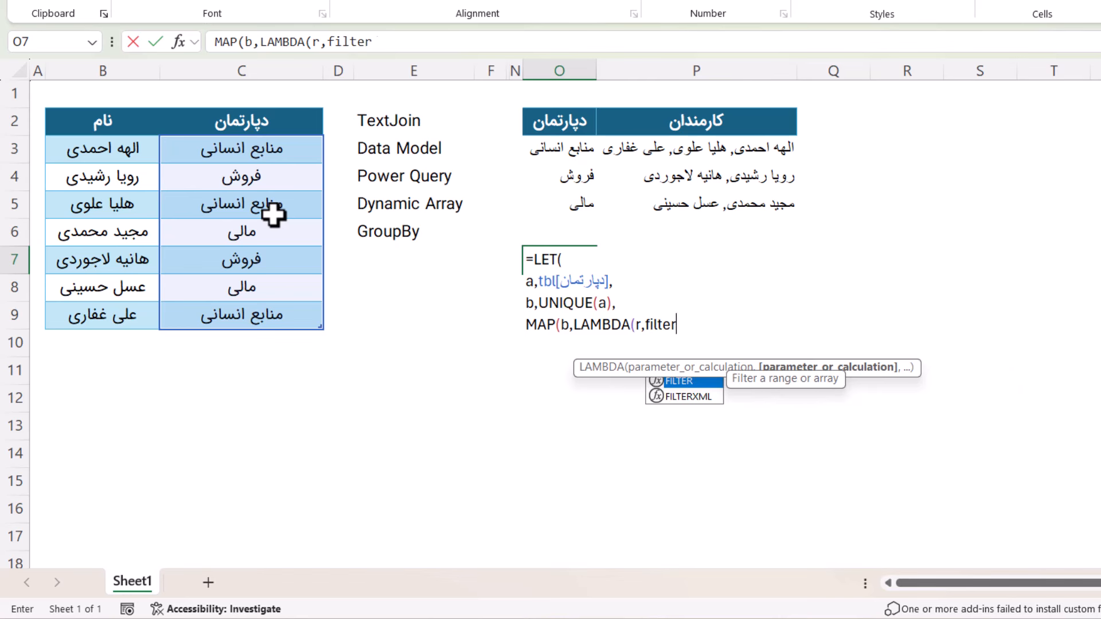
key("Tab")
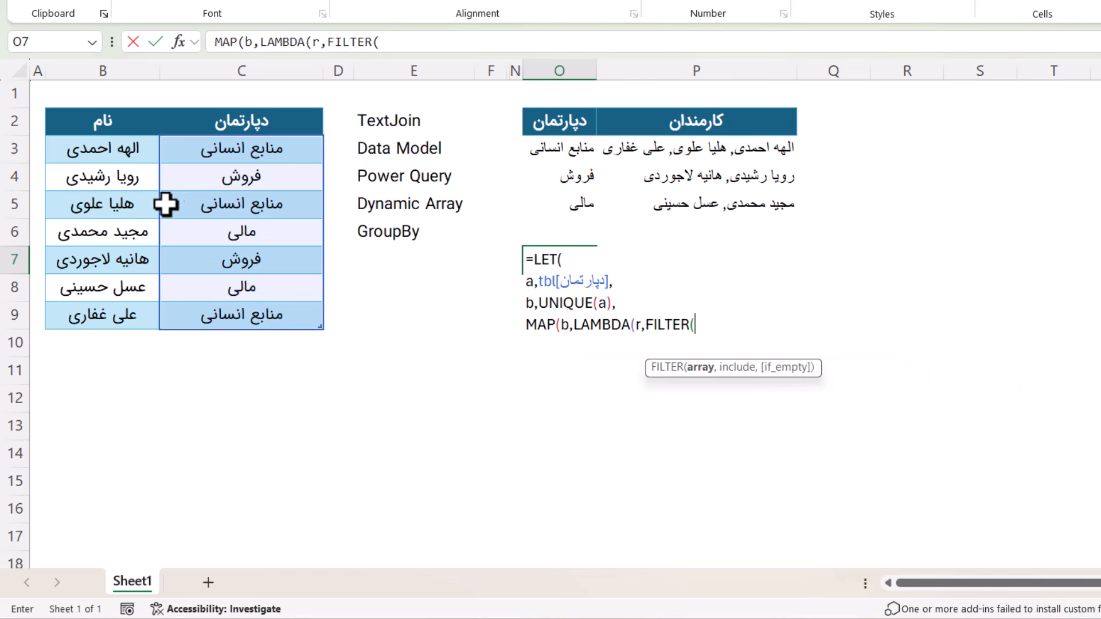
left_click(123, 215)
key("ctrl+space")
type(",")
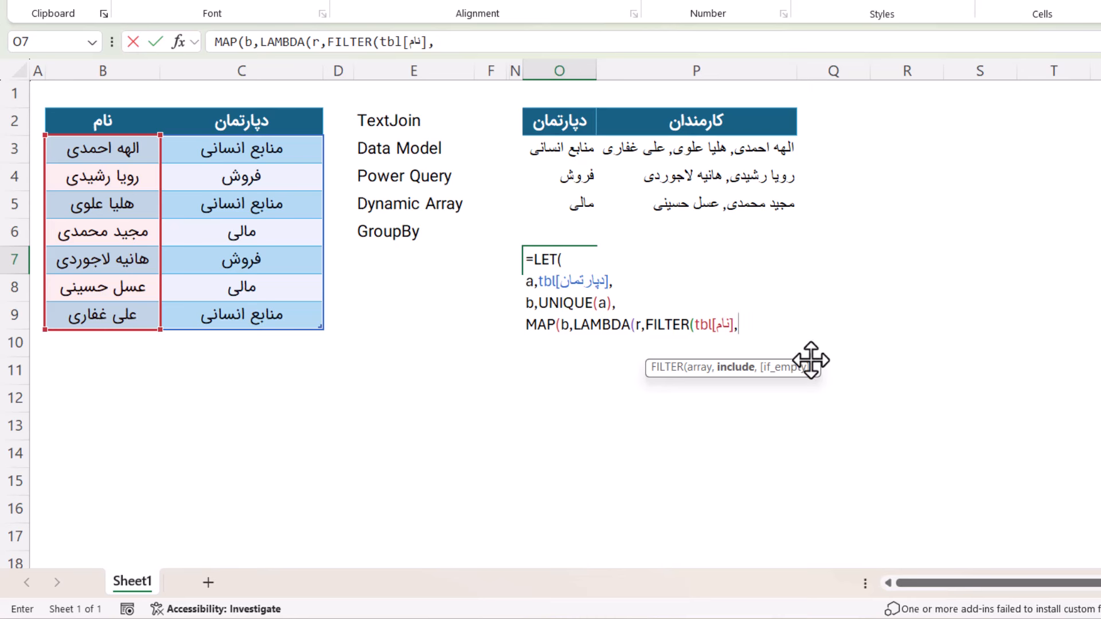
type("a=r")
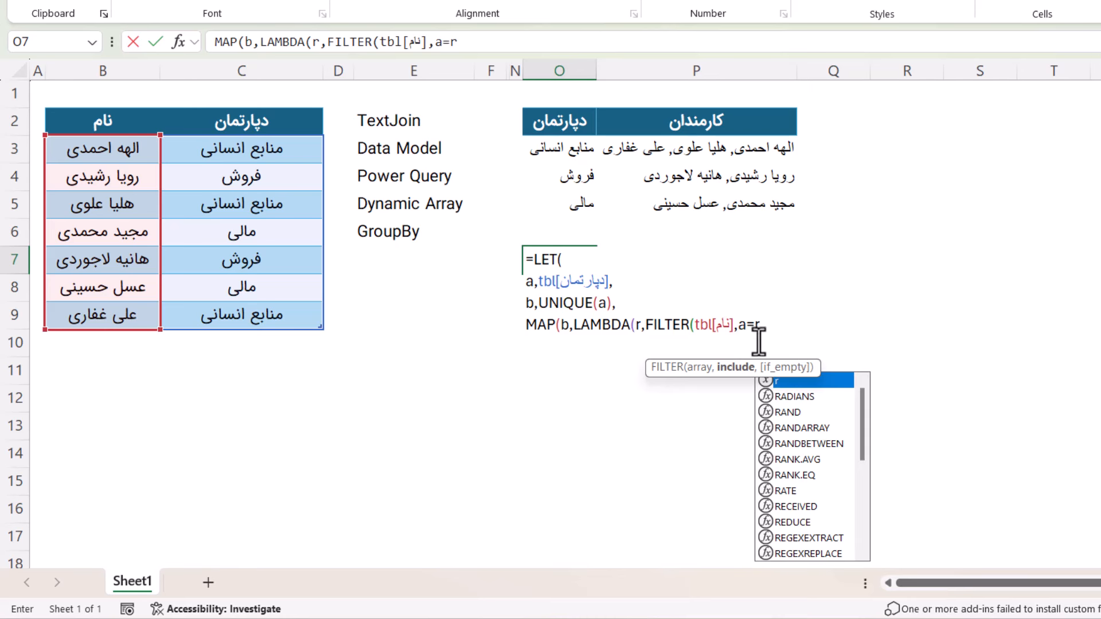
type(")")
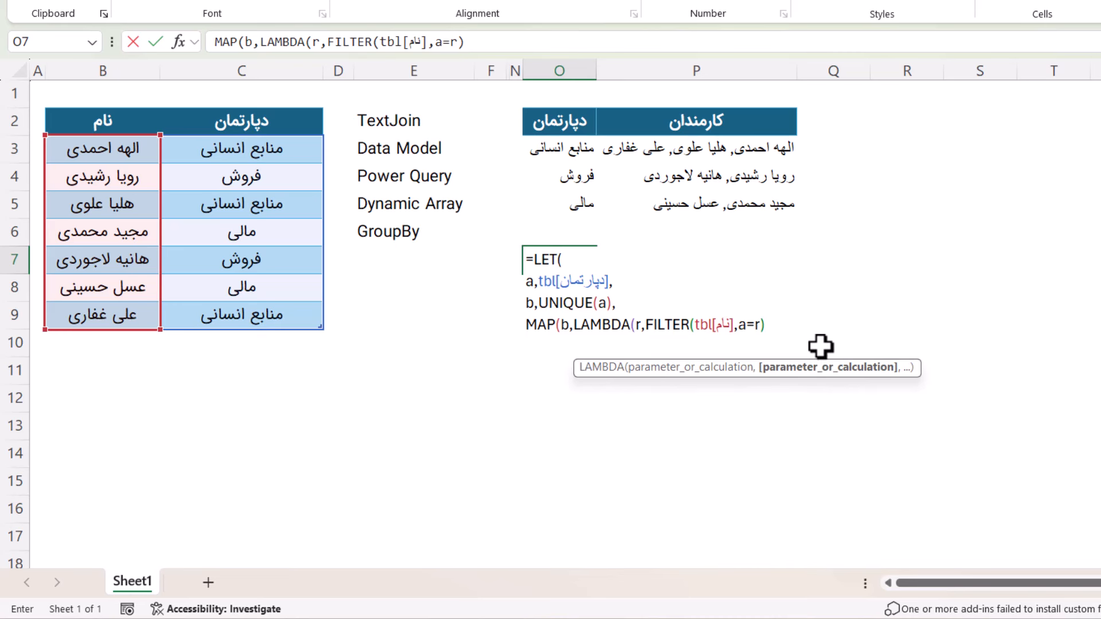
Wrap the FILTER in ARRAYTOTEXT, close all open parentheses and commit the LET formula in O7.
left_click(647, 331)
type("arr")
key("Tab")
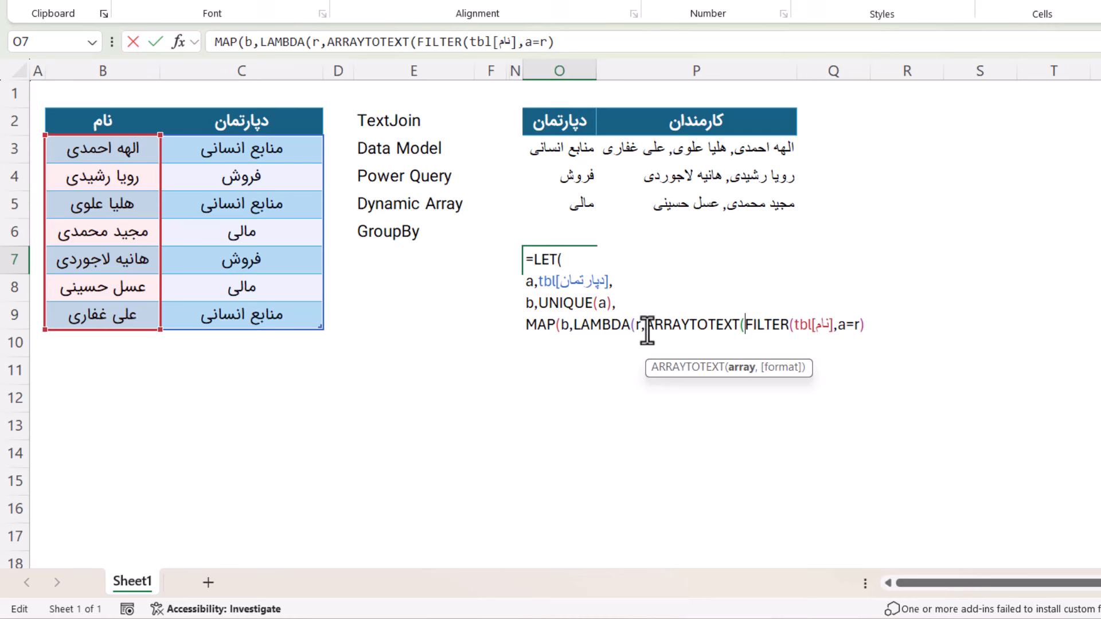
left_click(865, 325)
type("))")
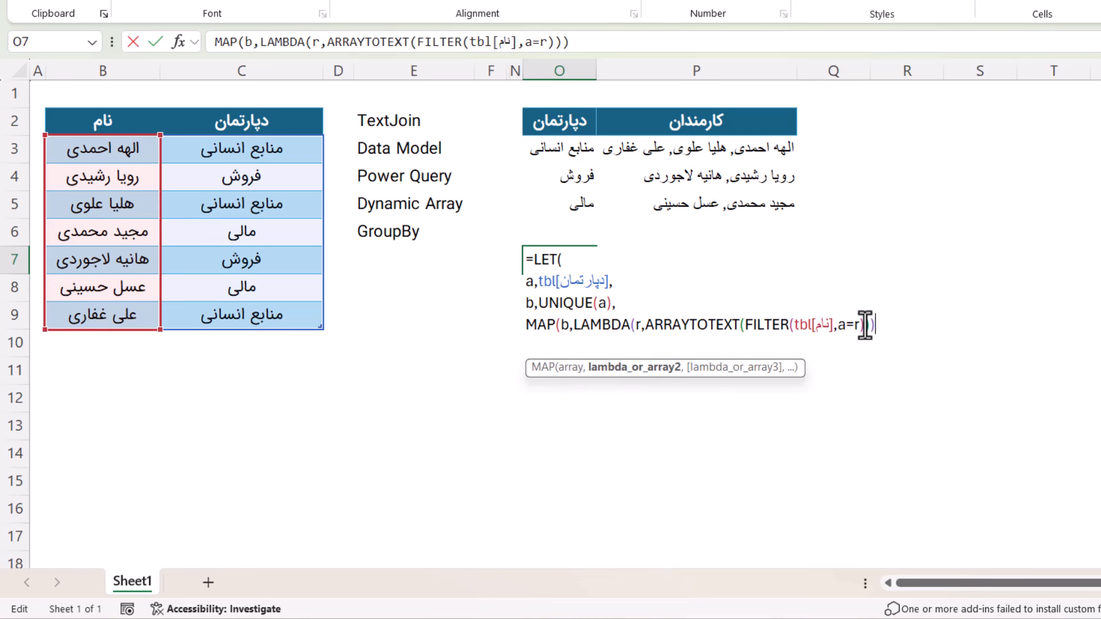
type("))")
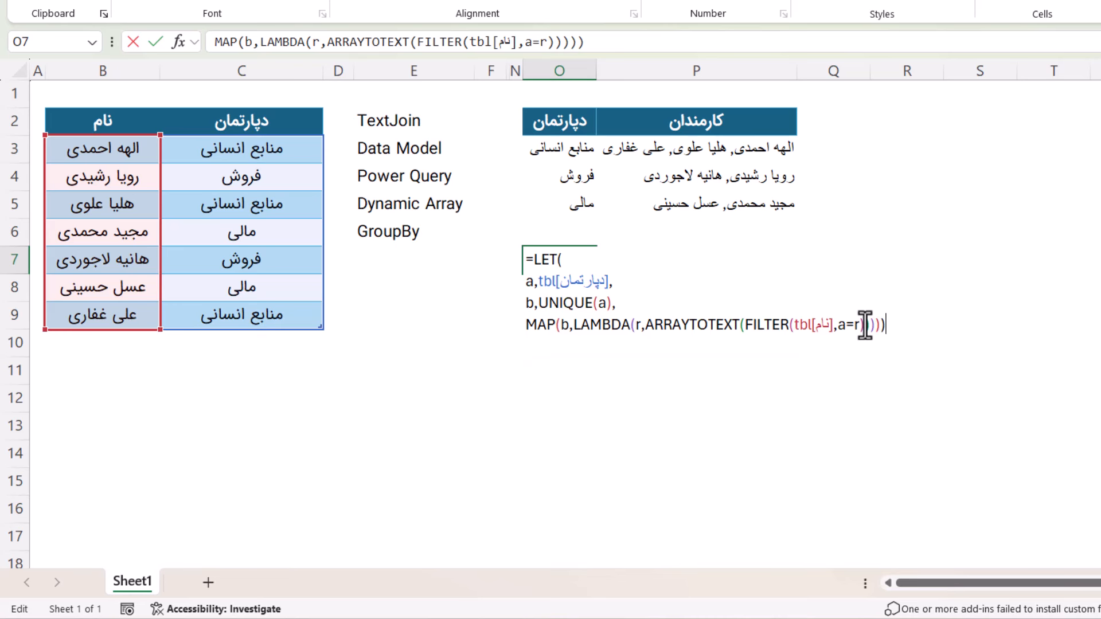
key("Return")
Wrap the MAP part of the O7 formula in HSTACK, on a new line, with b as its first array, and commit it.
left_click(593, 262)
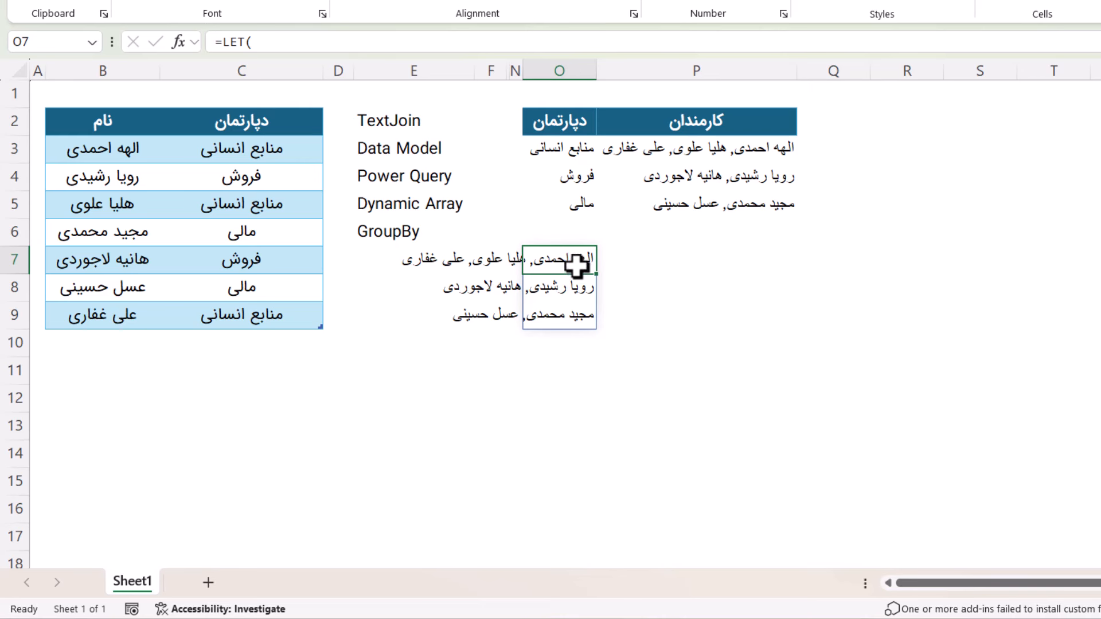
double_click(572, 261)
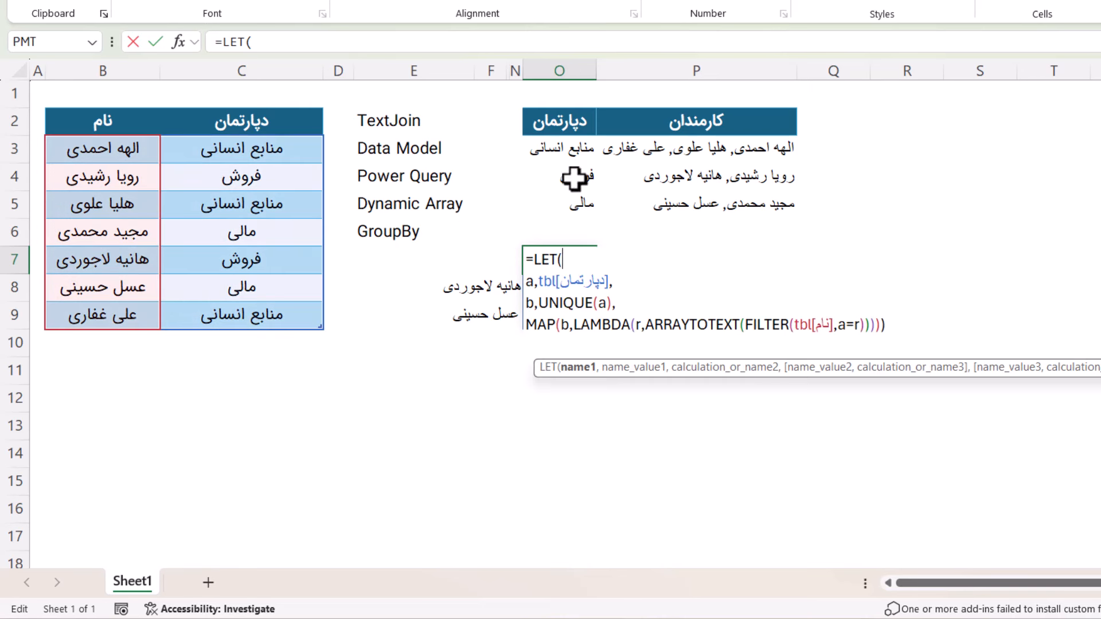
left_click(617, 304)
key("alt+Return")
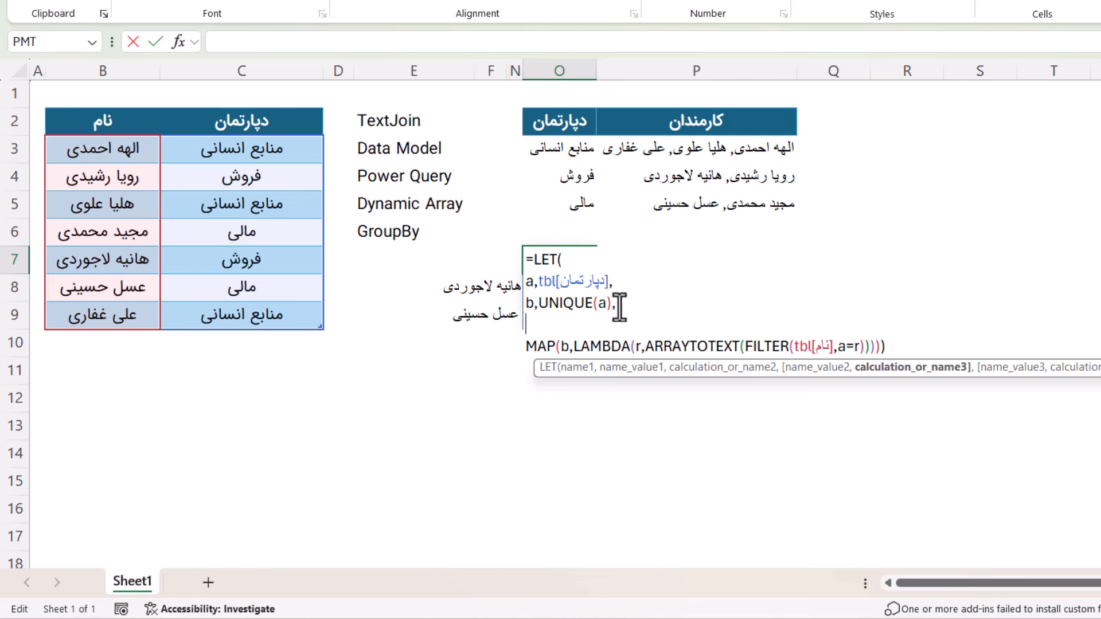
type("hs")
key("Tab")
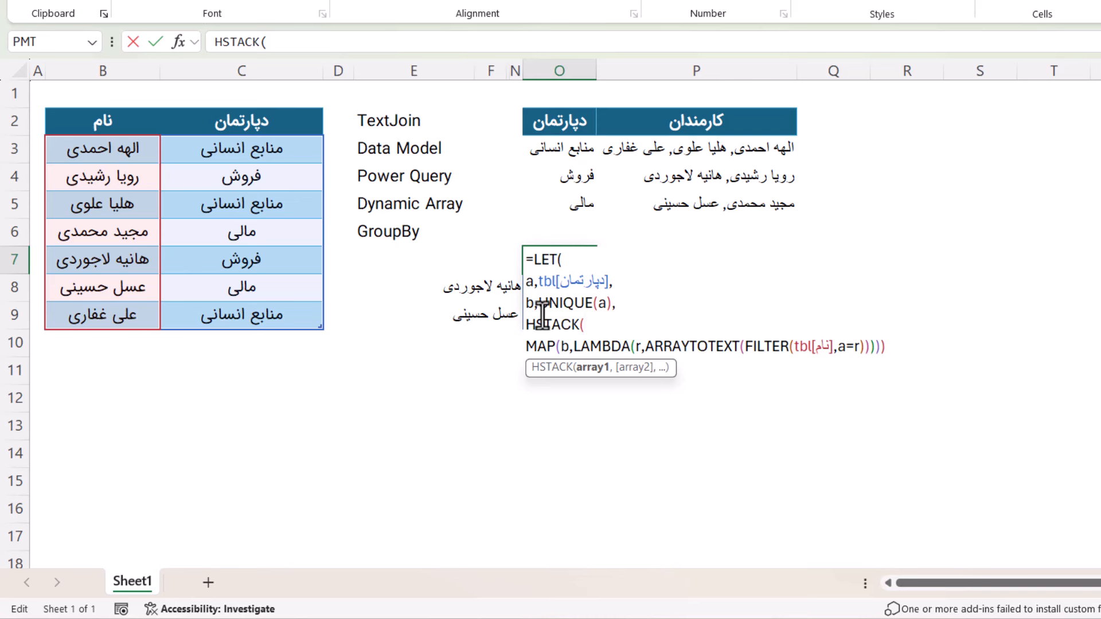
type("b")
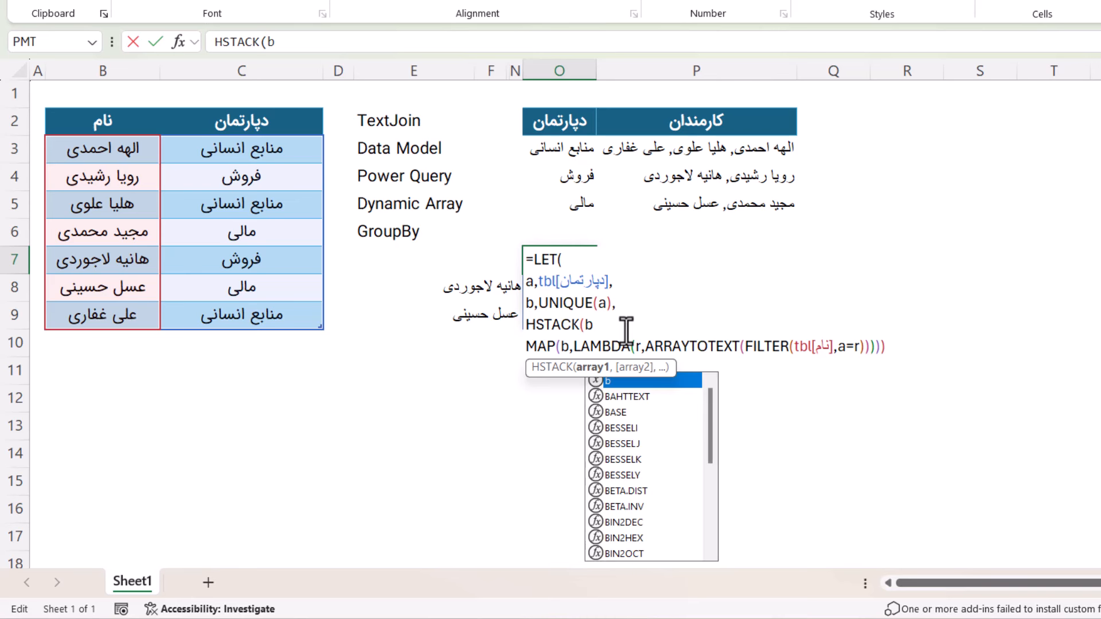
type(",")
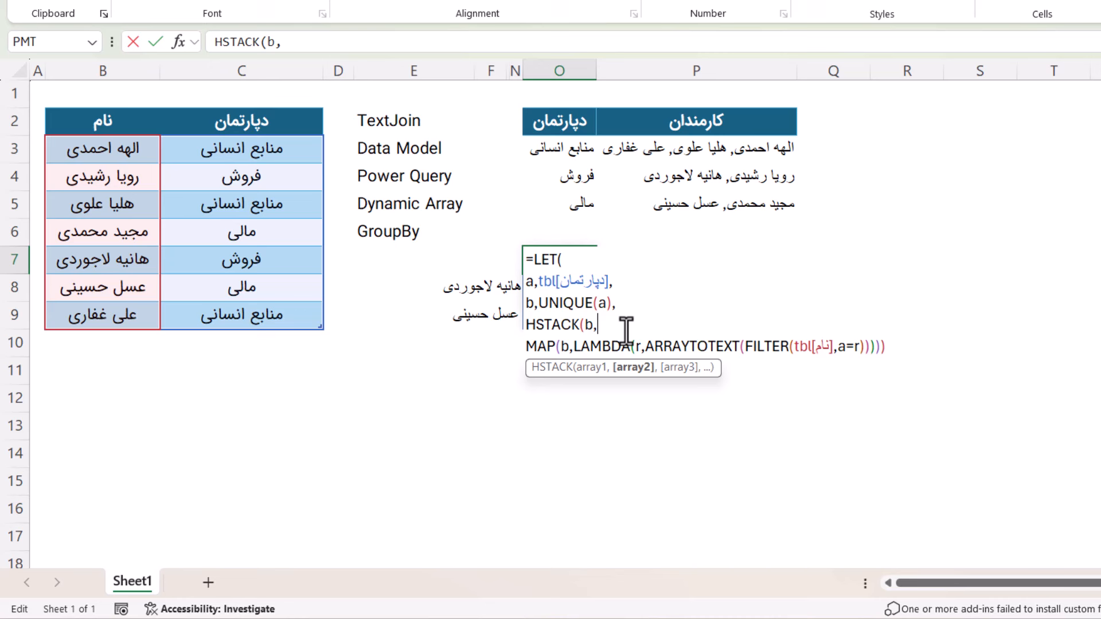
left_click(898, 346)
key("Return")
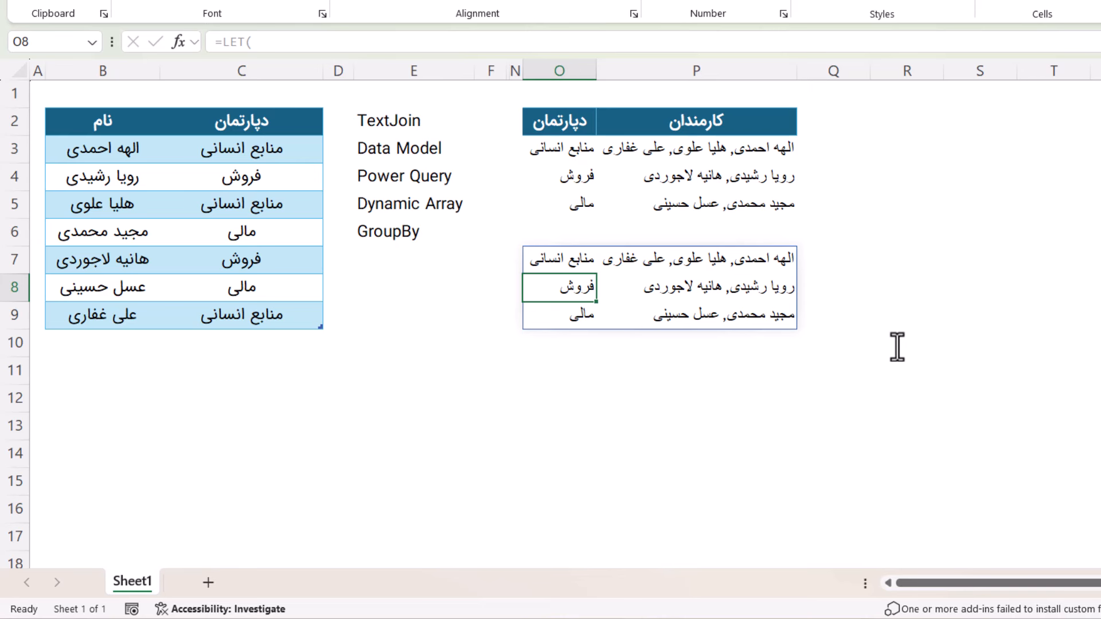
Reopen the O7 formula and begin a VSTACK function on a new line before HSTACK.
left_click(570, 257)
double_click(572, 256)
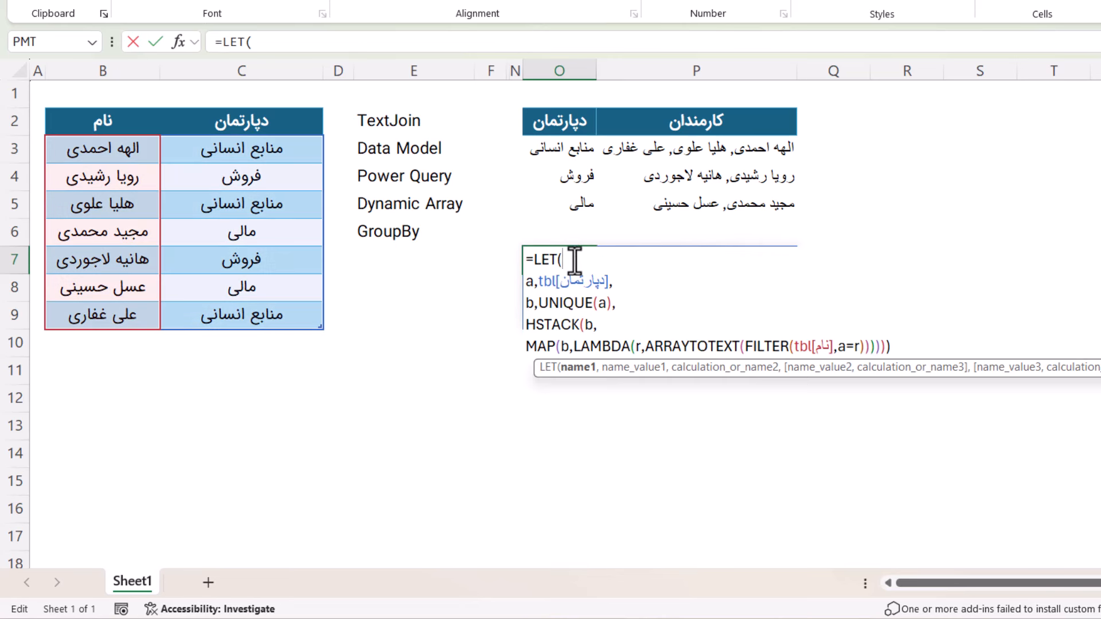
left_click(617, 304)
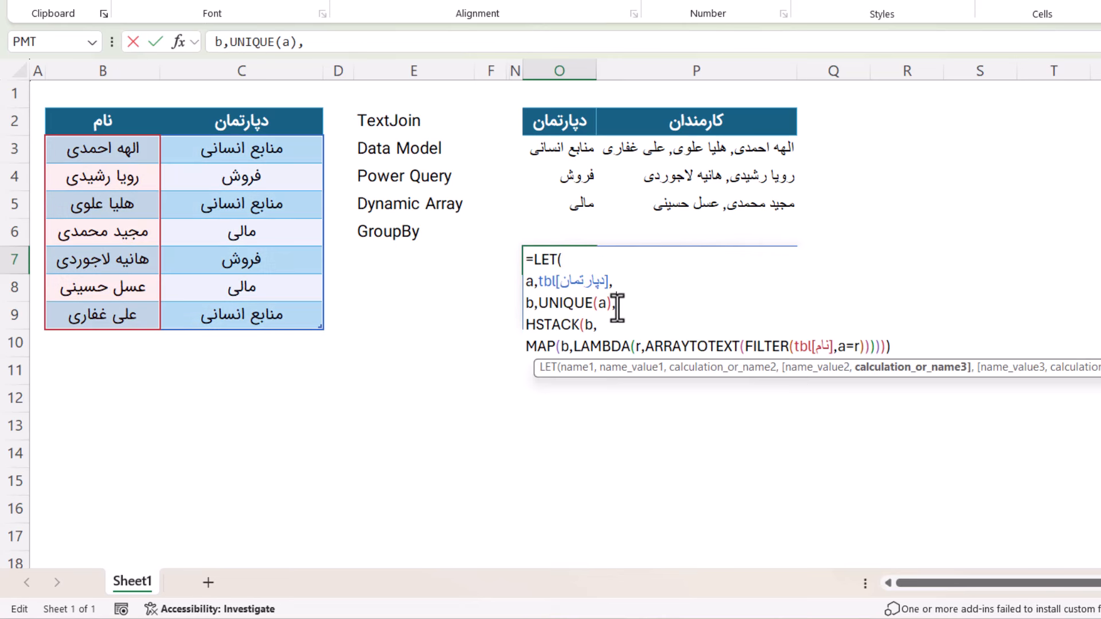
key("alt+Return")
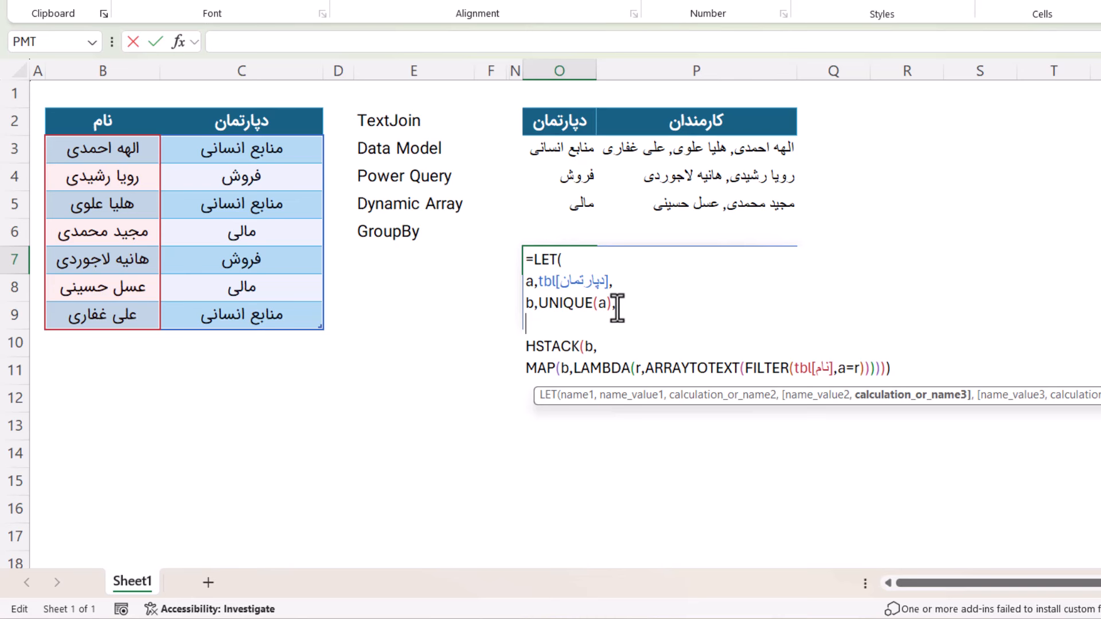
type("vst")
key("Tab")
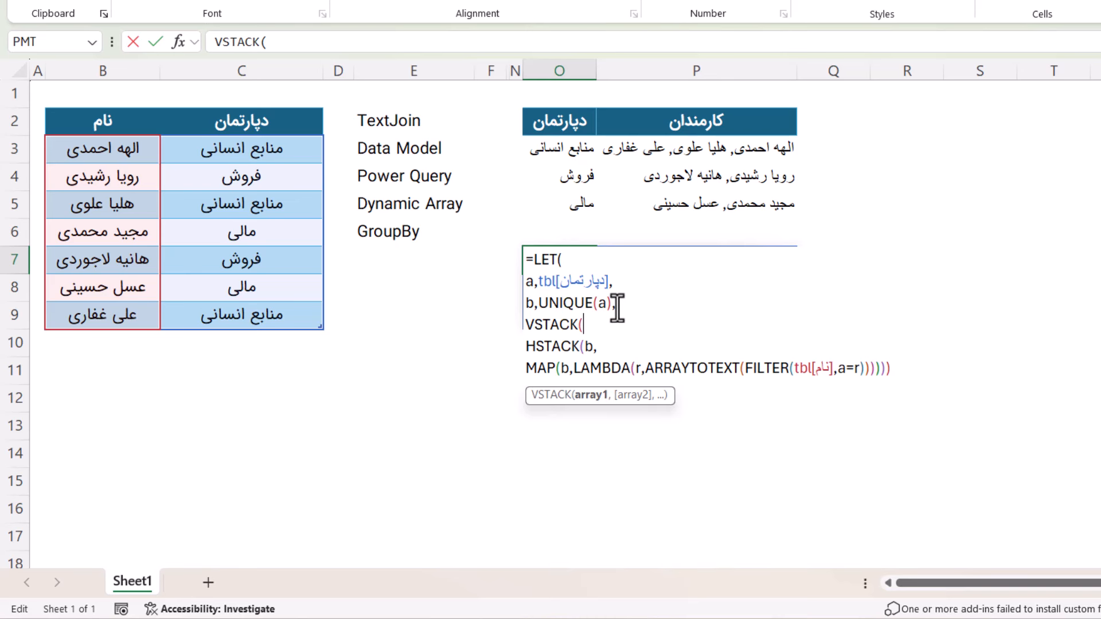
Give VSTACK the header array {"دپارتمان","کارمندان"} as its first argument, close it after the HSTACK part and commit the formula.
type("{\"")
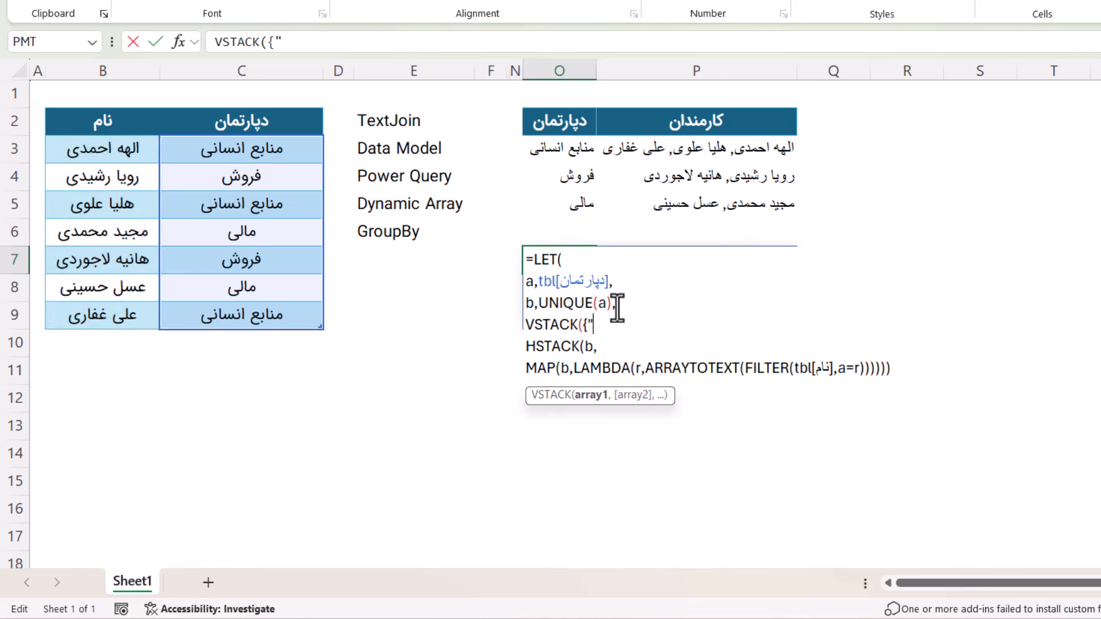
type("n")
key("BackSpace")
type("دپارتمان\",")
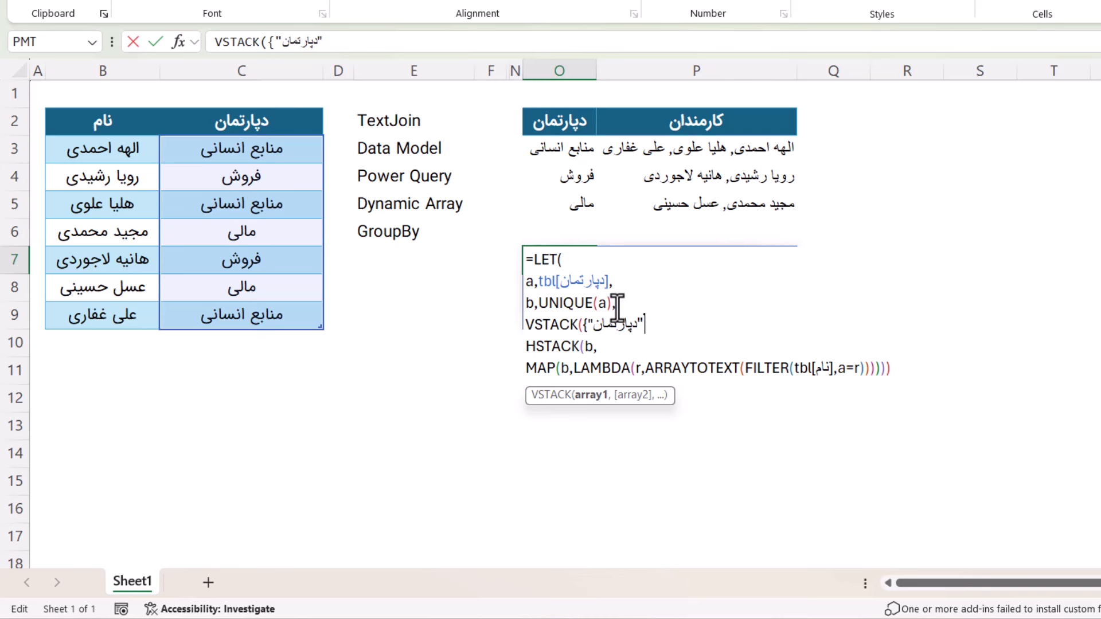
type("\"")
type("کارمندان\"")
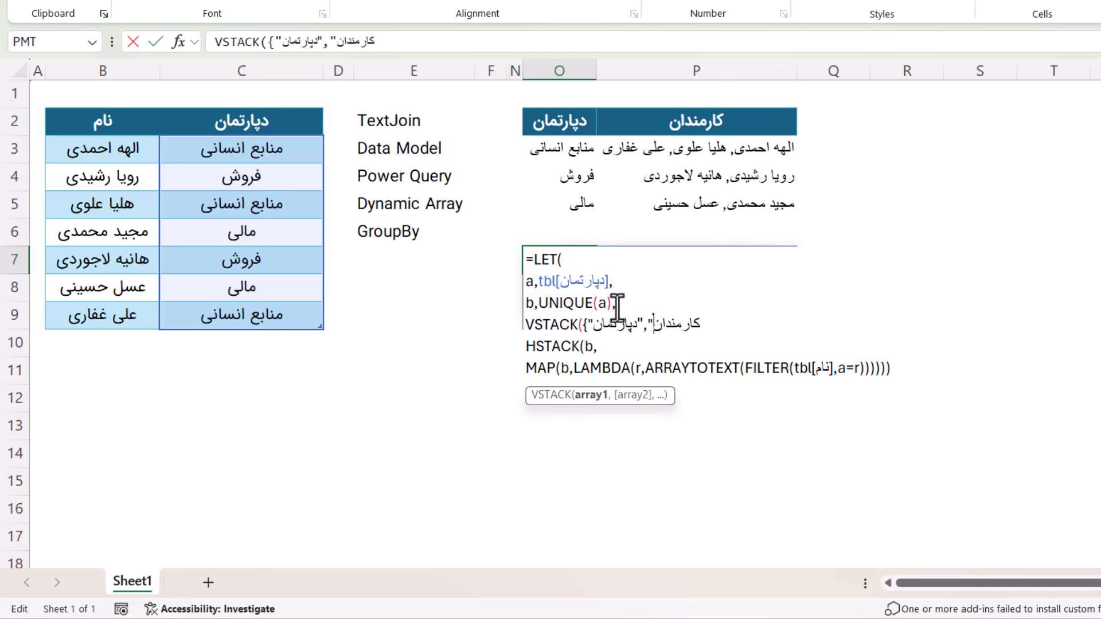
type("}و")
key("BackSpace")
type(",")
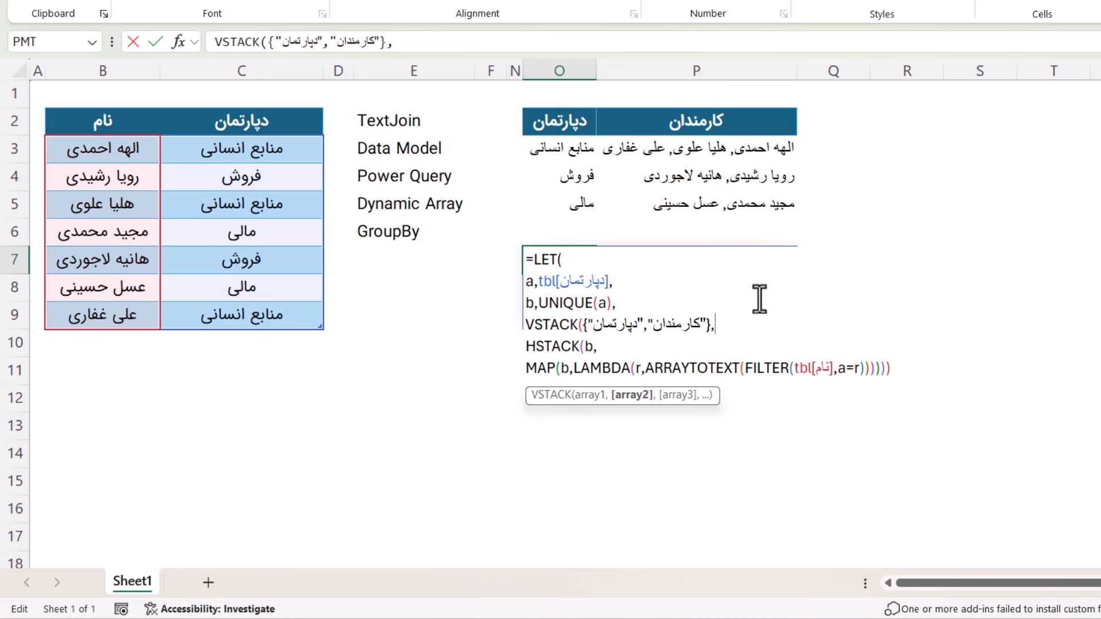
left_click(898, 369)
type(")")
key("Return")
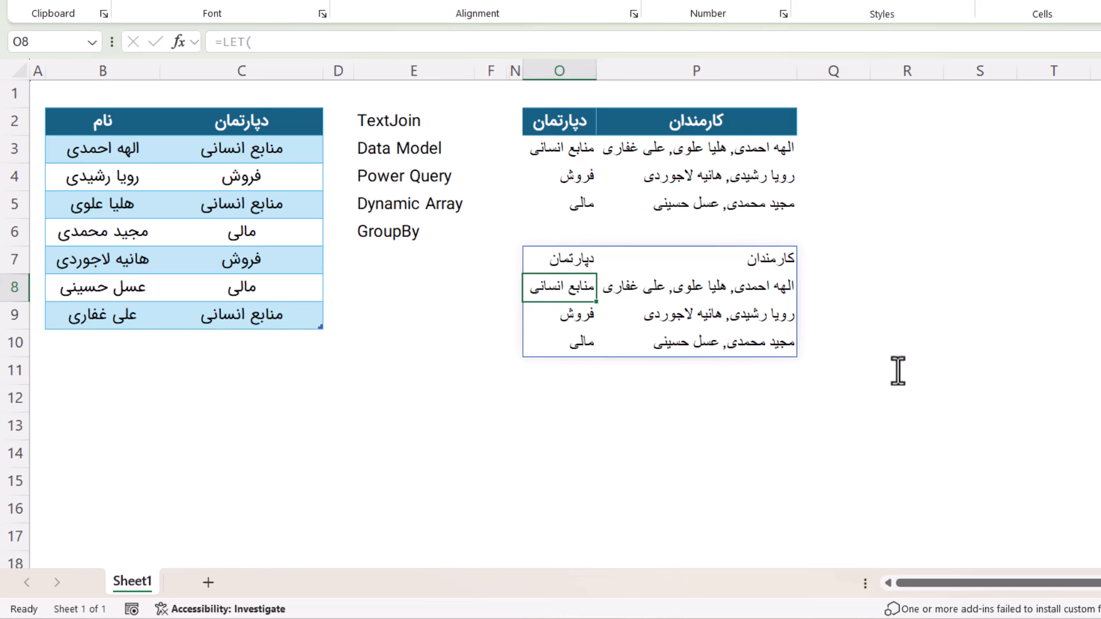
Move the LET formula from O7 to R2 and autofit the width of column S.
left_click(572, 259)
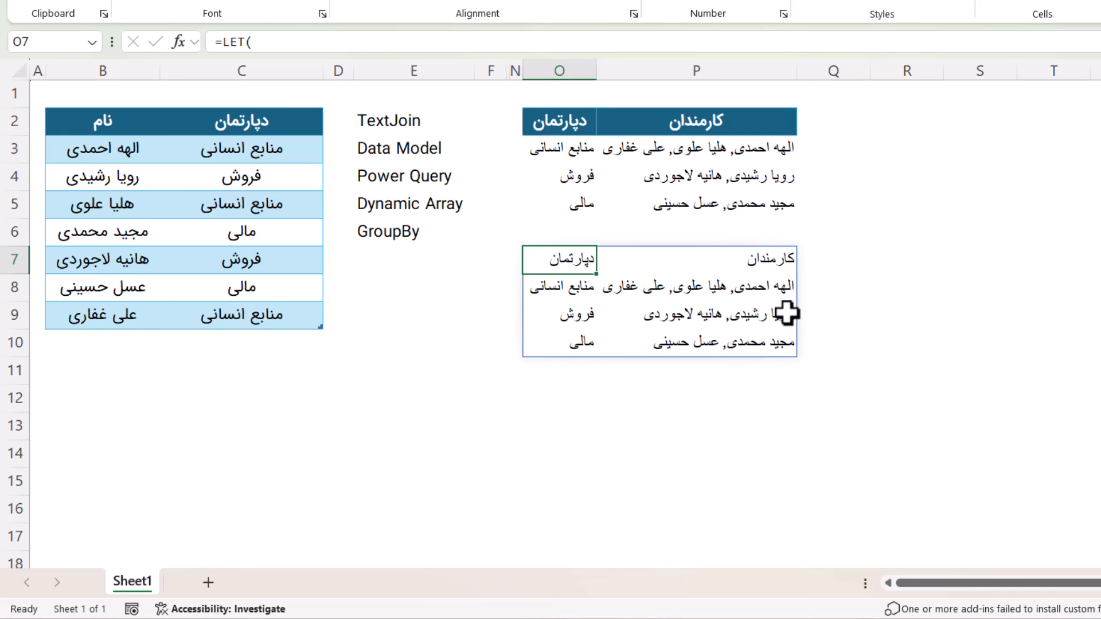
left_click(381, 236)
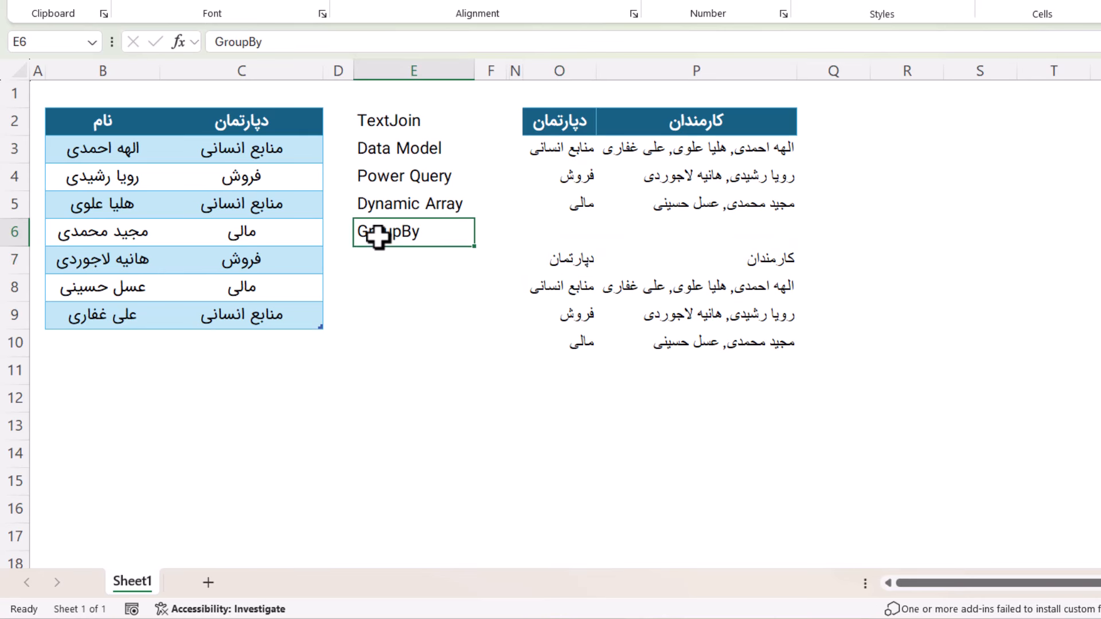
left_click(557, 253)
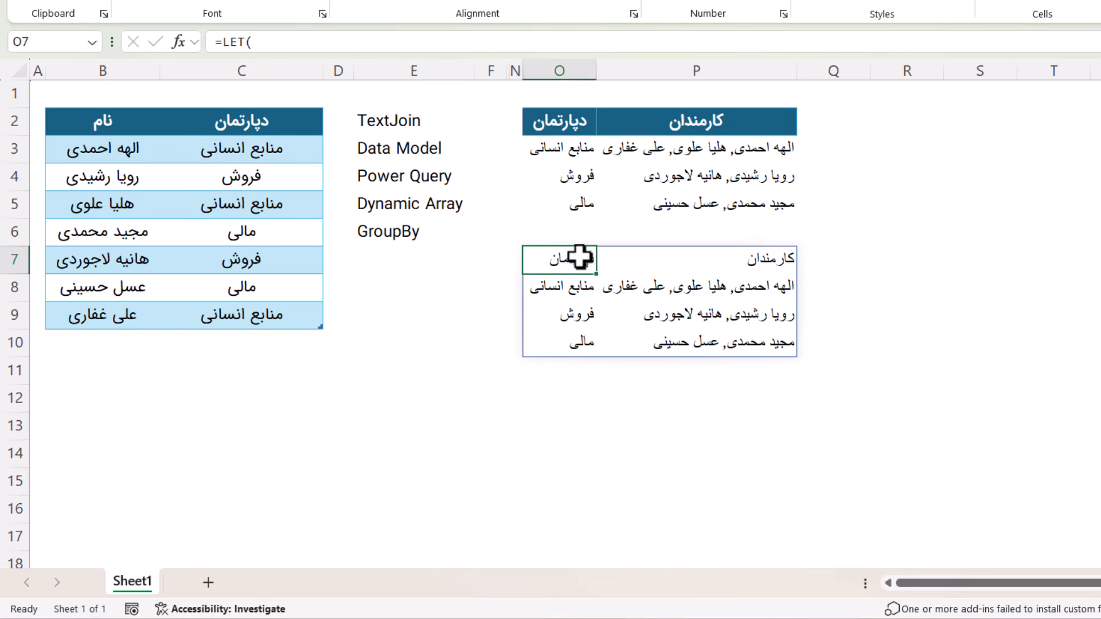
left_click_drag(570, 245, 899, 128)
double_click(1018, 71)
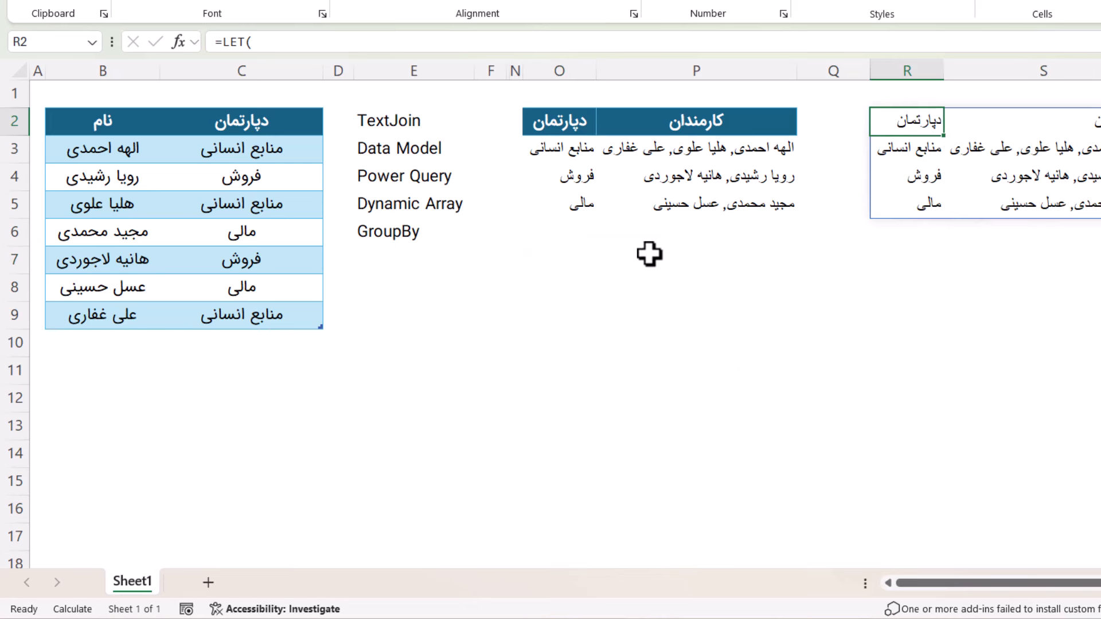
Start a GROUPBY formula in O7 with tbl[دپارتمان] as the row fields and tbl[نام] as the values.
left_click(565, 264)
type("=g")
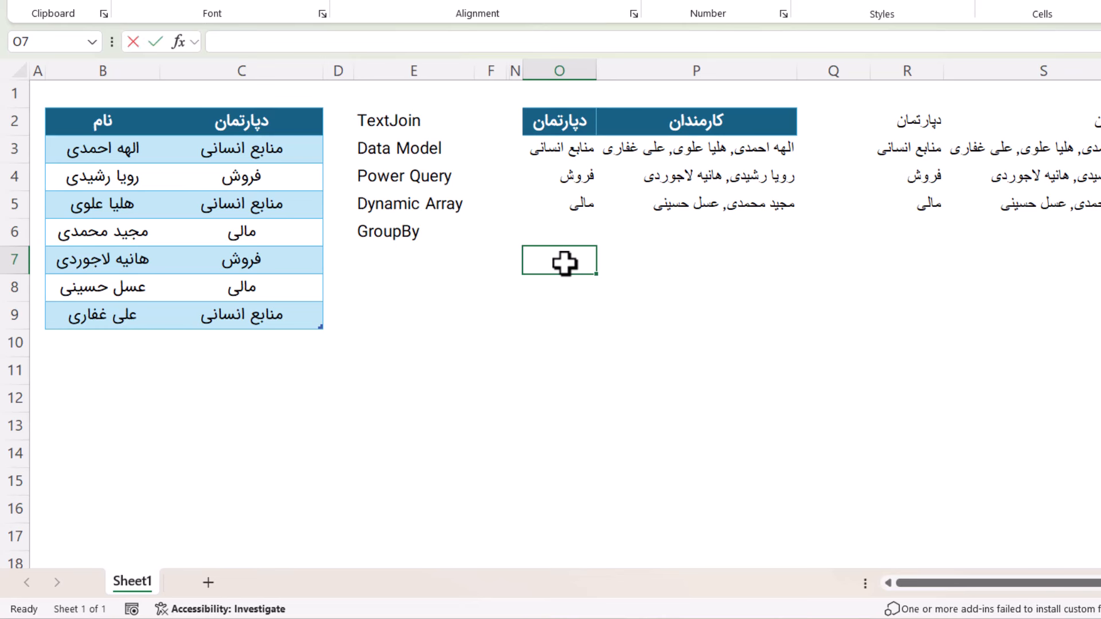
type("roup")
key("Tab")
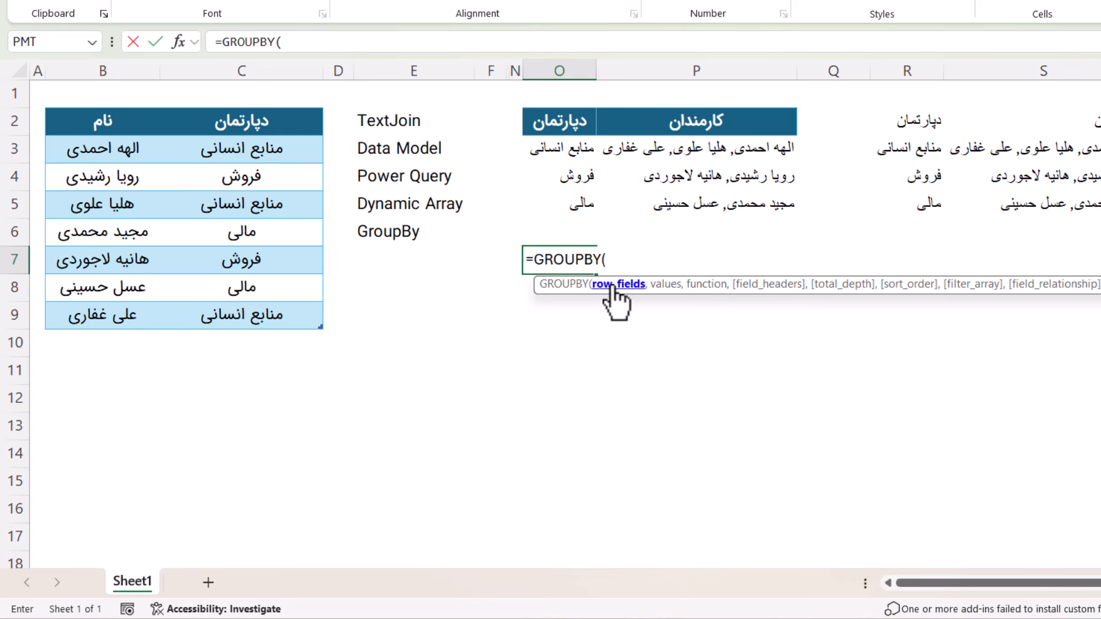
left_click(272, 206)
key("ctrl+space")
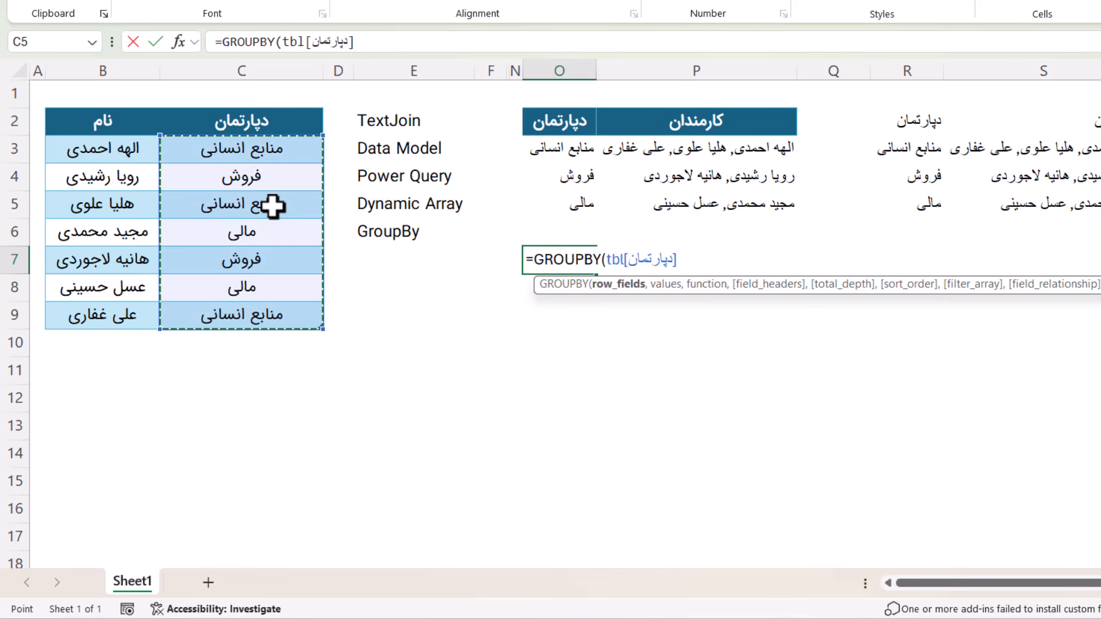
type(",")
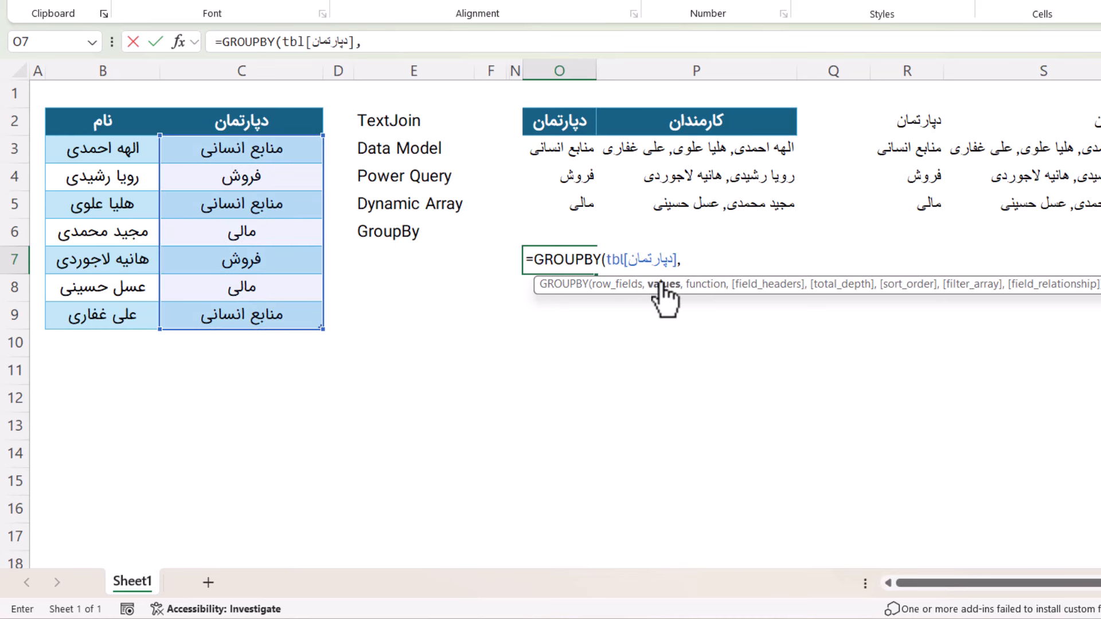
left_click(113, 235)
key("ctrl+space")
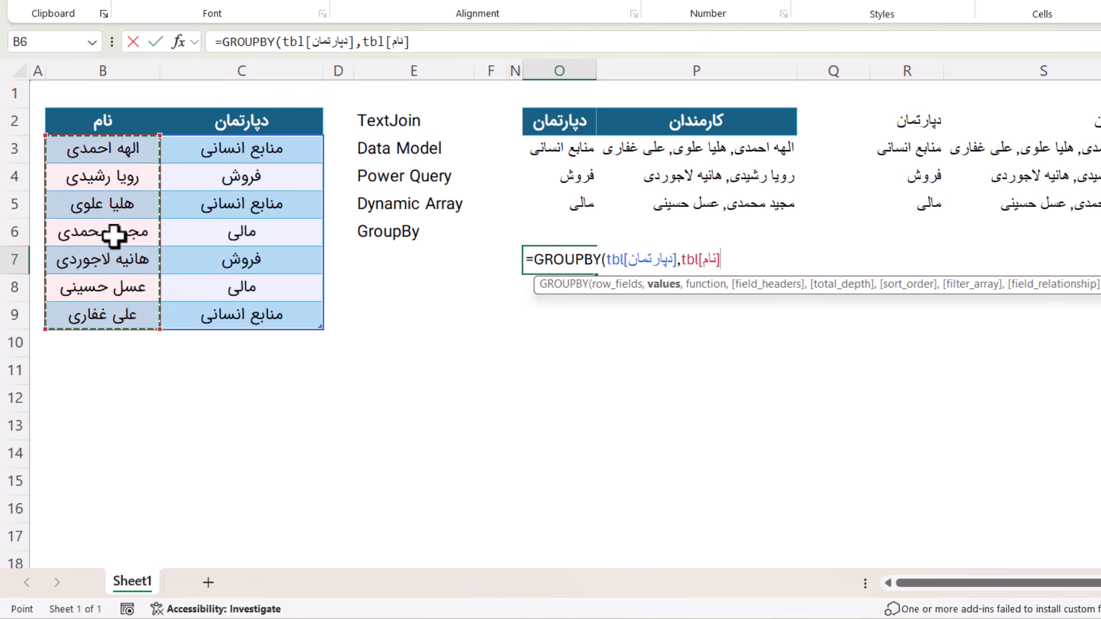
type(",")
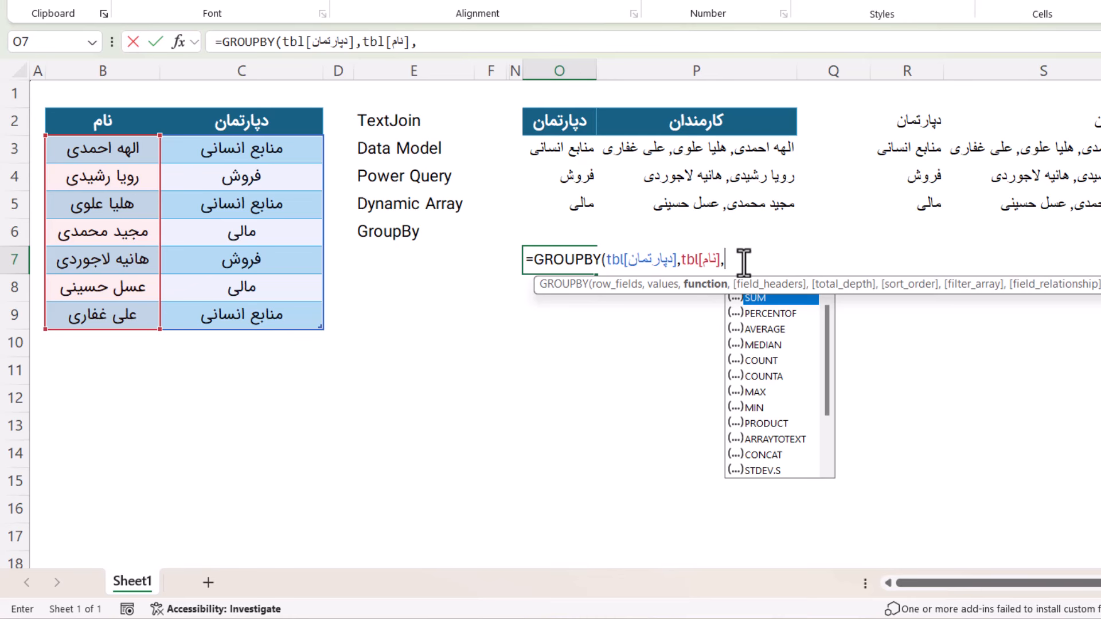
Complete the GROUPBY formula in O7 with ARRAYTOTEXT as the function and commit it.
type("ar")
key("Tab")
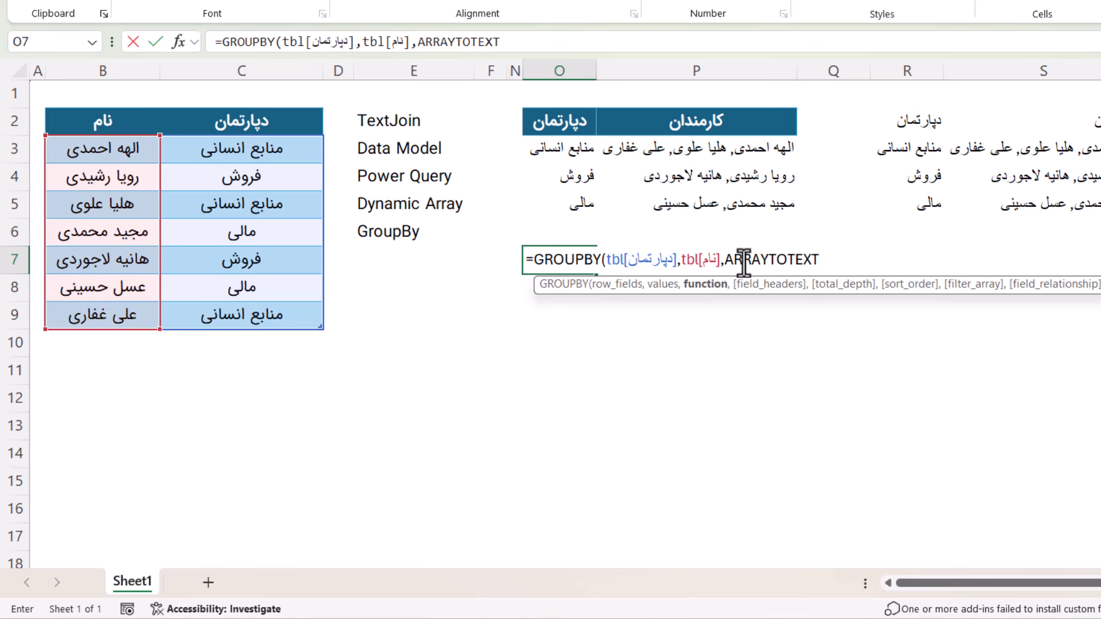
key("Return")
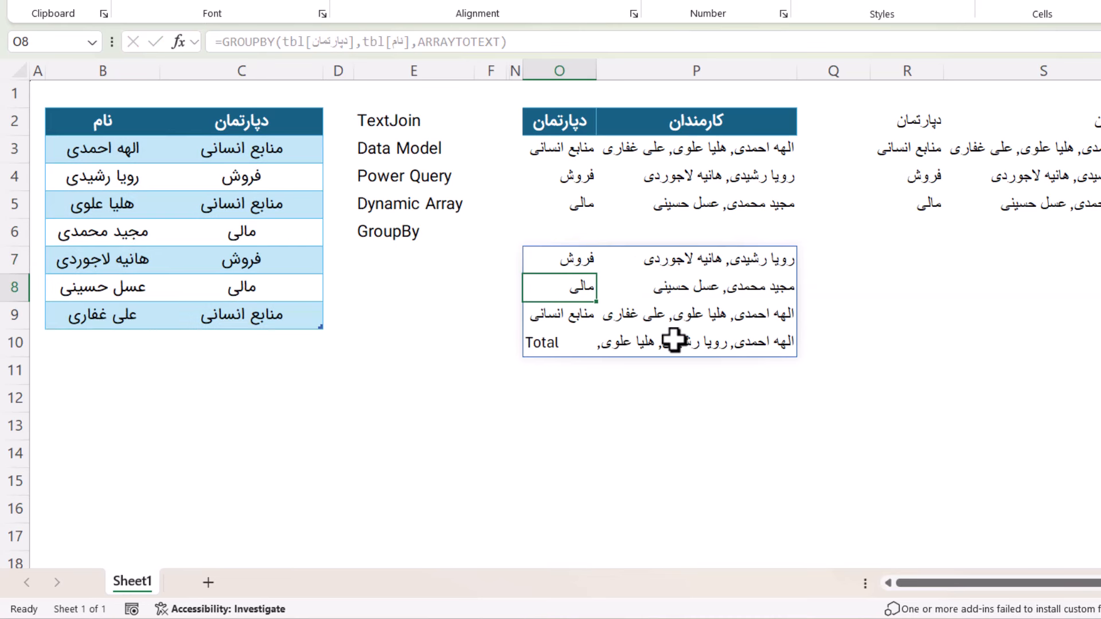
Edit the O7 GROUPBY formula to skip the field headers argument and set total depth to 0 (No totals).
double_click(568, 261)
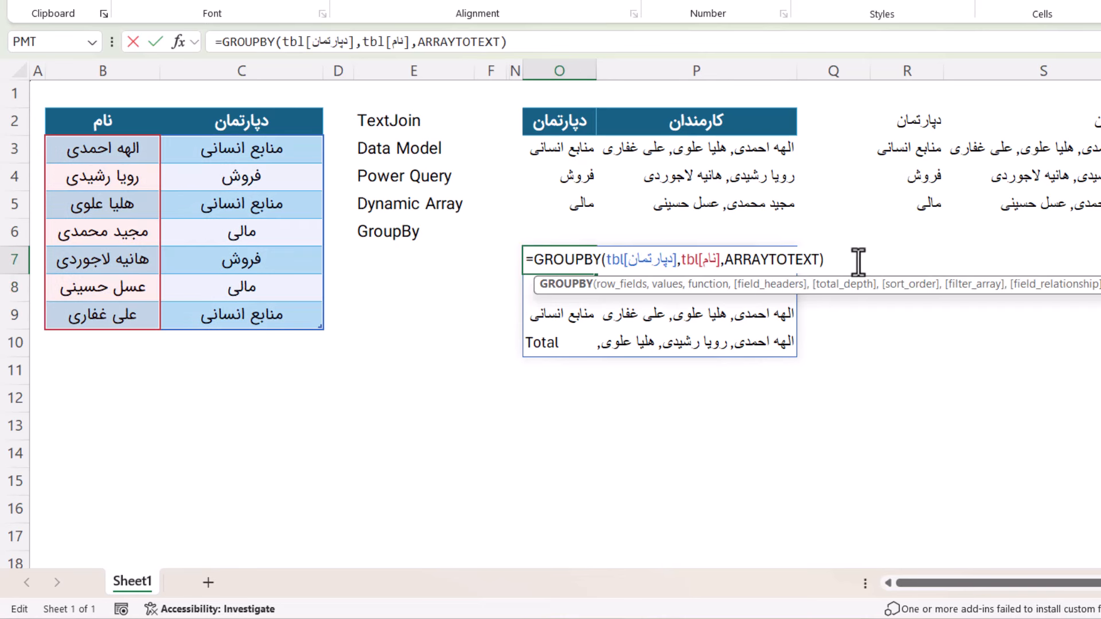
left_click(821, 259)
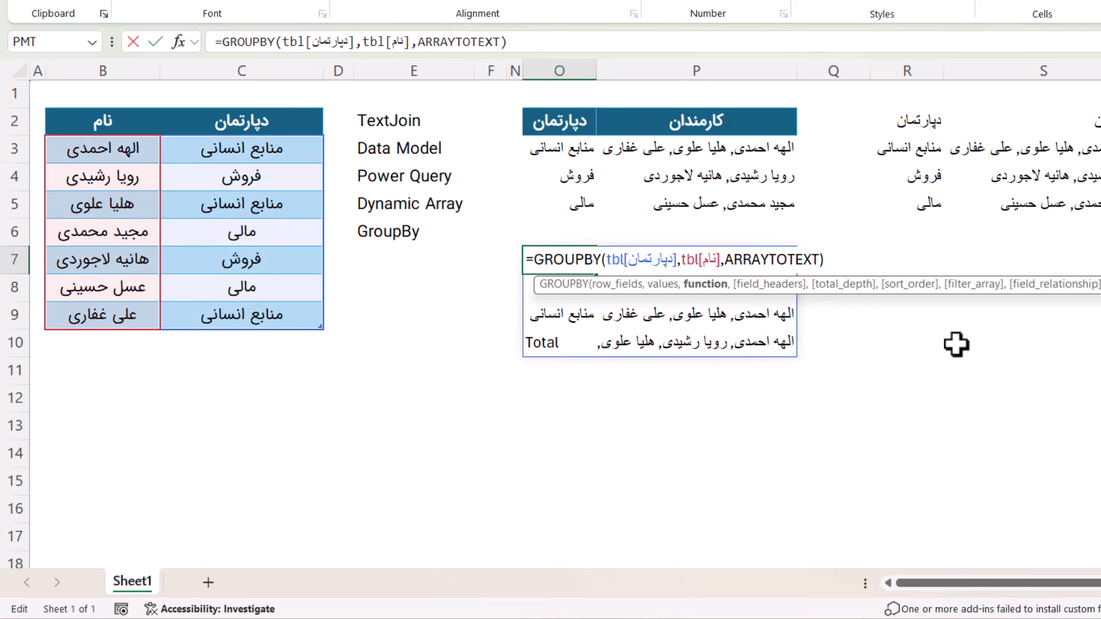
type(",")
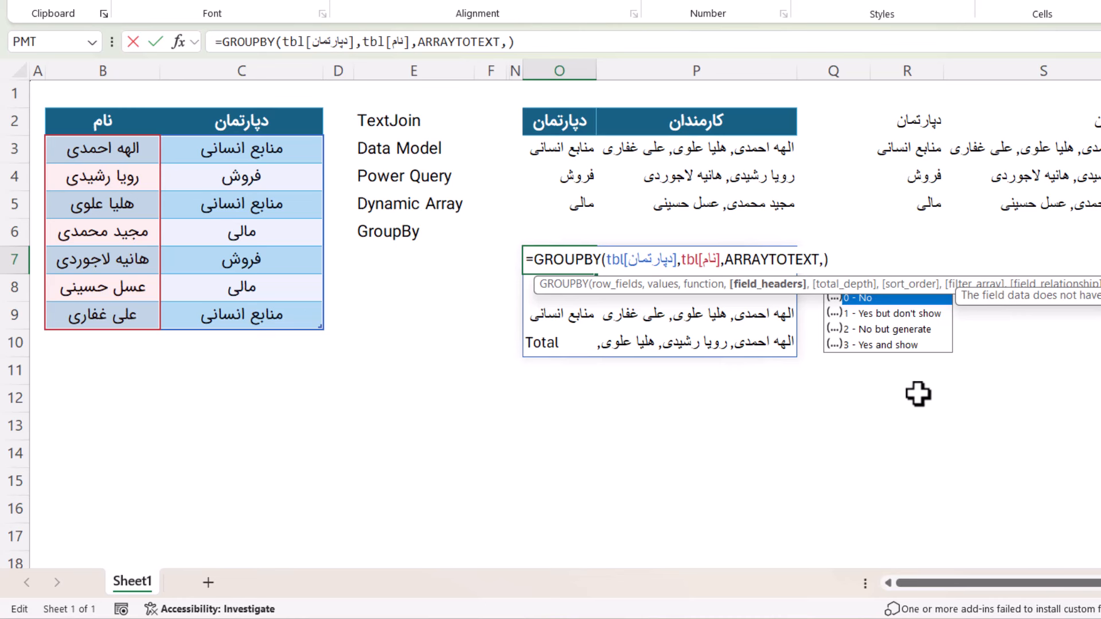
type(",")
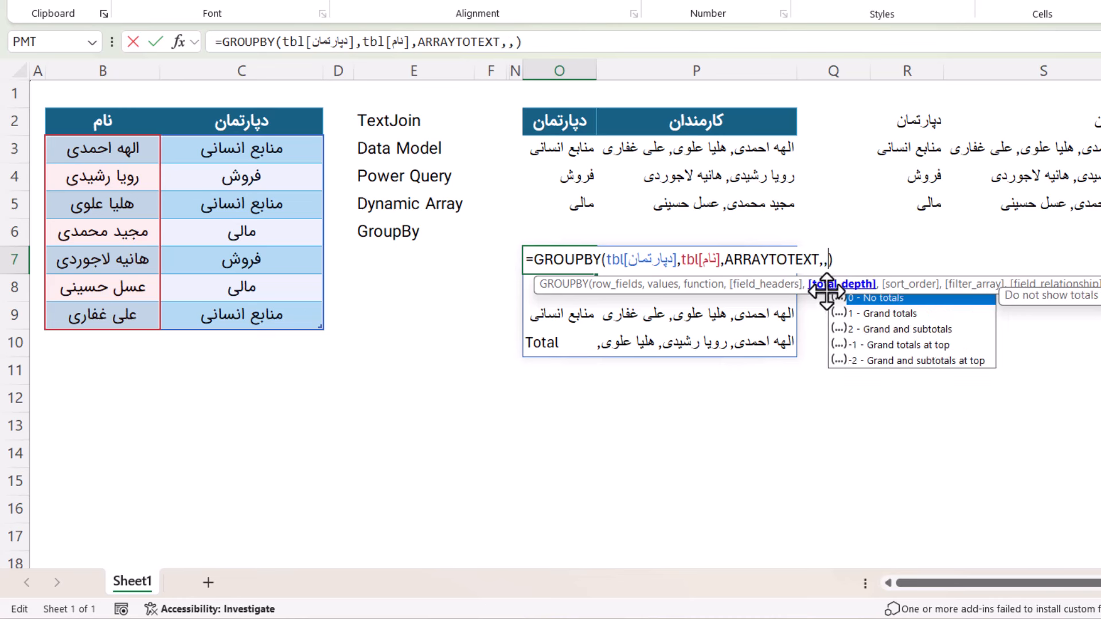
double_click(868, 298)
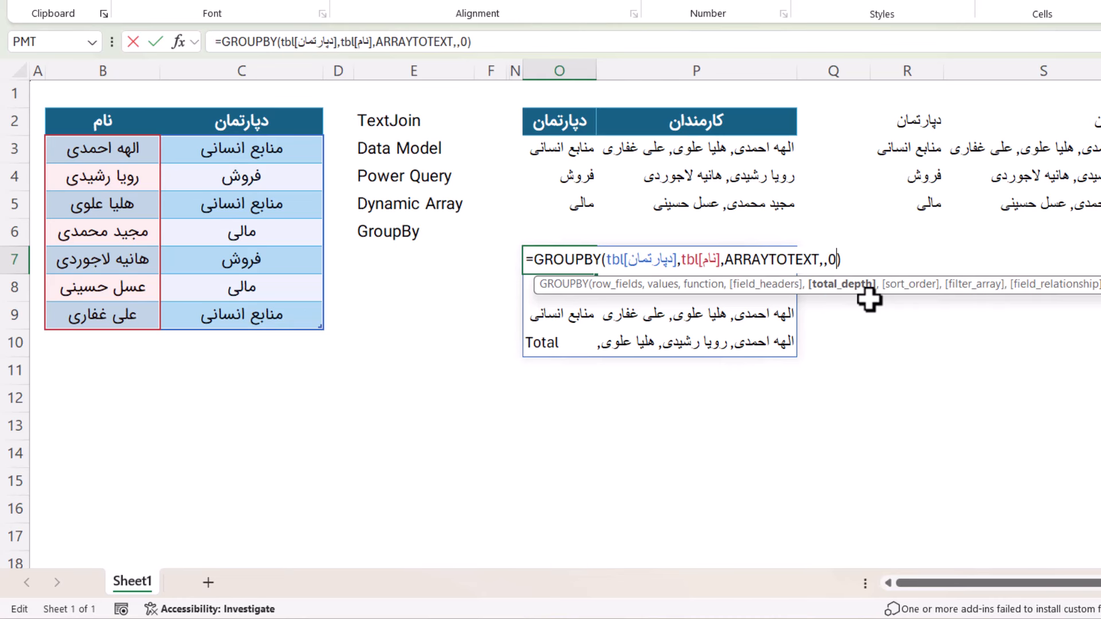
key("Return")
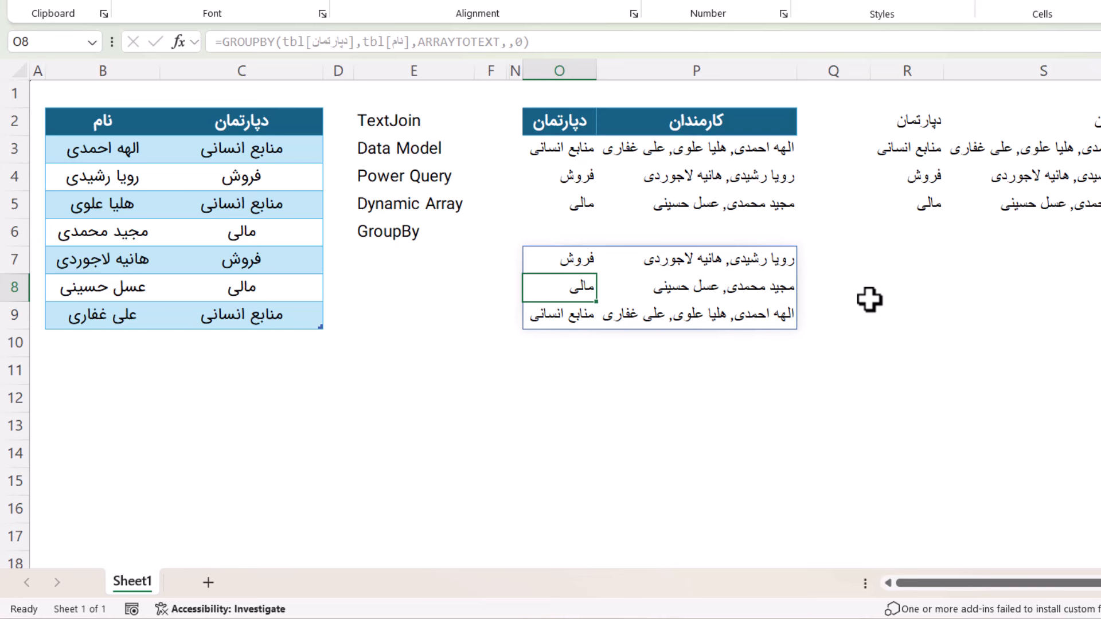
Replace the O7 formula with a new GROUPBY using the full دپارتمان column including its header as row fields and the full نام column as values.
key("Up")
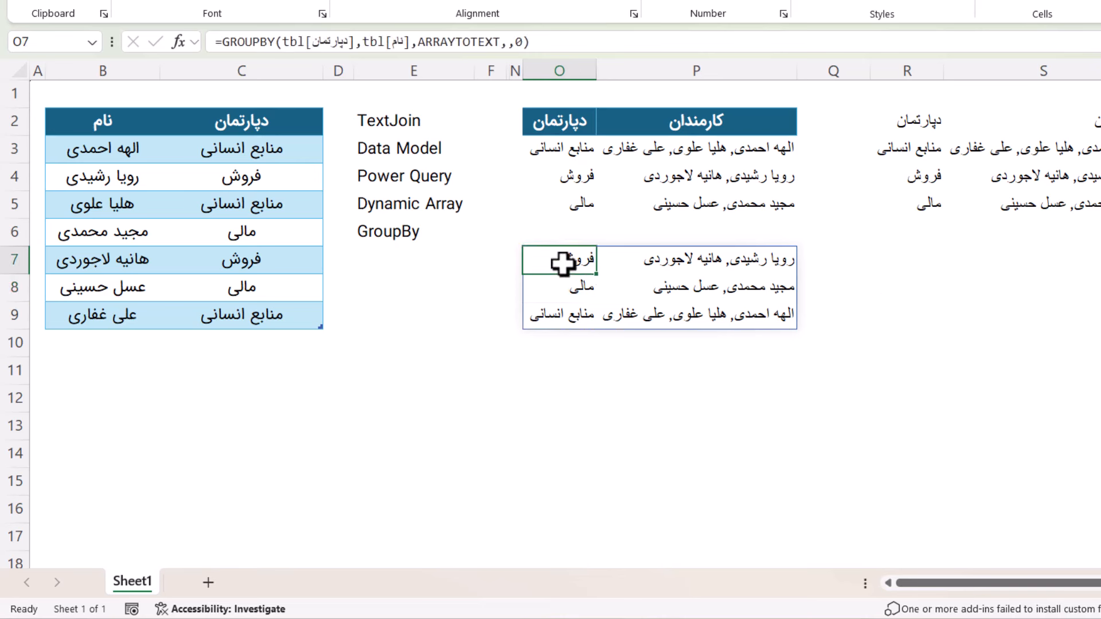
key("Delete")
type("=grou")
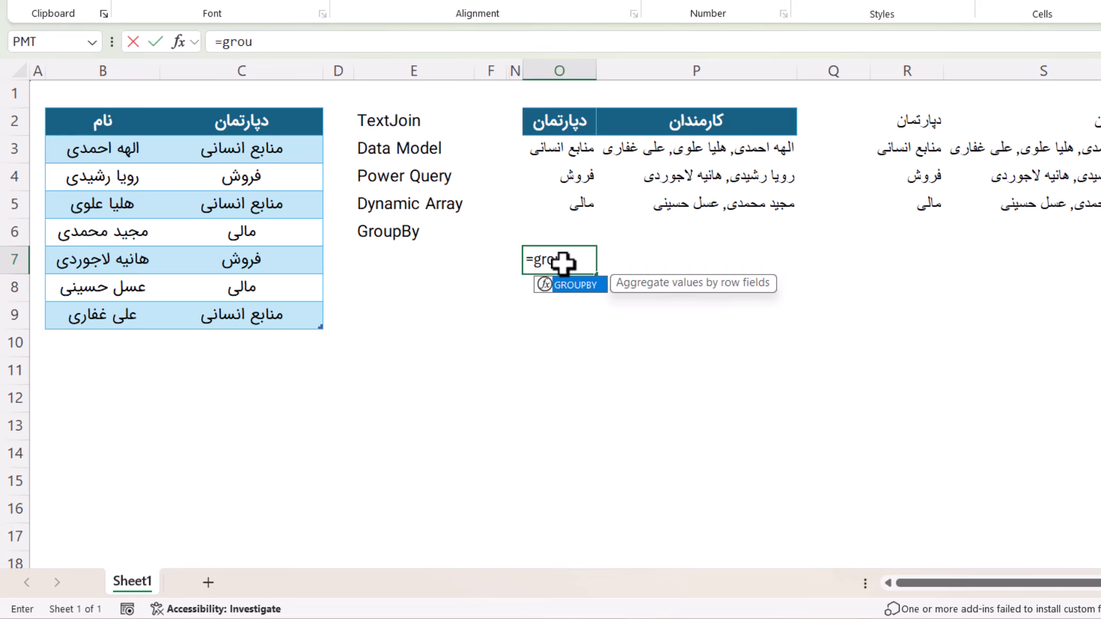
key("Tab")
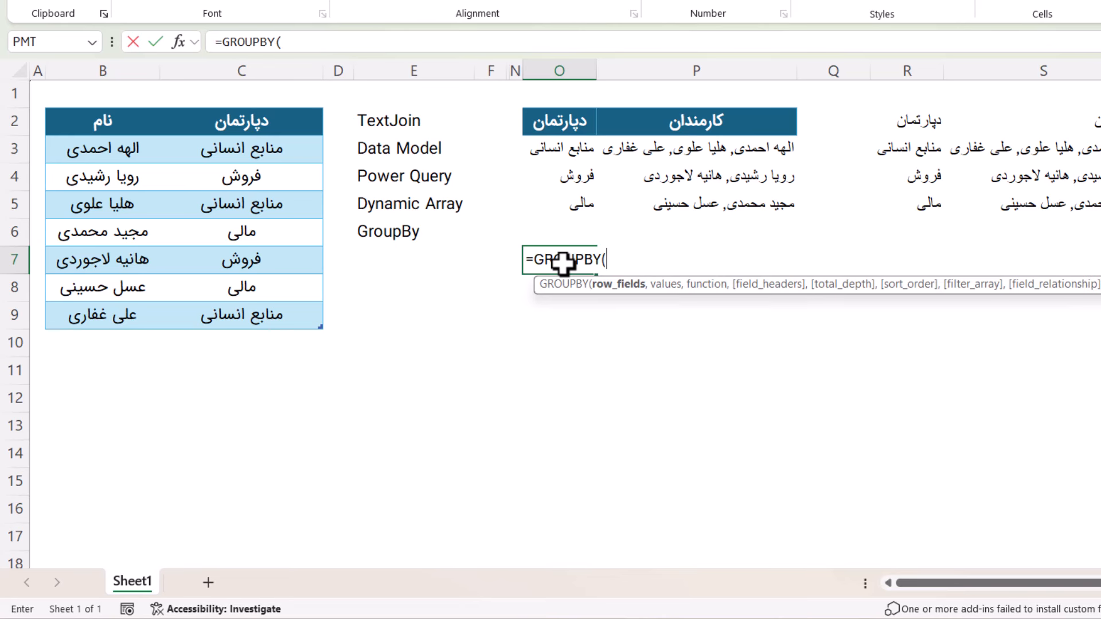
left_click(214, 107)
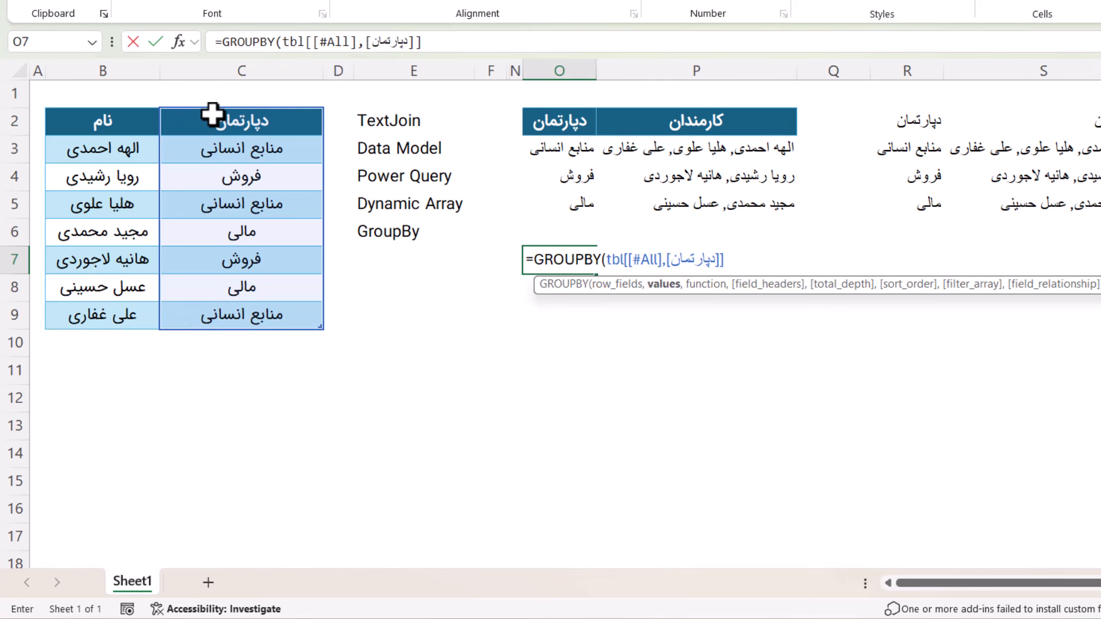
left_click(99, 114)
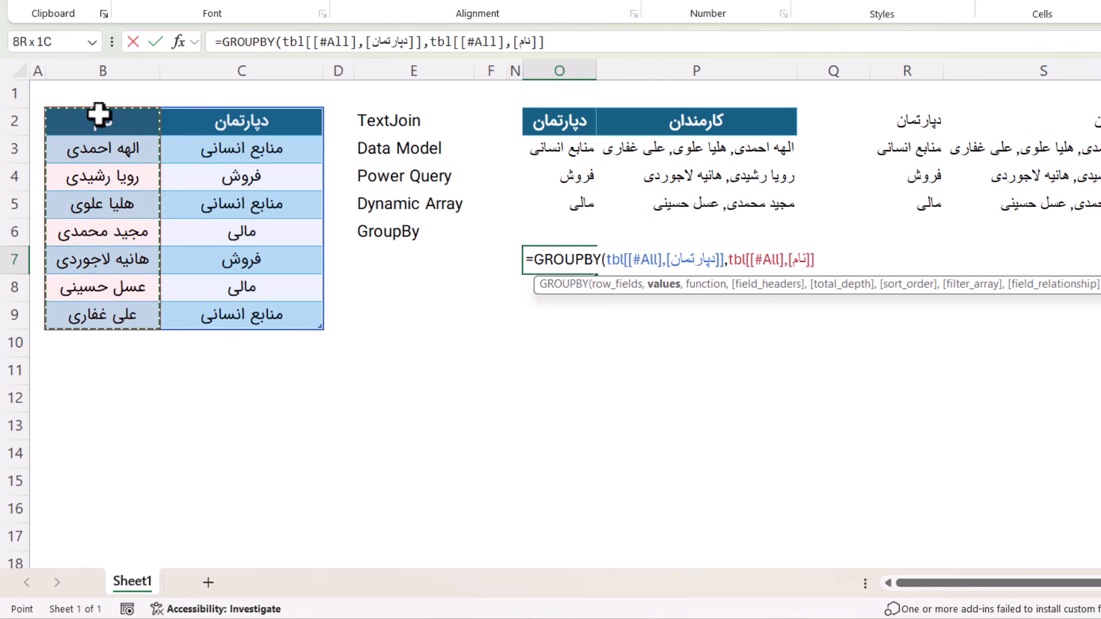
Complete the new GROUPBY formula with ARRAYTOTEXT, field headers left blank and total depth 0, and commit it.
type(",arr")
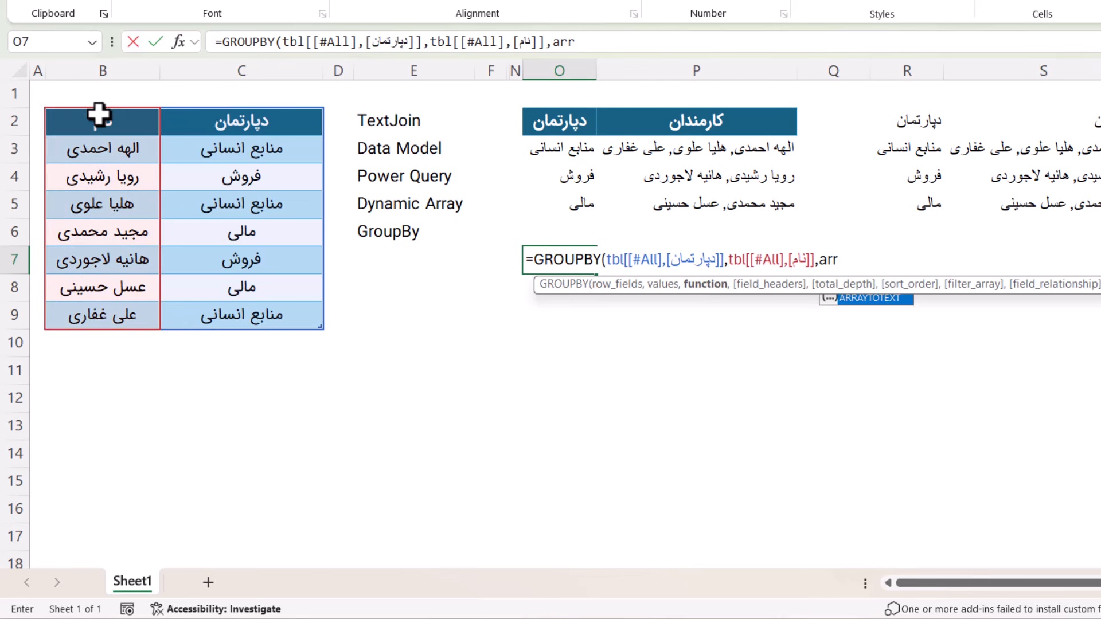
key("Tab")
type(",,0")
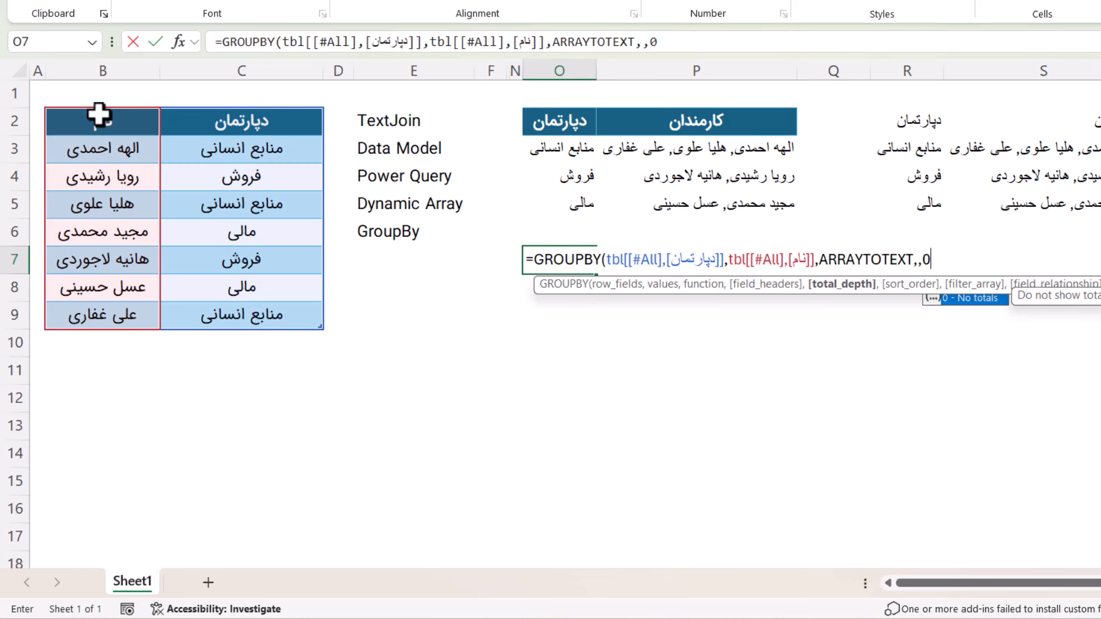
type(")")
key("Return")
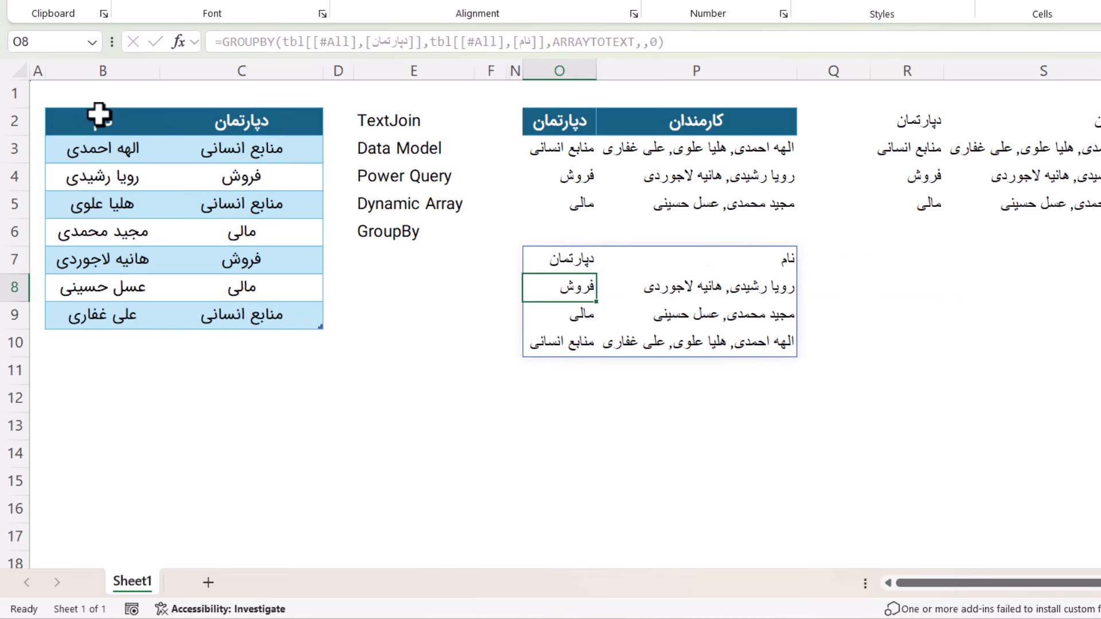